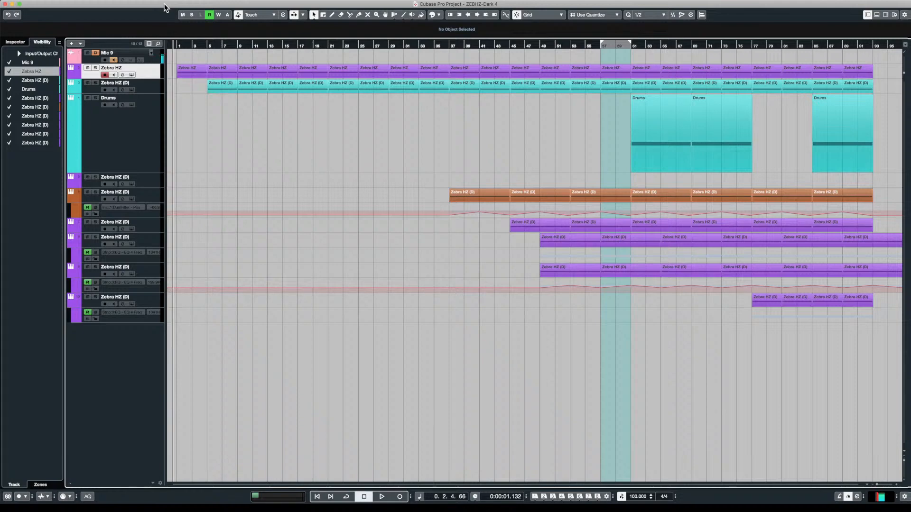
- Play the opening of the arrangement briefly and return the playback position to the project start
{"action": "key", "text": "space"}
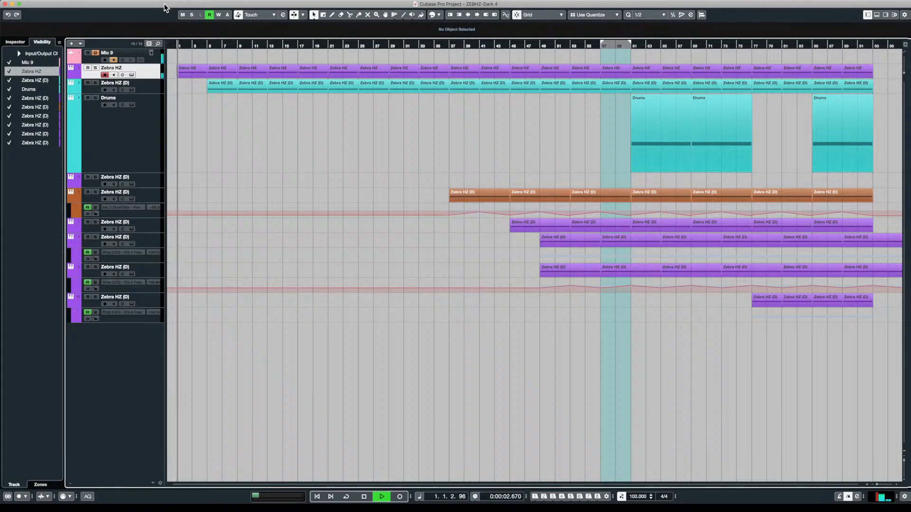
{"action": "key", "text": "space"}
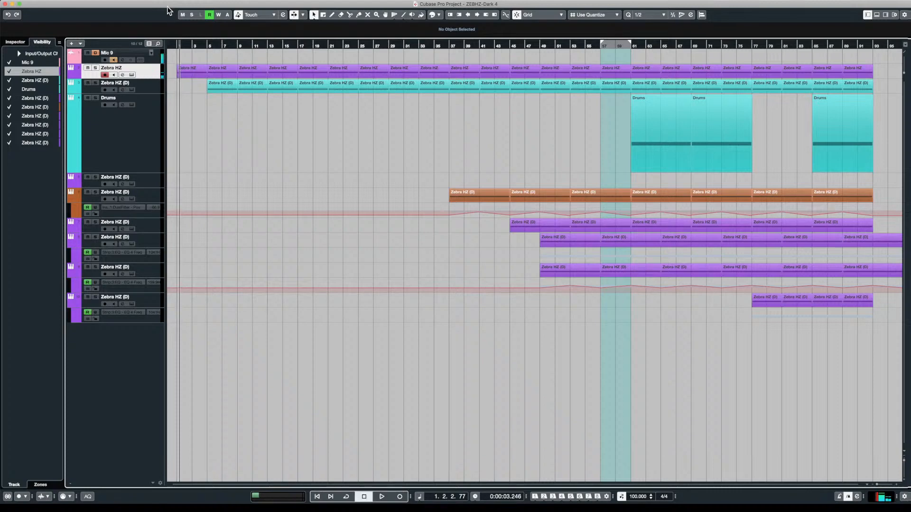
{"action": "key", "text": "Home"}
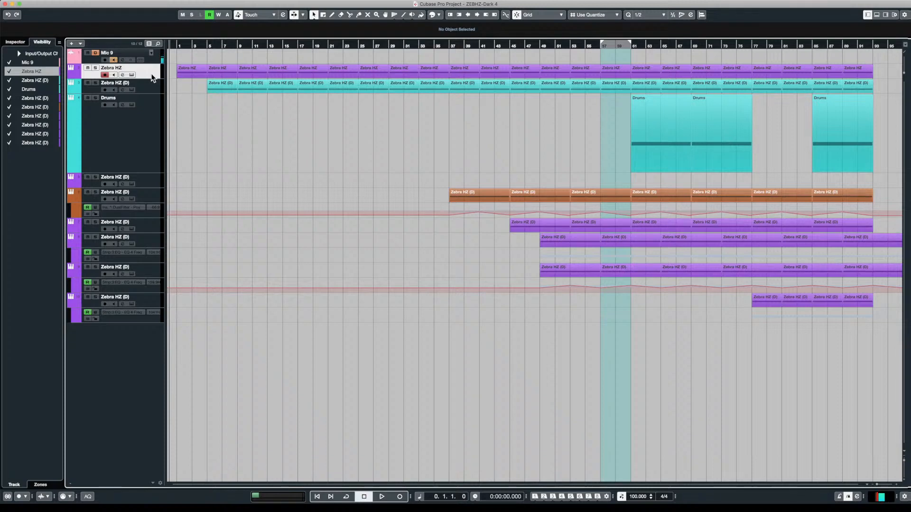
- Open the Zebra HZ instrument of the first synth track to view its preset, keeping the track list uncovered
{"action": "left_click", "coordinate": [131, 74]}
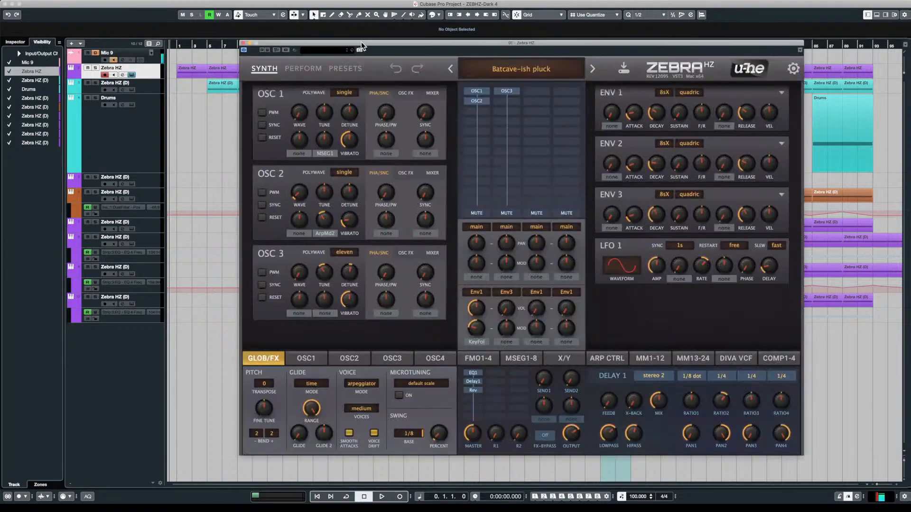
{"action": "left_click_drag", "start_coordinate": [361, 42], "coordinate": [417, 30]}
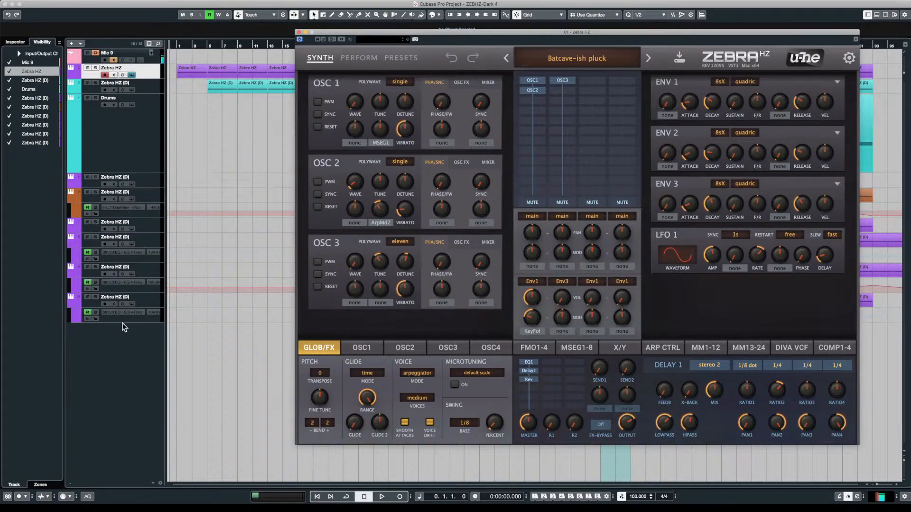
{"action": "left_click_drag", "start_coordinate": [364, 28], "coordinate": [234, 86]}
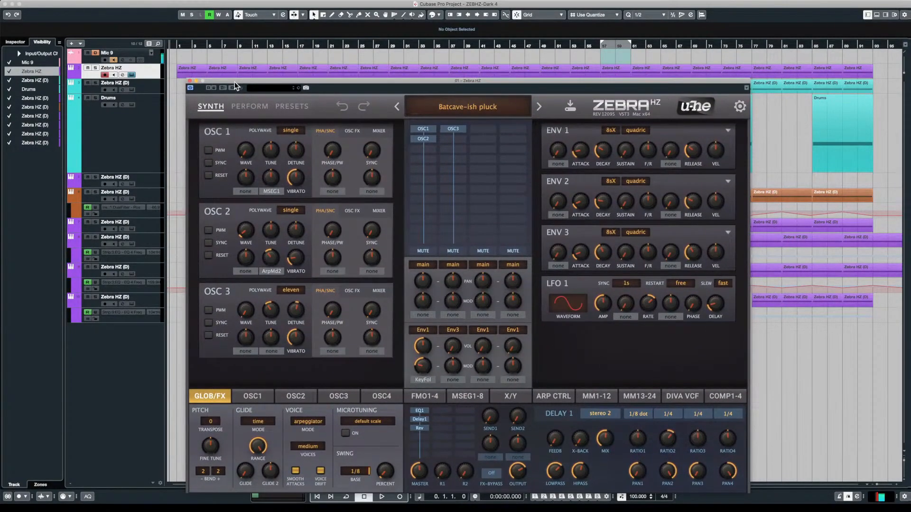
{"action": "key", "text": "super+w"}
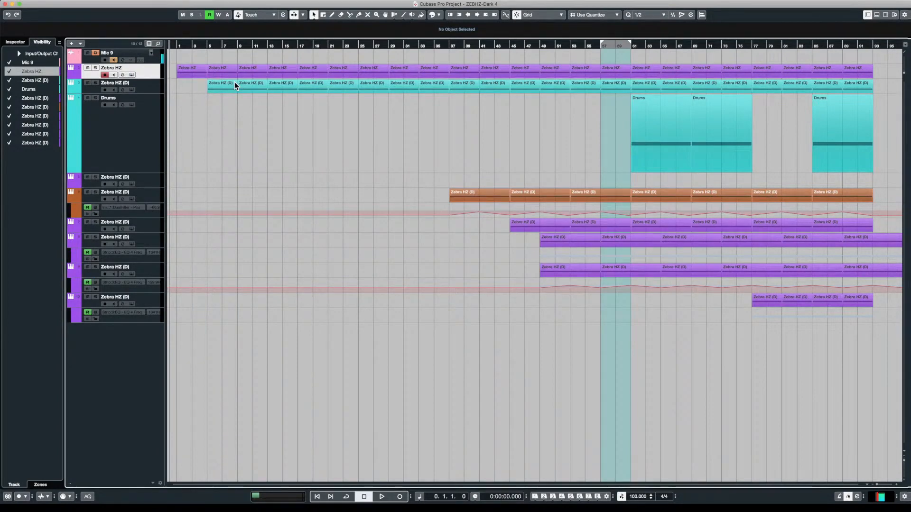
{"action": "key", "text": "Return"}
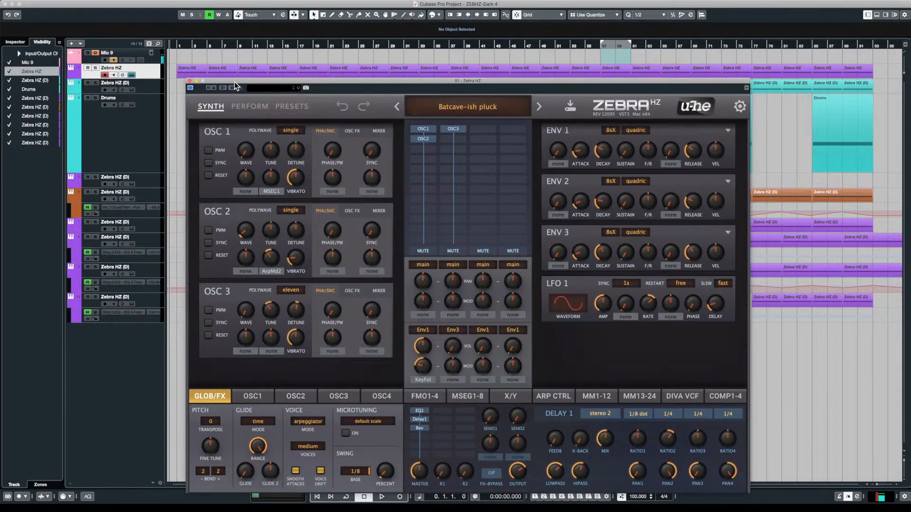
{"action": "key", "text": "Return"}
{"action": "key", "text": "Return"}
{"action": "left_click", "coordinate": [215, 78]}
{"action": "left_click_drag", "start_coordinate": [215, 81], "coordinate": [212, 91]}
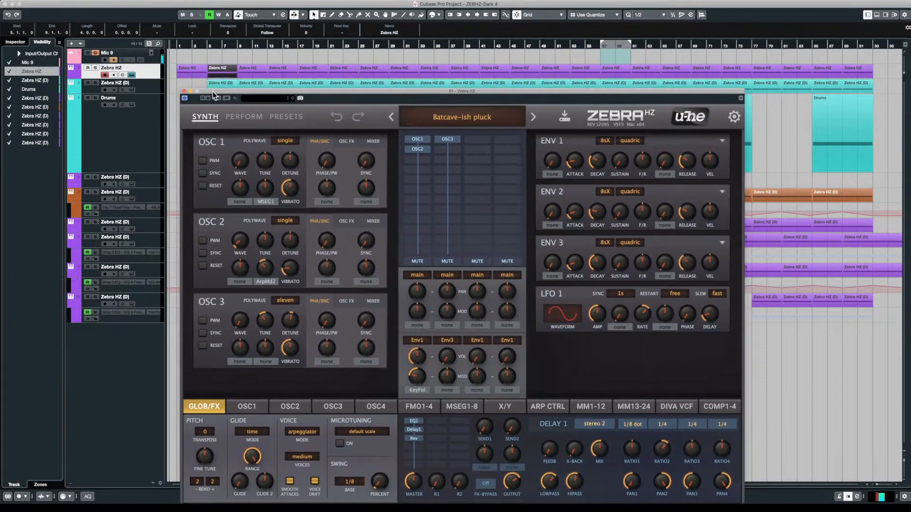
- Rename the first Zebra HZ track as "Batcave is pluck"
{"action": "double_click", "coordinate": [128, 67]}
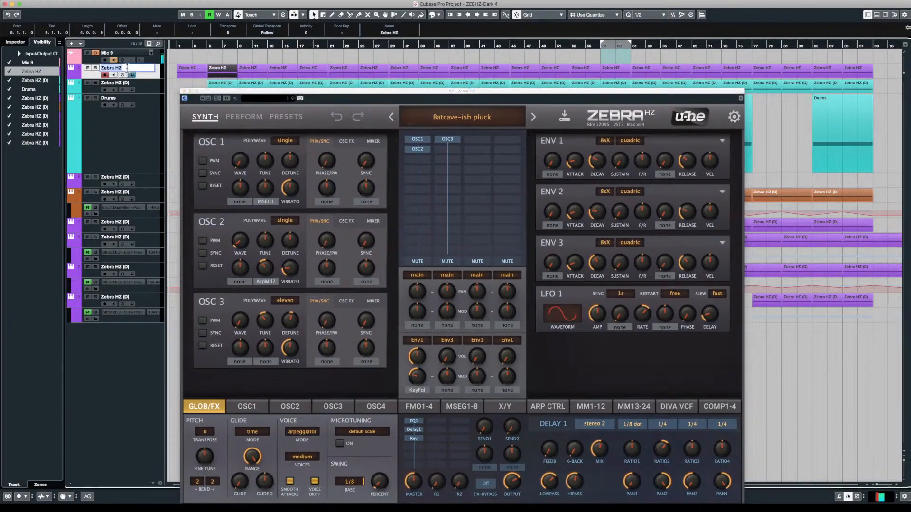
{"action": "type", "text": "Batcave is pluck"}
{"action": "key", "text": "Return"}
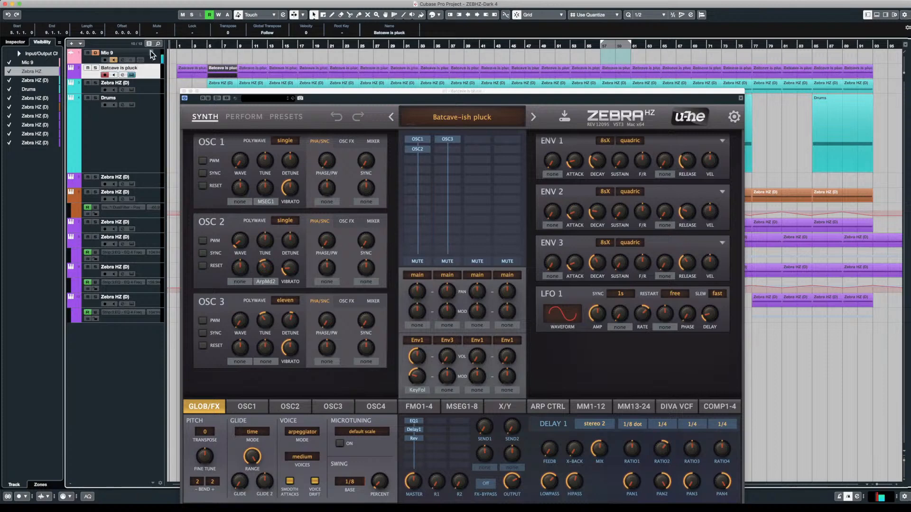
- Change the colour of the Batcave is pluck track to a dark pinkish red
{"action": "left_click", "coordinate": [80, 74]}
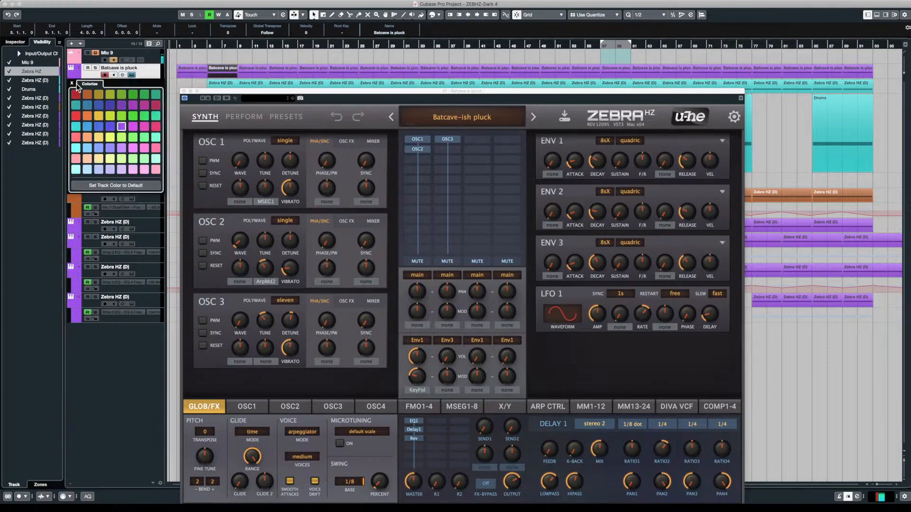
{"action": "left_click", "coordinate": [155, 147]}
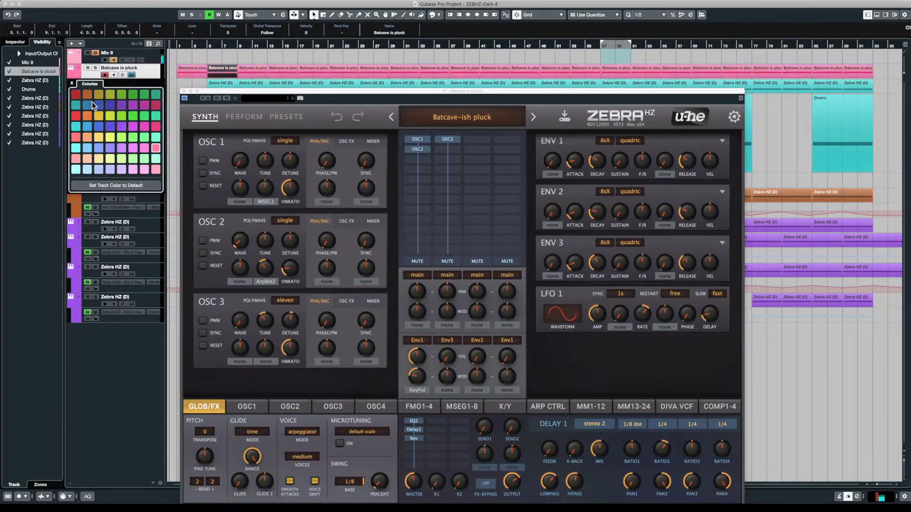
{"action": "left_click", "coordinate": [155, 126]}
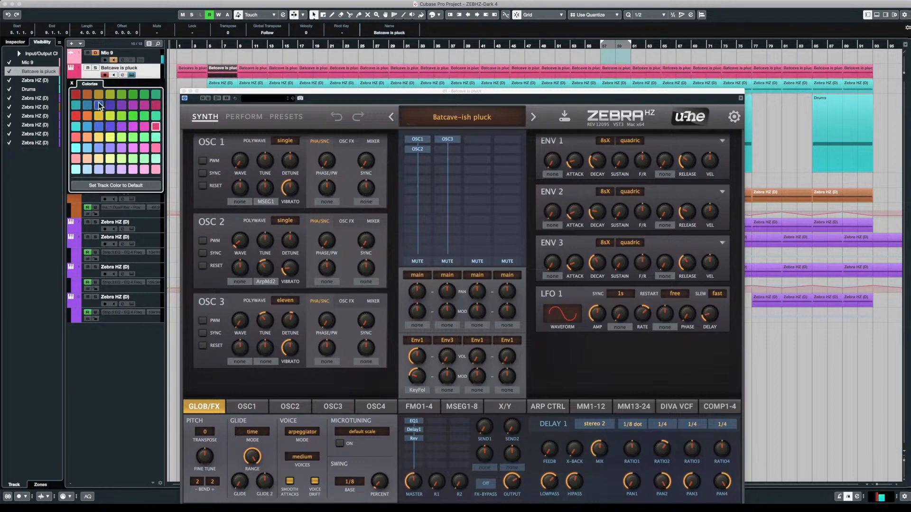
{"action": "left_click", "coordinate": [71, 83]}
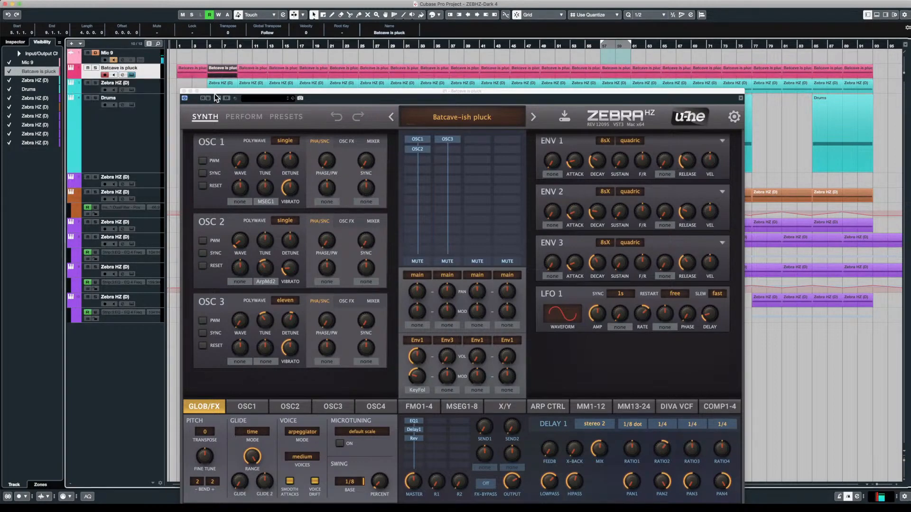
- Solo the Zebra HZ (D) track directly below Batcave is pluck and close the open instrument window
{"action": "left_click_drag", "start_coordinate": [215, 91], "coordinate": [252, 97]}
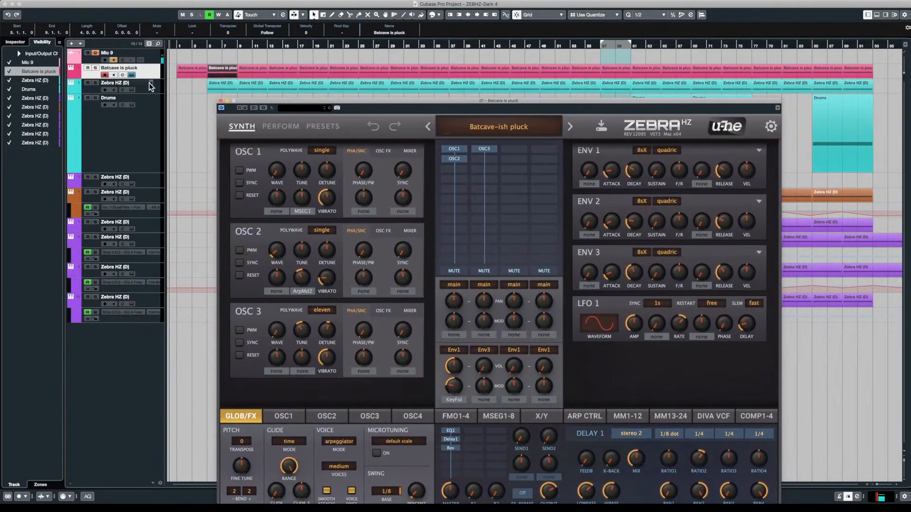
{"action": "left_click", "coordinate": [149, 90]}
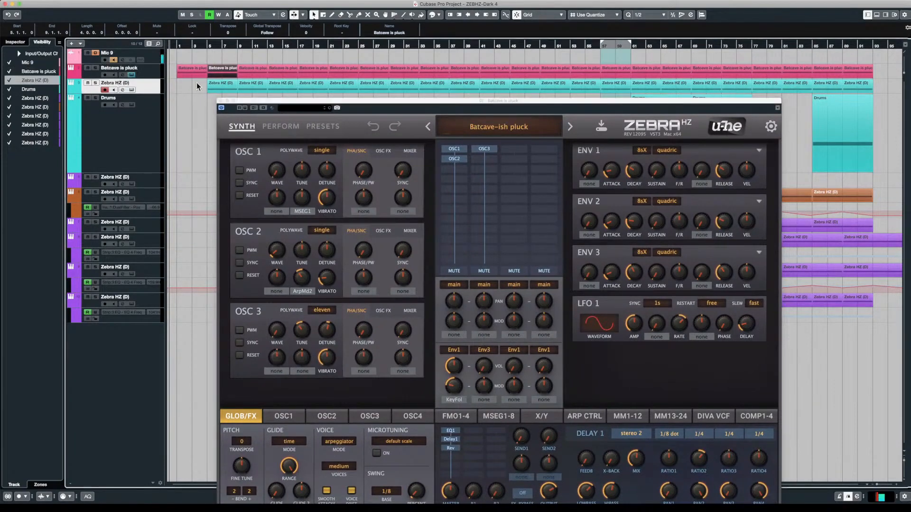
{"action": "left_click", "coordinate": [205, 92]}
{"action": "key", "text": "s"}
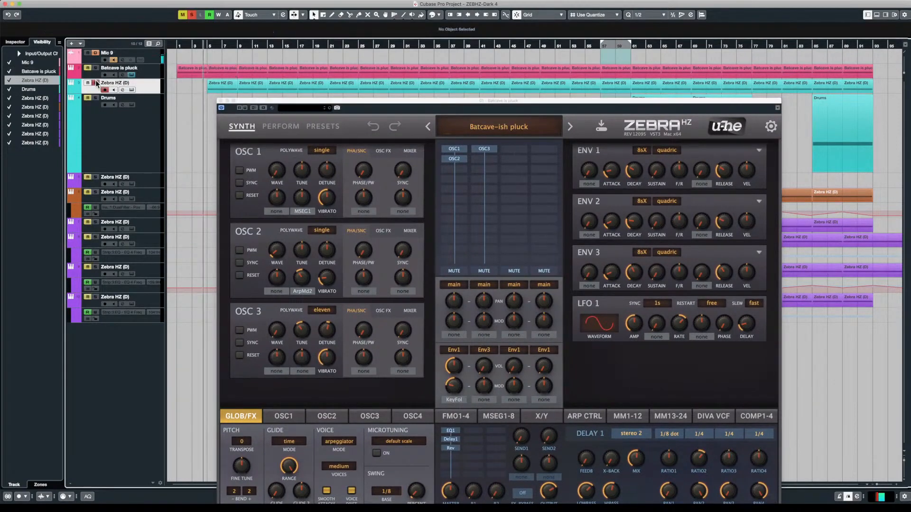
{"action": "left_click", "coordinate": [221, 101]}
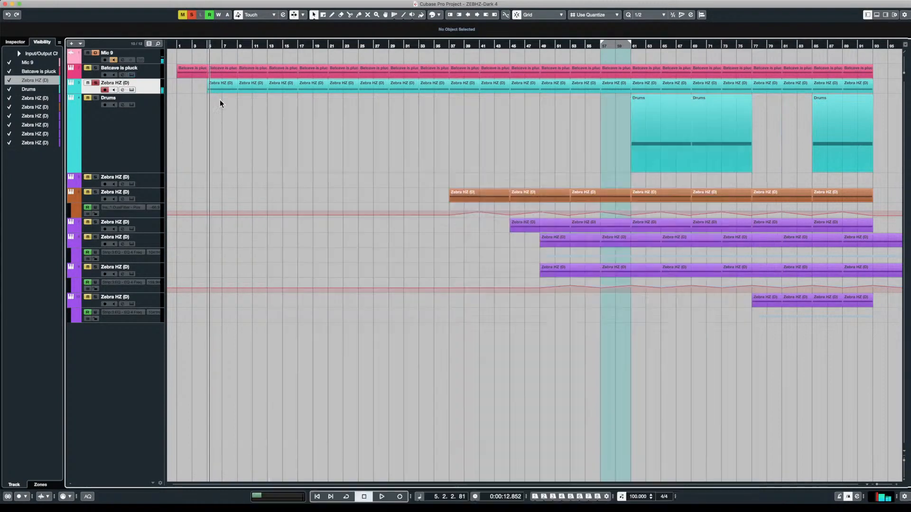
- Rename the soloed Zebra HZ (D) track as "Tick Tock"
{"action": "double_click", "coordinate": [125, 83]}
{"action": "type", "text": "T"}
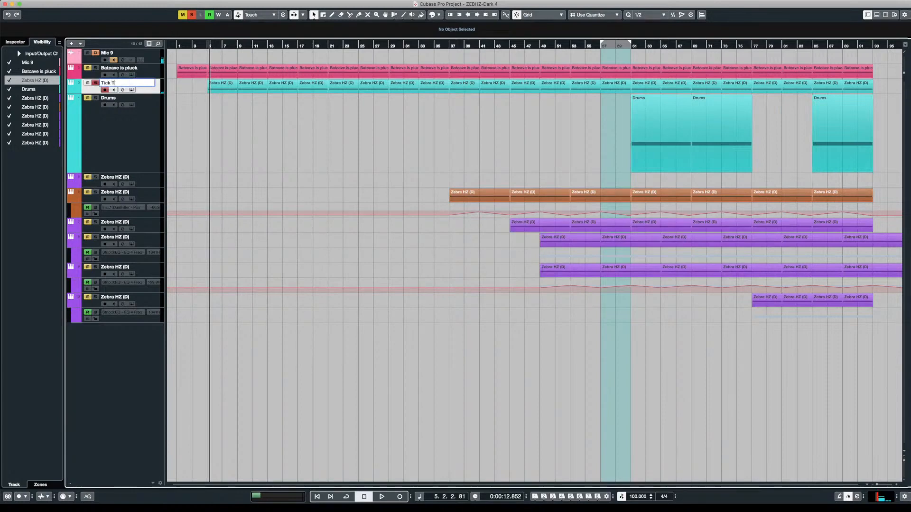
{"action": "type", "text": "ick Tock"}
{"action": "key", "text": "Return"}
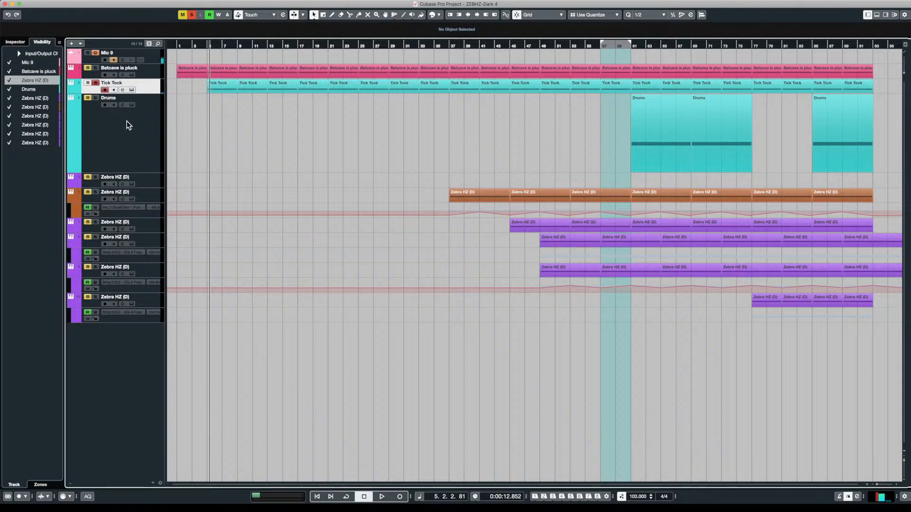
- Open the instrument of the orange Zebra HZ (D) track and copy its preset name, 16th Primitive Stomp 2, without saving the preset
{"action": "left_click", "coordinate": [135, 128]}
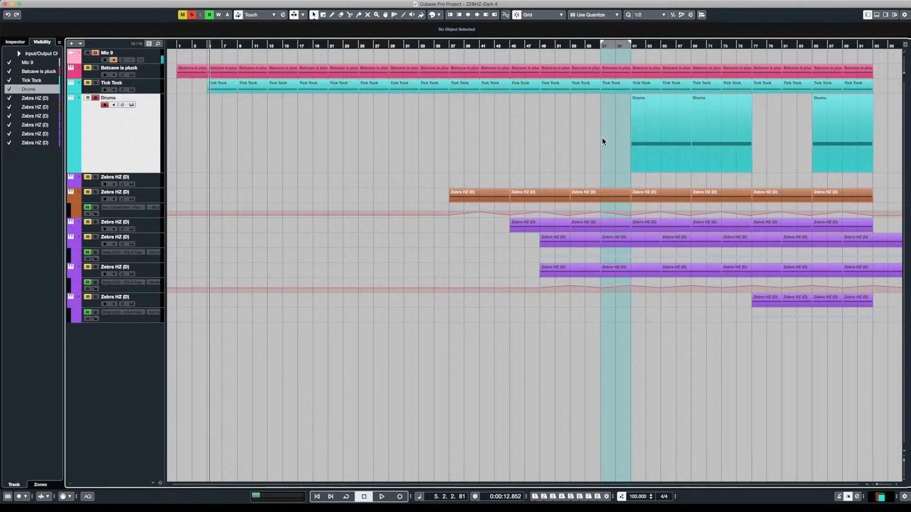
{"action": "left_click", "coordinate": [446, 195]}
{"action": "left_click", "coordinate": [462, 196]}
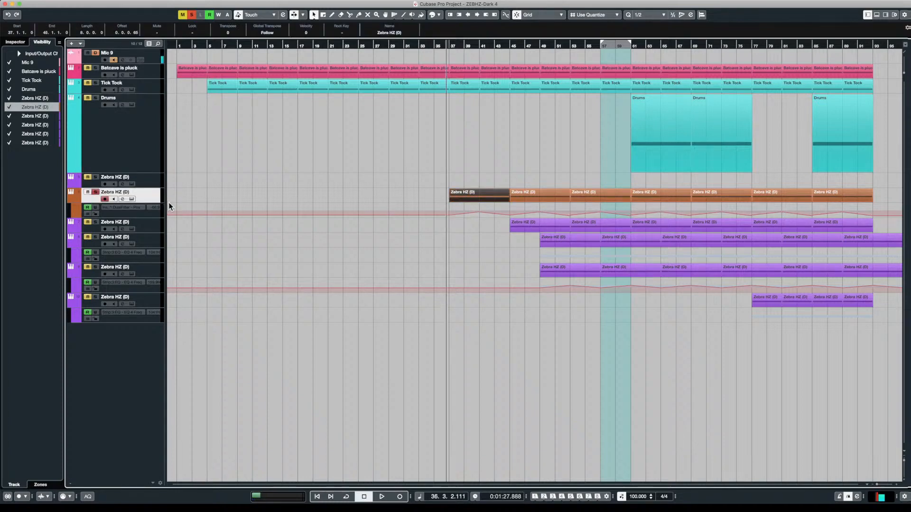
{"action": "key", "text": "F2"}
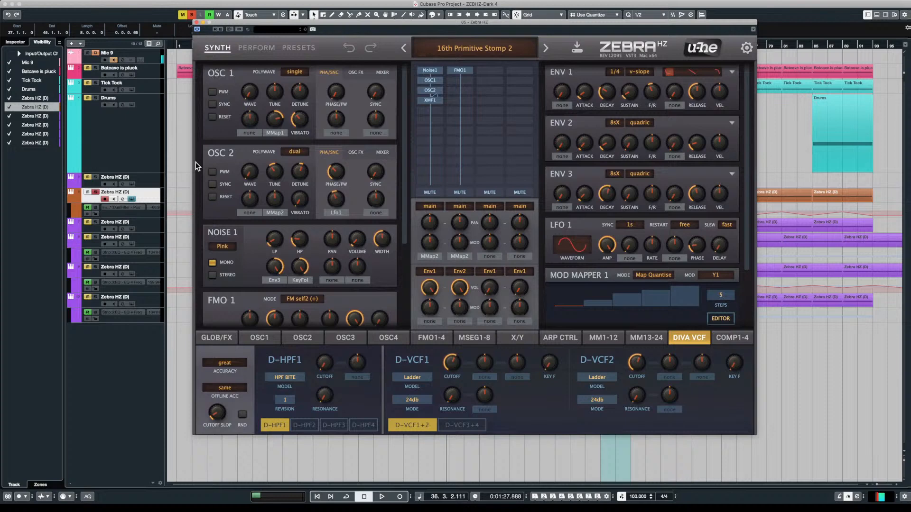
{"action": "left_click", "coordinate": [576, 52]}
{"action": "key", "text": "ctrl+c"}
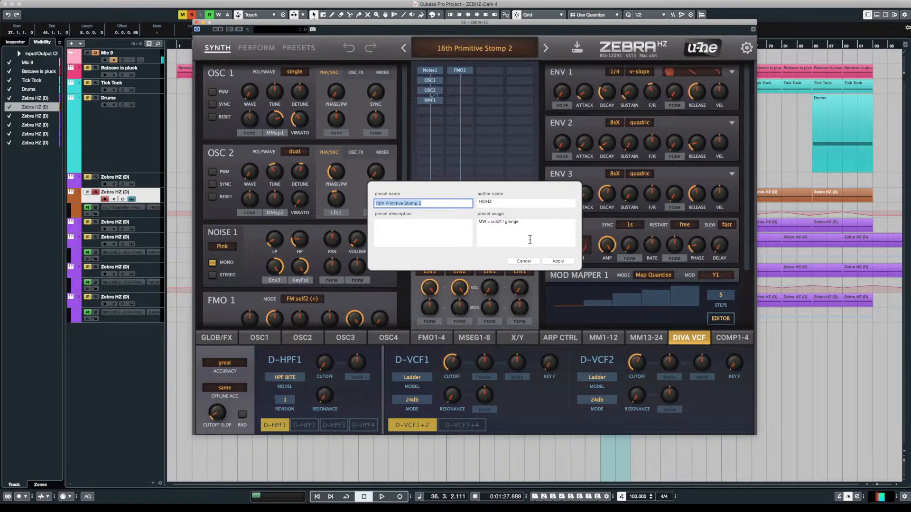
{"action": "left_click", "coordinate": [527, 260]}
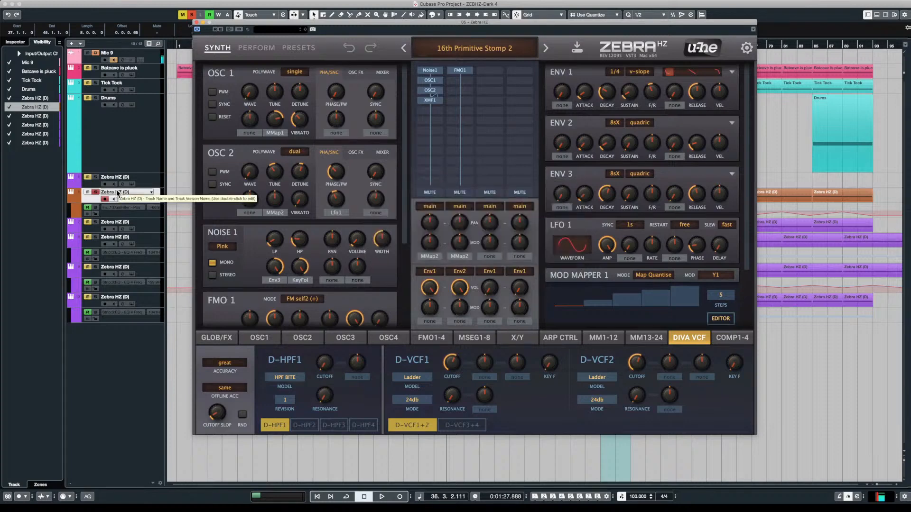
- Rename the orange track with the copied name "16th Primitive Stomp 2" and close its instrument window
{"action": "left_click", "coordinate": [133, 197]}
{"action": "double_click", "coordinate": [126, 191]}
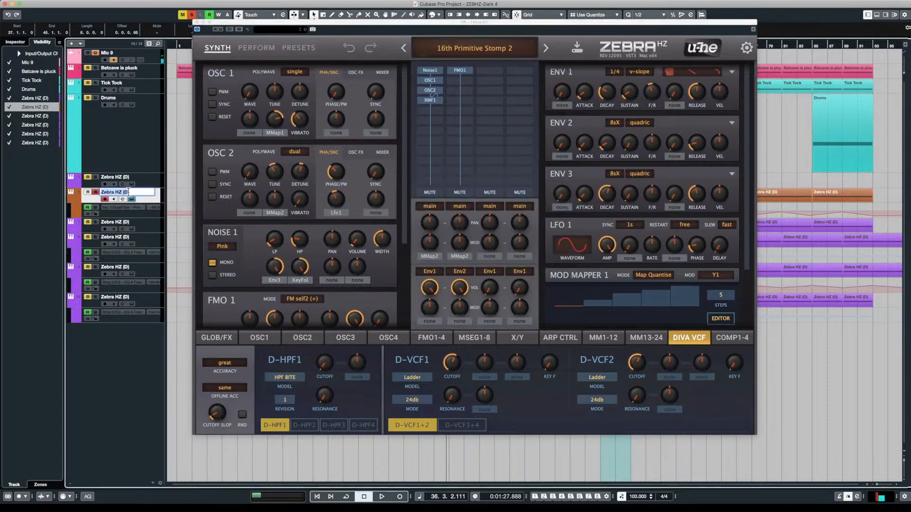
{"action": "key", "text": "ctrl+v"}
{"action": "key", "text": "Return"}
{"action": "left_click", "coordinate": [197, 22]}
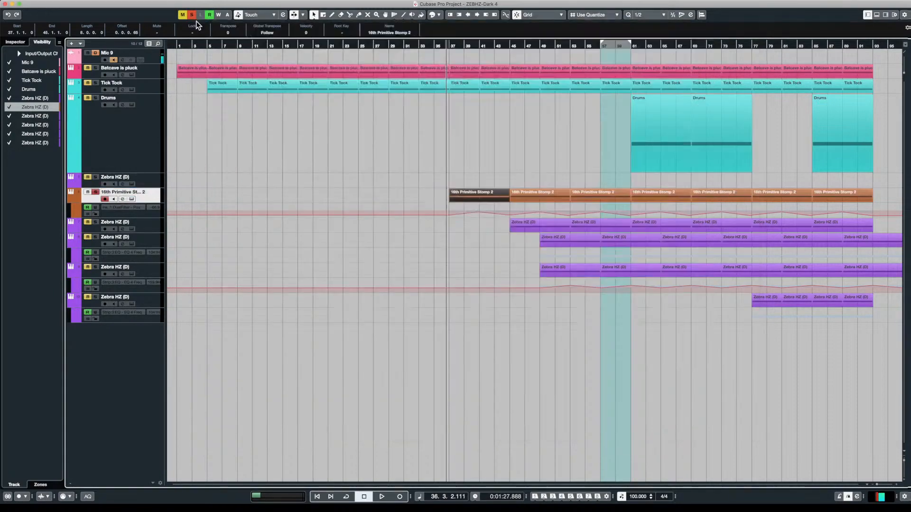
- Check the preset name of the purple Zebra HZ (D) track starting at bar 45, without saving the preset
{"action": "left_click", "coordinate": [533, 223]}
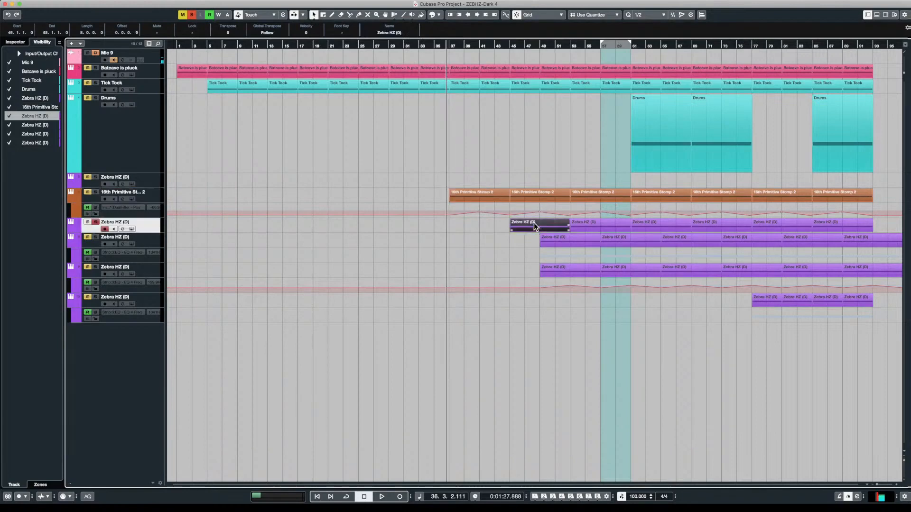
{"action": "double_click", "coordinate": [533, 223]}
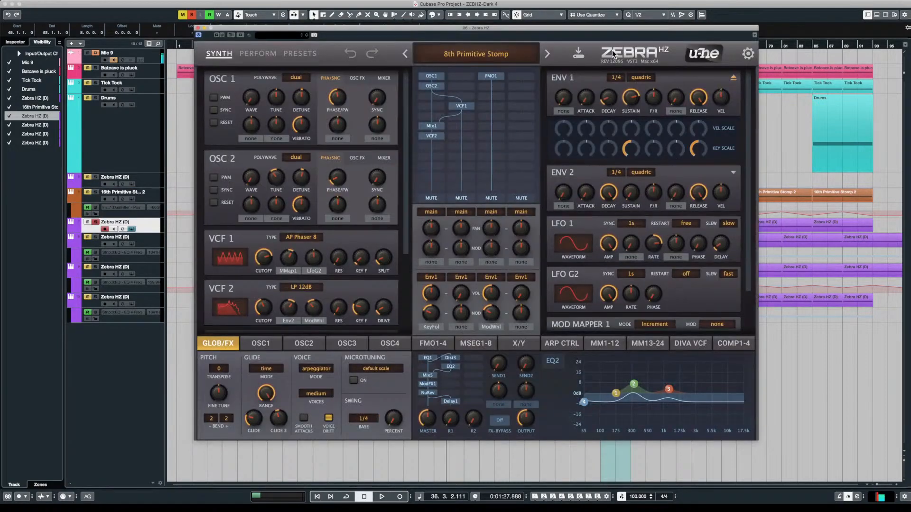
{"action": "left_click", "coordinate": [579, 55]}
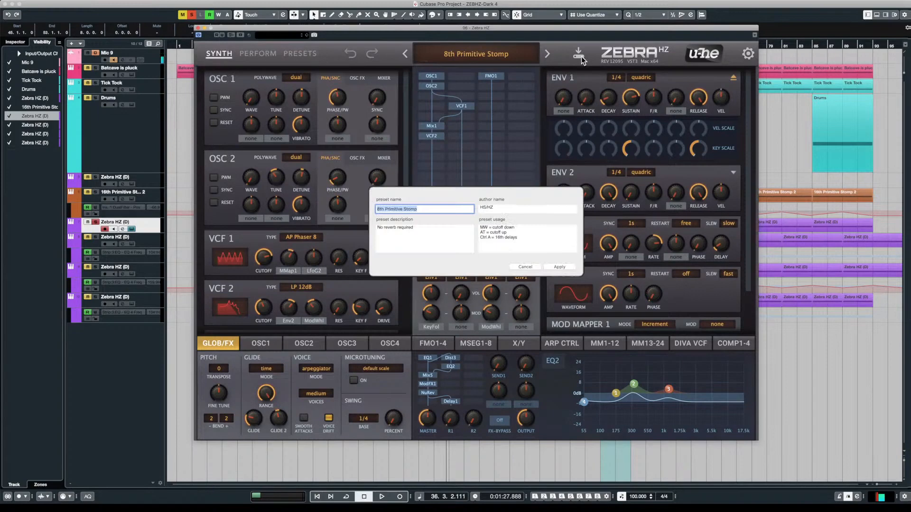
{"action": "left_click", "coordinate": [526, 267]}
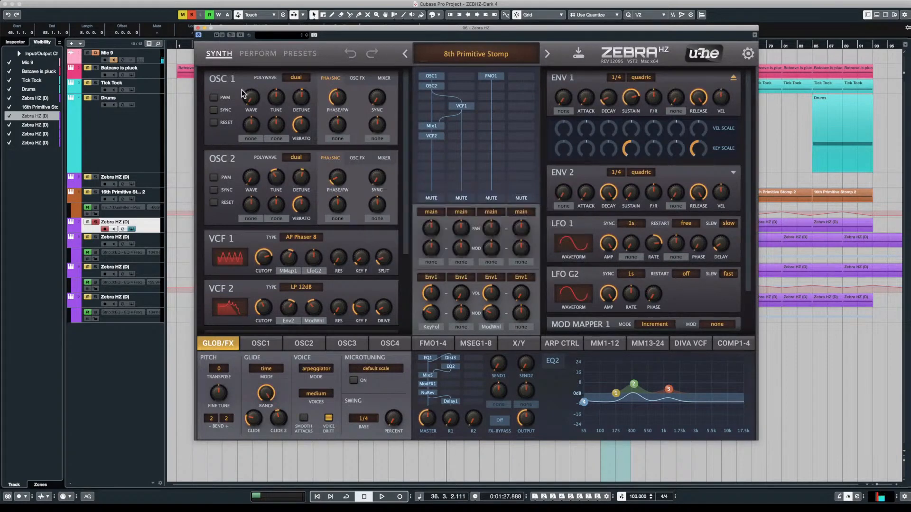
{"action": "left_click", "coordinate": [198, 28]}
- Rename the purple track below 16th Primitive Stomp 2 as "8th Primitive Stomp"
{"action": "double_click", "coordinate": [124, 222]}
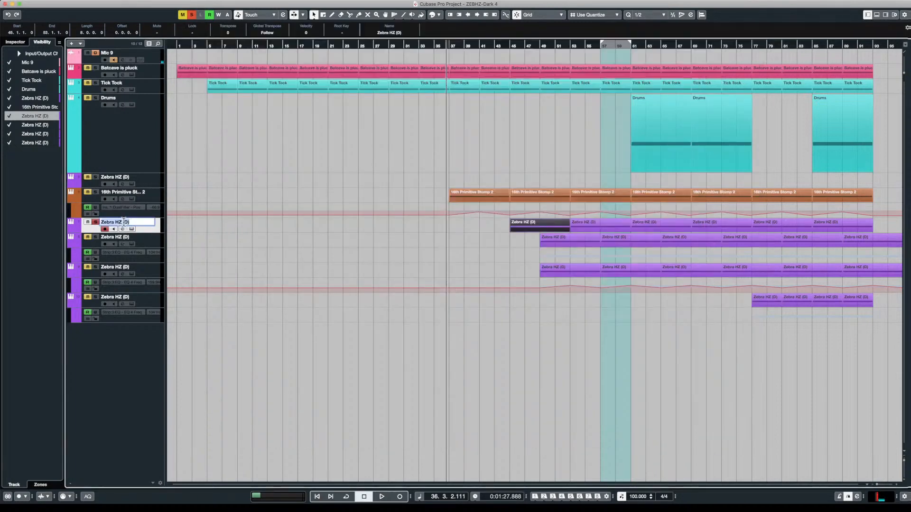
{"action": "type", "text": "8th Primitive Stomp"}
{"action": "key", "text": "Return"}
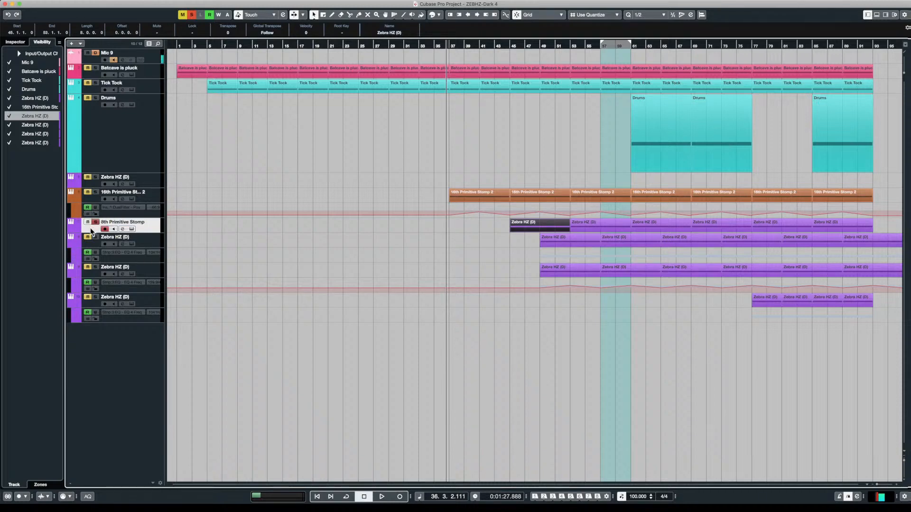
- Audition the 8th Primitive Stomp track from just before its first part at bar 45
{"action": "left_click", "coordinate": [505, 229]}
{"action": "key", "text": "space"}
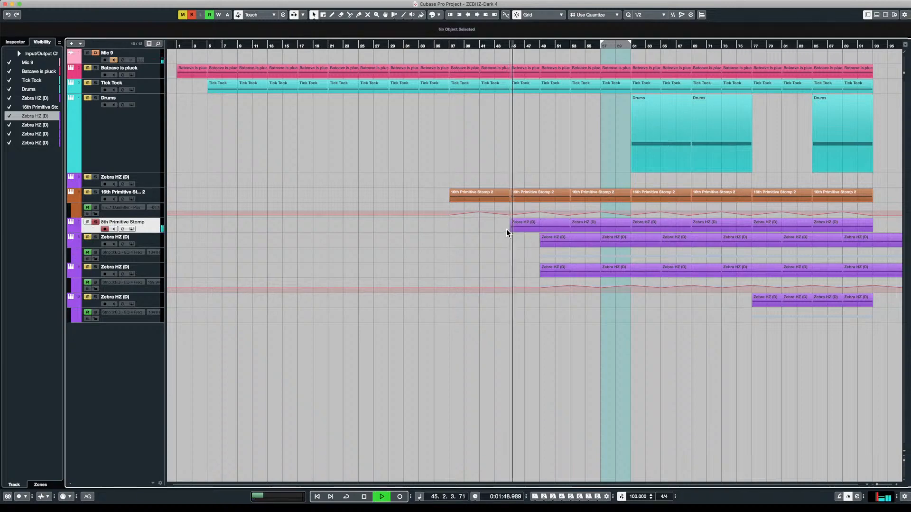
{"action": "key", "text": "space"}
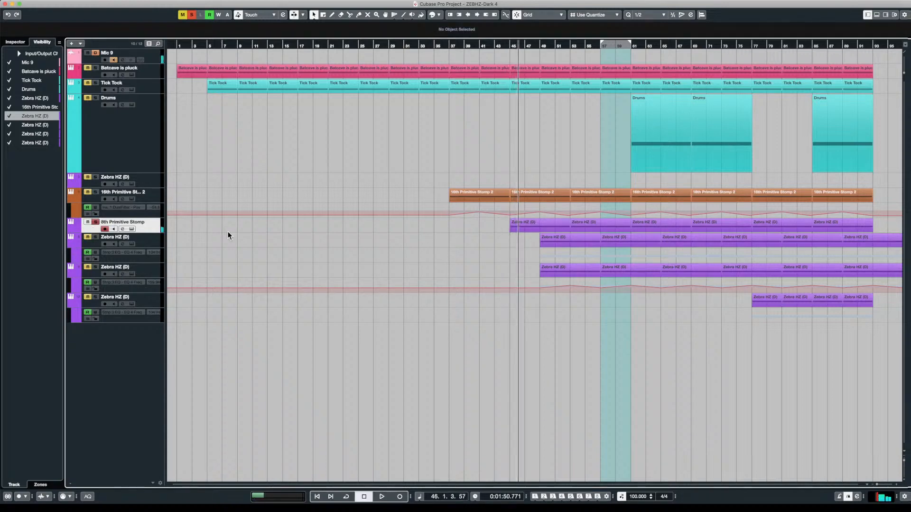
- Colour the 8th Primitive Stomp track the same orange-brown as the 16th Primitive Stomp 2 track
{"action": "left_click", "coordinate": [77, 232]}
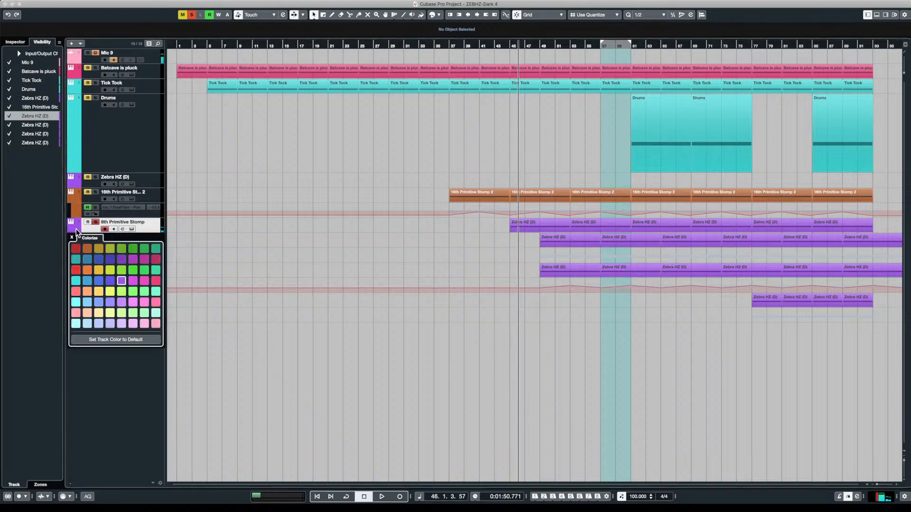
{"action": "left_click", "coordinate": [85, 251]}
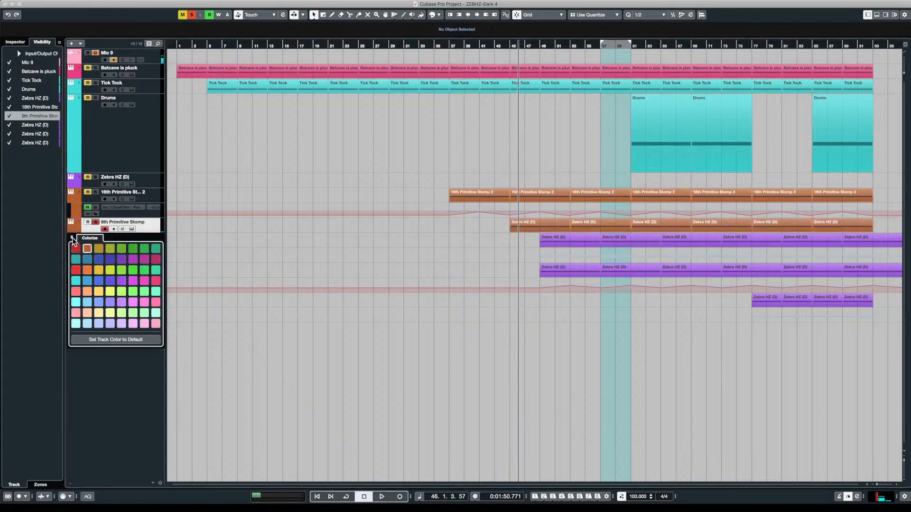
{"action": "left_click", "coordinate": [72, 238]}
- Apply the track name "8th Primitive Stomp" to all the parts on that track
{"action": "left_click", "coordinate": [546, 243]}
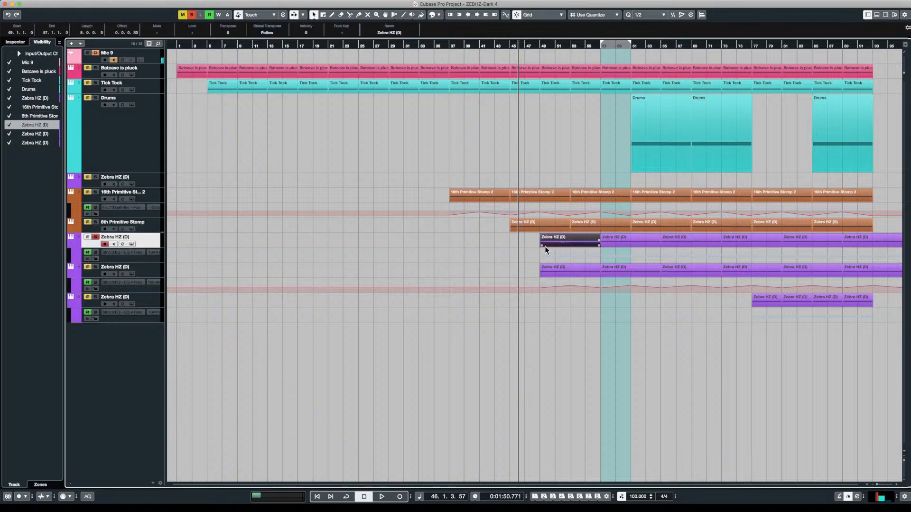
{"action": "left_click", "coordinate": [147, 221]}
{"action": "double_click", "coordinate": [148, 222]}
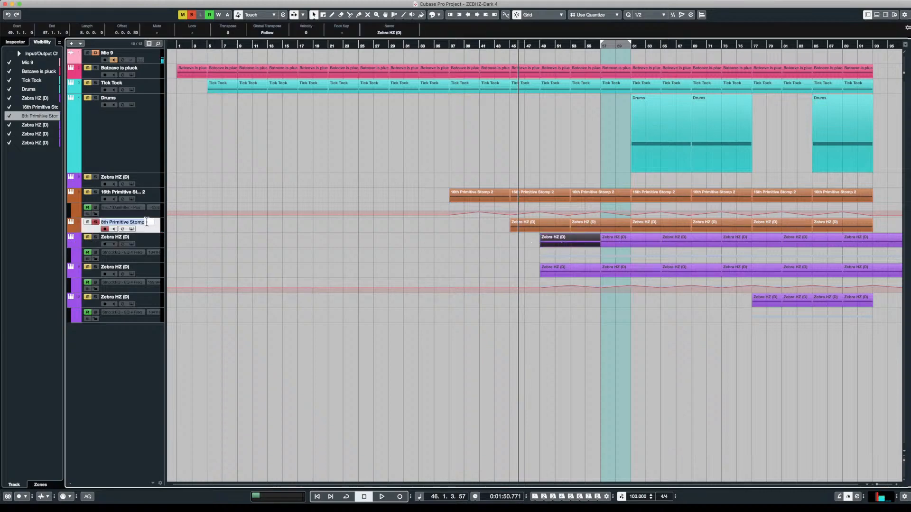
{"action": "key", "text": "shift+Return"}
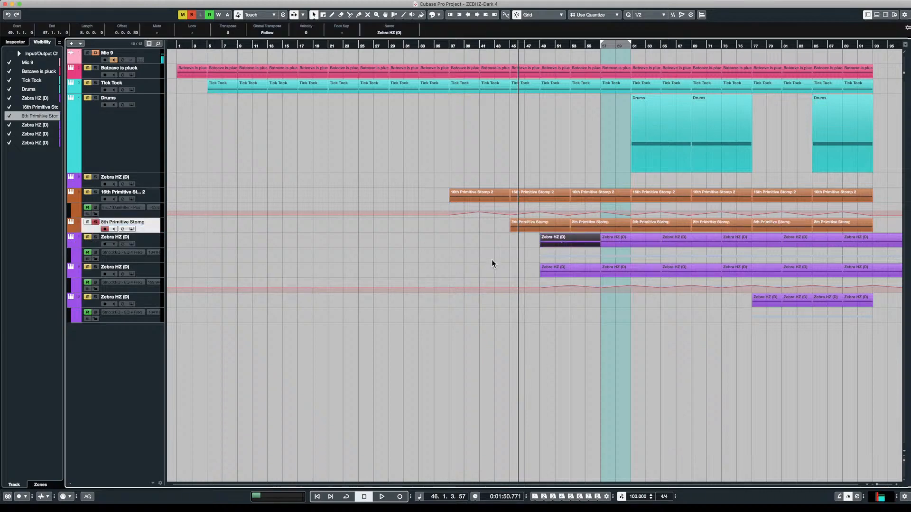
{"action": "left_click", "coordinate": [525, 224]}
- Open the instrument of the upper purple Zebra HZ (D) track starting at bar 49, check its preset name without saving, and close it
{"action": "left_click", "coordinate": [562, 242]}
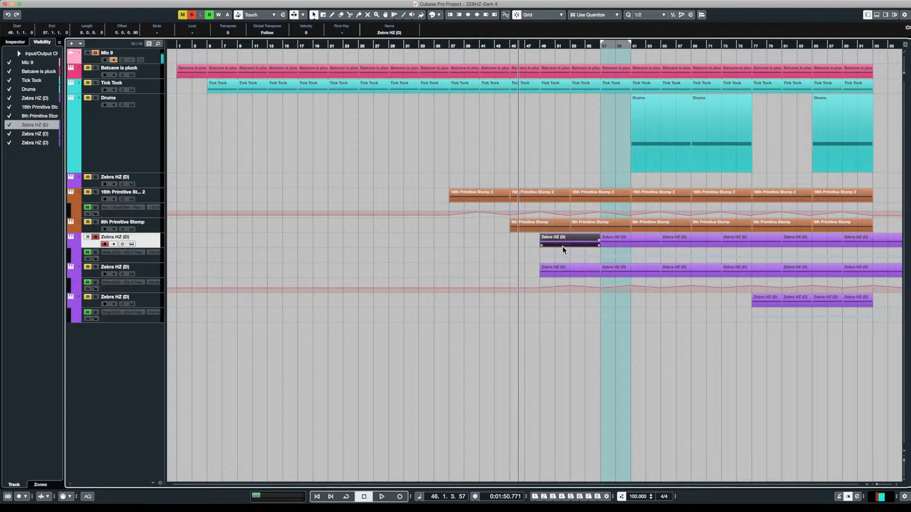
{"action": "left_click", "coordinate": [537, 241]}
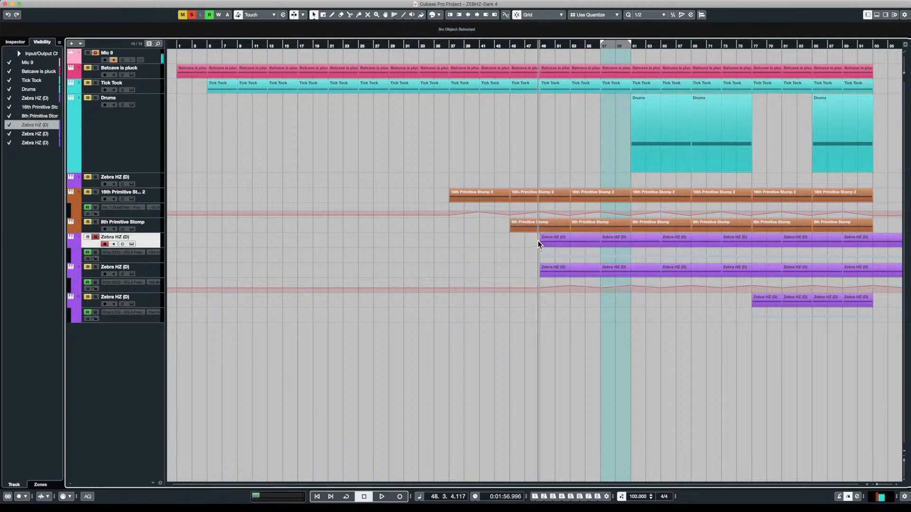
{"action": "key", "text": "ctrl+e"}
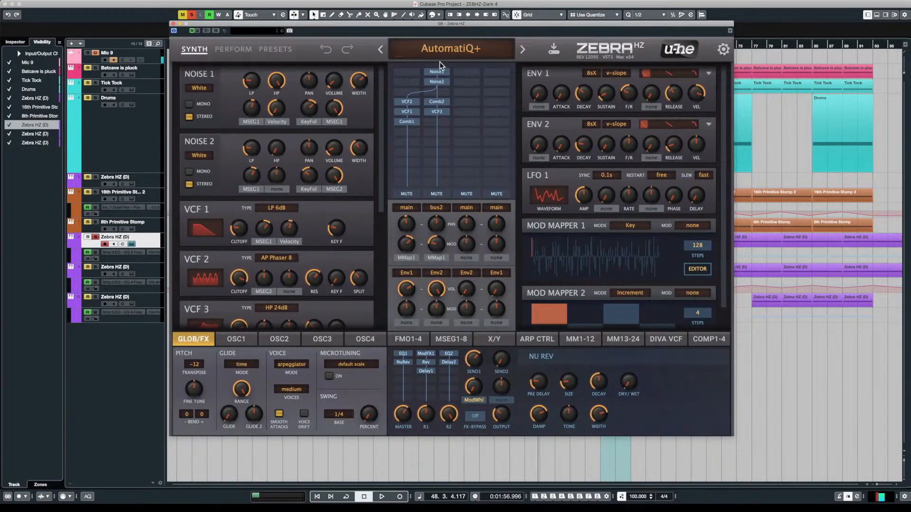
{"action": "left_click", "coordinate": [556, 52]}
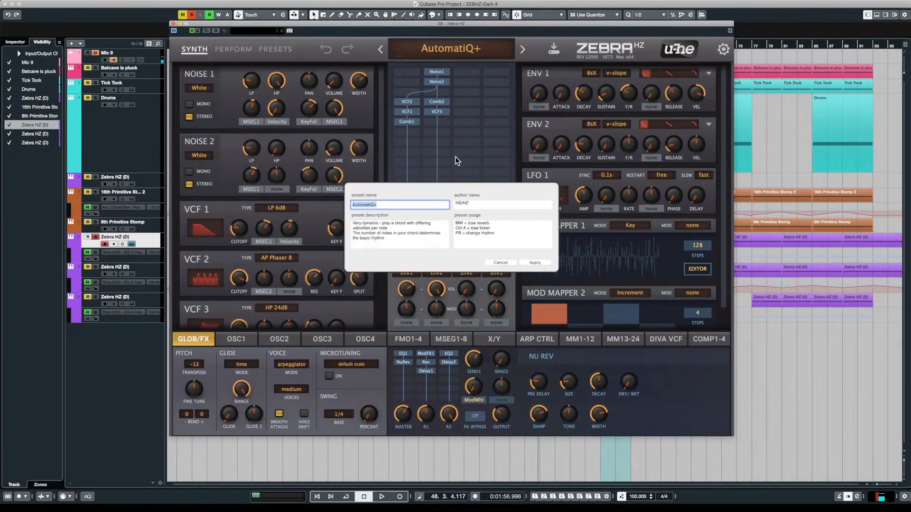
{"action": "left_click", "coordinate": [494, 262]}
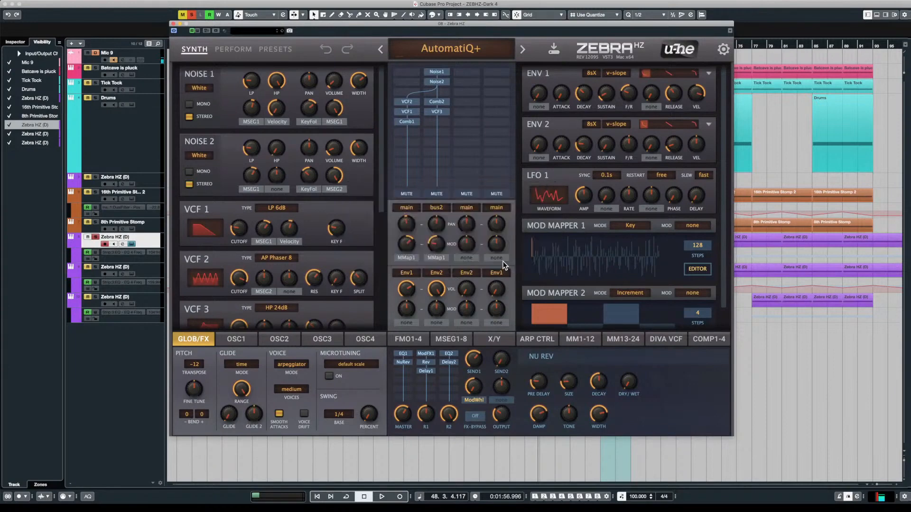
{"action": "left_click", "coordinate": [172, 22]}
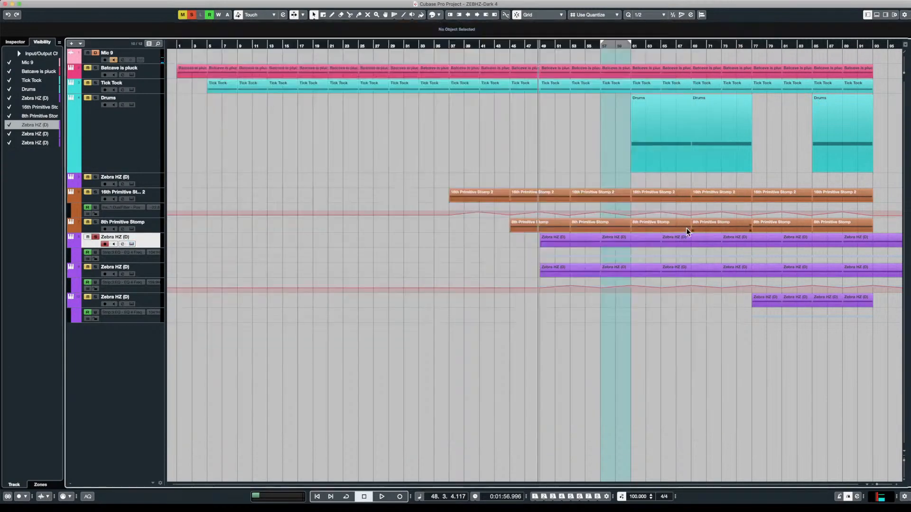
- Rename the upper purple track starting at bar 49 and its parts as "AutomatiQ+", and audition it
{"action": "left_click", "coordinate": [567, 241]}
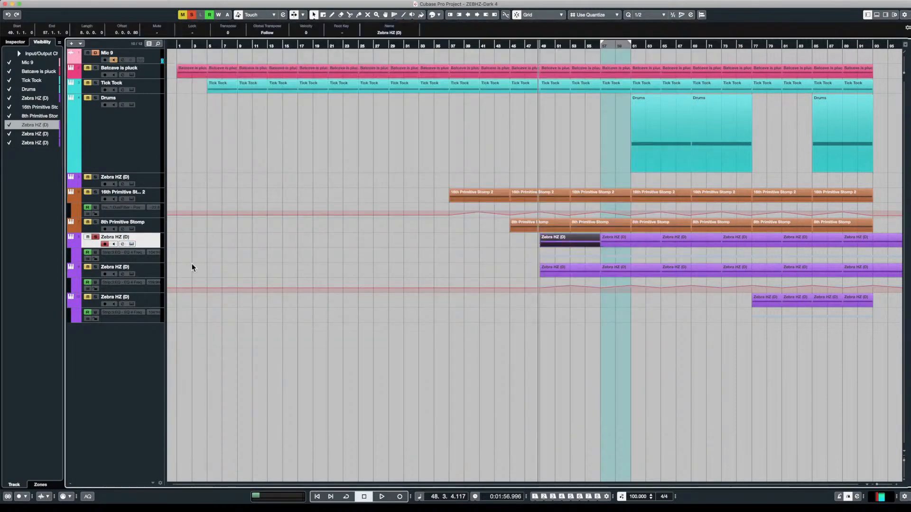
{"action": "double_click", "coordinate": [129, 237]}
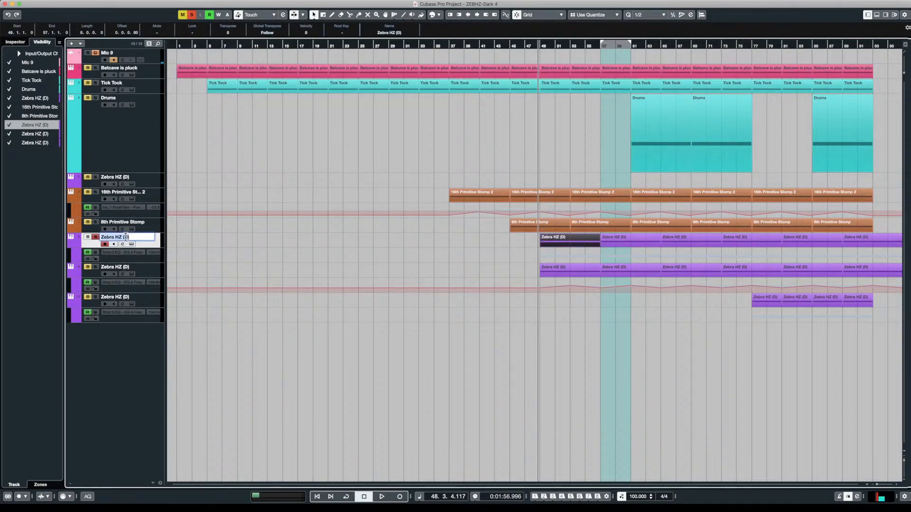
{"action": "type", "text": "Automatic"}
{"action": "key", "text": "Return"}
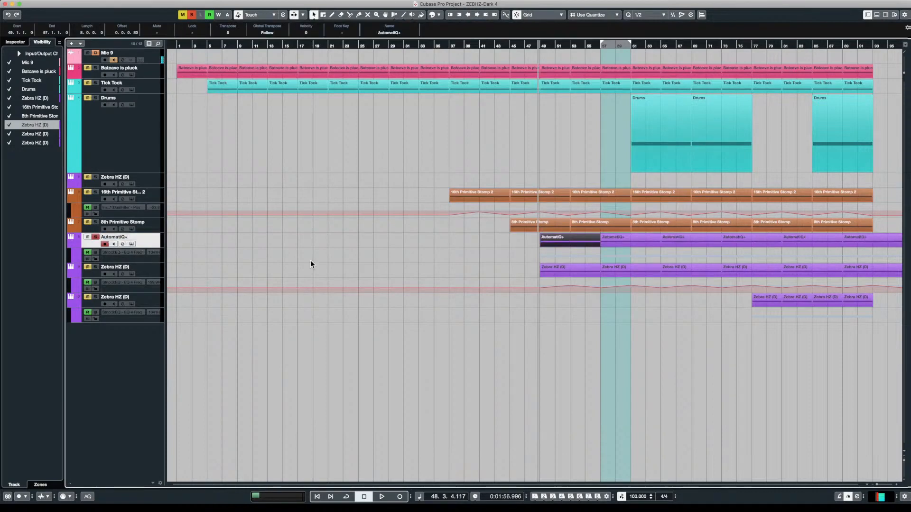
{"action": "key", "text": "space"}
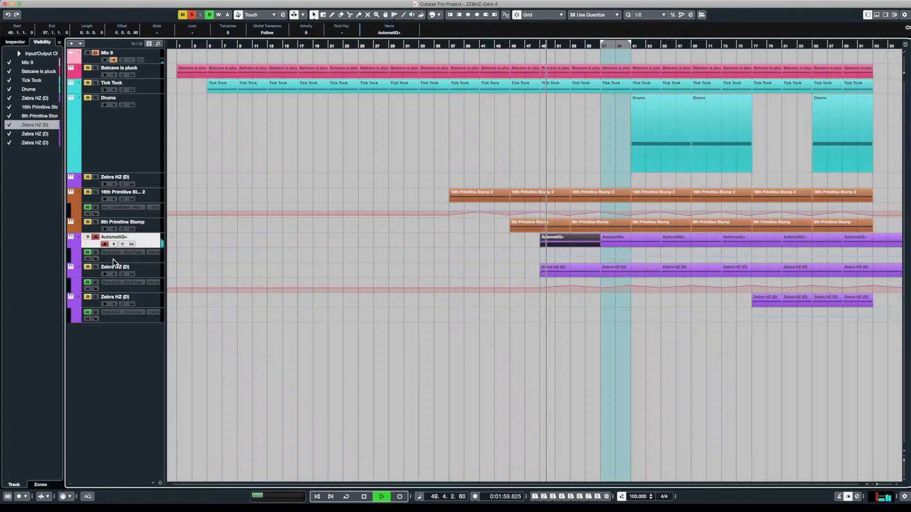
{"action": "key", "text": "space"}
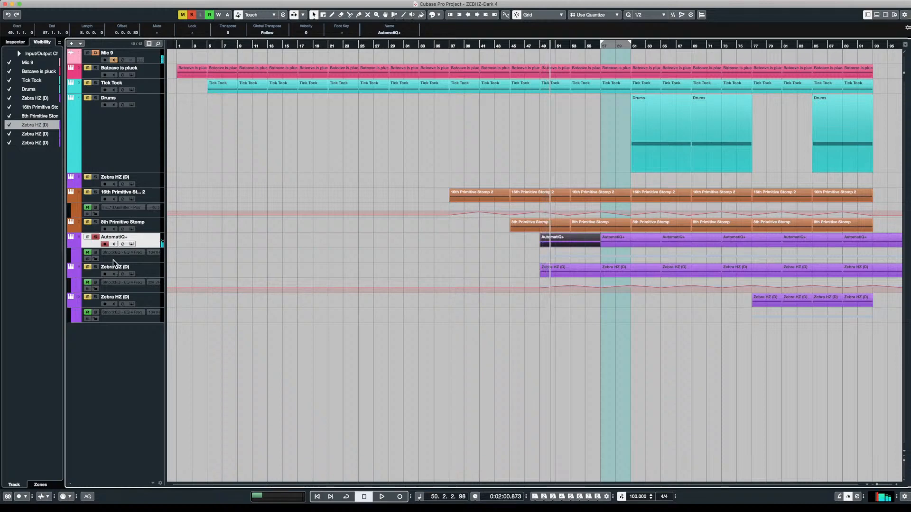
- Colour the AutomatiQ+ track turquoise and move it directly below the Drums track
{"action": "left_click", "coordinate": [75, 243]}
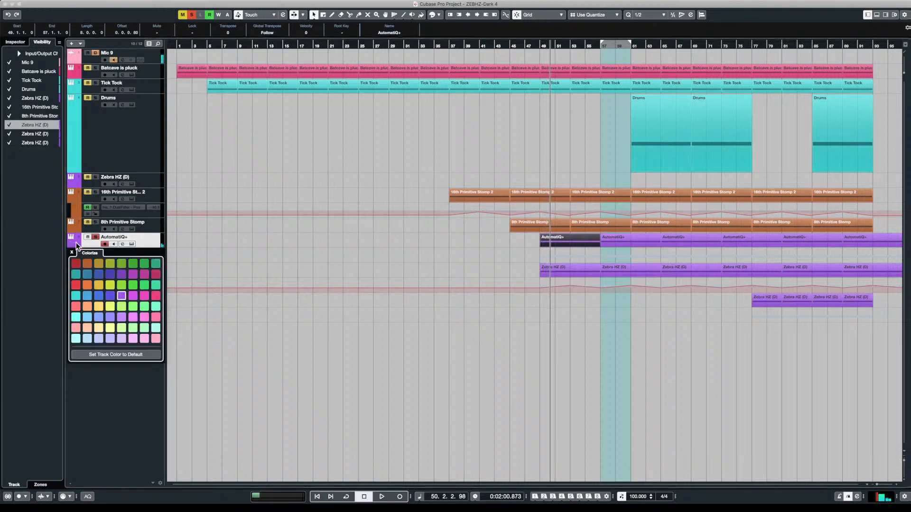
{"action": "left_click", "coordinate": [75, 275]}
{"action": "left_click", "coordinate": [75, 295]}
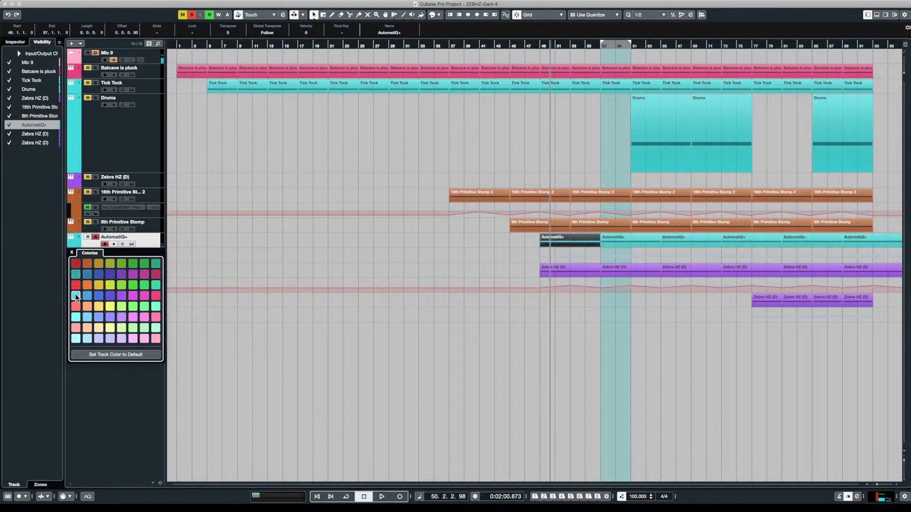
{"action": "left_click", "coordinate": [72, 252]}
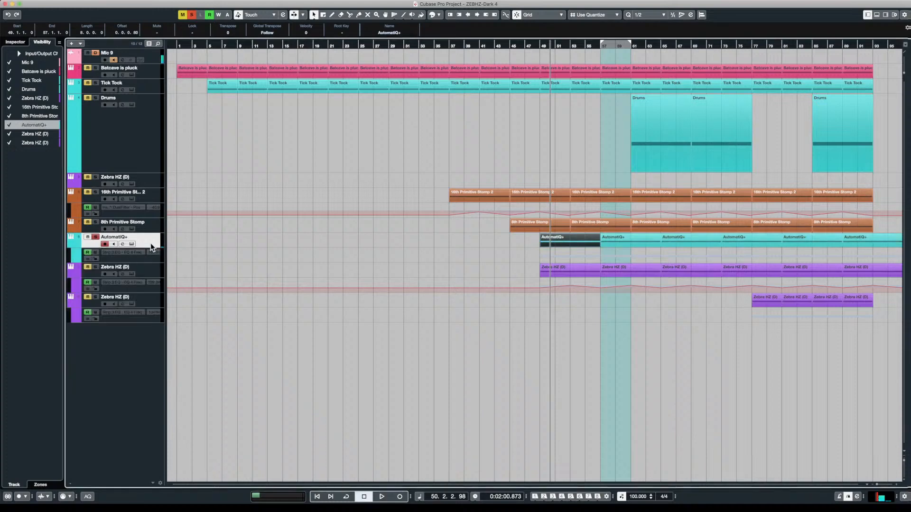
{"action": "left_click_drag", "start_coordinate": [149, 243], "coordinate": [157, 180]}
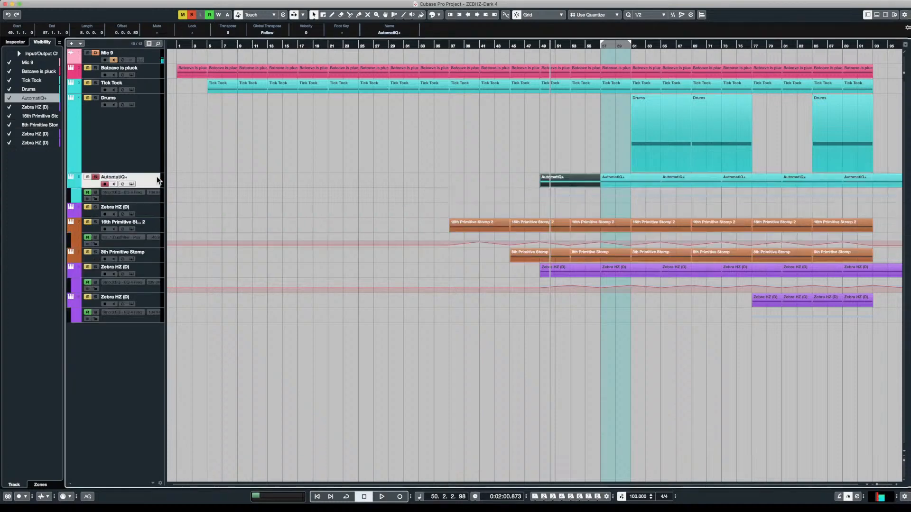
- Put the Tick Tock and Drums tracks into a new folder track and colour the folder turquoise
{"action": "left_click", "coordinate": [148, 130]}
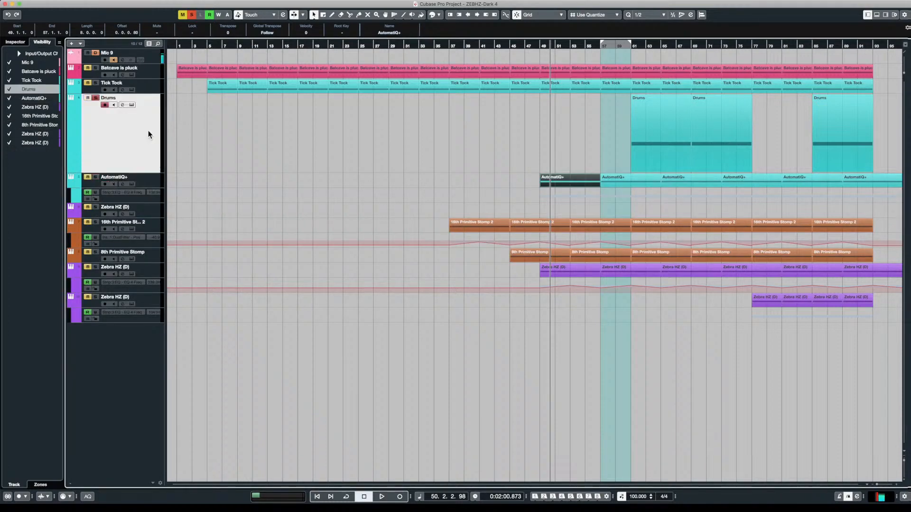
{"action": "left_click", "coordinate": [150, 88], "text": "shift"}
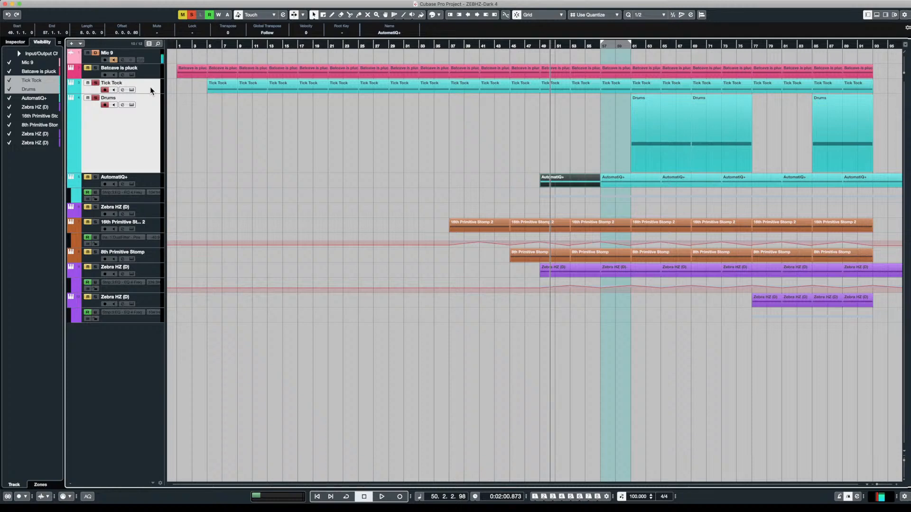
{"action": "key", "text": "ctrl+shift+f"}
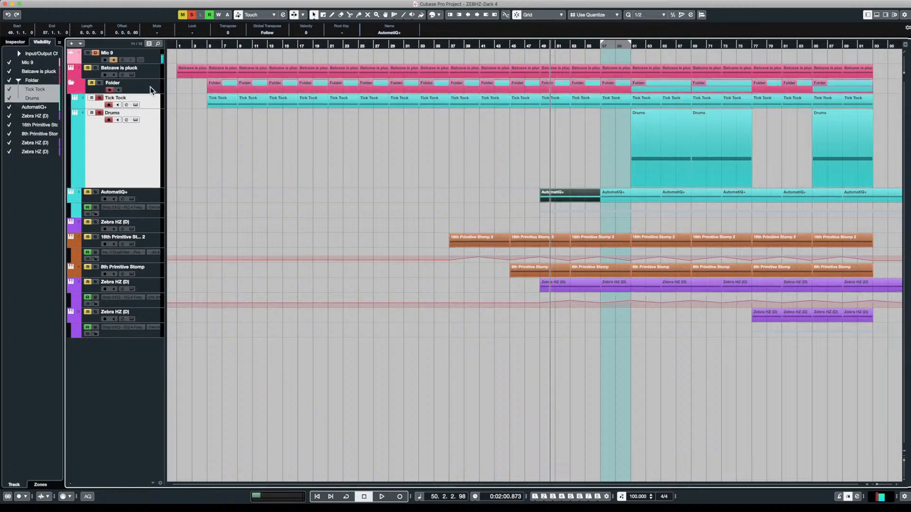
{"action": "left_click", "coordinate": [81, 91]}
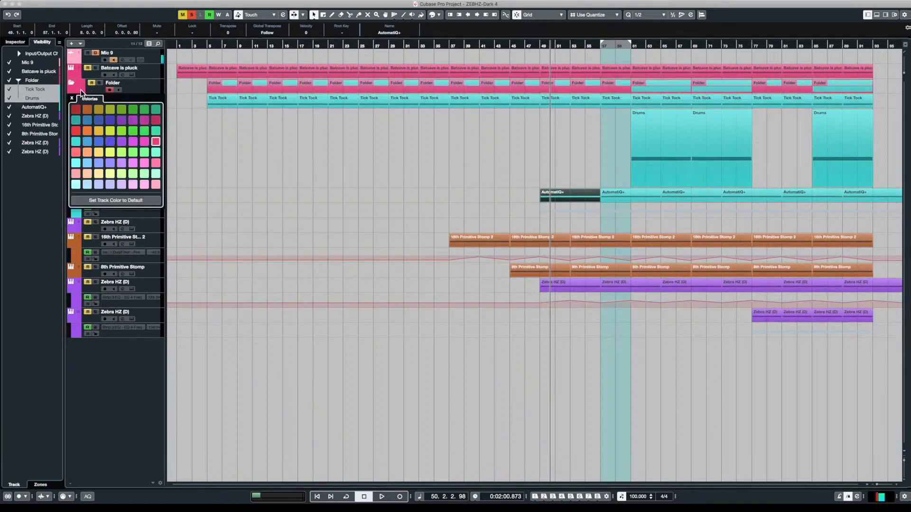
{"action": "left_click", "coordinate": [75, 141]}
{"action": "left_click", "coordinate": [72, 99]}
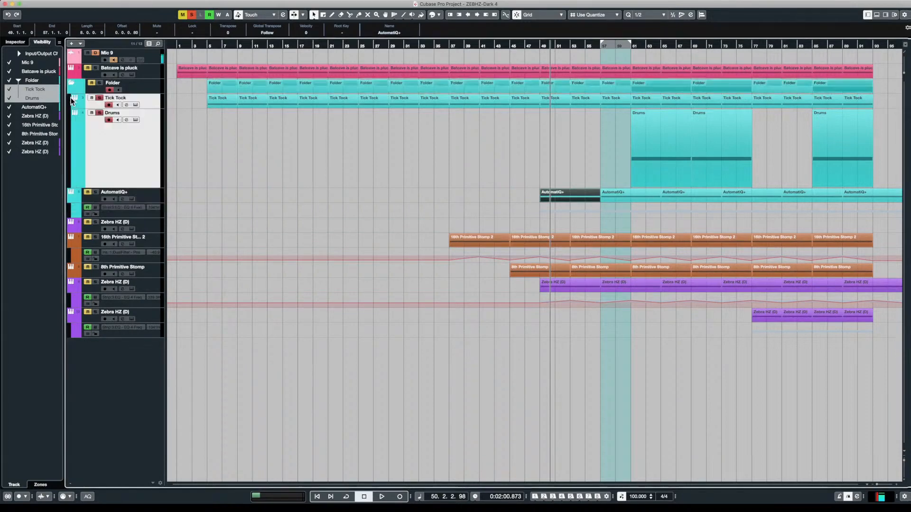
- Rename the new folder track "Drums" and collapse it
{"action": "double_click", "coordinate": [124, 83]}
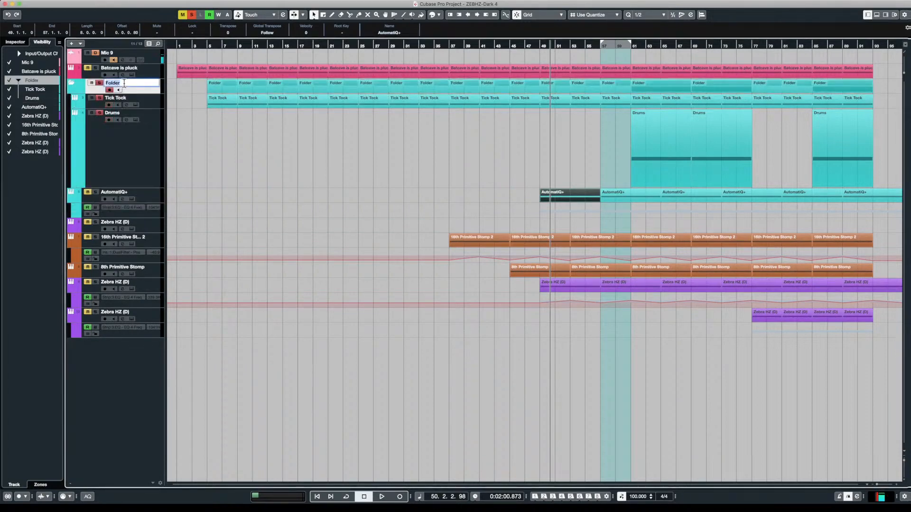
{"action": "type", "text": "Drums"}
{"action": "key", "text": "Return"}
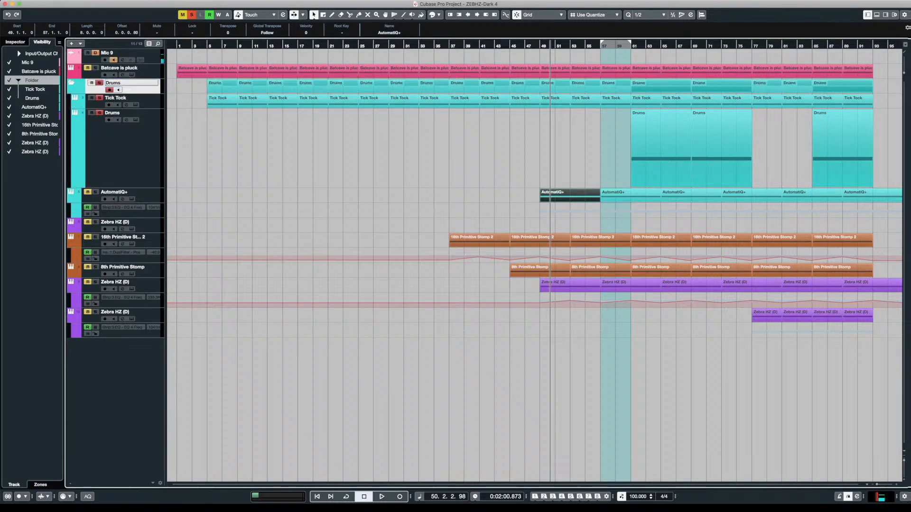
{"action": "left_click", "coordinate": [71, 83]}
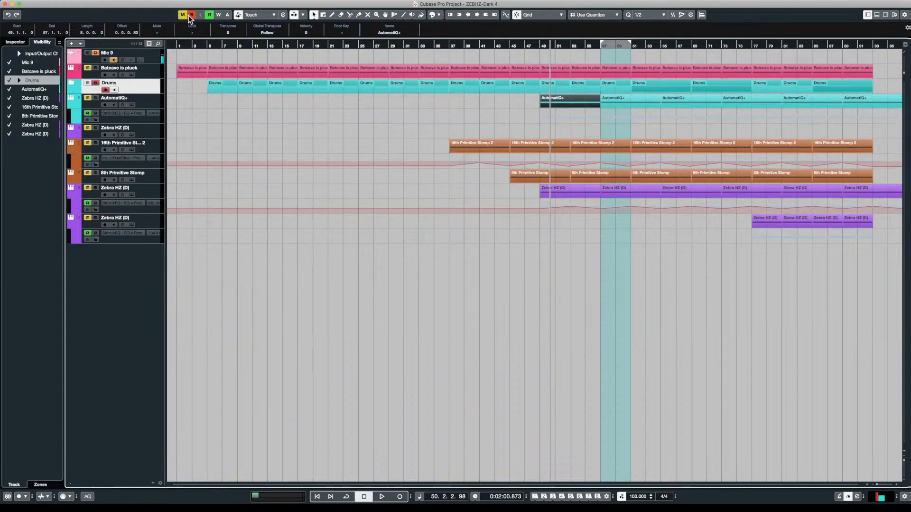
- Move the AutomatiQ+ track into the Drums folder and leave the folder expanded
{"action": "left_click", "coordinate": [95, 84]}
{"action": "left_click", "coordinate": [70, 83]}
{"action": "left_click", "coordinate": [70, 82]}
{"action": "left_click_drag", "start_coordinate": [87, 101], "coordinate": [71, 85]}
{"action": "left_click", "coordinate": [72, 84]}
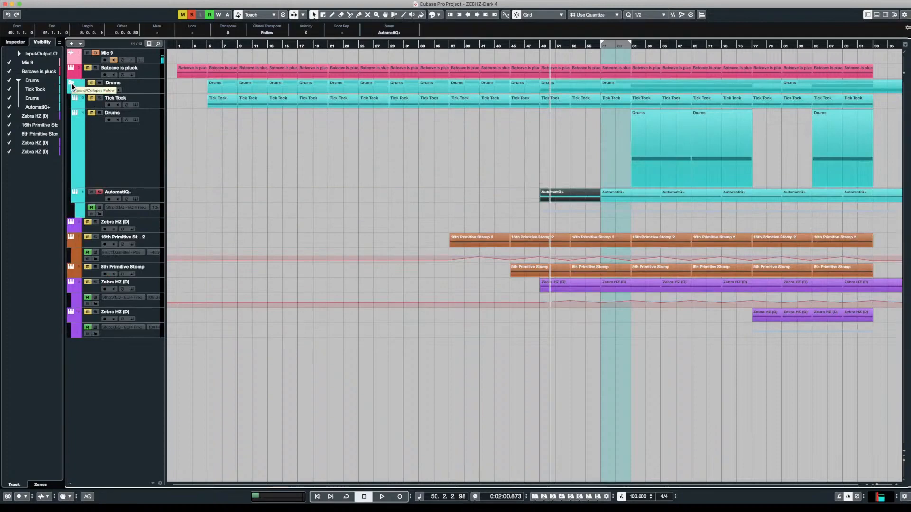
{"action": "left_click", "coordinate": [71, 83]}
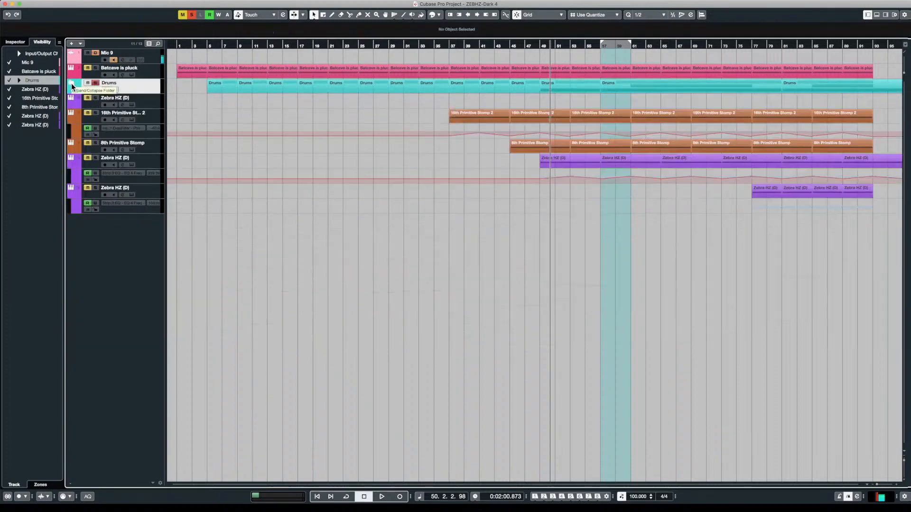
{"action": "left_click", "coordinate": [71, 84]}
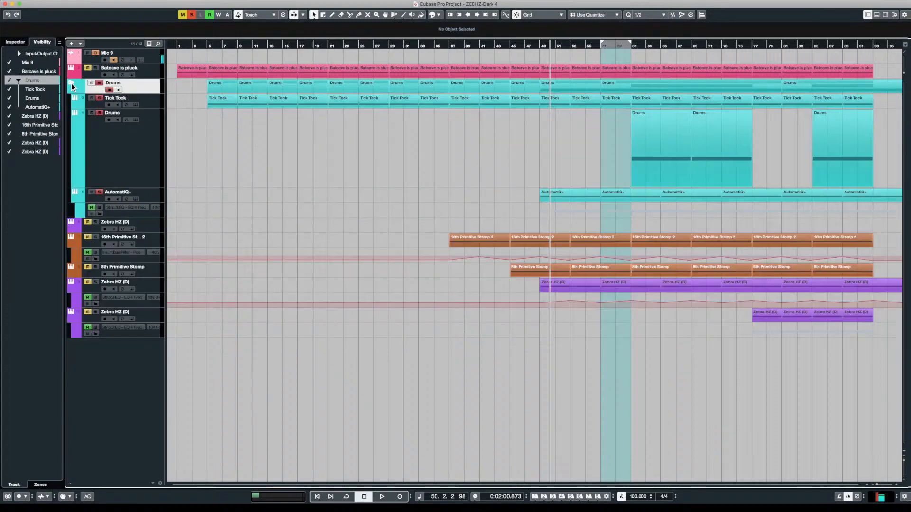
- Play the soloed Drums folder from about bar 60
{"action": "left_click", "coordinate": [182, 14]}
{"action": "left_click", "coordinate": [191, 15]}
{"action": "left_click", "coordinate": [99, 82]}
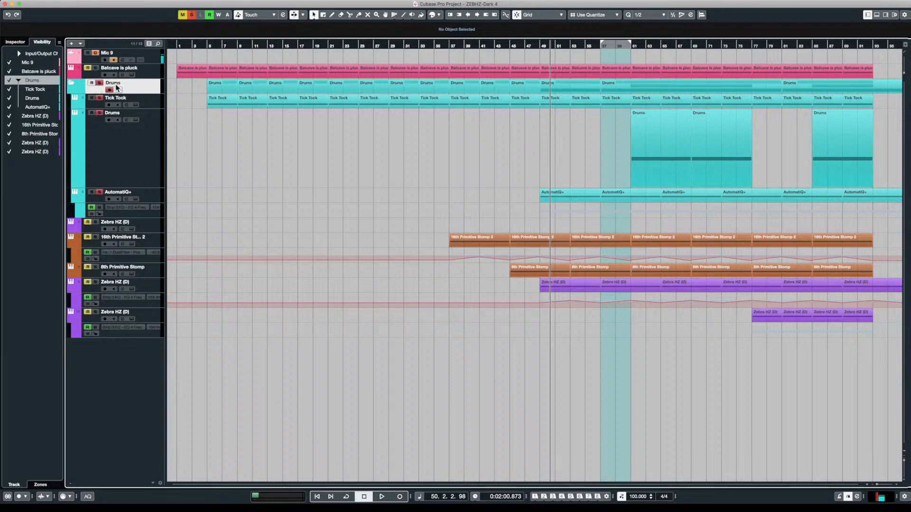
{"action": "left_click", "coordinate": [625, 132]}
{"action": "key", "text": "space"}
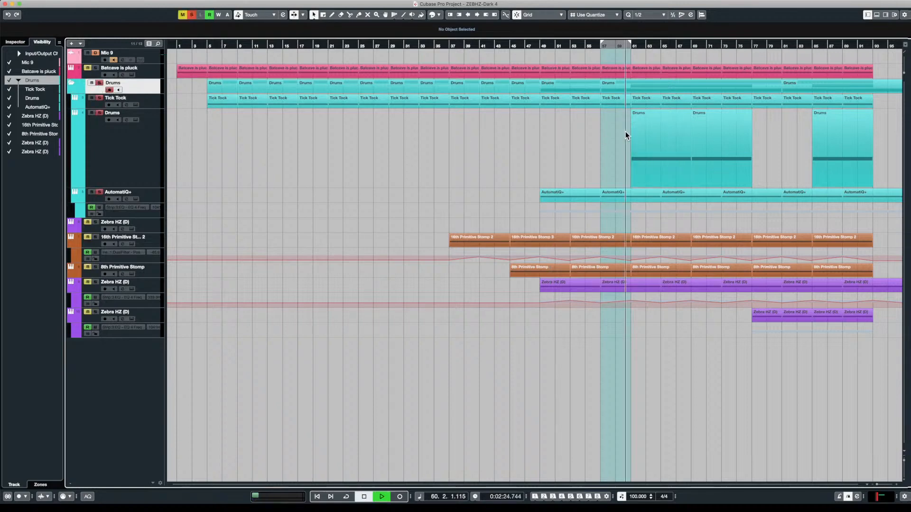
- Stop the playback, then collapse and re-expand the Drums folder
{"action": "key", "text": "space"}
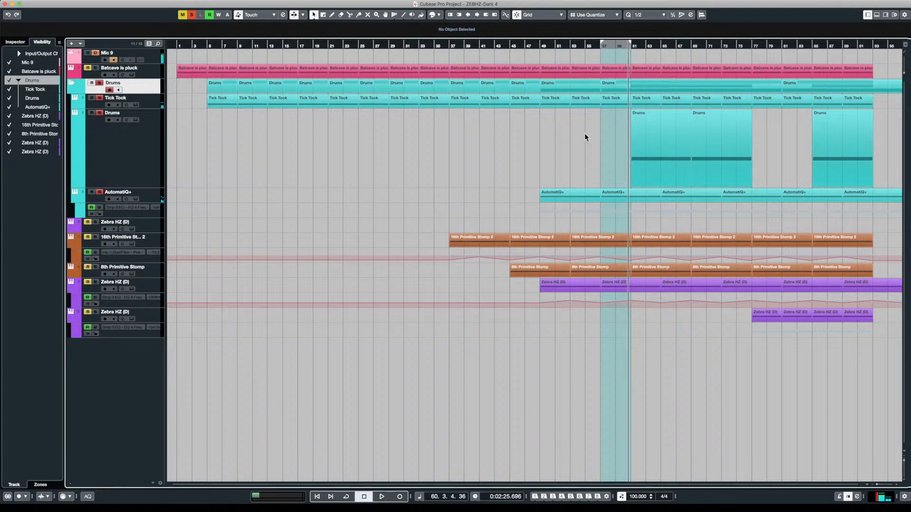
{"action": "left_click", "coordinate": [70, 83]}
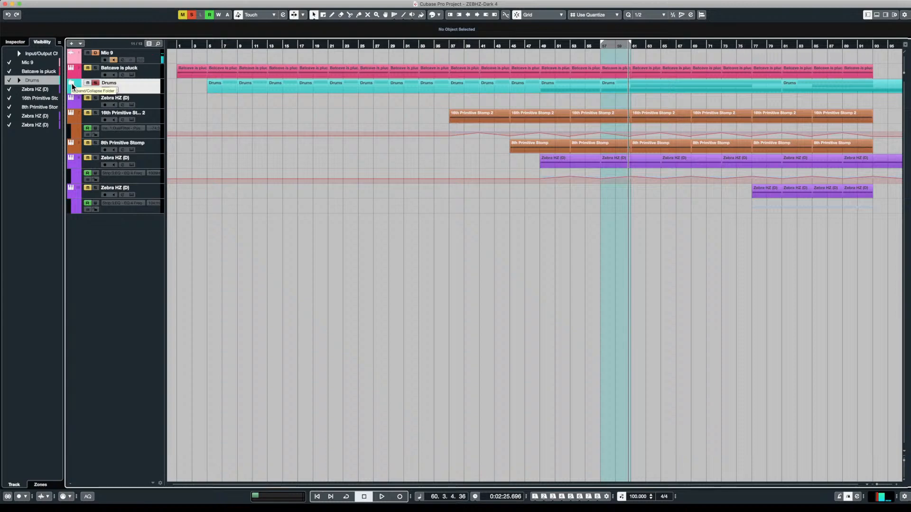
{"action": "left_click", "coordinate": [72, 83]}
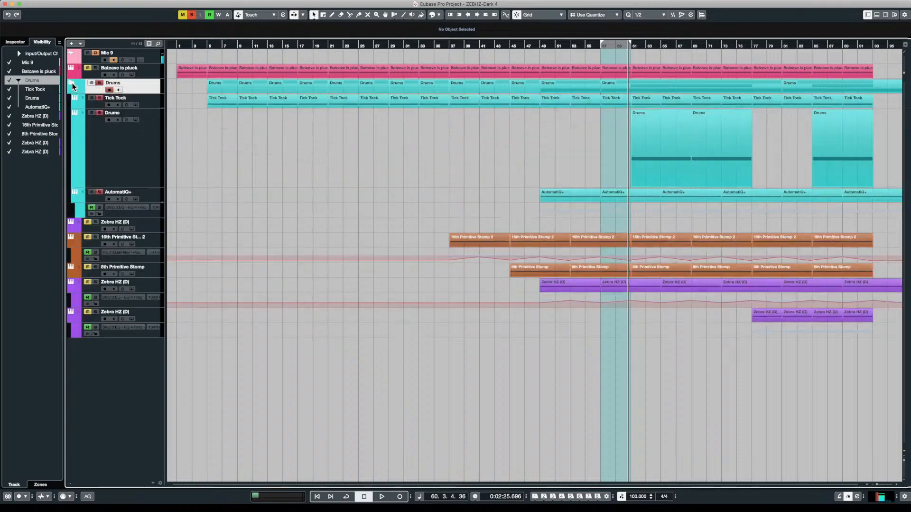
- Check the preset in the Zebra HZ instrument of the purple track starting at bar 49, then close the instrument
{"action": "left_click", "coordinate": [471, 240]}
{"action": "left_click", "coordinate": [537, 273]}
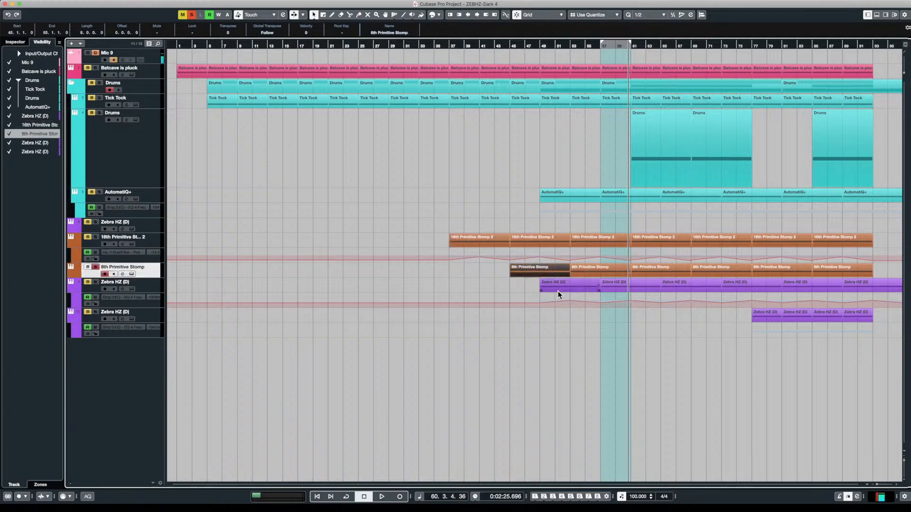
{"action": "left_click", "coordinate": [558, 289]}
{"action": "double_click", "coordinate": [557, 288]}
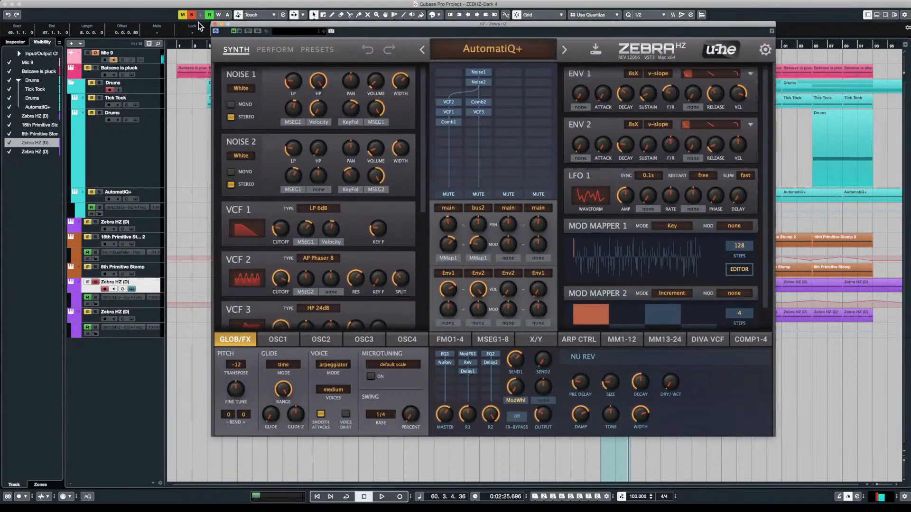
{"action": "left_click", "coordinate": [214, 23]}
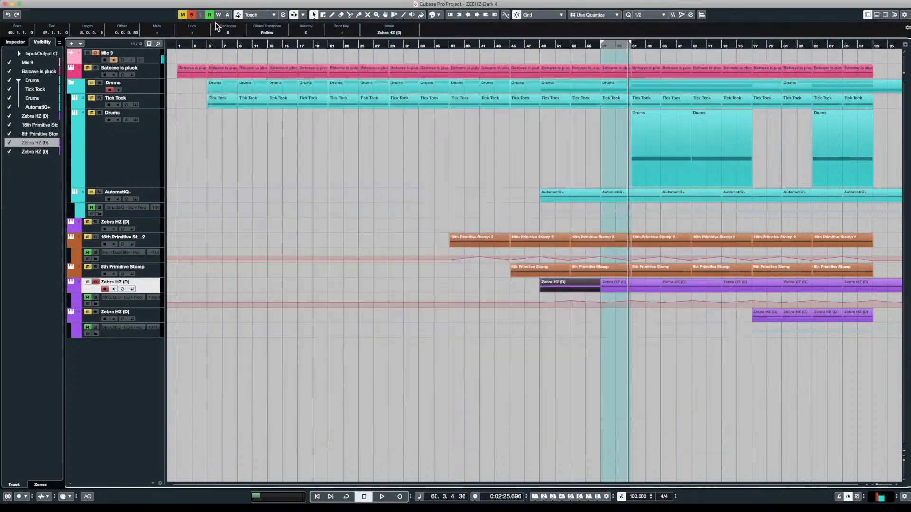
- Play the purple Zebra HZ track from about bar 48 and the AutomatiQ+ track after it to compare their sound
{"action": "left_click", "coordinate": [536, 283]}
{"action": "key", "text": "space"}
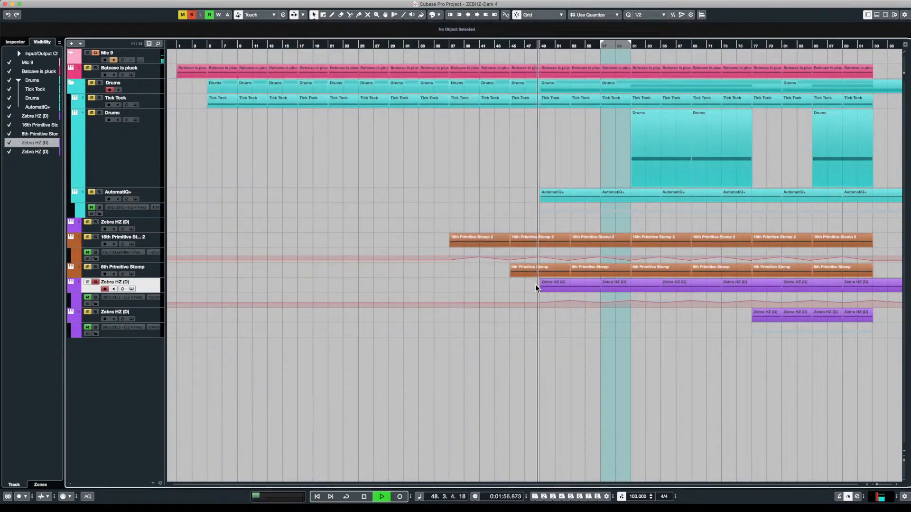
{"action": "key", "text": "space"}
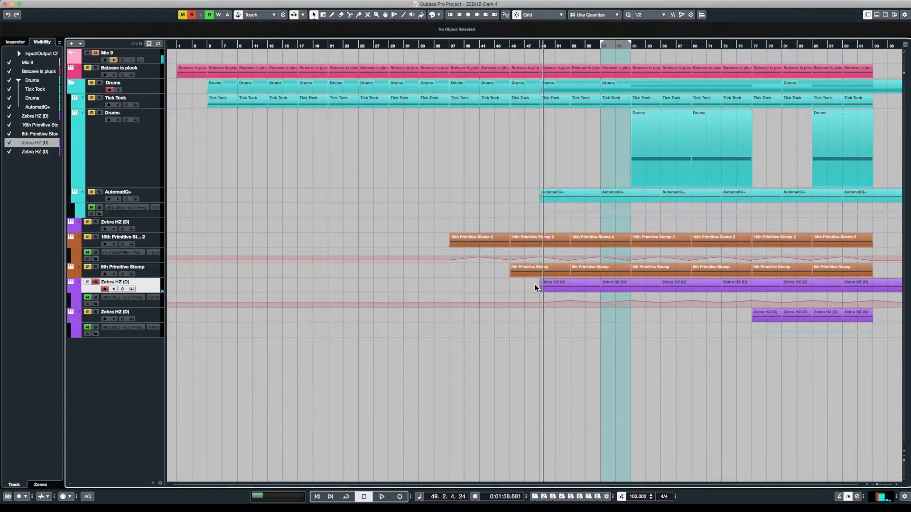
{"action": "left_click", "coordinate": [575, 195]}
{"action": "key", "text": "space"}
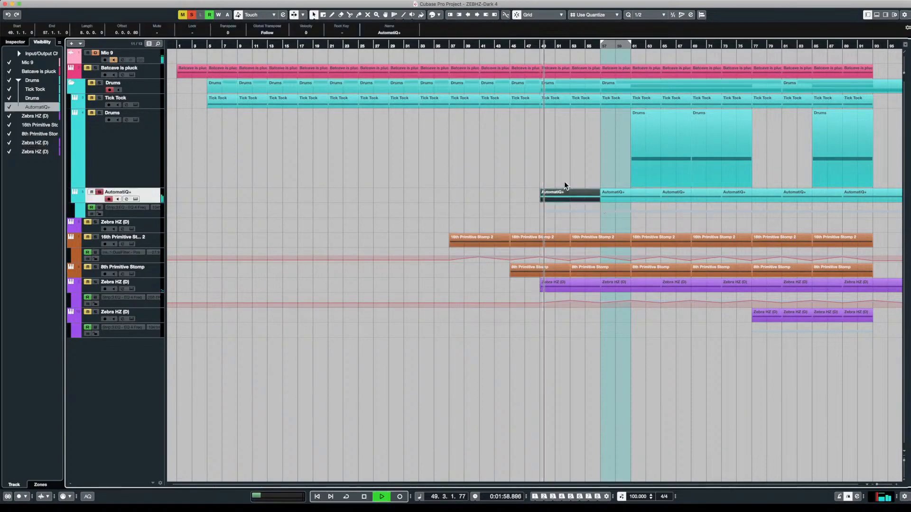
{"action": "key", "text": "space"}
- Audition the purple Zebra HZ track from bar 49 with its instrument open, then stop and close the instrument
{"action": "left_click", "coordinate": [549, 287]}
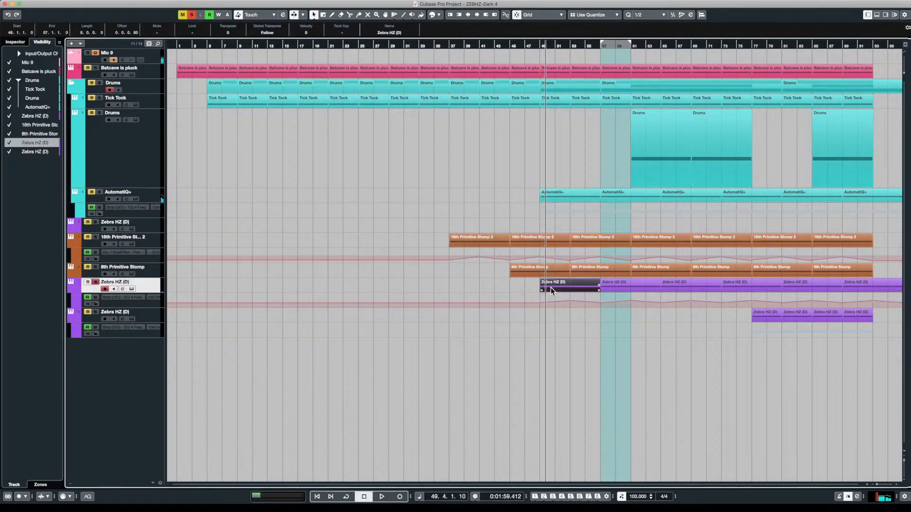
{"action": "double_click", "coordinate": [550, 286]}
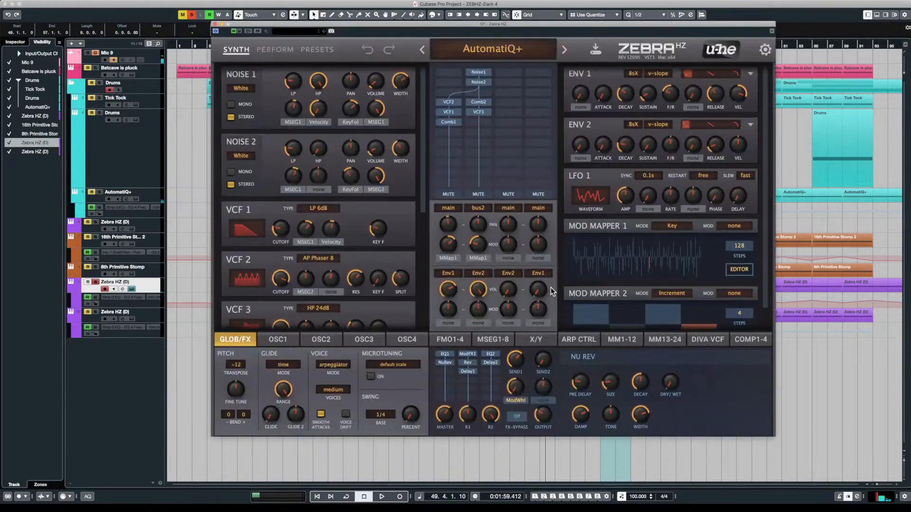
{"action": "key", "text": "space"}
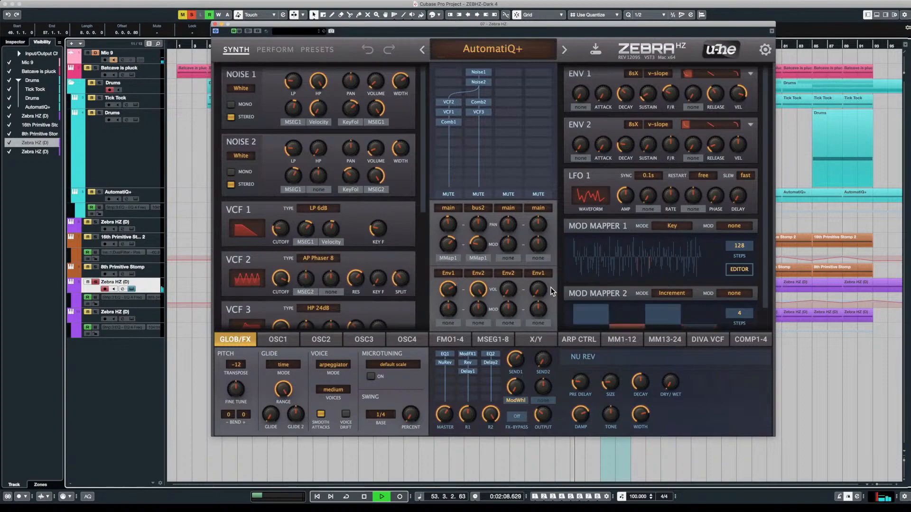
{"action": "key", "text": "space"}
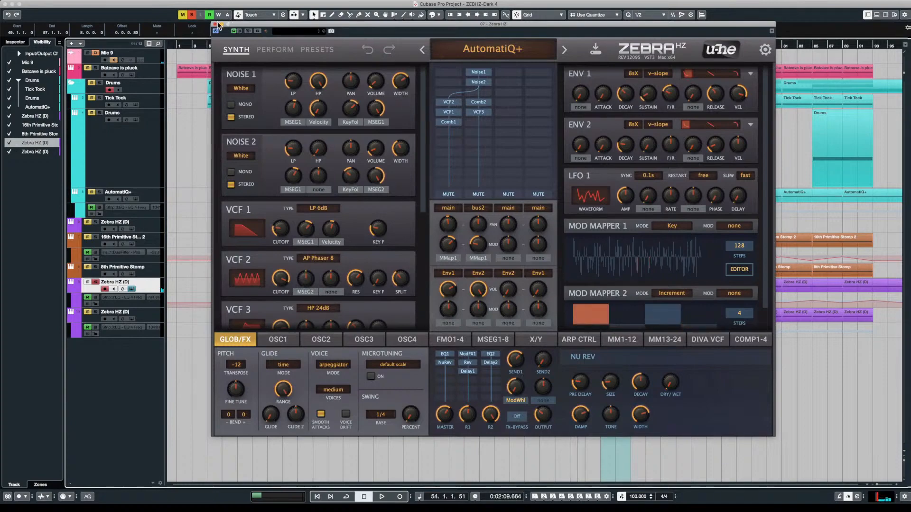
{"action": "left_click", "coordinate": [214, 23]}
- Play the AutomatiQ+ track from about bar 49, stop, and return the playback position to bar 48
{"action": "left_click", "coordinate": [555, 194]}
{"action": "left_click", "coordinate": [540, 180]}
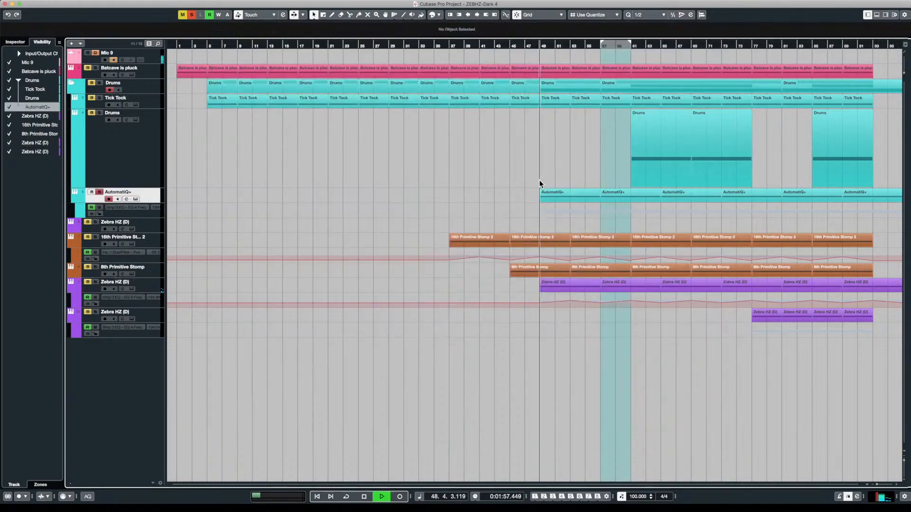
{"action": "key", "text": "space"}
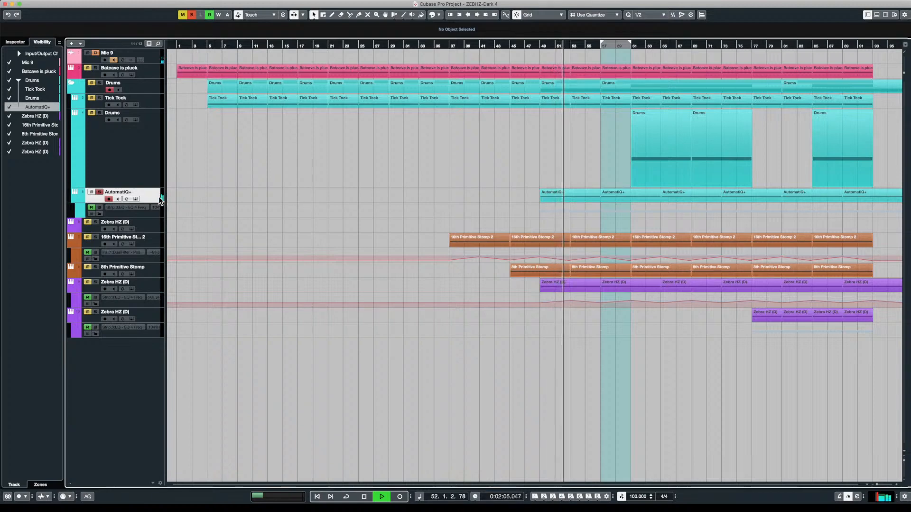
{"action": "key", "text": "space"}
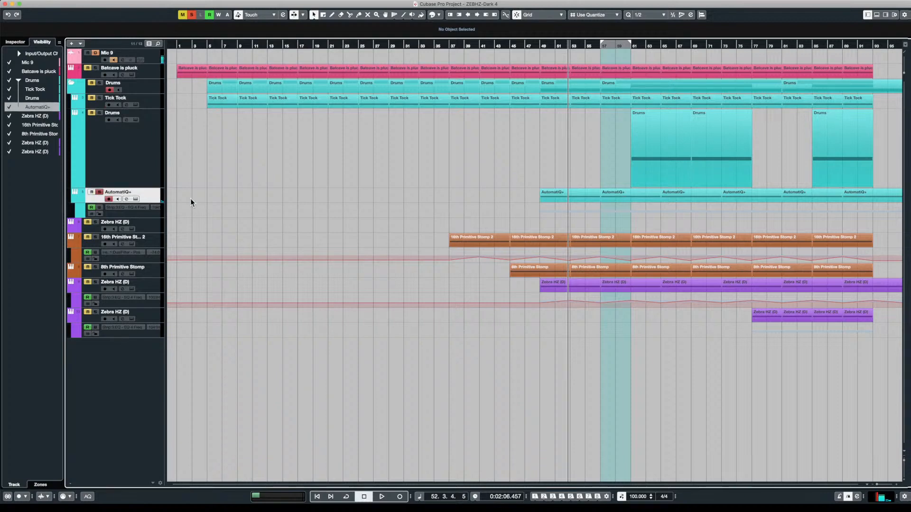
{"action": "left_click", "coordinate": [540, 197]}
{"action": "left_click", "coordinate": [536, 195]}
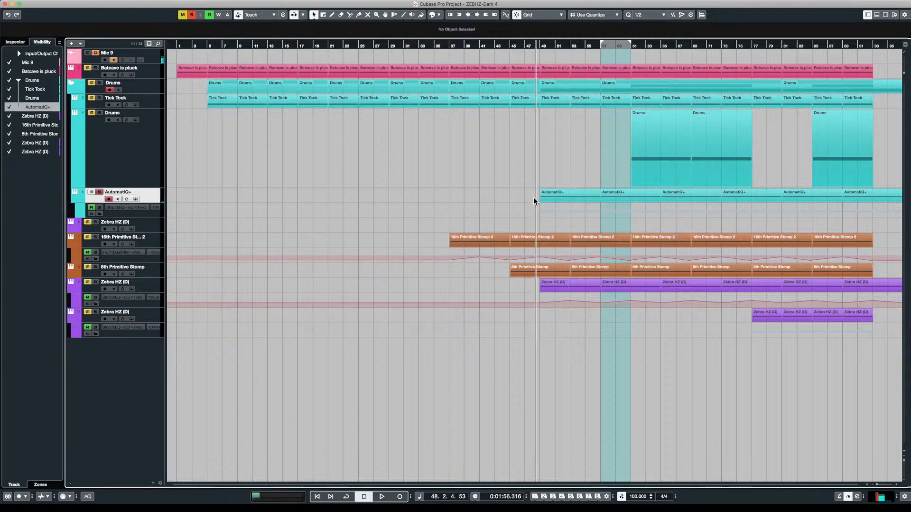
- Remove the AutomatiQ+ track from the Drums folder
{"action": "left_click", "coordinate": [17, 44]}
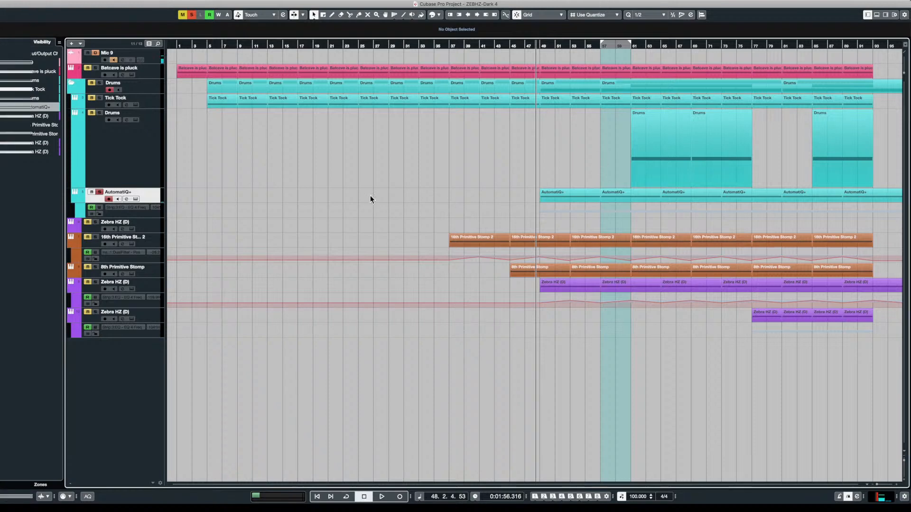
{"action": "right_click", "coordinate": [152, 195]}
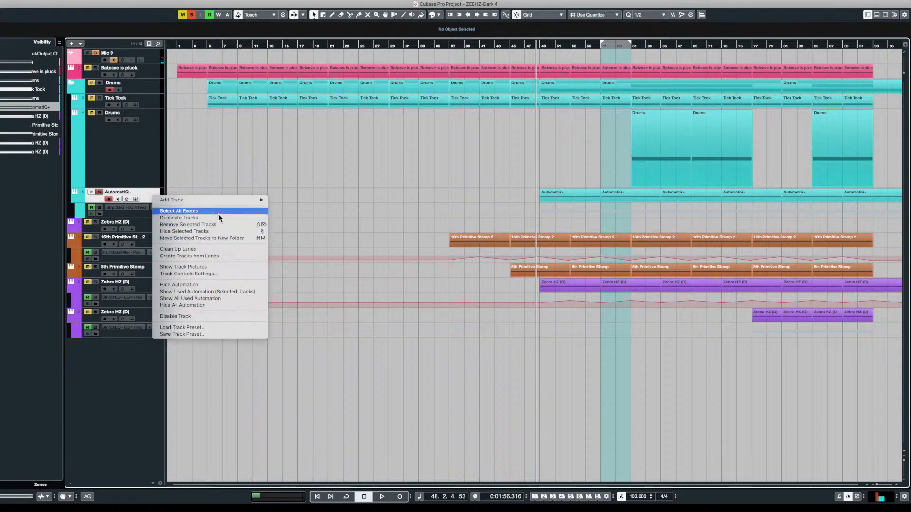
{"action": "left_click", "coordinate": [225, 225]}
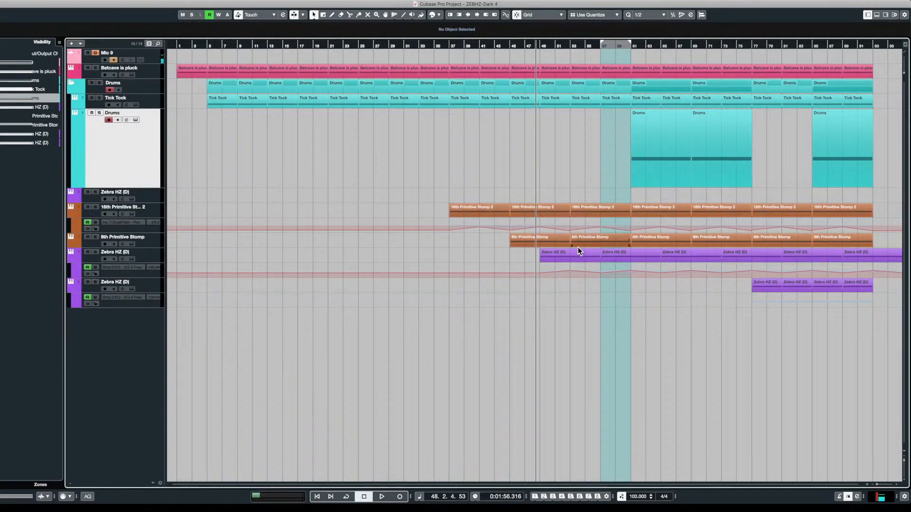
- Play the arrangement from about bar 48, solo the purple Zebra HZ track below 8th Primitive Stomp, and stop
{"action": "left_click", "coordinate": [531, 240]}
{"action": "key", "text": "space"}
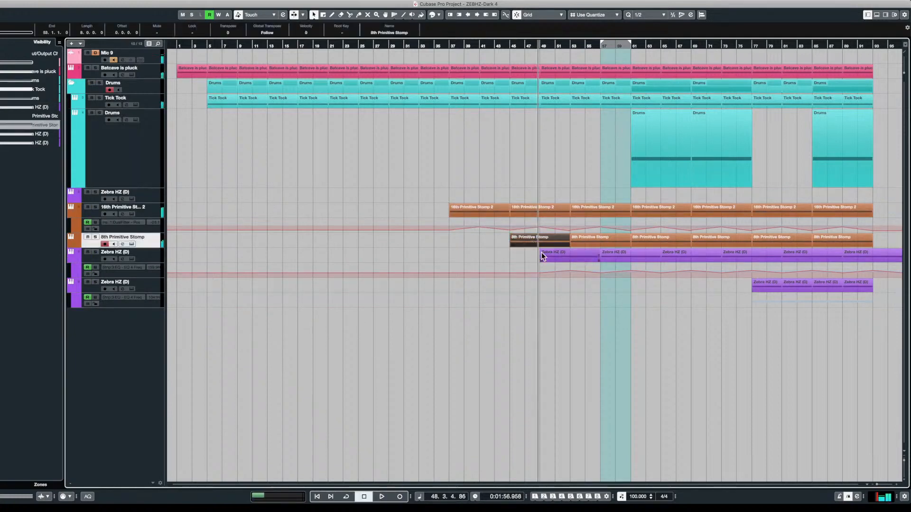
{"action": "left_click", "coordinate": [543, 253]}
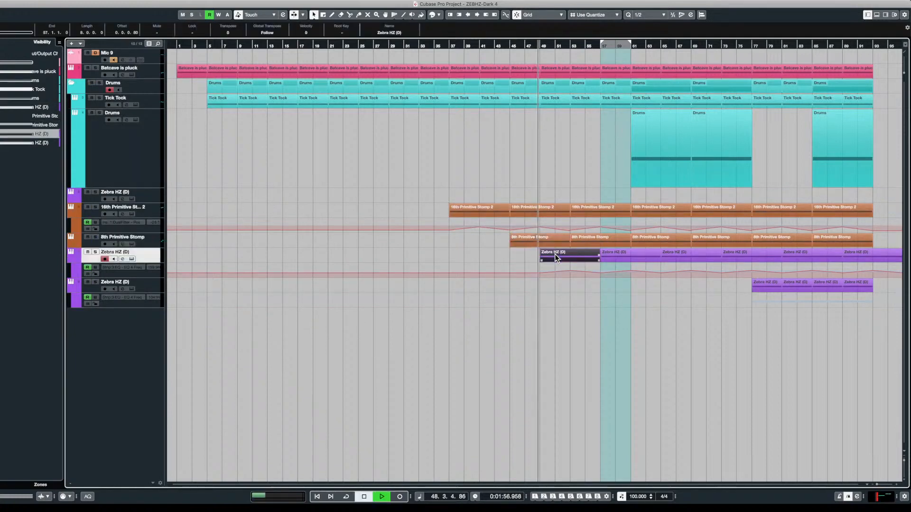
{"action": "left_click", "coordinate": [95, 252]}
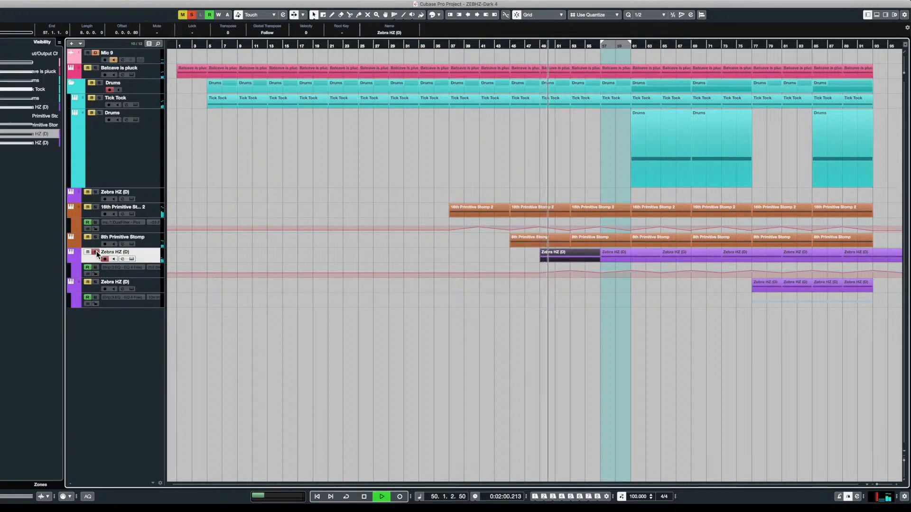
{"action": "key", "text": "space"}
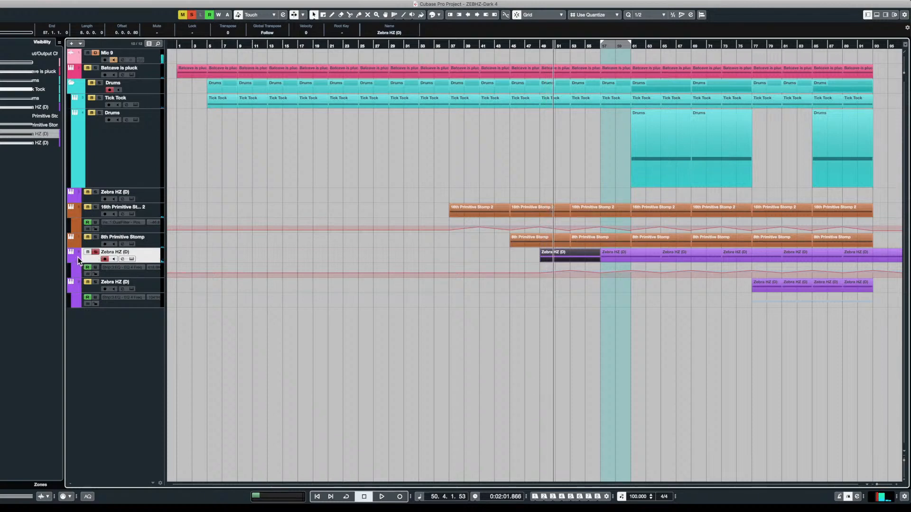
- Colour the soloed Zebra HZ track below 8th Primitive Stomp turquoise
{"action": "left_click", "coordinate": [78, 257]}
{"action": "left_click", "coordinate": [75, 311]}
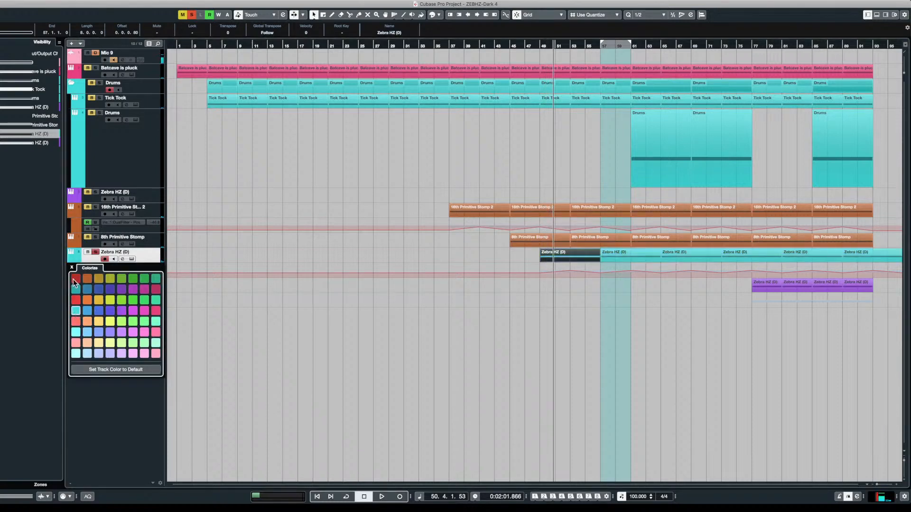
{"action": "left_click", "coordinate": [72, 267]}
- Rename the turquoise Zebra HZ track "AutomatiQ+" and move it into the Drums folder below Tick Tock
{"action": "double_click", "coordinate": [127, 253]}
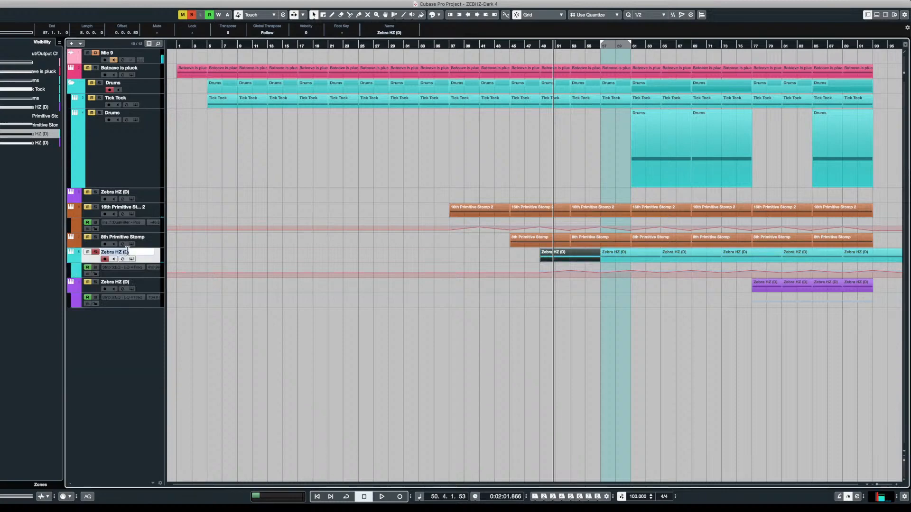
{"action": "type", "text": "AutomatiQ+"}
{"action": "left_click", "coordinate": [215, 314]}
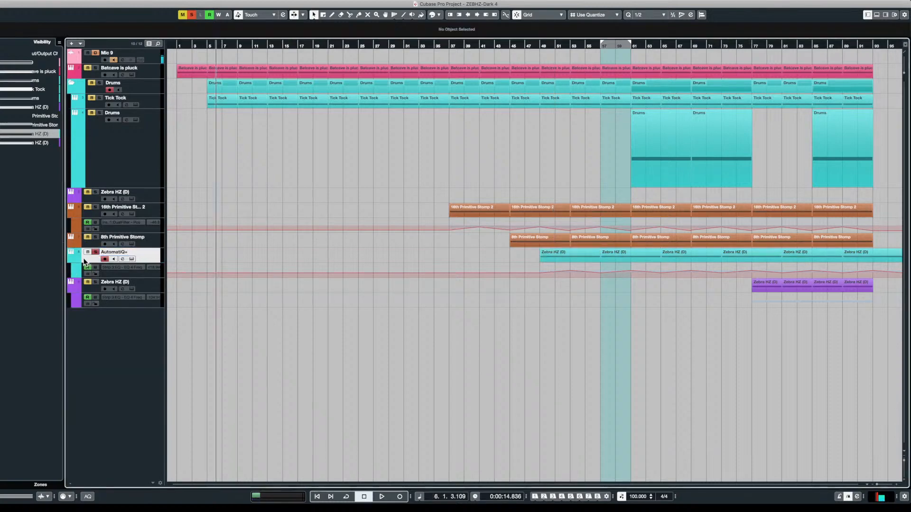
{"action": "left_click_drag", "start_coordinate": [100, 157], "coordinate": [100, 152]}
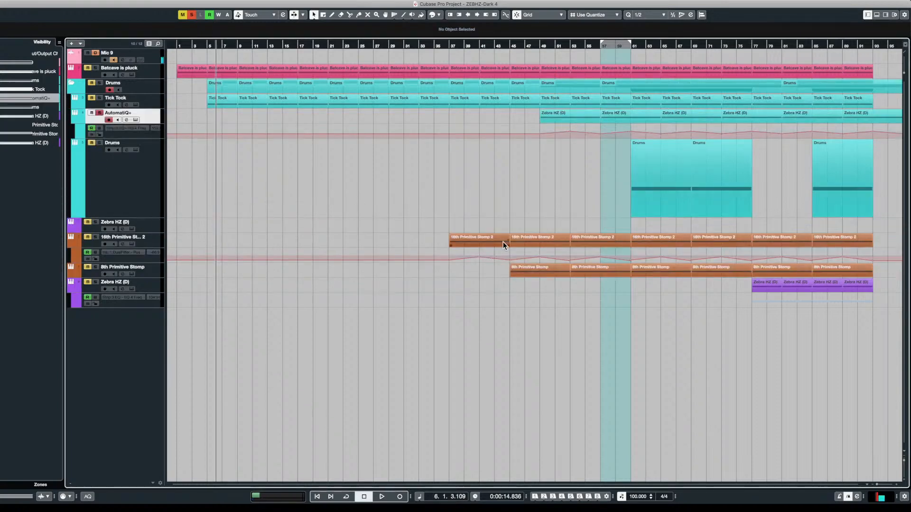
- Look up the preset loaded in the purple Zebra HZ track below 8th Primitive Stomp and rename the track "Batcave psirens"
{"action": "left_click", "coordinate": [533, 273]}
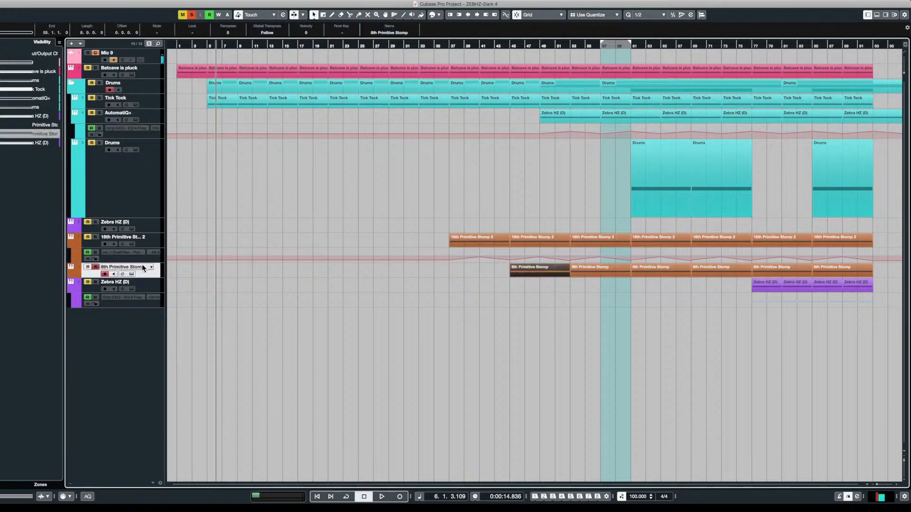
{"action": "left_click", "coordinate": [152, 288]}
{"action": "left_click", "coordinate": [761, 288]}
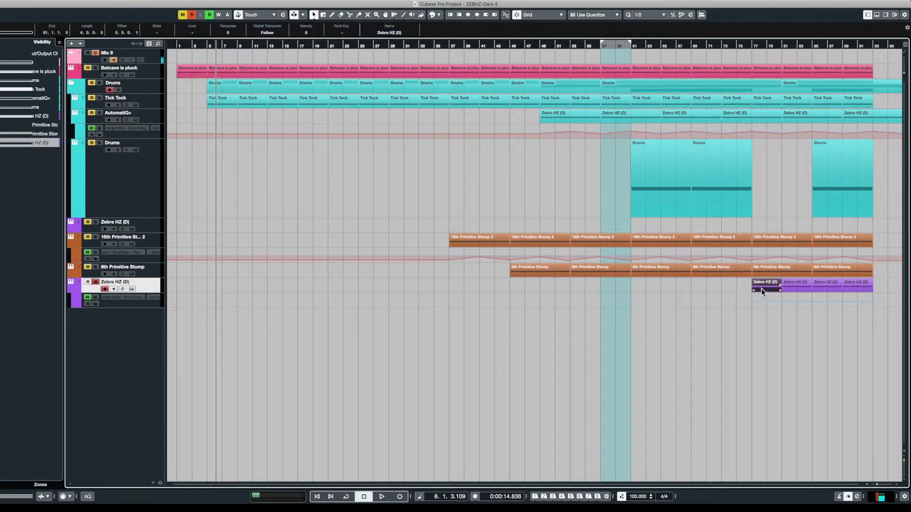
{"action": "double_click", "coordinate": [760, 288]}
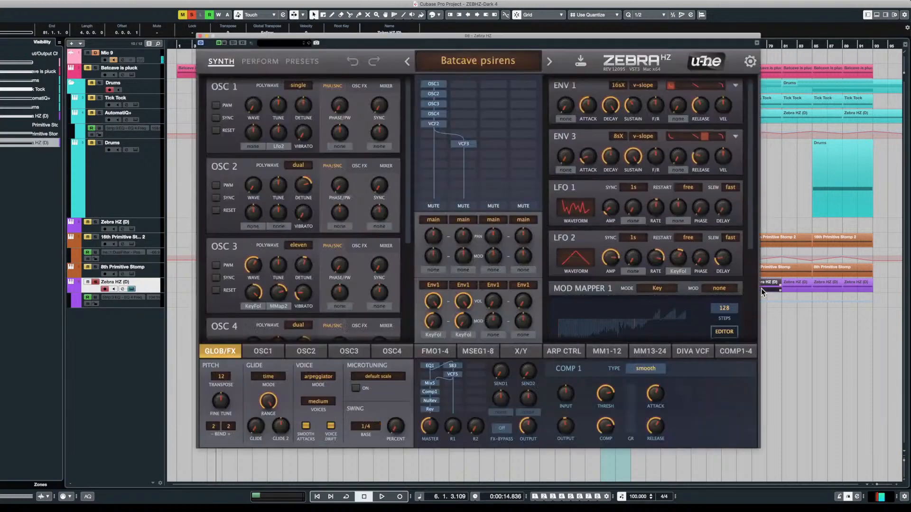
{"action": "left_click", "coordinate": [580, 62]}
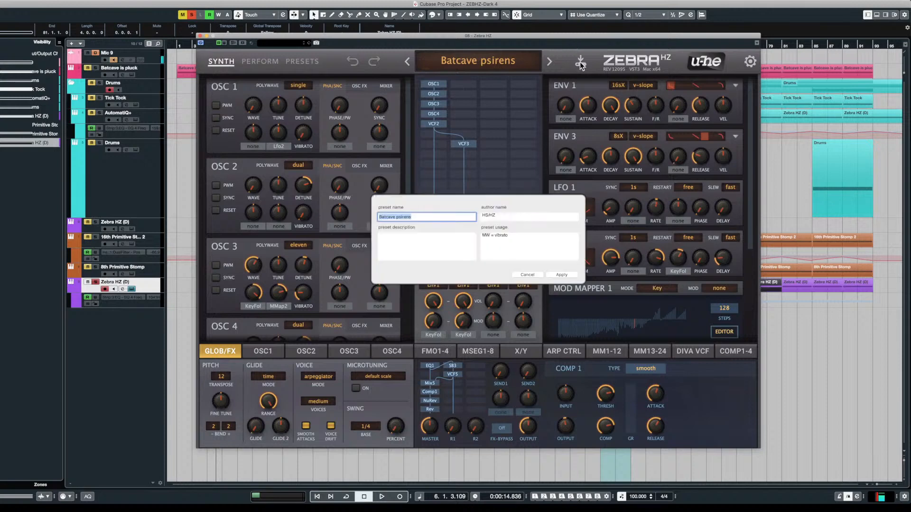
{"action": "left_click", "coordinate": [527, 275]}
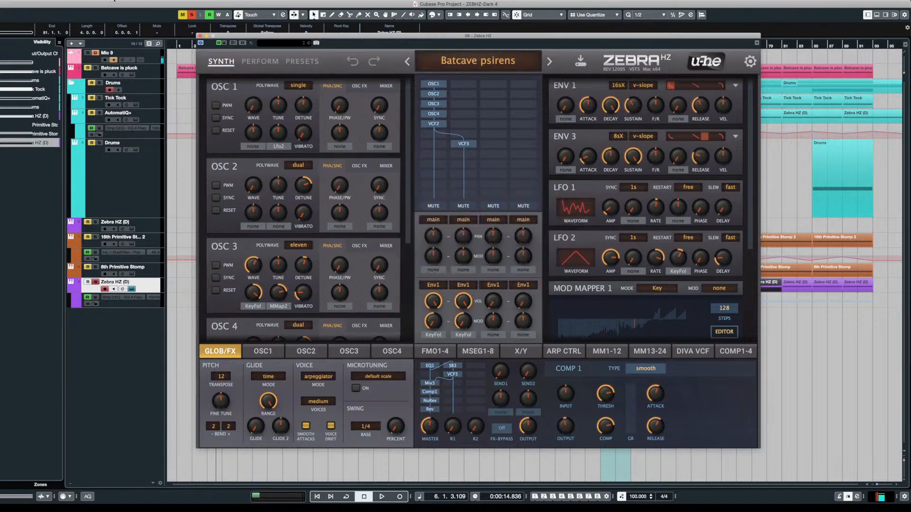
{"action": "left_click", "coordinate": [200, 36]}
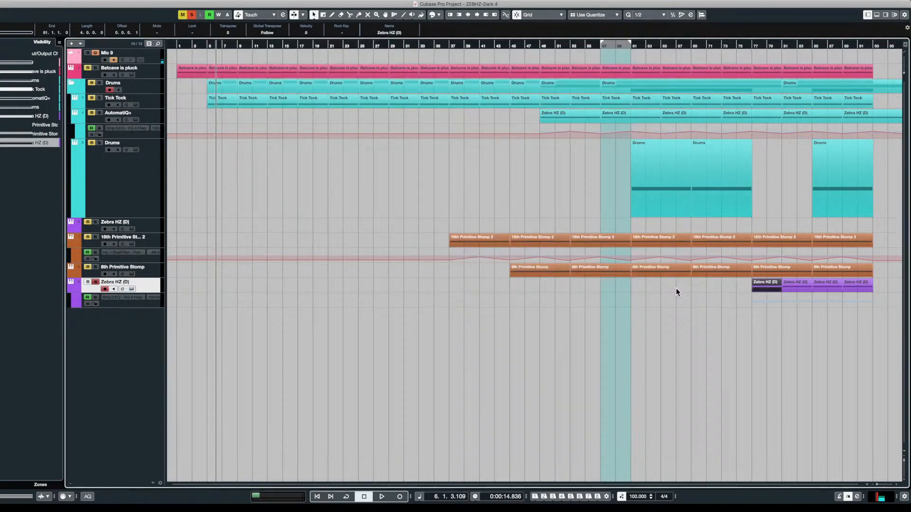
{"action": "double_click", "coordinate": [114, 282]}
{"action": "type", "text": "Batcave psiens"}
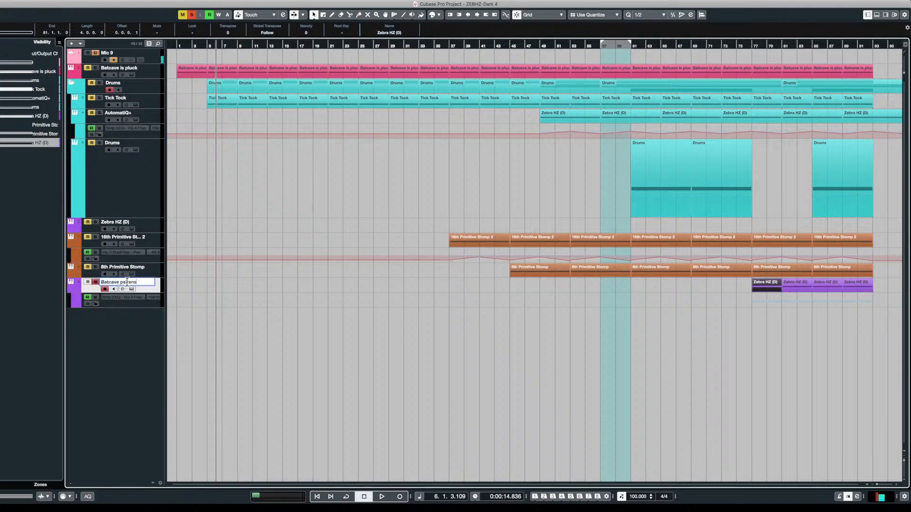
{"action": "key", "text": "Return"}
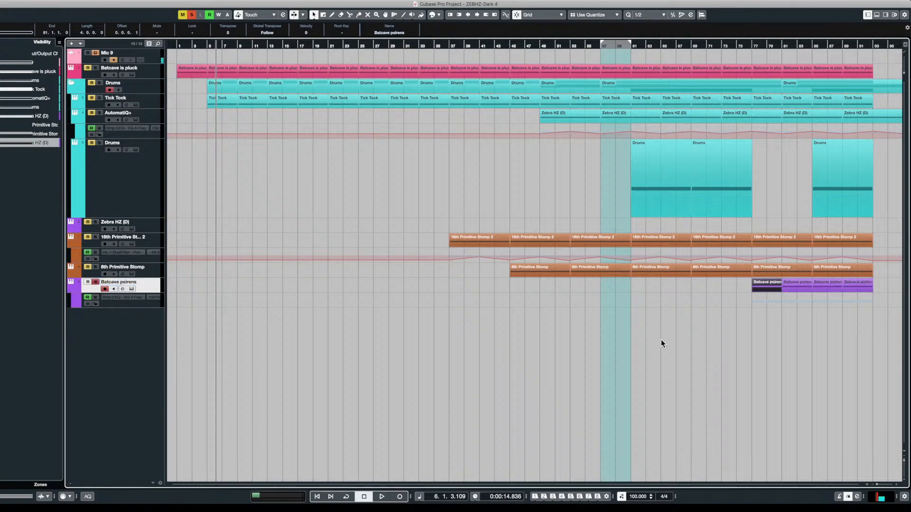
- Play the soloed Batcave psirens track briefly from about bar 76 and stop
{"action": "left_click", "coordinate": [749, 288]}
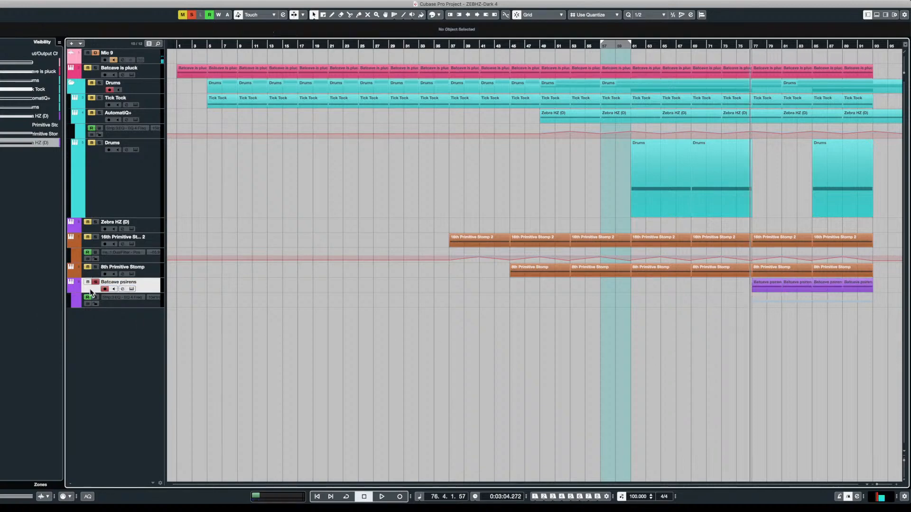
{"action": "key", "text": "space"}
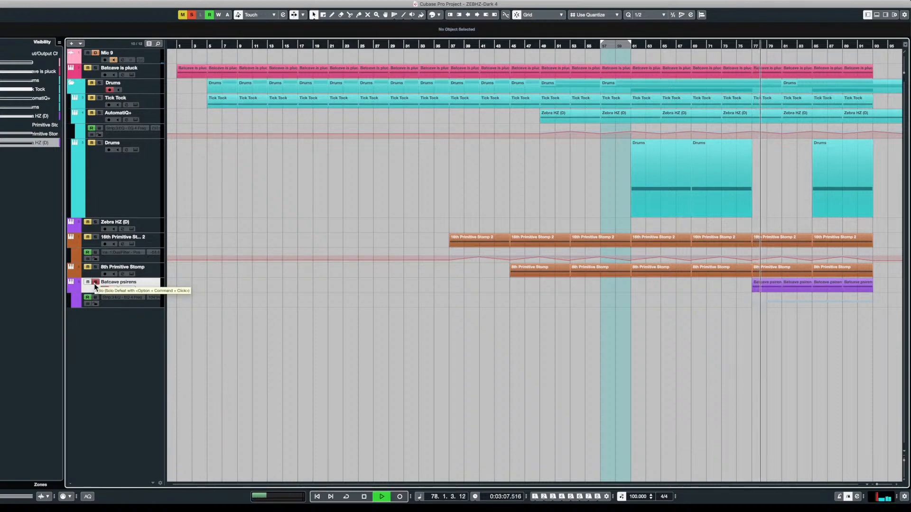
{"action": "key", "text": "space"}
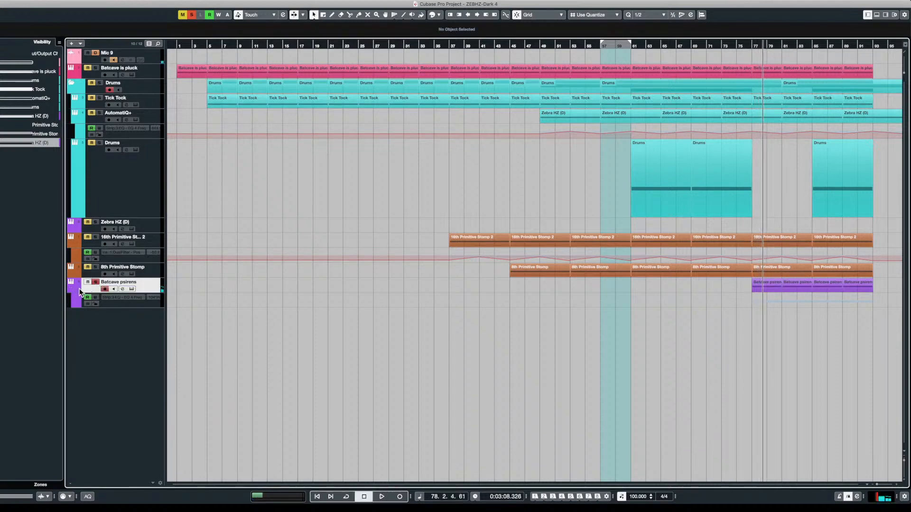
- Colour the Batcave psirens track magenta pink
{"action": "left_click", "coordinate": [75, 294]}
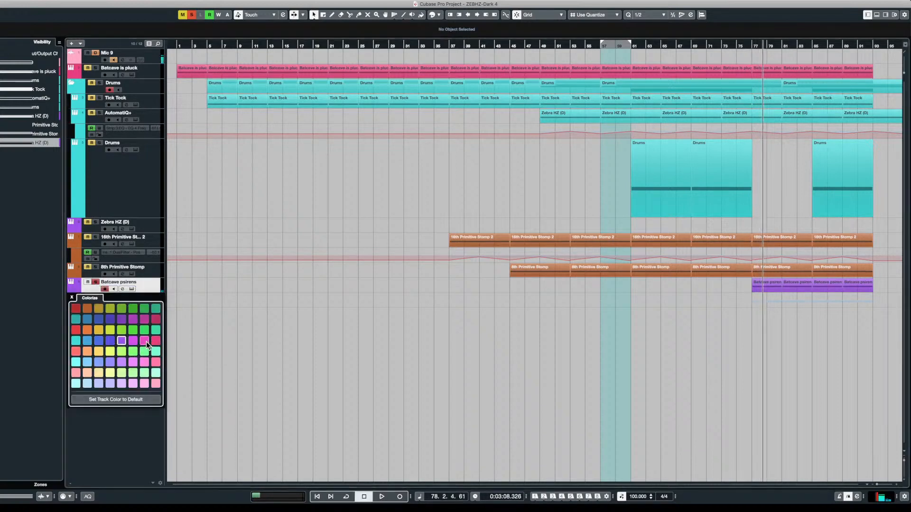
{"action": "left_click", "coordinate": [145, 341]}
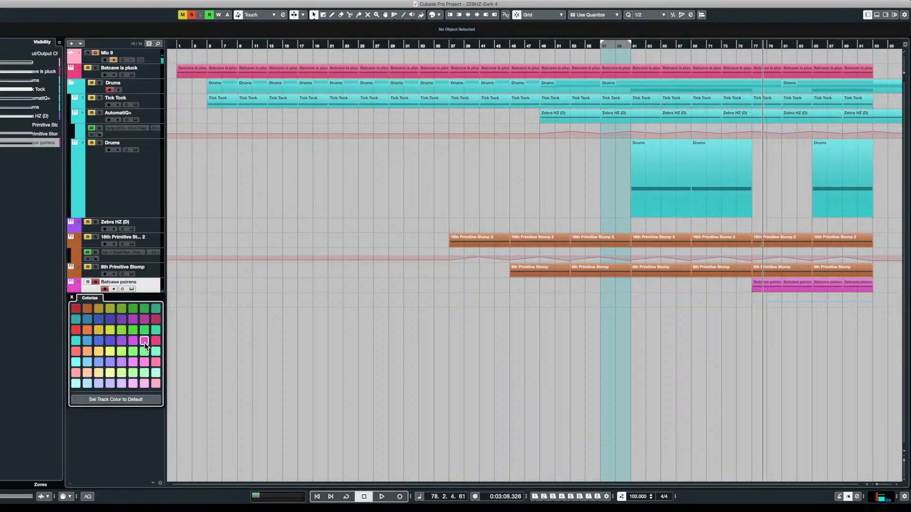
{"action": "left_click", "coordinate": [73, 298]}
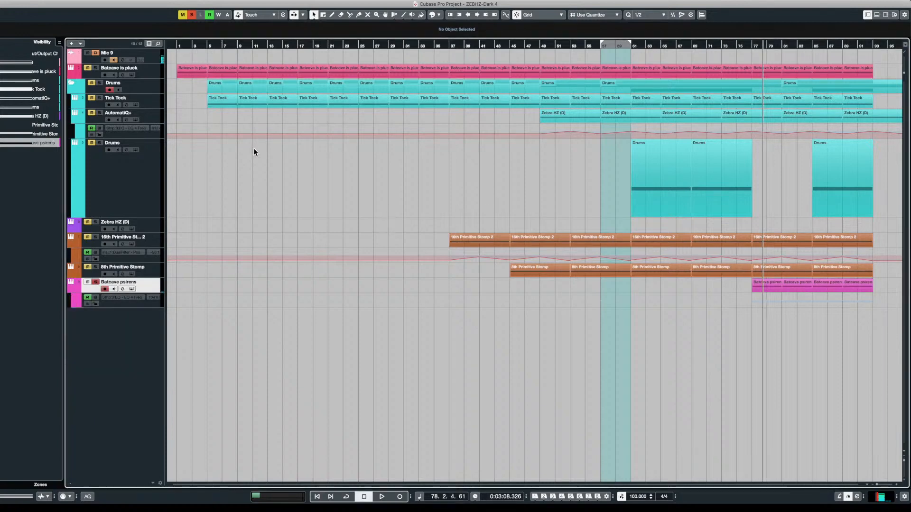
- Clear the solo state of all tracks and play the arrangement from just before bar 1
{"action": "left_click", "coordinate": [173, 45]}
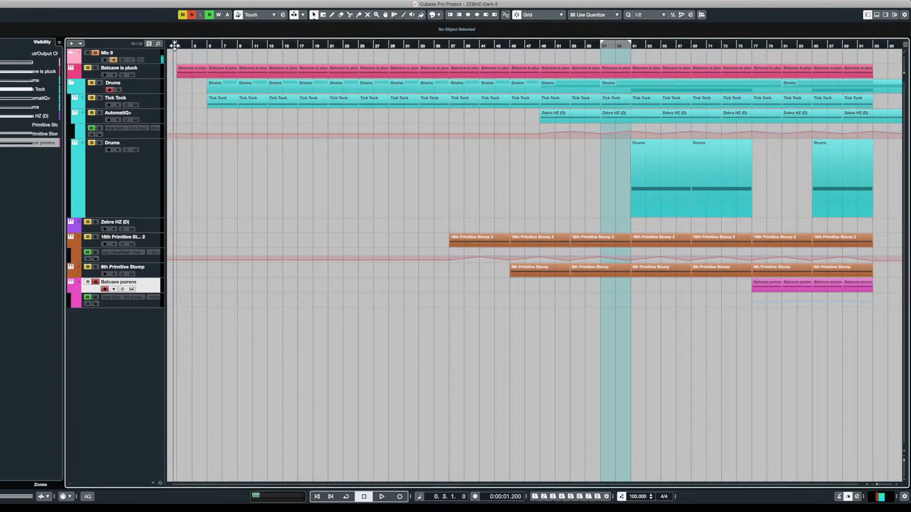
{"action": "left_click", "coordinate": [190, 14]}
{"action": "key", "text": "space"}
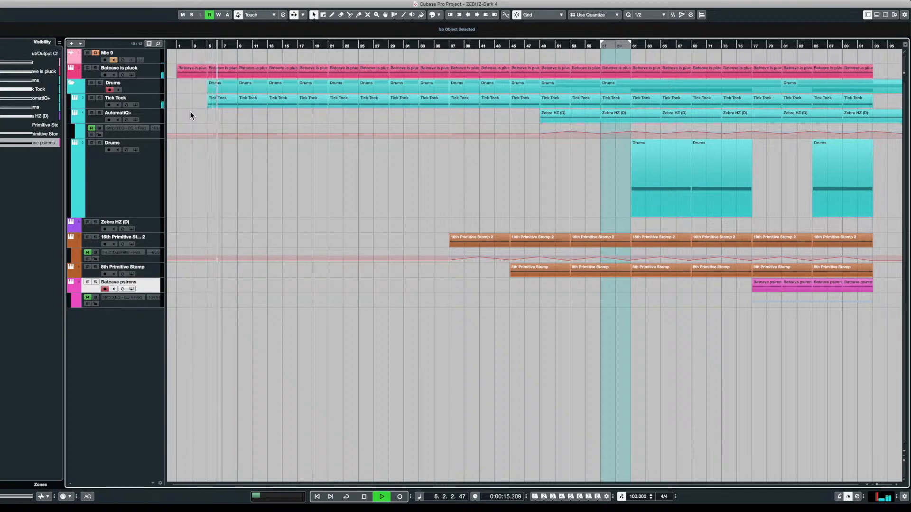
- Lower the volume of the Tick Tock track in two stages during playback and stop
{"action": "left_click", "coordinate": [151, 103]}
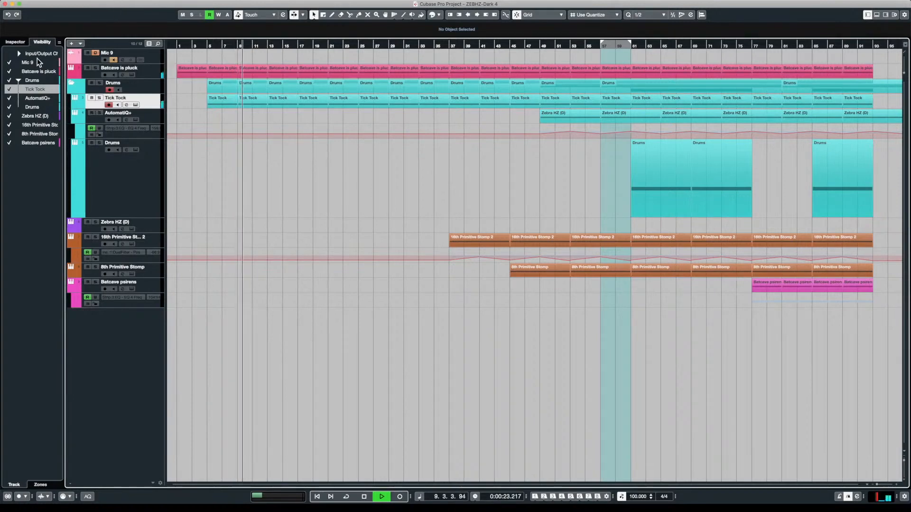
{"action": "left_click", "coordinate": [16, 43]}
{"action": "left_click_drag", "start_coordinate": [44, 88], "coordinate": [41, 86]}
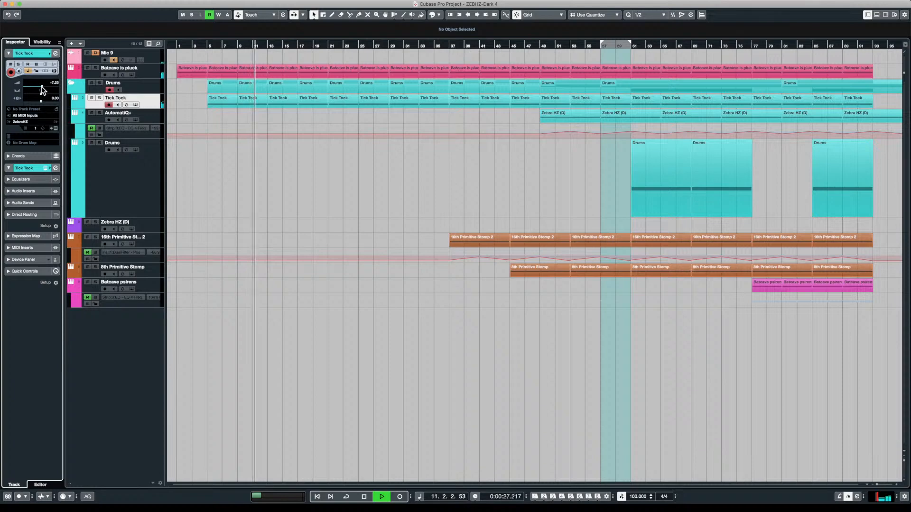
{"action": "left_click_drag", "start_coordinate": [42, 87], "coordinate": [39, 85]}
{"action": "key", "text": "space"}
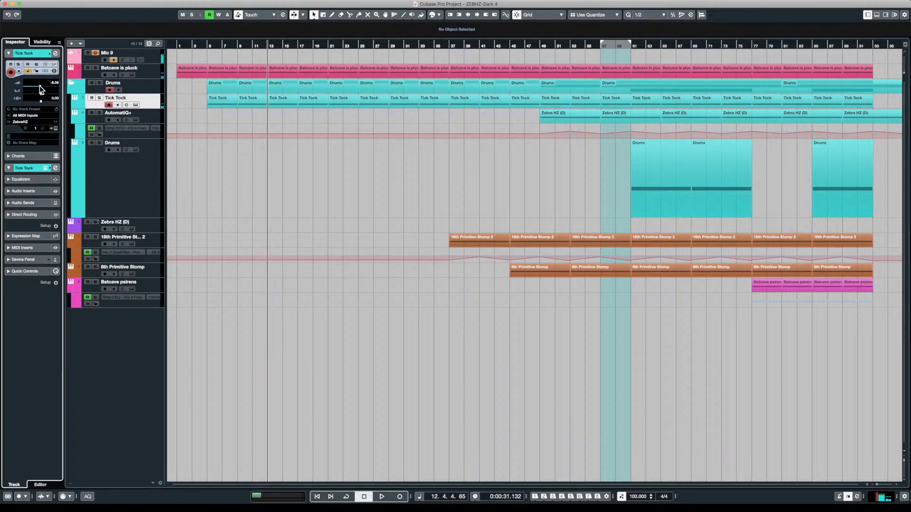
- Play the arrangement from bar 1 and from bar 5 to check the Tick Tock level
{"action": "left_click", "coordinate": [175, 46]}
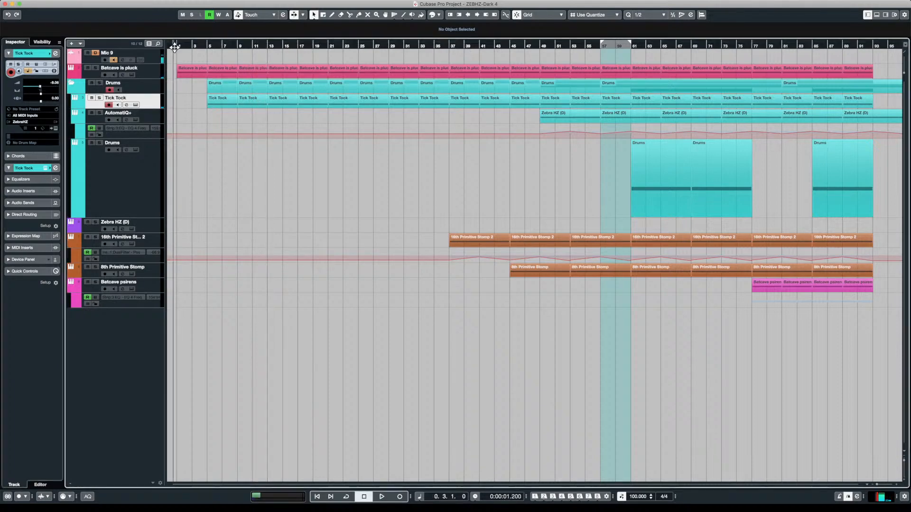
{"action": "key", "text": "h"}
{"action": "key", "text": "h"}
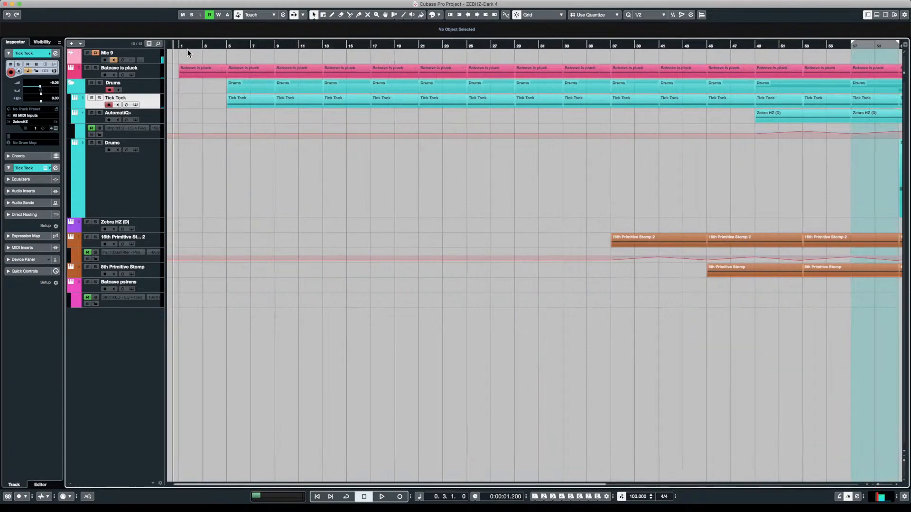
{"action": "left_click", "coordinate": [180, 44]}
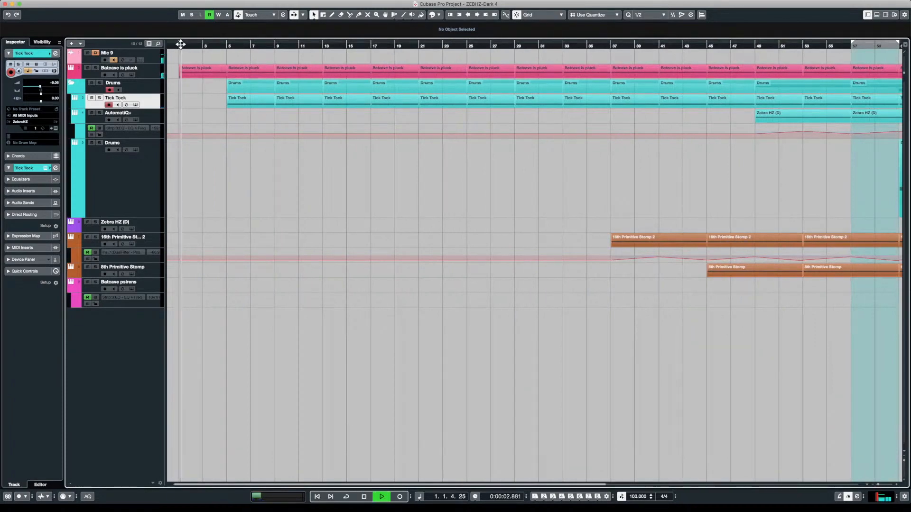
{"action": "key", "text": "space"}
{"action": "left_click", "coordinate": [226, 46]}
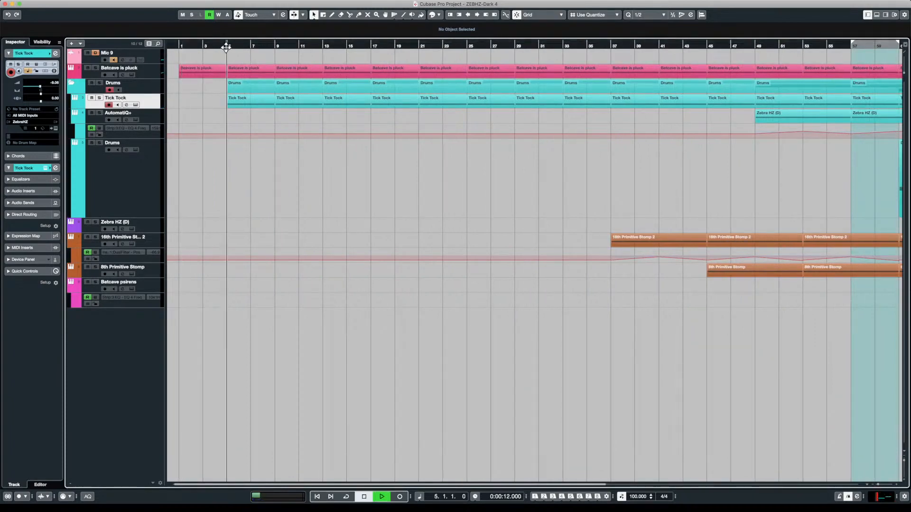
{"action": "key", "text": "space"}
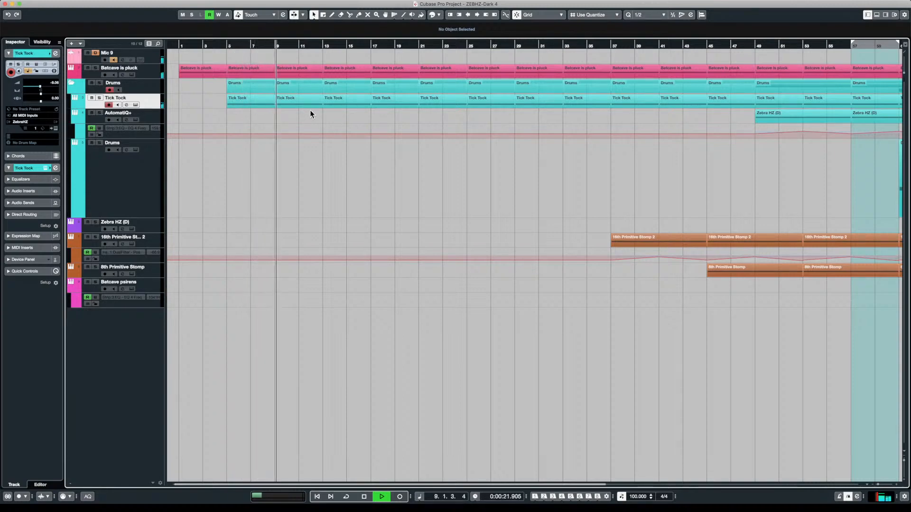
- Stop playback and delete the Batcave is pluck, Drums and Tick Tock events between bars 9 and 17
{"action": "key", "text": "space"}
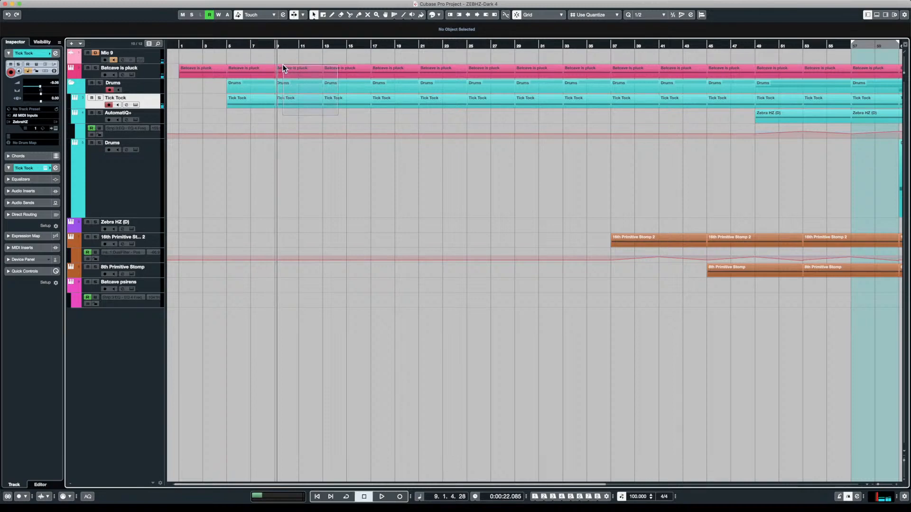
{"action": "left_click_drag", "start_coordinate": [283, 64], "coordinate": [282, 65]}
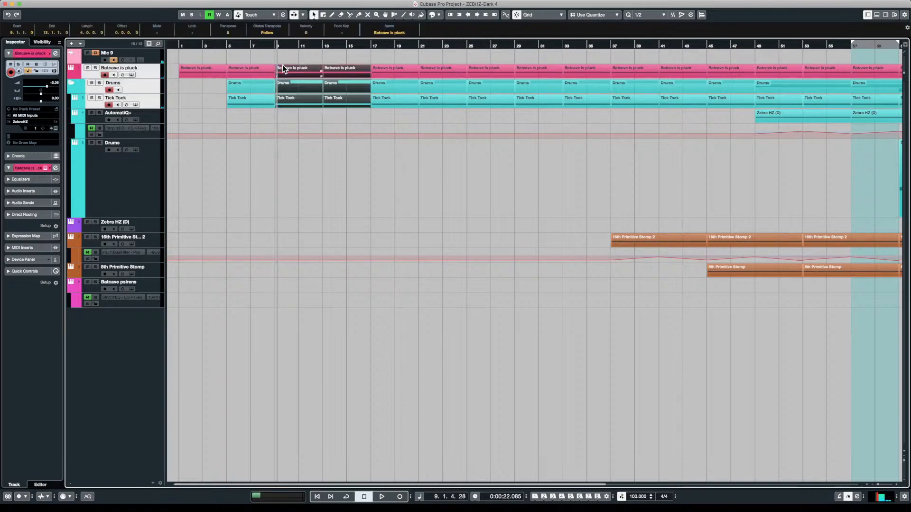
{"action": "key", "text": "Delete"}
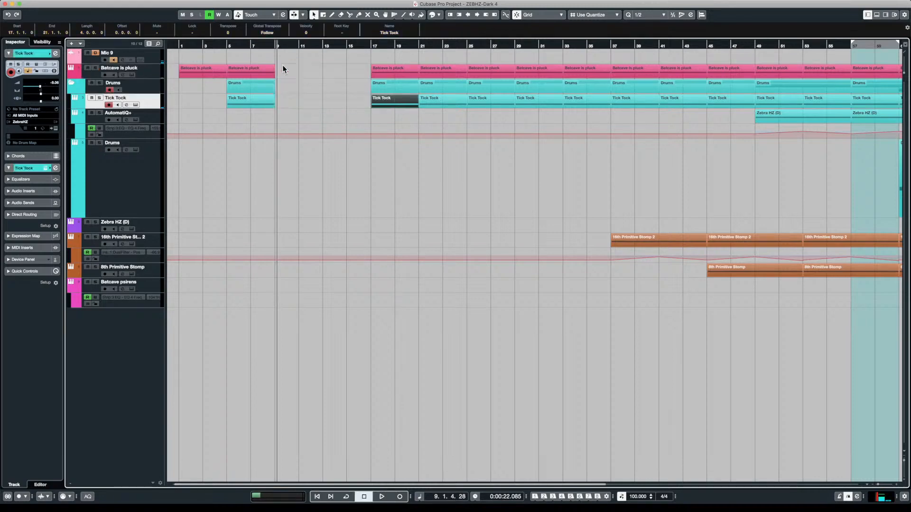
- Play the arrangement from about bar 8 into the emptied section
{"action": "left_click", "coordinate": [268, 45]}
{"action": "scroll", "coordinate": [572, 209], "scroll_direction": "right", "scroll_amount": 6}
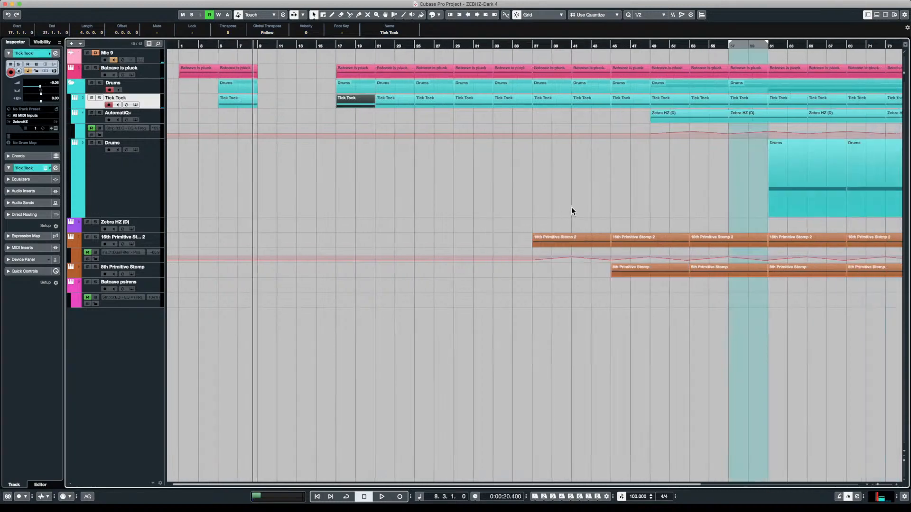
{"action": "scroll", "coordinate": [489, 218], "scroll_direction": "left", "scroll_amount": 5}
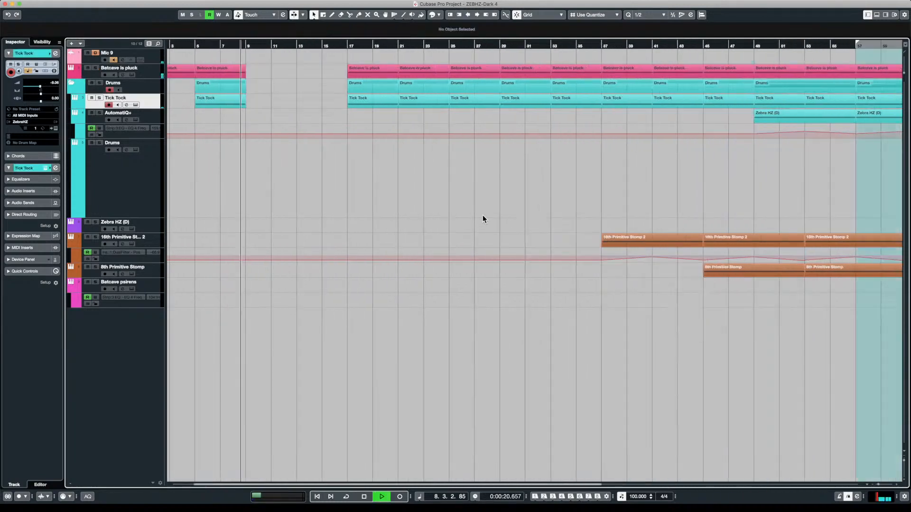
{"action": "left_click", "coordinate": [483, 215]}
- Play briefly from about bar 36, stop, and copy the first 16th Primitive Stomp 2 event to bar 9
{"action": "left_click", "coordinate": [597, 211]}
{"action": "key", "text": "space"}
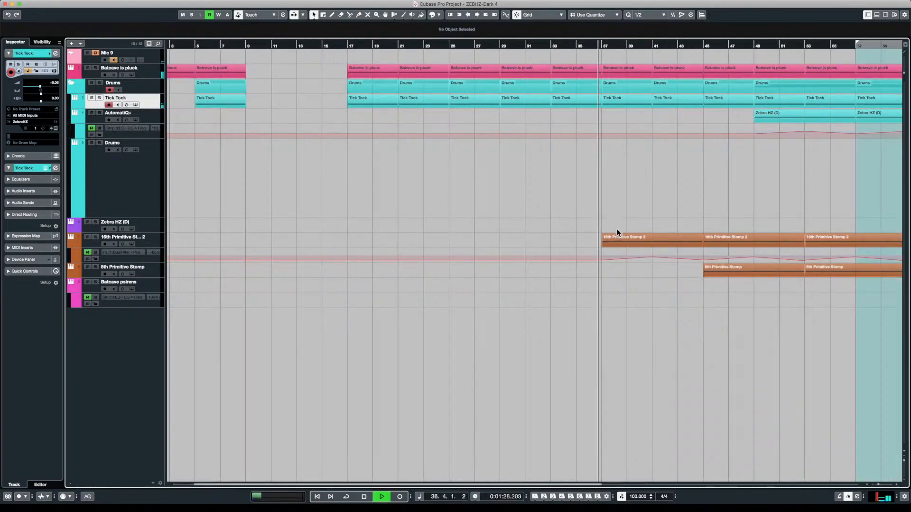
{"action": "key", "text": "space"}
{"action": "left_click", "coordinate": [613, 238]}
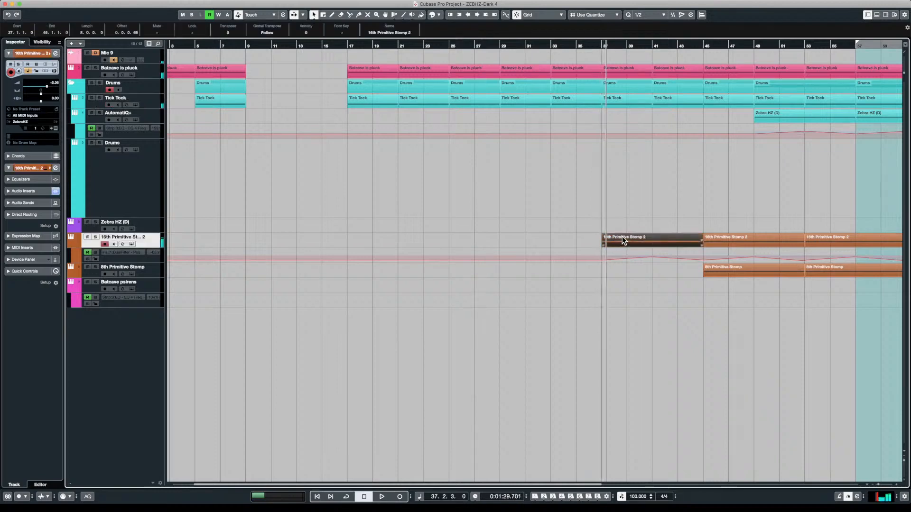
{"action": "left_click_drag", "start_coordinate": [619, 237], "coordinate": [260, 231]}
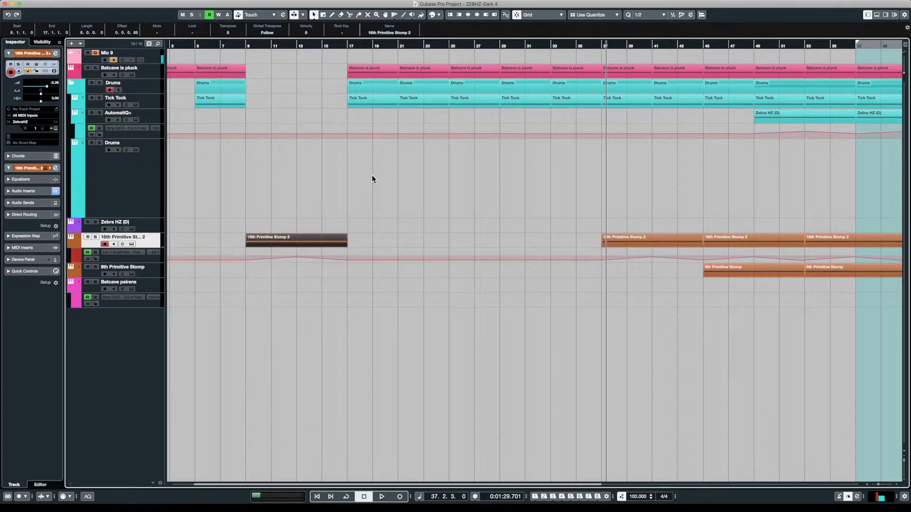
- Set the locators from bar 9 to bar 17 and delete that time range across all tracks
{"action": "scroll", "coordinate": [368, 178], "scroll_direction": "down", "scroll_amount": 3}
{"action": "scroll", "coordinate": [435, 204], "scroll_direction": "down", "scroll_amount": 2}
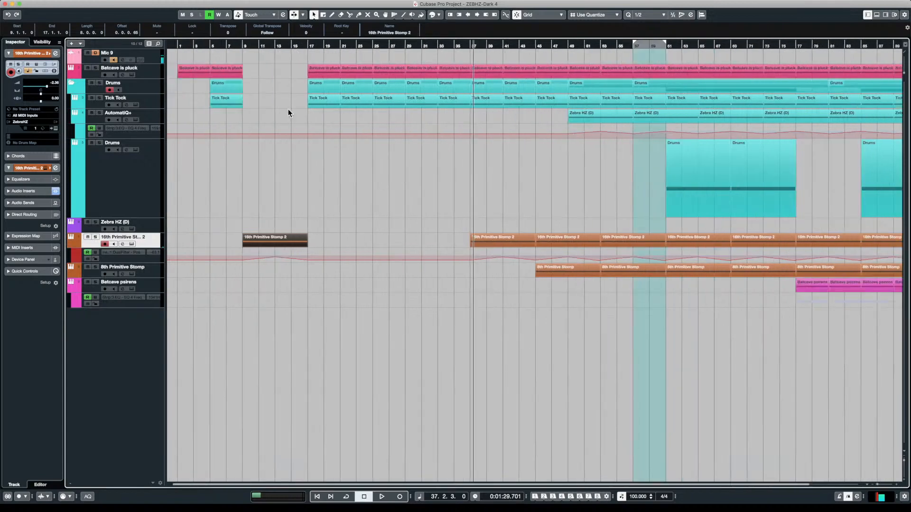
{"action": "left_click_drag", "start_coordinate": [243, 43], "coordinate": [308, 70]}
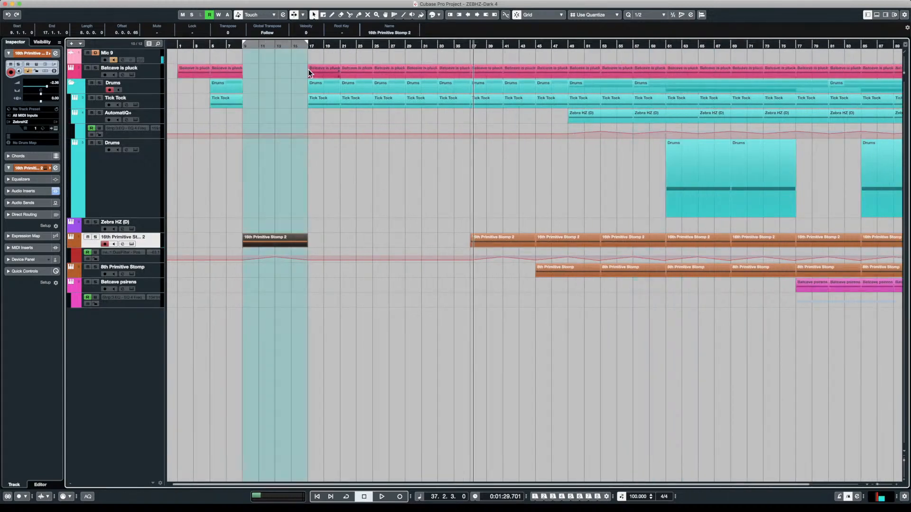
{"action": "key", "text": "super+shift+BackSpace"}
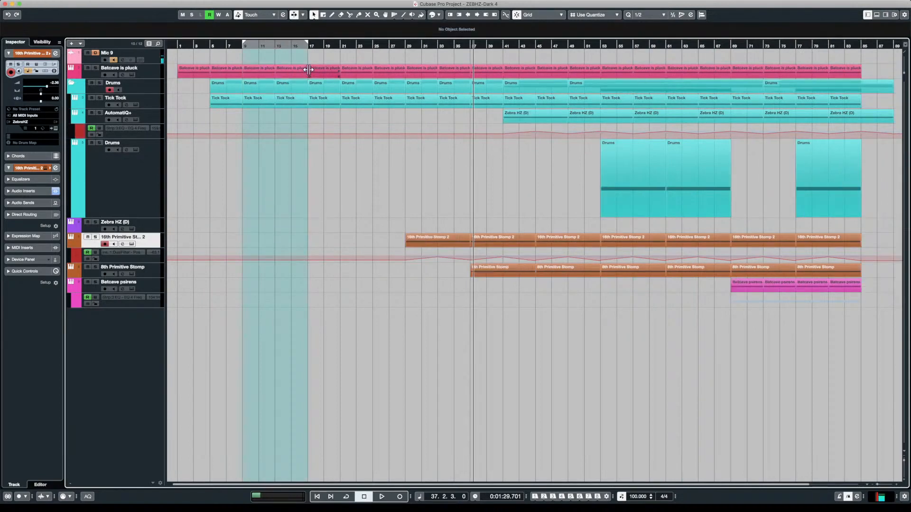
- Undo the time range deletion and repeat it for bars 9 to 17 with the bar 9 16th Primitive Stomp 2 event moved out to bar 29
{"action": "left_click", "coordinate": [239, 43]}
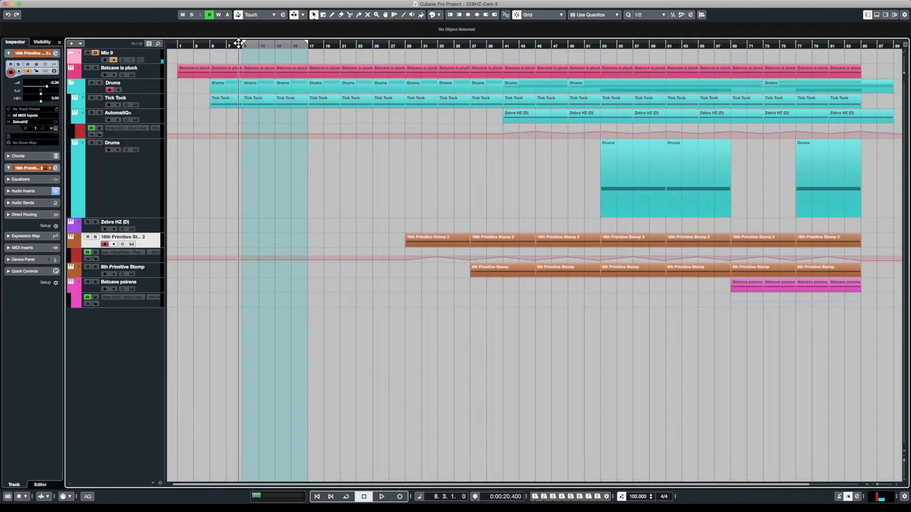
{"action": "key", "text": "super+z"}
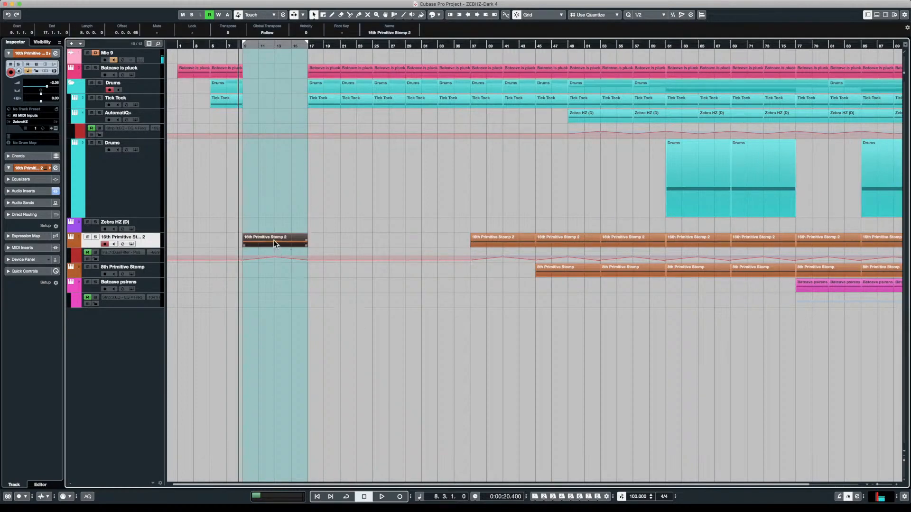
{"action": "left_click_drag", "start_coordinate": [274, 244], "coordinate": [434, 242]}
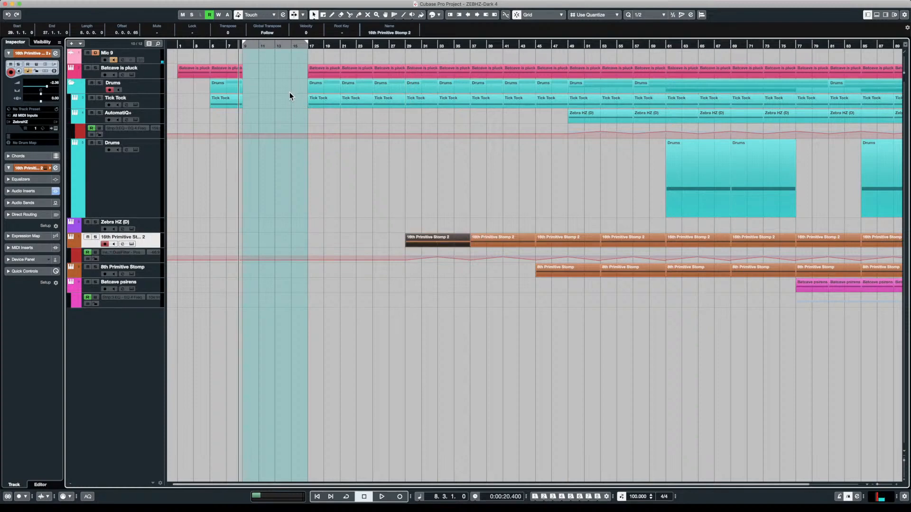
{"action": "key", "text": "super+shift+BackSpace"}
- Move the isolated 16th Primitive Stomp 2 event to bar 9 and duplicate it at bar 17
{"action": "left_click_drag", "start_coordinate": [353, 240], "coordinate": [255, 241]}
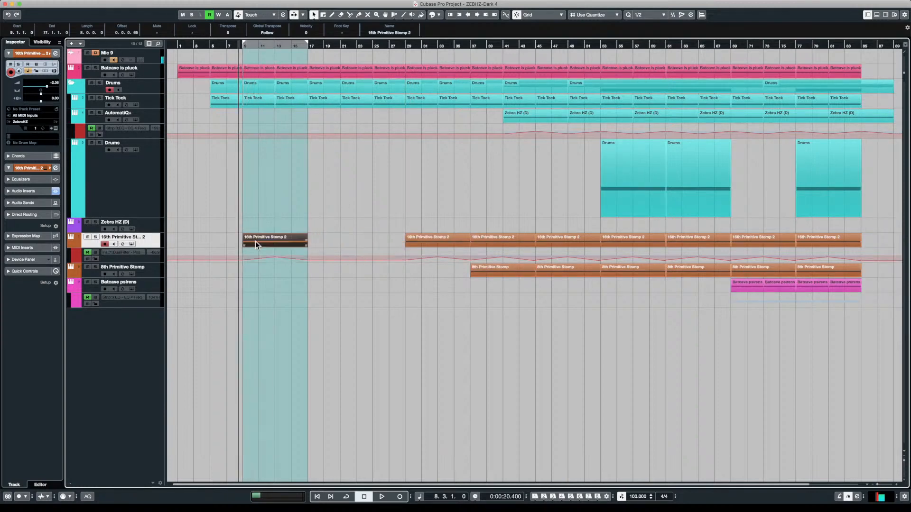
{"action": "key", "text": "super+d"}
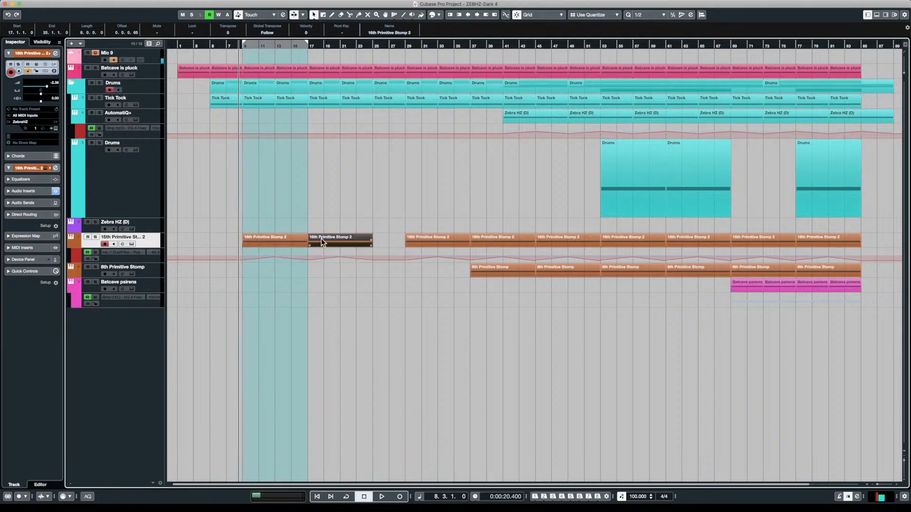
- Play the arrangement from bar 5 into the 16th Primitive Stomp 2 section starting at bar 9
{"action": "left_click", "coordinate": [209, 167]}
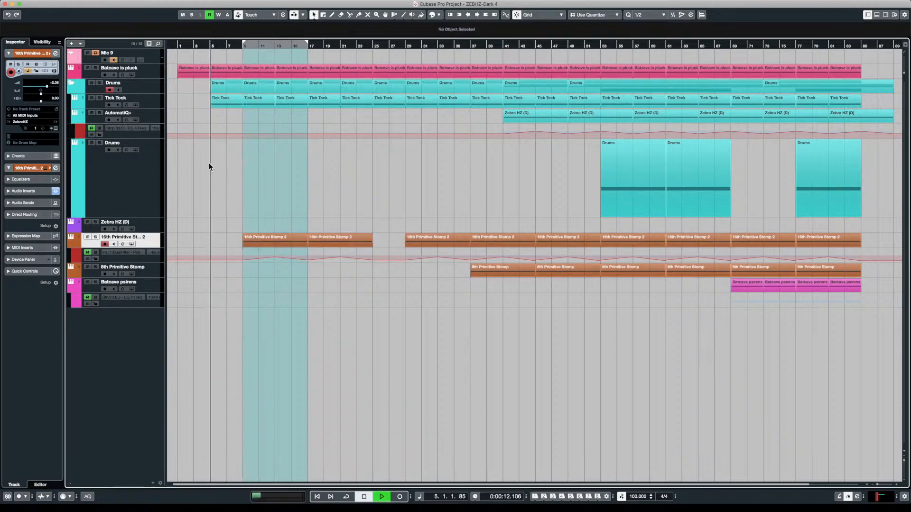
{"action": "key", "text": "space"}
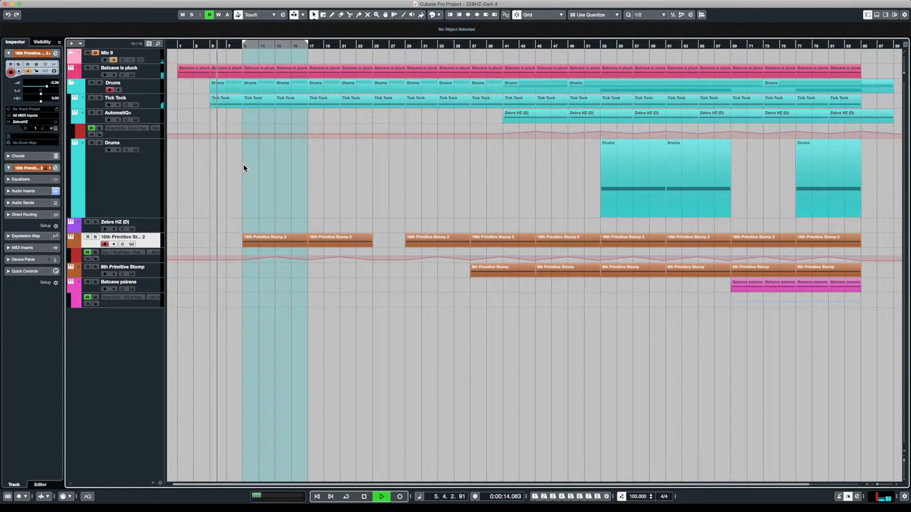
{"action": "key", "text": "g"}
{"action": "key", "text": "g"}
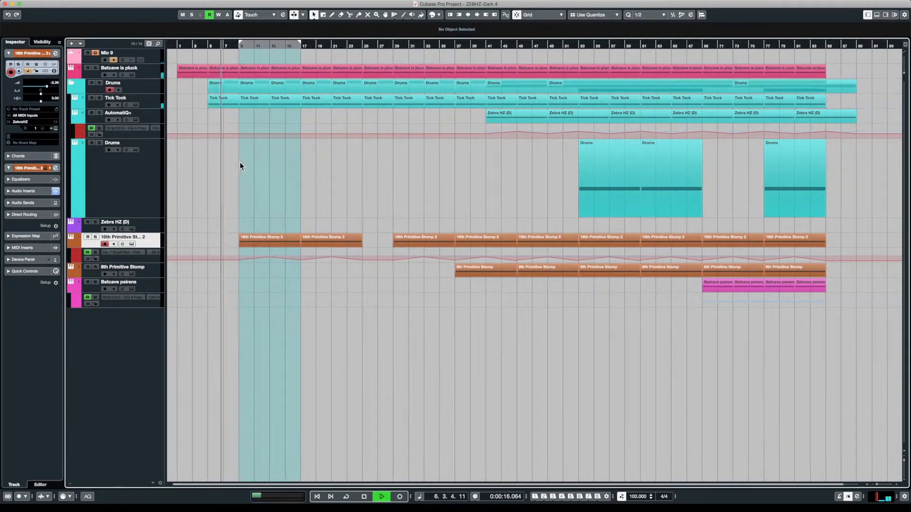
{"action": "key", "text": "g"}
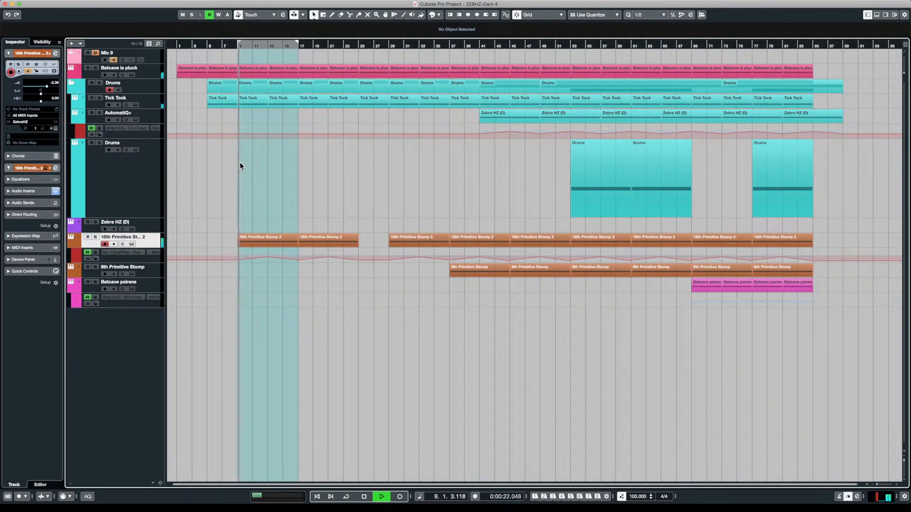
{"action": "key", "text": "h"}
{"action": "key", "text": "h"}
{"action": "key", "text": "h"}
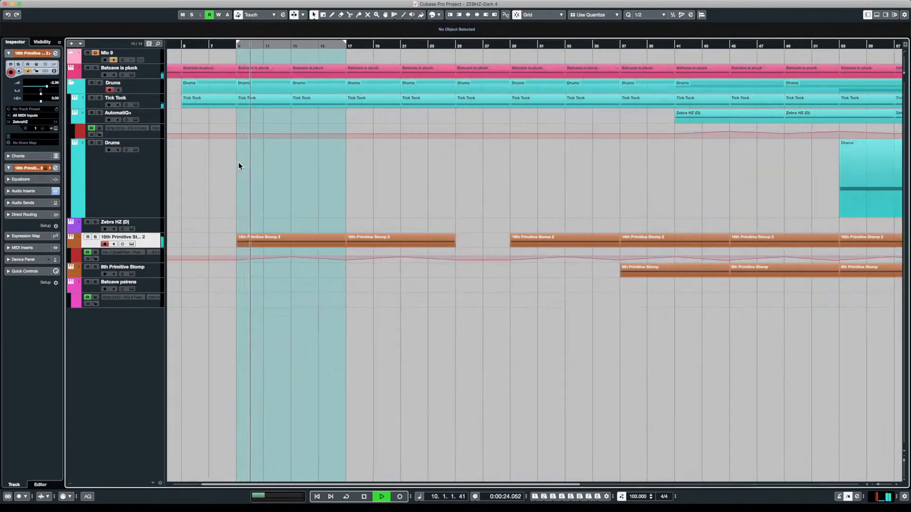
{"action": "key", "text": "g"}
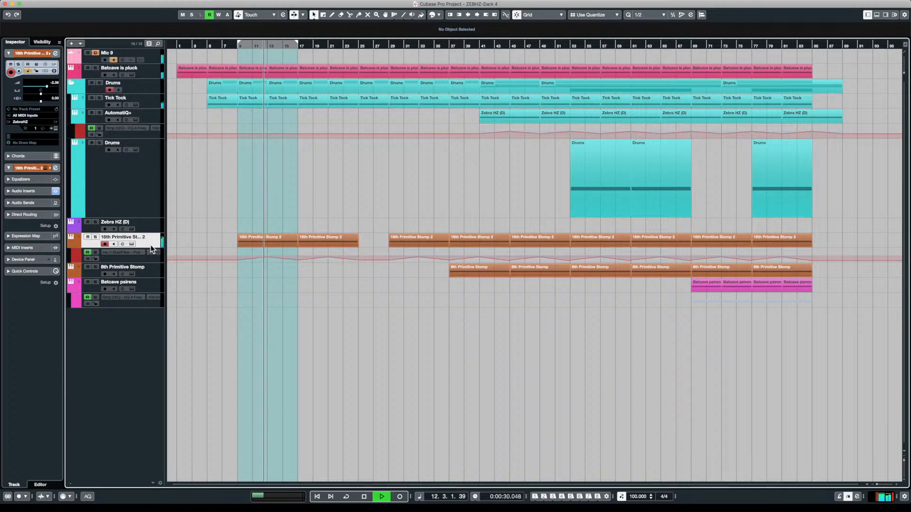
- Lower the 16th Primitive Stomp 2 track volume to about -12 dB and replay its entry from about bar 8
{"action": "left_click_drag", "start_coordinate": [48, 86], "coordinate": [37, 87]}
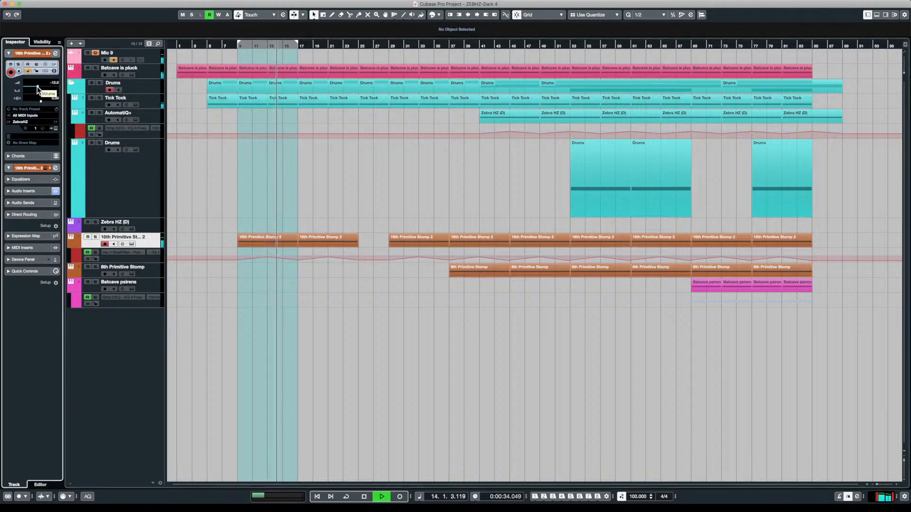
{"action": "left_click", "coordinate": [233, 224]}
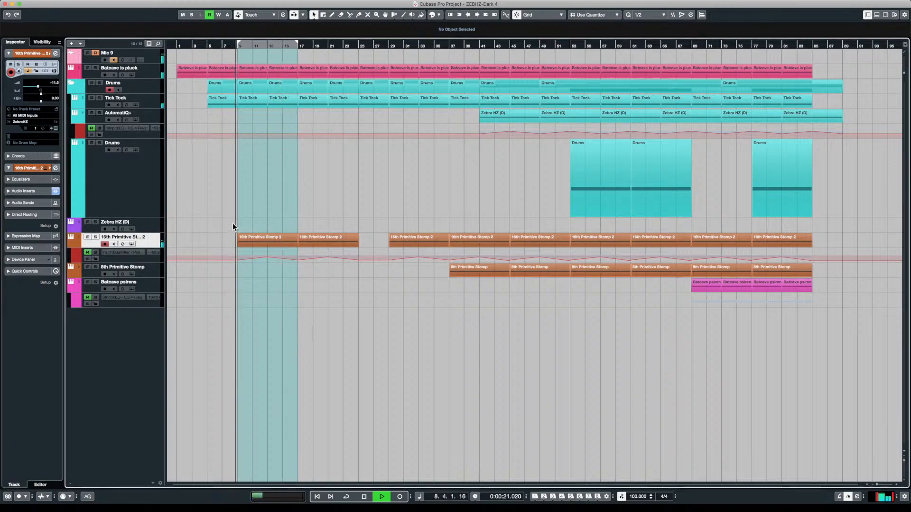
{"action": "key", "text": "space"}
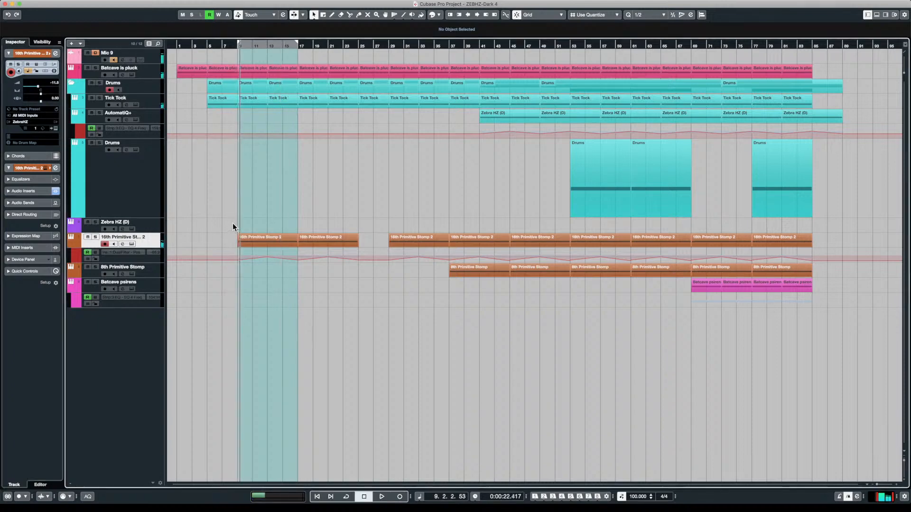
- Check the 16th Primitive Stomp 2 events at bars 9 and 17 and play the arrangement from about bar 8
{"action": "left_click", "coordinate": [262, 238]}
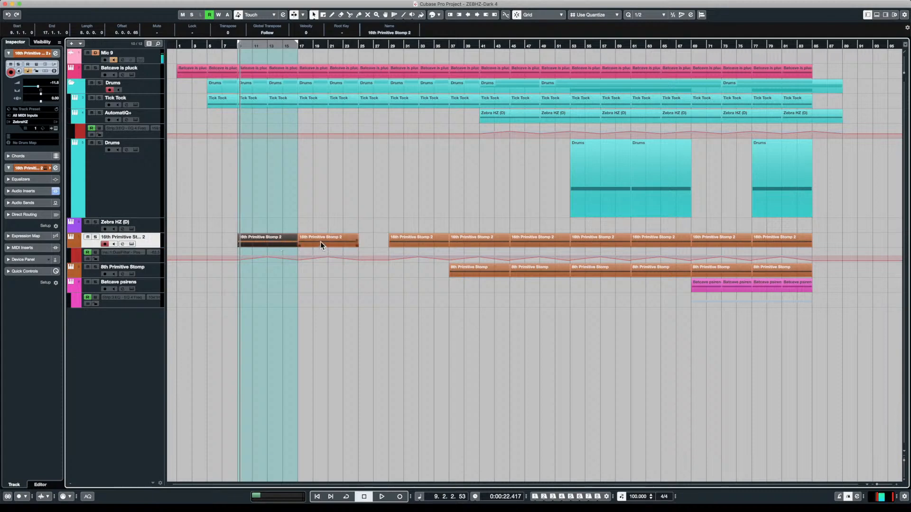
{"action": "left_click", "coordinate": [320, 241]}
{"action": "left_click", "coordinate": [258, 238]}
{"action": "left_click", "coordinate": [232, 222]}
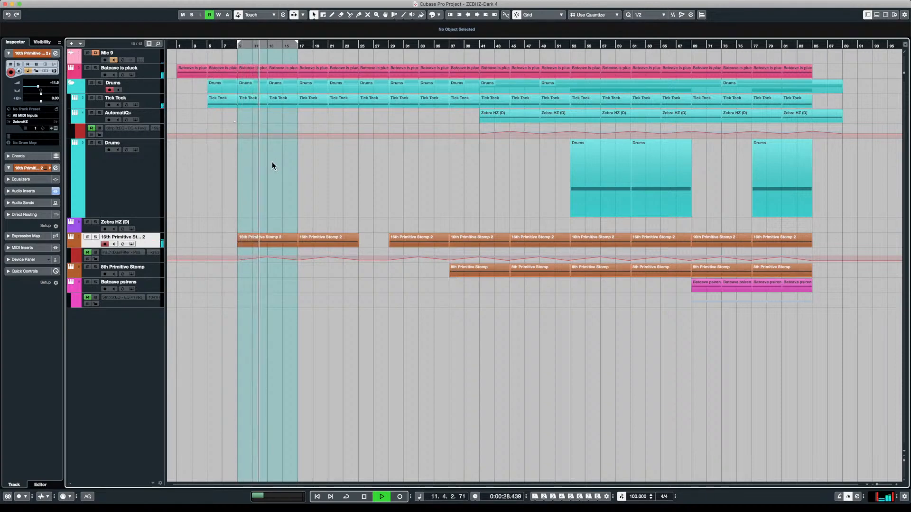
{"action": "scroll", "coordinate": [240, 160], "scroll_direction": "up", "scroll_amount": 5}
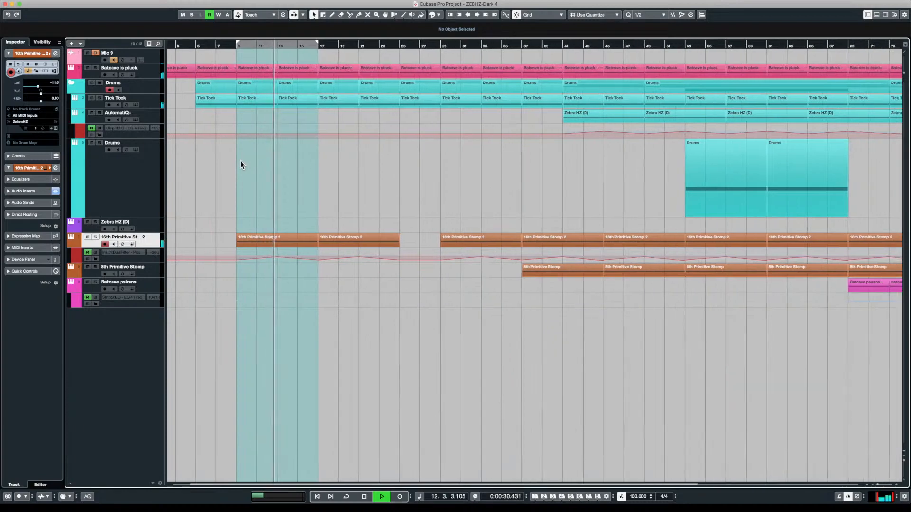
{"action": "scroll", "coordinate": [240, 160], "scroll_direction": "down", "scroll_amount": 3}
{"action": "key", "text": "space"}
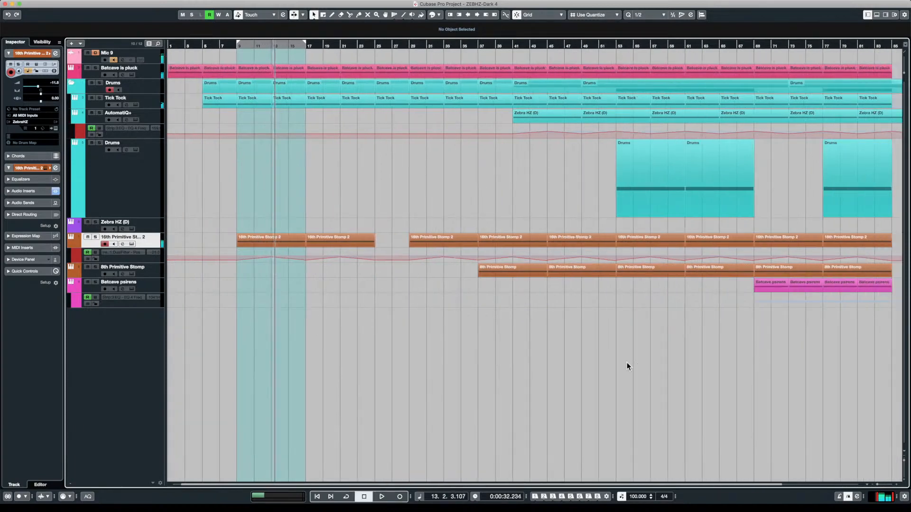
- Play from about bar 37 with the 8th Primitive Stomp track briefly soloed, and stop playback
{"action": "left_click", "coordinate": [473, 271]}
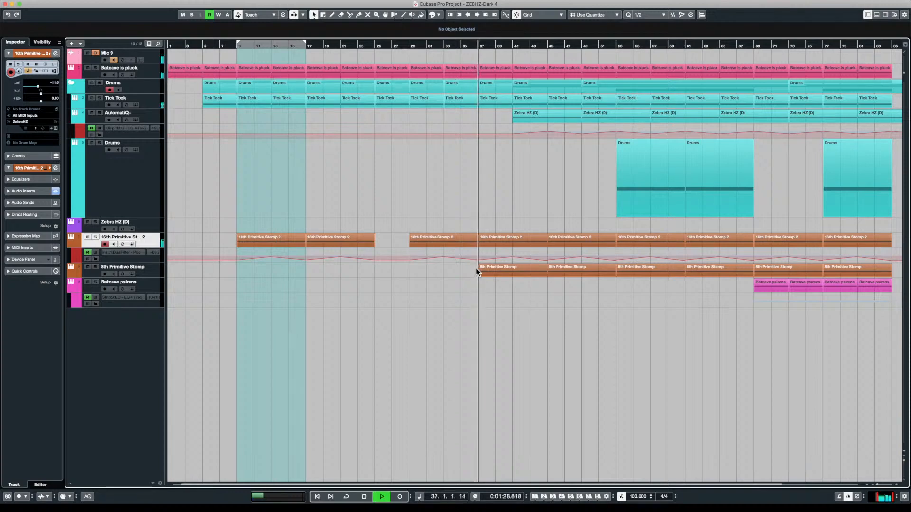
{"action": "left_click", "coordinate": [96, 267]}
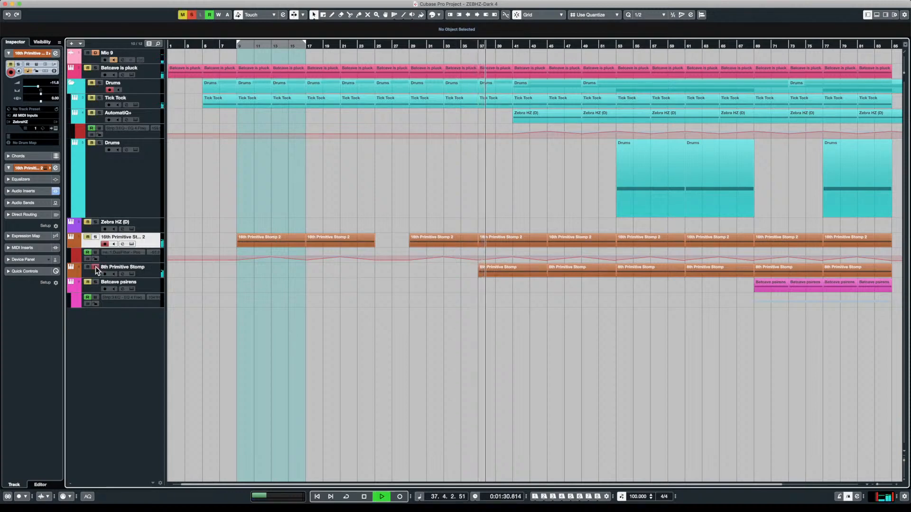
{"action": "left_click", "coordinate": [96, 267]}
{"action": "key", "text": "space"}
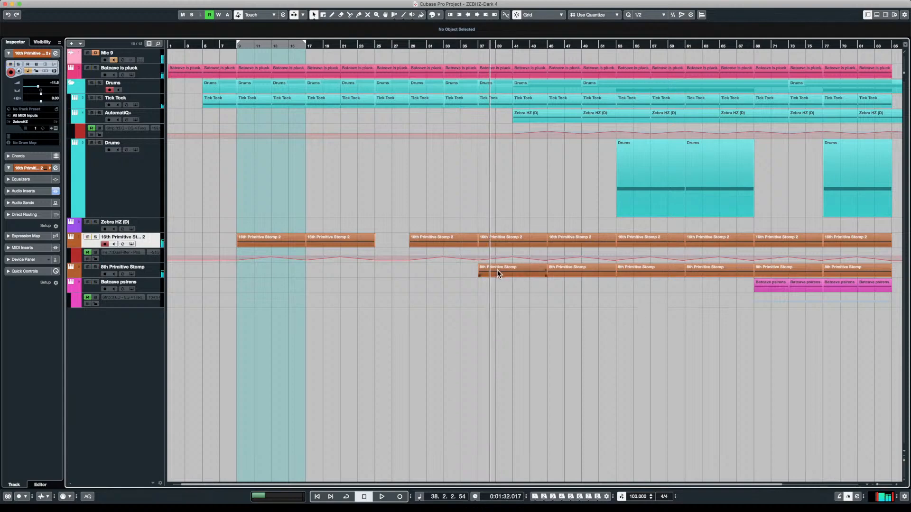
- Move the first 8th Primitive Stomp event from bar 37 to bar 17 and play from about bar 16
{"action": "left_click_drag", "start_coordinate": [496, 269], "coordinate": [323, 271]}
{"action": "left_click", "coordinate": [300, 264]}
{"action": "key", "text": "space"}
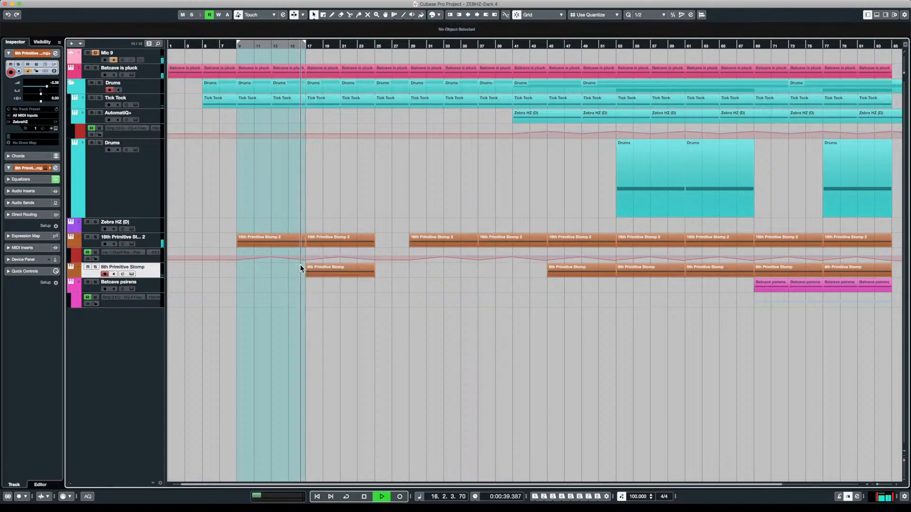
{"action": "scroll", "coordinate": [300, 269], "scroll_direction": "down", "scroll_amount": 1}
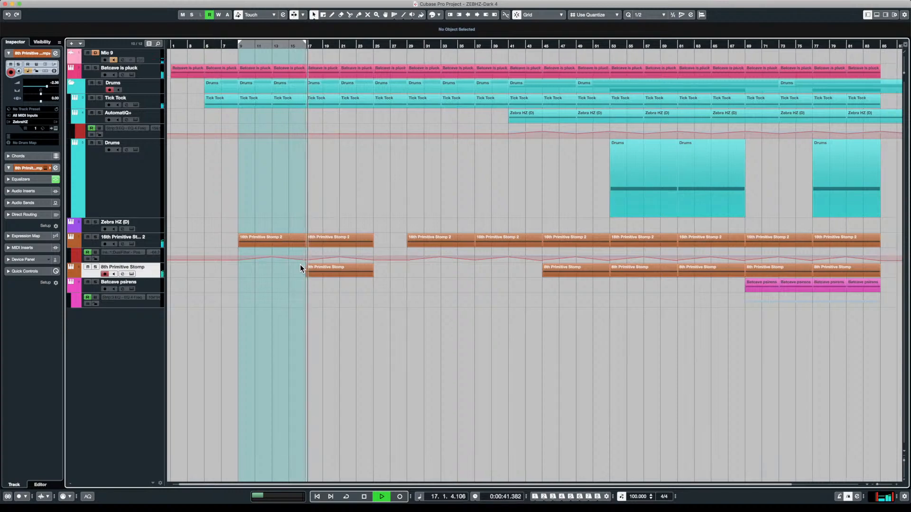
- Set the locators around the 8th Primitive Stomp event from bar 17 to 25 and play that range from its start
{"action": "left_click", "coordinate": [328, 272]}
{"action": "key", "text": "space"}
{"action": "key", "text": "p"}
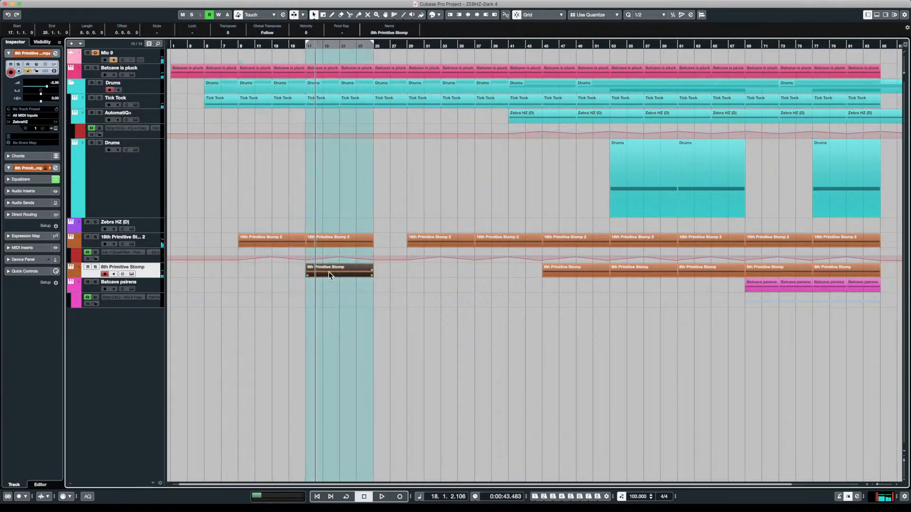
{"action": "key", "text": "KP_1"}
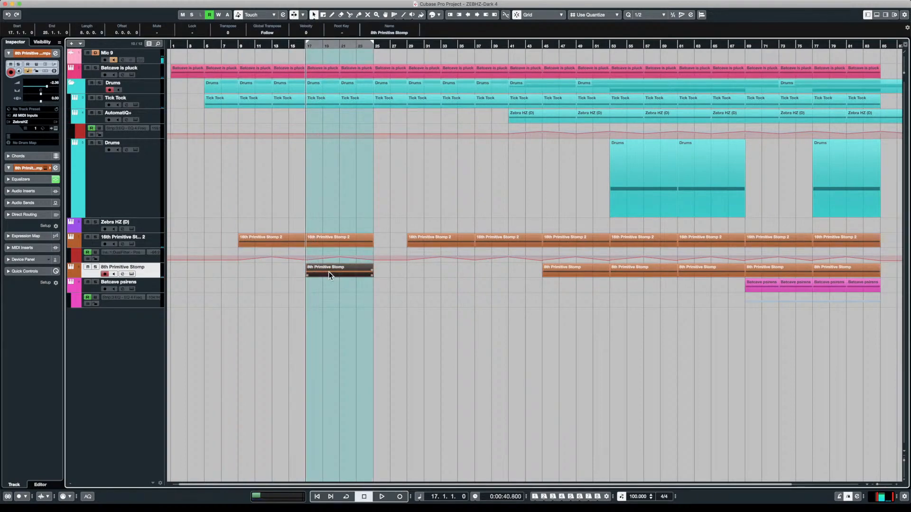
{"action": "key", "text": "space"}
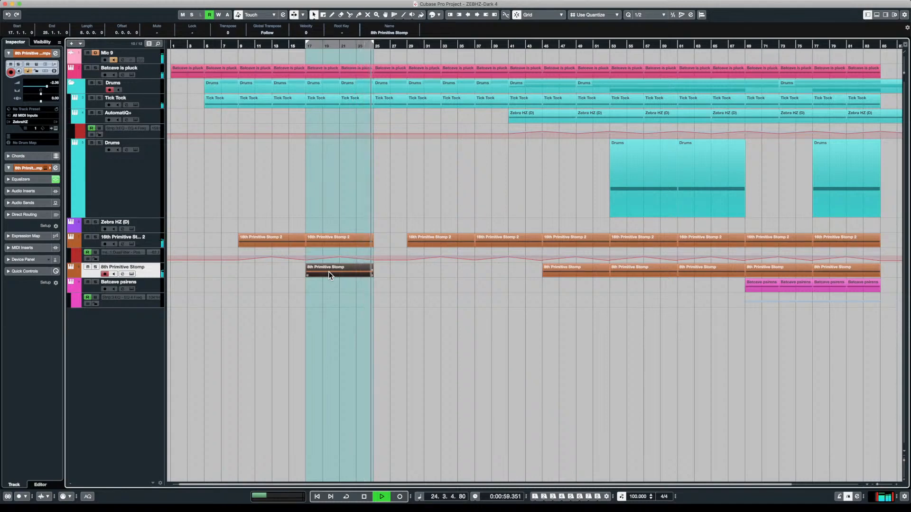
{"action": "key", "text": "space"}
- Select all events from bar 25 onward on every track and move them so they start at bar 33
{"action": "key", "text": "g"}
{"action": "key", "text": "g"}
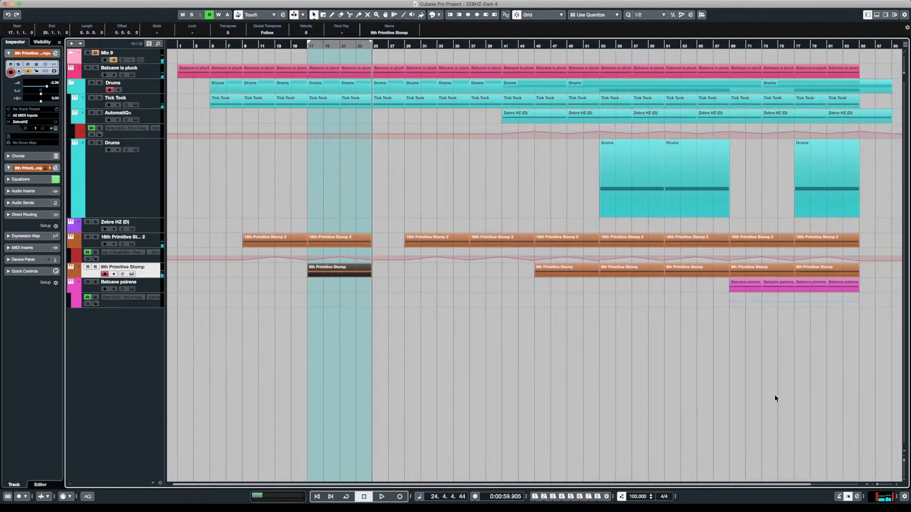
{"action": "left_click", "coordinate": [848, 365]}
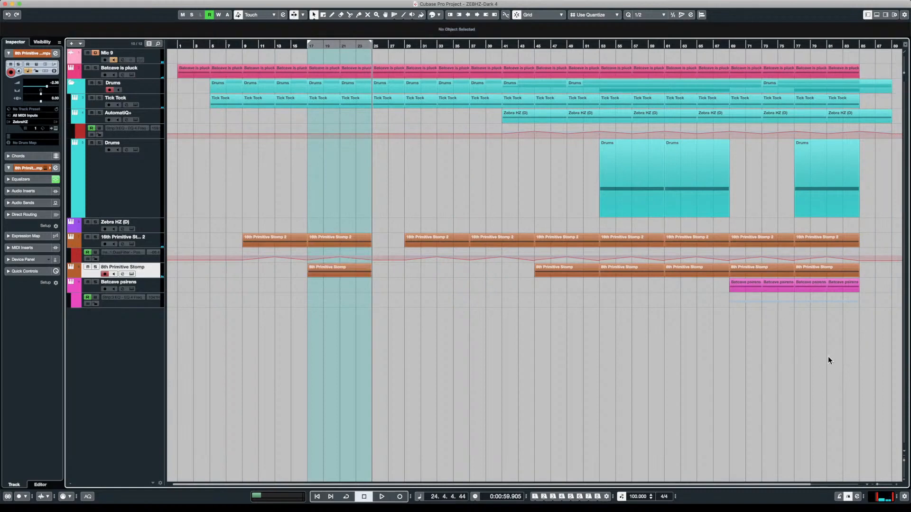
{"action": "left_click_drag", "start_coordinate": [852, 362], "coordinate": [382, 49]}
{"action": "left_click_drag", "start_coordinate": [386, 53], "coordinate": [439, 85]}
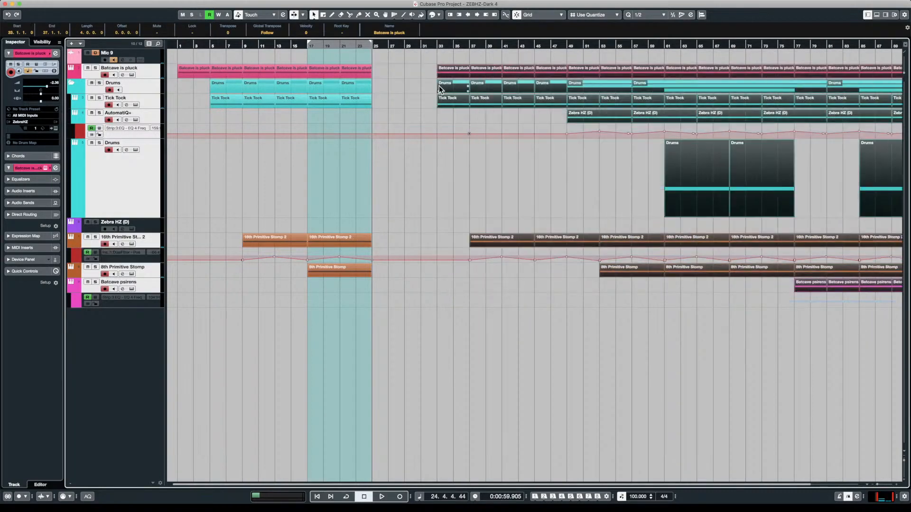
{"action": "left_click", "coordinate": [368, 158]}
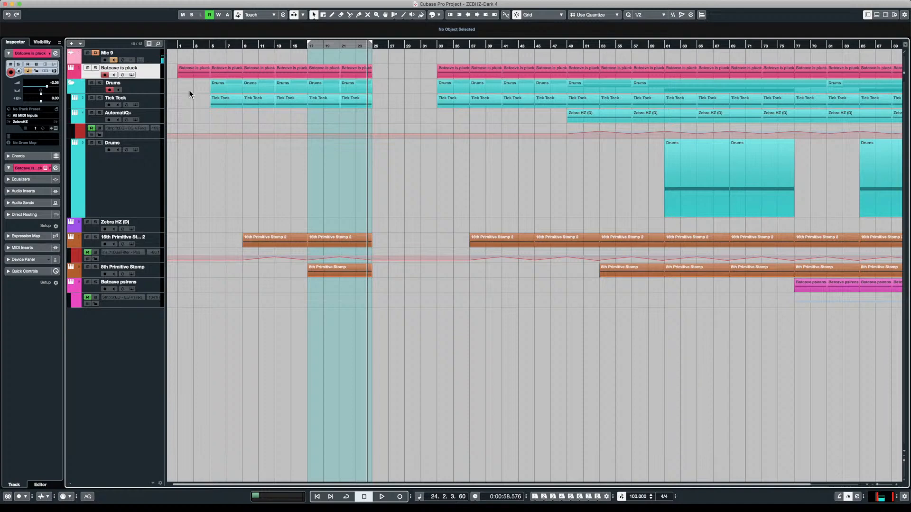
- Collapse the Drums folder and move it above the Batcave is pluck track
{"action": "left_click", "coordinate": [70, 83]}
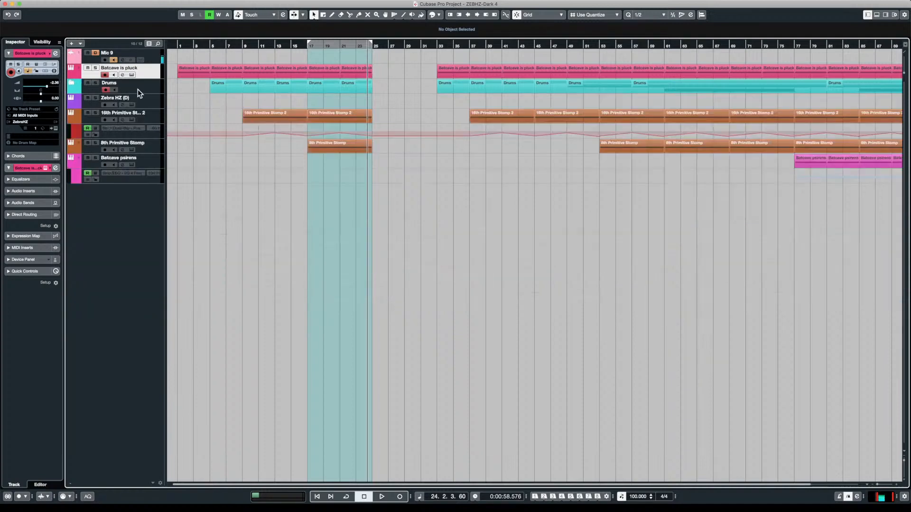
{"action": "left_click_drag", "start_coordinate": [138, 90], "coordinate": [142, 71]}
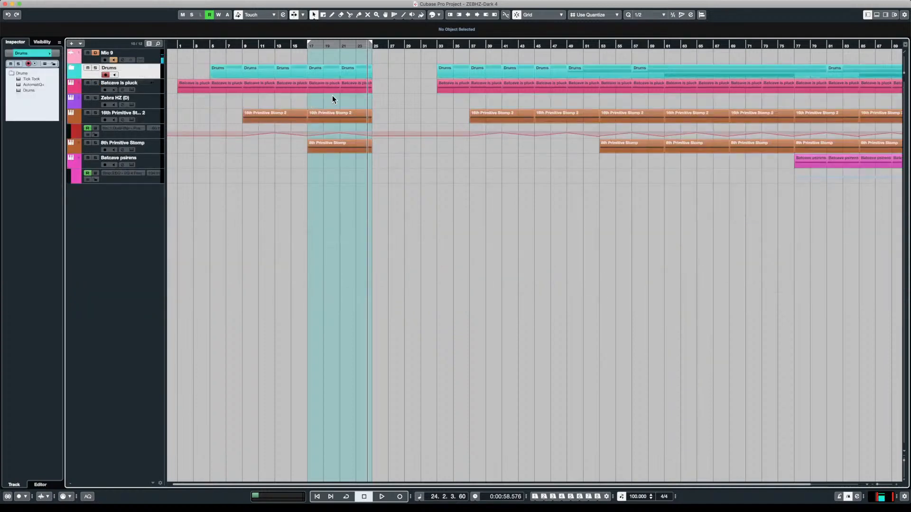
- Duplicate the bar 17 to 25 events of Batcave is pluck, 16th Primitive Stomp 2 and 8th Primitive Stomp to bar 25, and play the transition
{"action": "scroll", "coordinate": [332, 99], "scroll_direction": "up", "scroll_amount": 3}
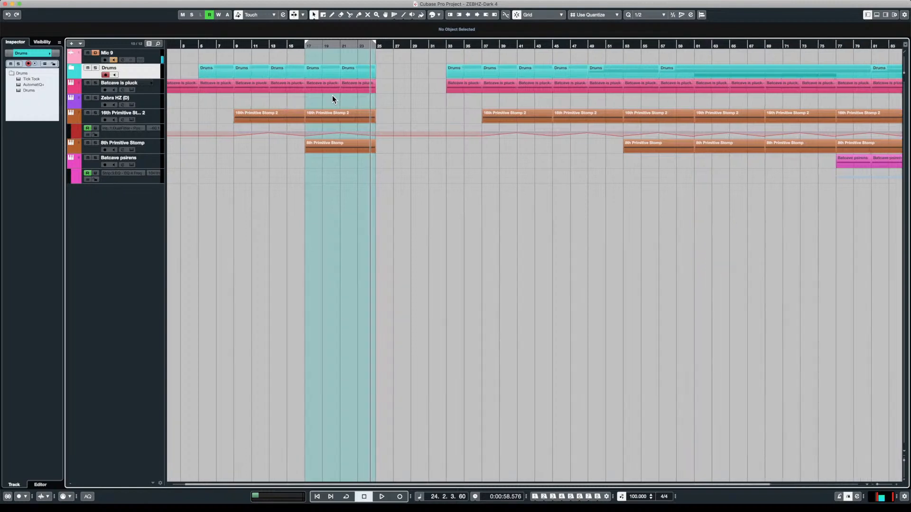
{"action": "left_click", "coordinate": [332, 147]}
{"action": "left_click", "coordinate": [327, 116], "text": "shift"}
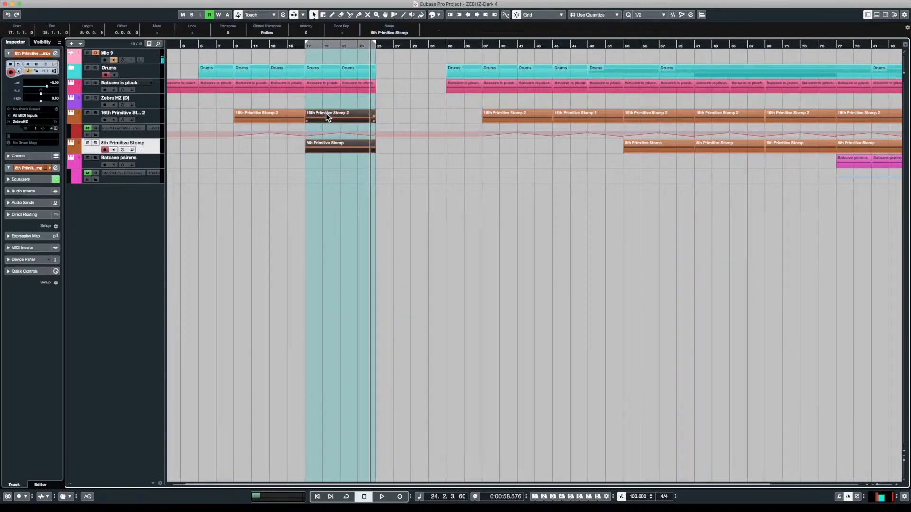
{"action": "left_click", "coordinate": [357, 87], "text": "shift"}
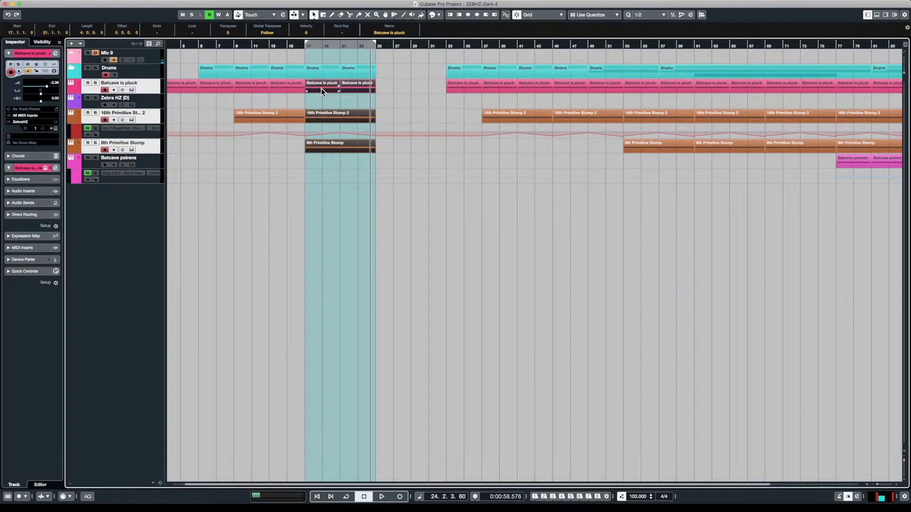
{"action": "key", "text": "super+d"}
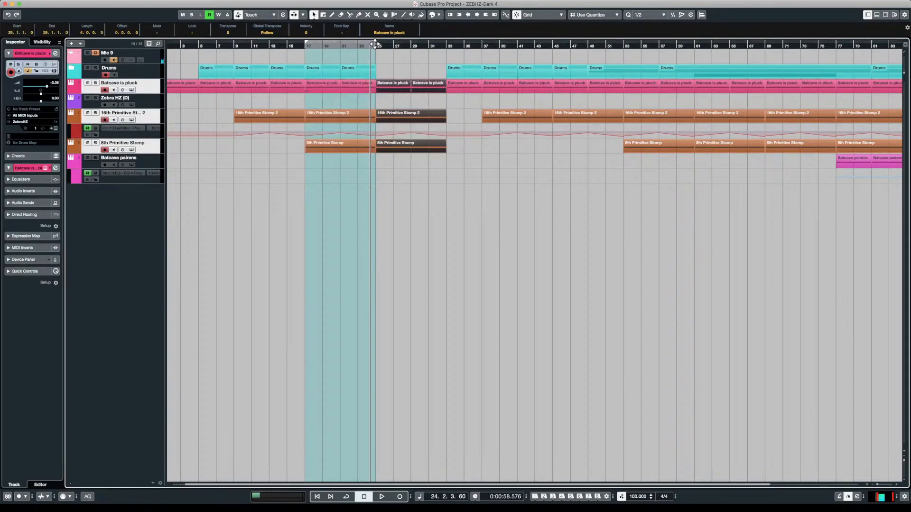
{"action": "key", "text": "space"}
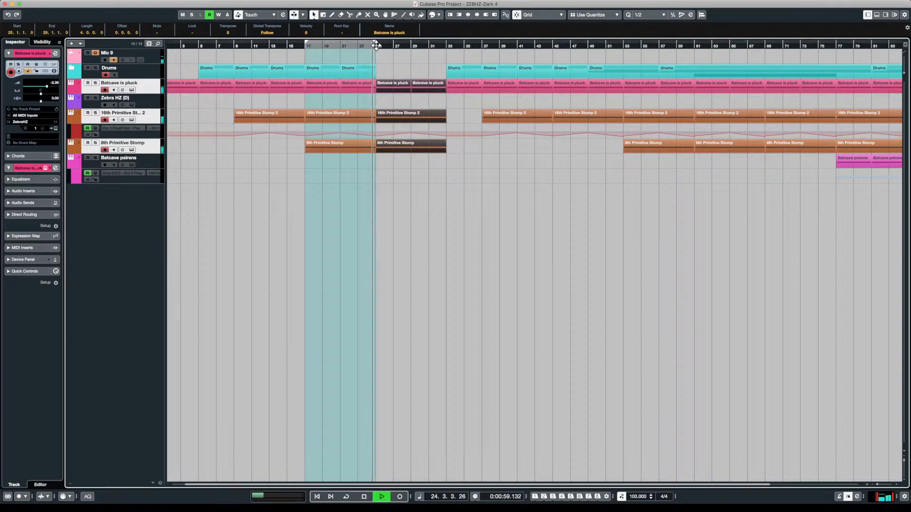
{"action": "key", "text": "space"}
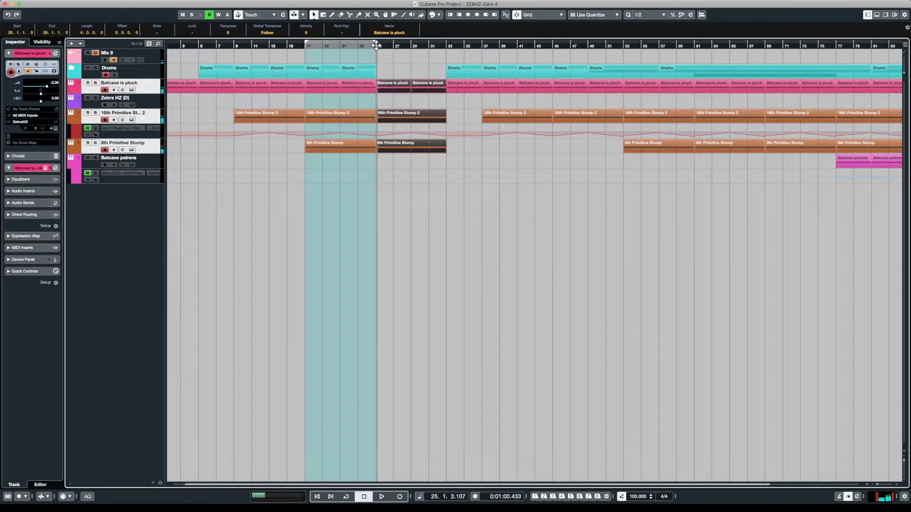
- Transpose the duplicated events at bar 25 in semitones and play the transition from about bar 24
{"action": "key", "text": "ctrl+t"}
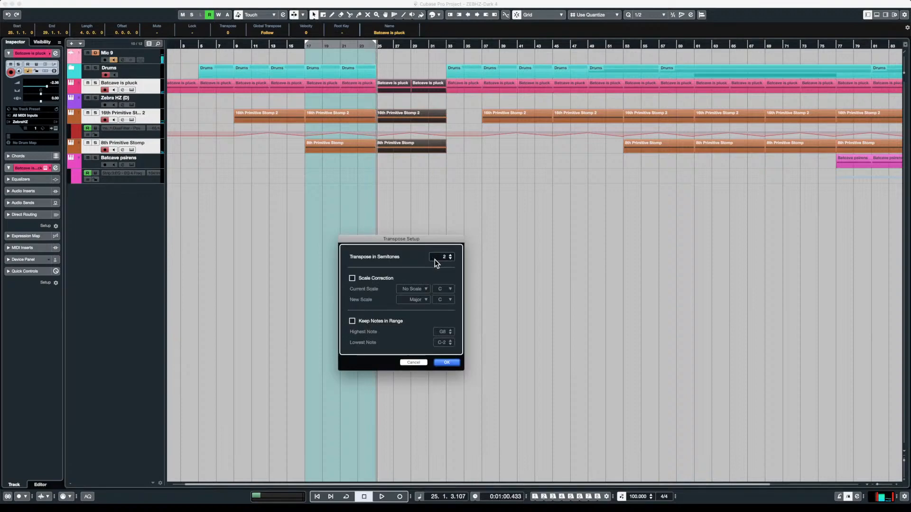
{"action": "scroll", "coordinate": [435, 260], "scroll_direction": "down", "scroll_amount": 1}
{"action": "left_click", "coordinate": [454, 363]}
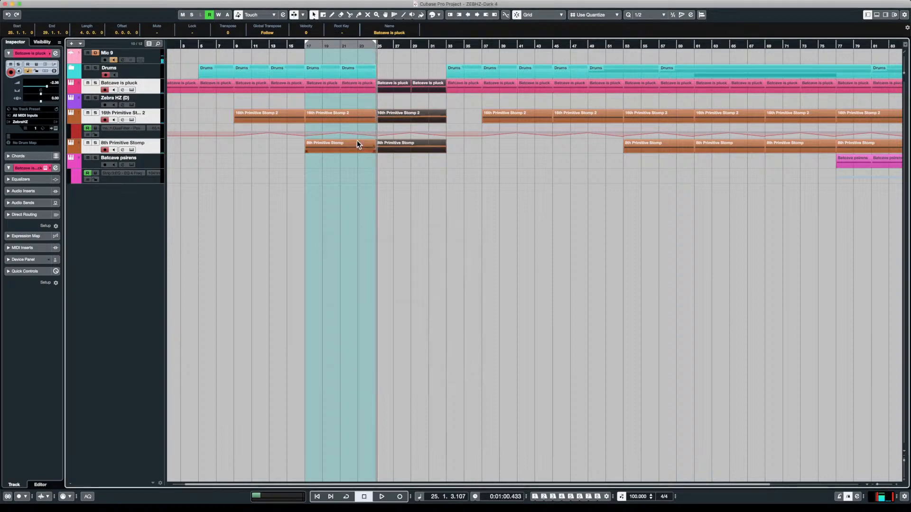
{"action": "left_click", "coordinate": [366, 169]}
{"action": "key", "text": "space"}
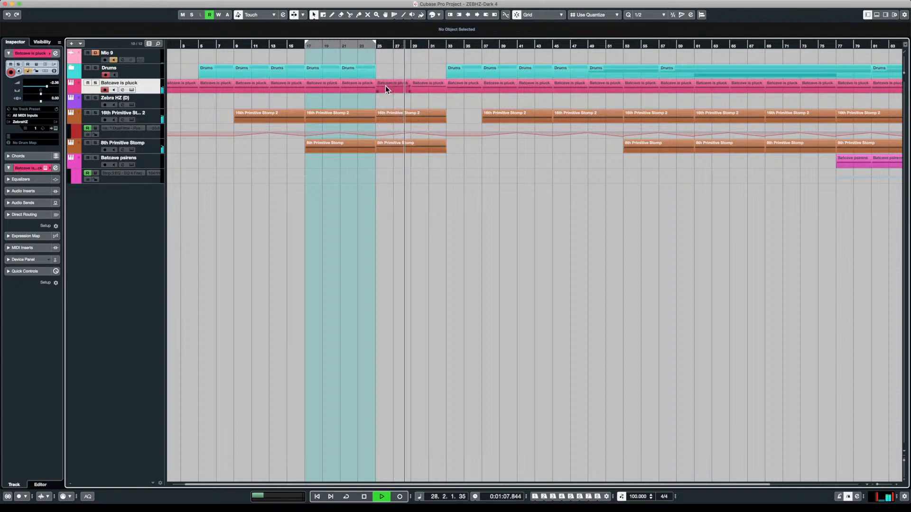
{"action": "key", "text": "g"}
{"action": "key", "text": "space"}
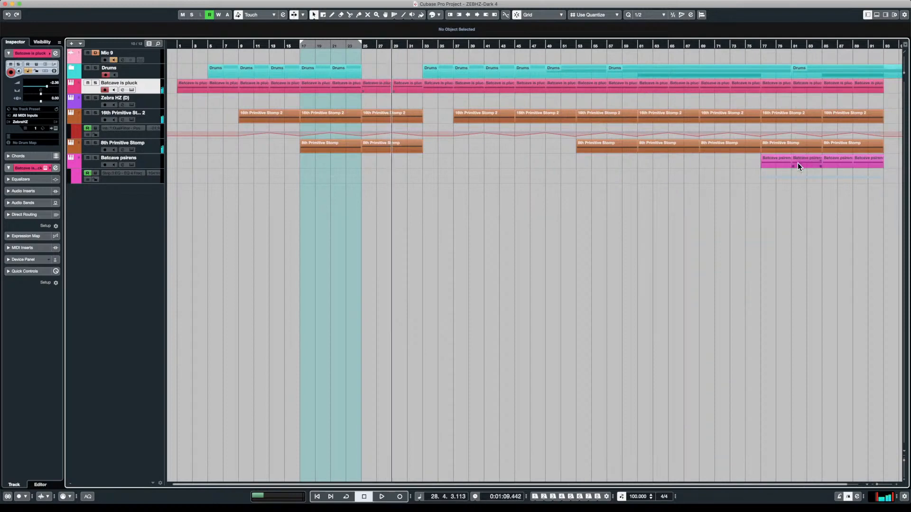
- Play from about bar 76 to hear the entry of the Batcave psirens part
{"action": "left_click", "coordinate": [756, 165]}
{"action": "key", "text": "space"}
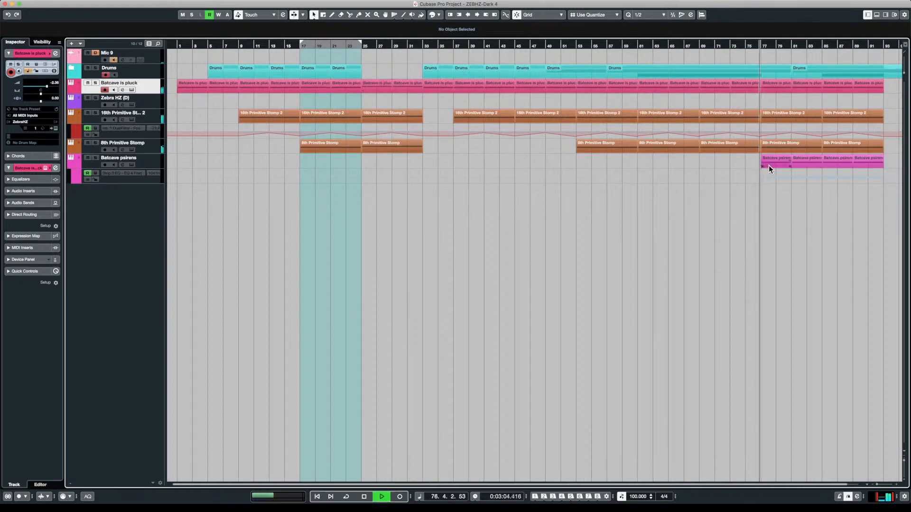
{"action": "key", "text": "space"}
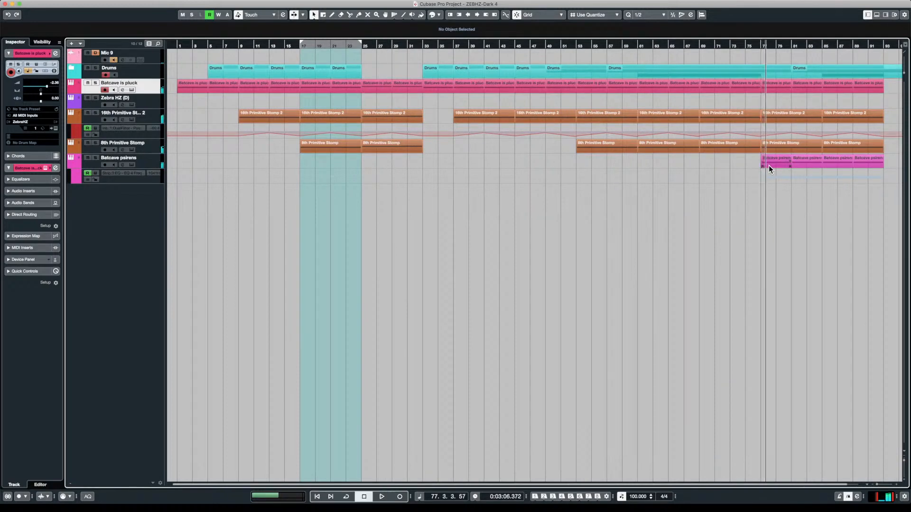
- Expand the Drums folder, copy the Drums event from bar 61 to bar 25, and play from about bar 24
{"action": "left_click", "coordinate": [73, 69]}
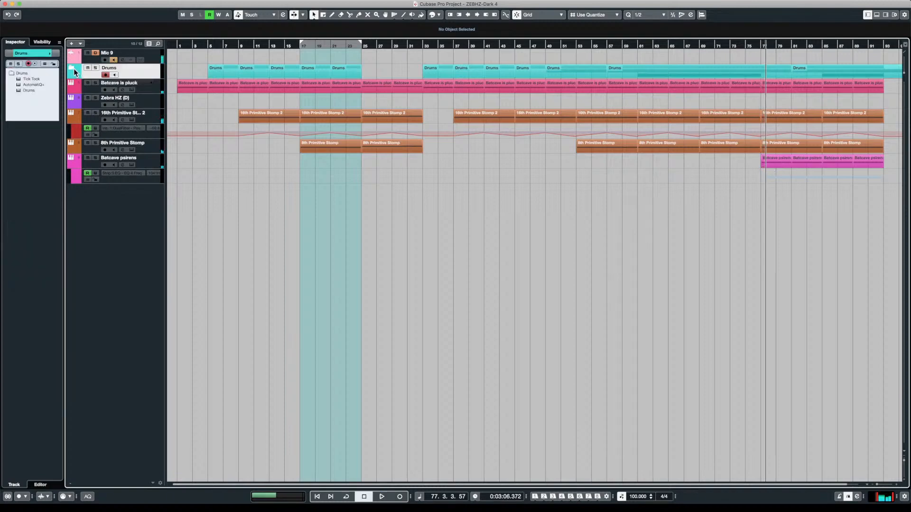
{"action": "left_click", "coordinate": [73, 68]}
{"action": "left_click", "coordinate": [653, 155]}
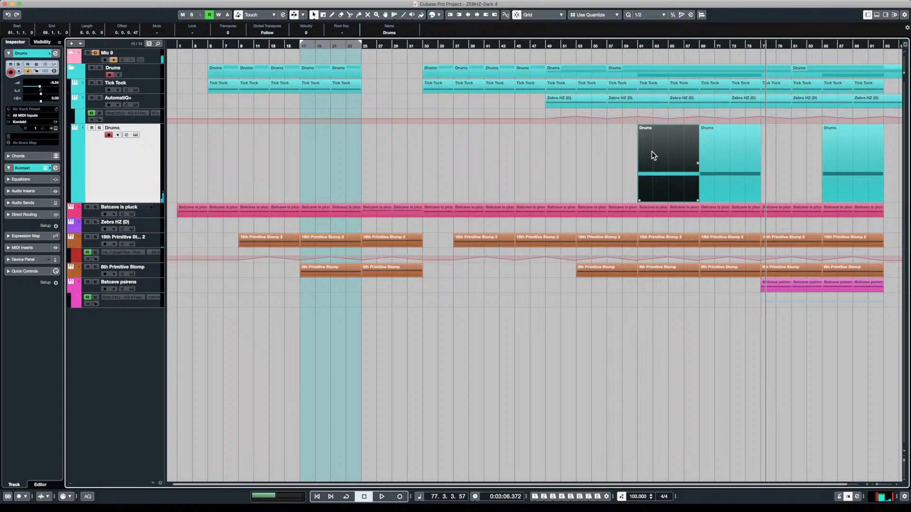
{"action": "left_click_drag", "start_coordinate": [650, 151], "coordinate": [376, 131]}
{"action": "left_click", "coordinate": [350, 137]}
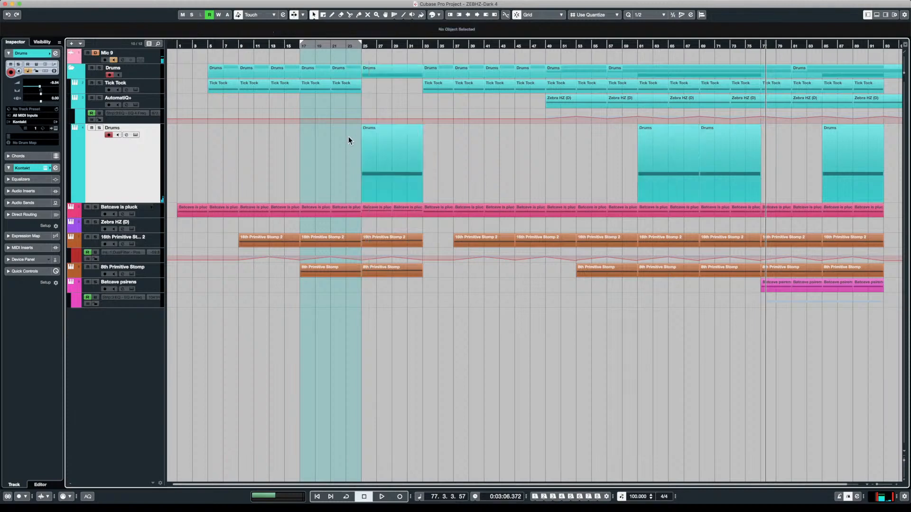
{"action": "left_click", "coordinate": [348, 136]}
{"action": "key", "text": "space"}
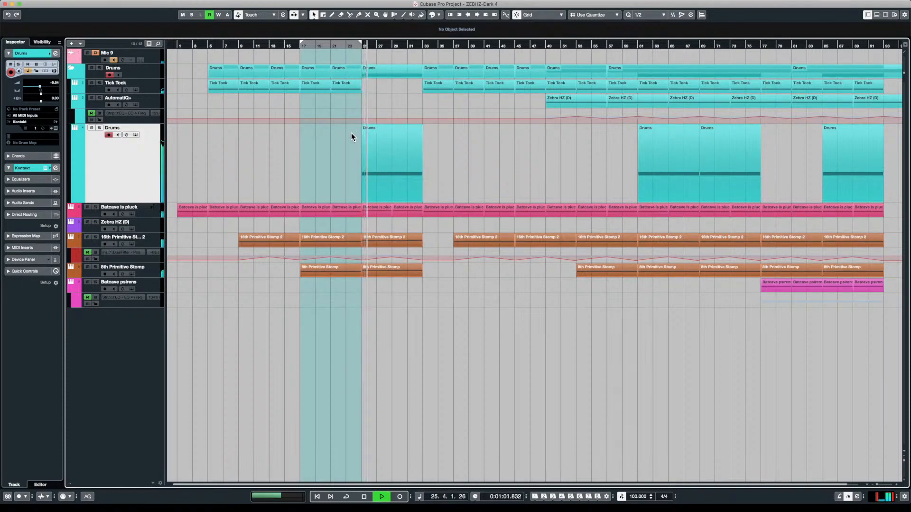
{"action": "key", "text": "space"}
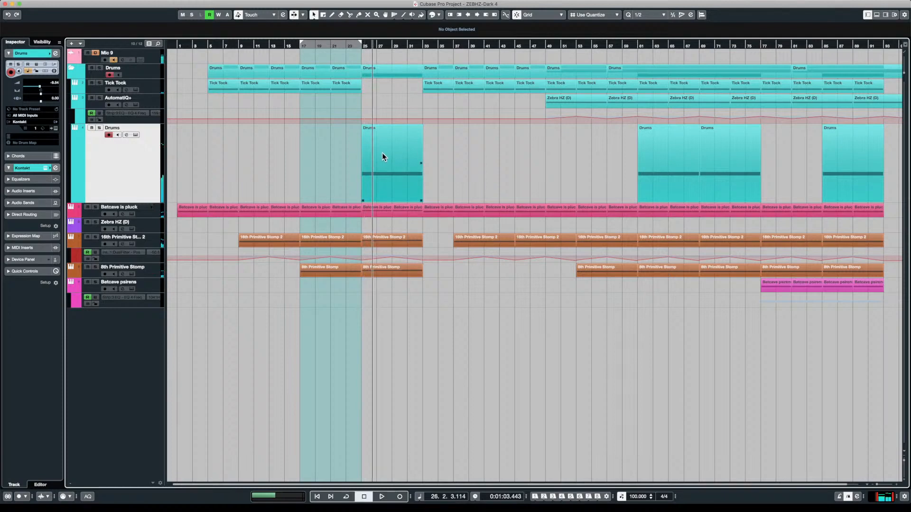
- Open the Drums event at bar 25 for in-place editing and show the track's Kontakt instrument, placed clear of the event
{"action": "left_click", "coordinate": [382, 153]}
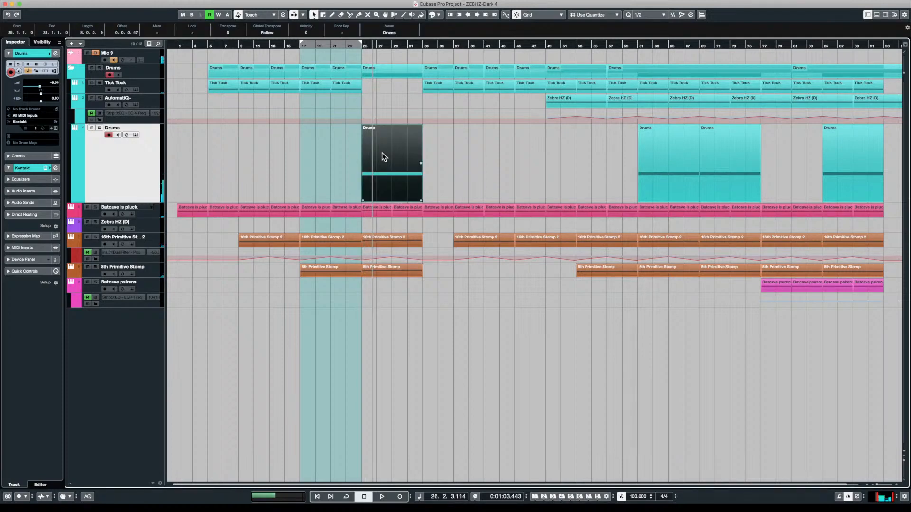
{"action": "key", "text": "super+shift+i"}
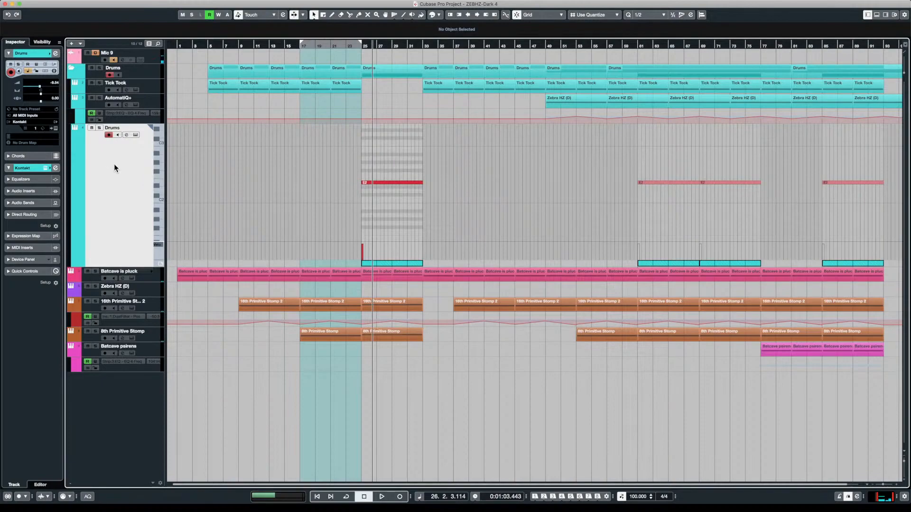
{"action": "key", "text": "e"}
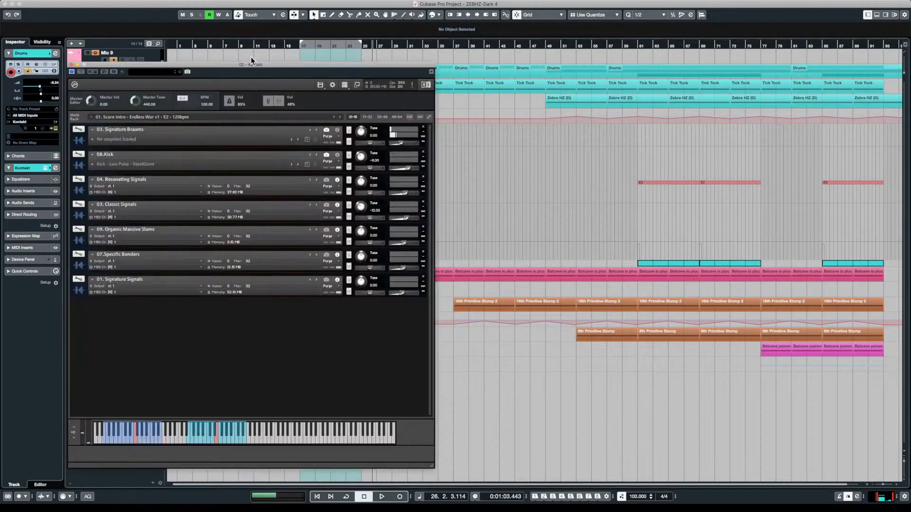
{"action": "left_click_drag", "start_coordinate": [245, 64], "coordinate": [529, 33]}
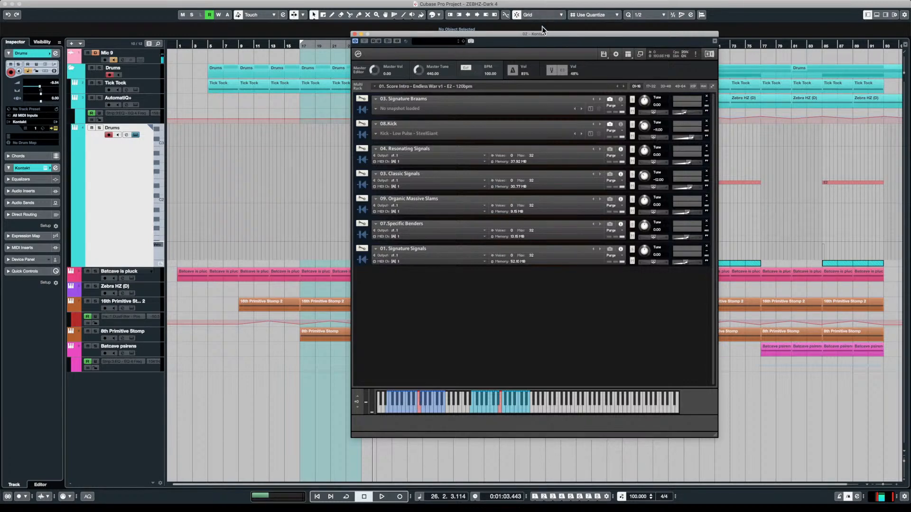
{"action": "left_click_drag", "start_coordinate": [538, 33], "coordinate": [616, 31]}
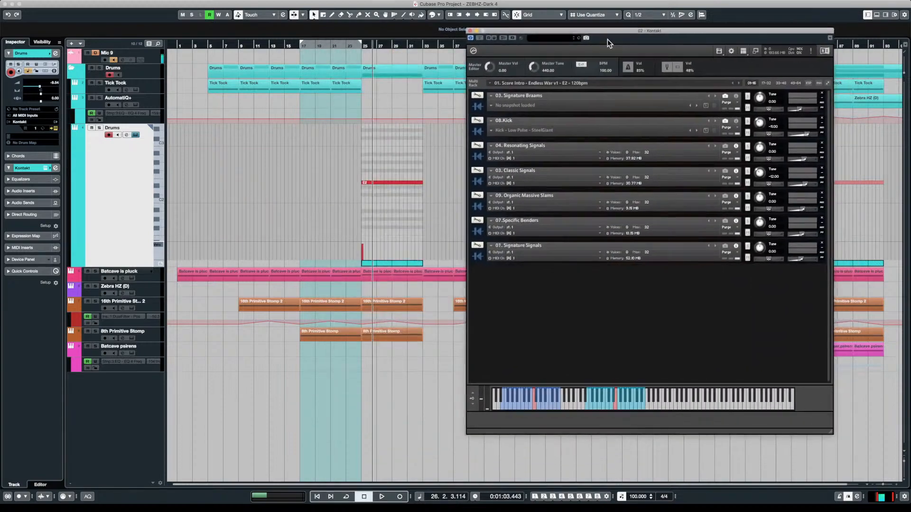
- Add a short G1 note at bar 25 in the Drums event and set its velocity to 20
{"action": "left_click", "coordinate": [363, 223], "text": "alt"}
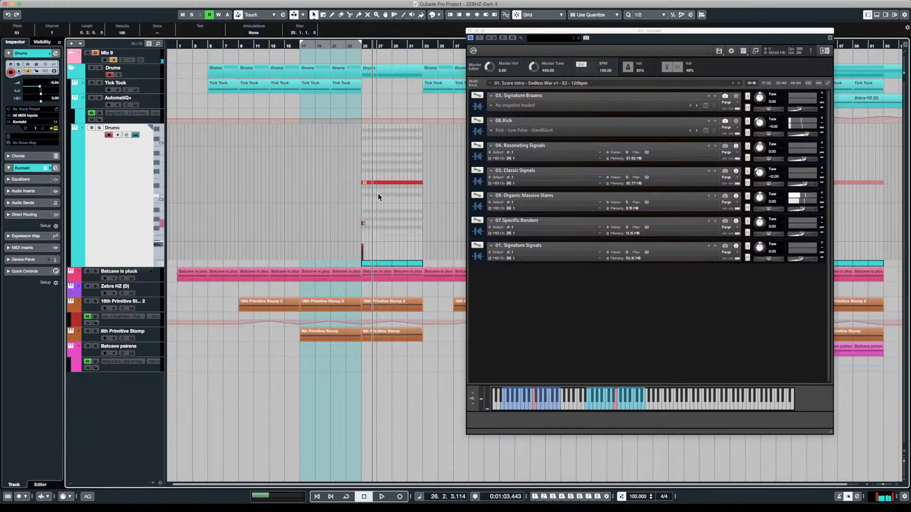
{"action": "left_click", "coordinate": [122, 33]}
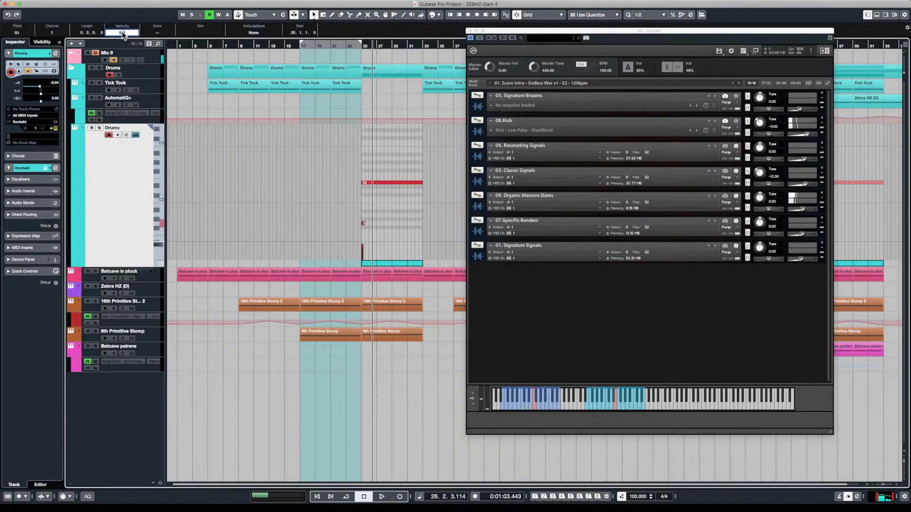
{"action": "type", "text": "20"}
{"action": "key", "text": "Return"}
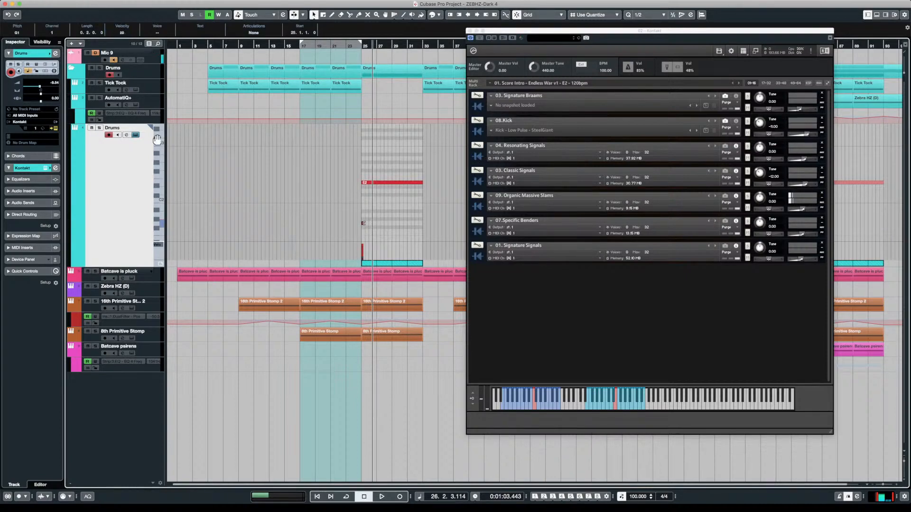
- Select the short G1 note at bar 25, lower it to F#-1, and play from about bar 24
{"action": "left_click", "coordinate": [361, 216]}
{"action": "scroll", "coordinate": [350, 212], "scroll_direction": "up", "scroll_amount": 2}
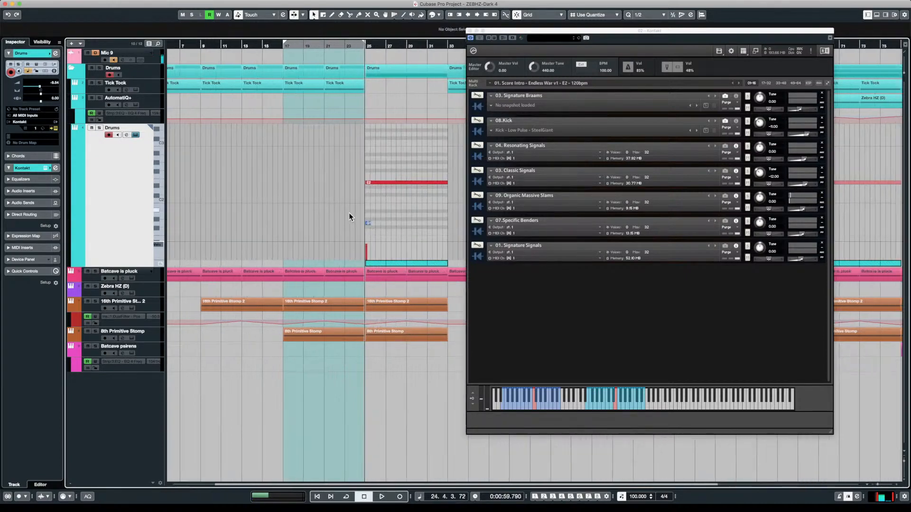
{"action": "left_click", "coordinate": [366, 206]}
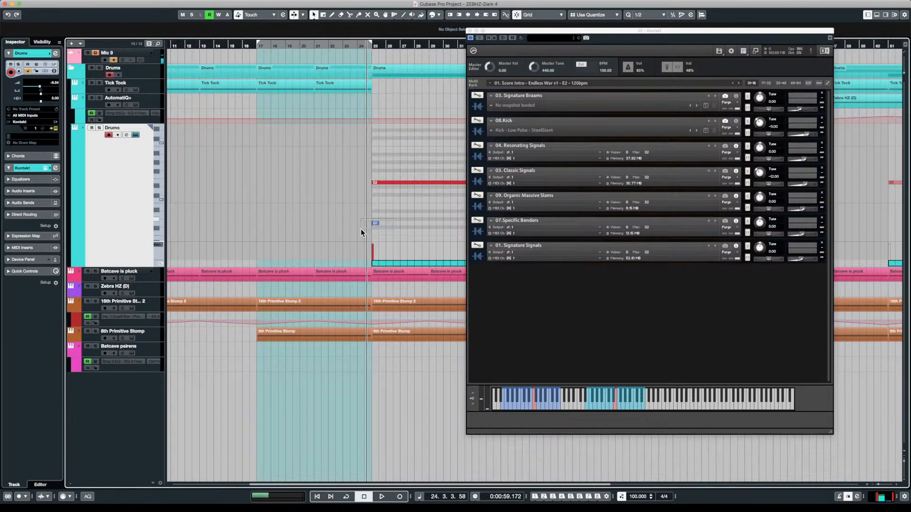
{"action": "left_click_drag", "start_coordinate": [360, 229], "coordinate": [334, 214]}
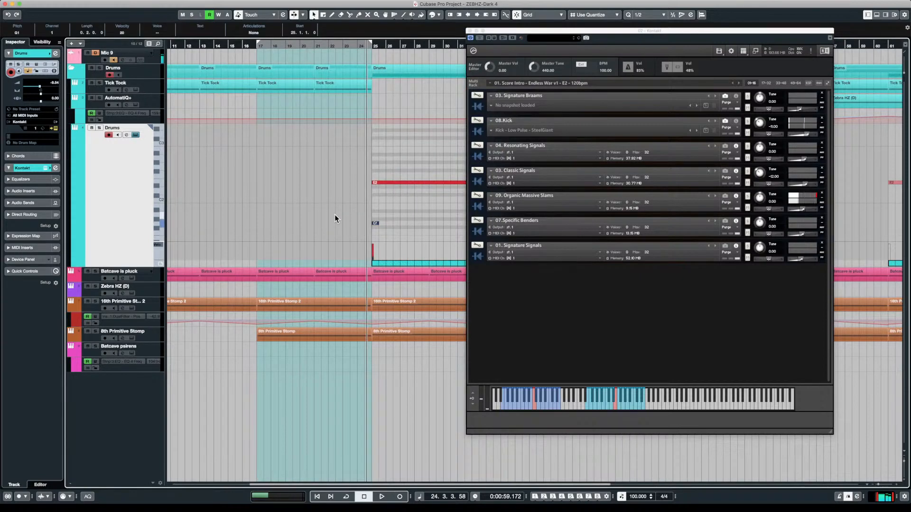
{"action": "left_click", "coordinate": [334, 218]}
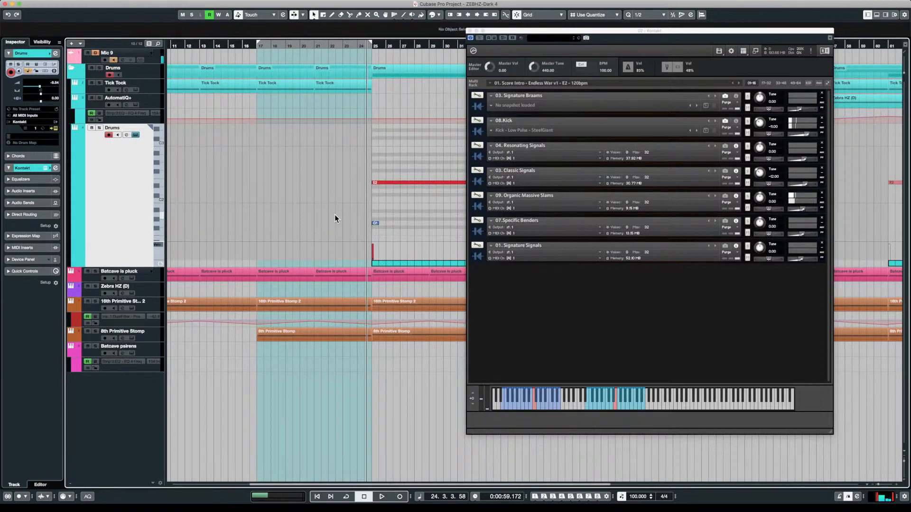
{"action": "left_click_drag", "start_coordinate": [429, 237], "coordinate": [429, 238]}
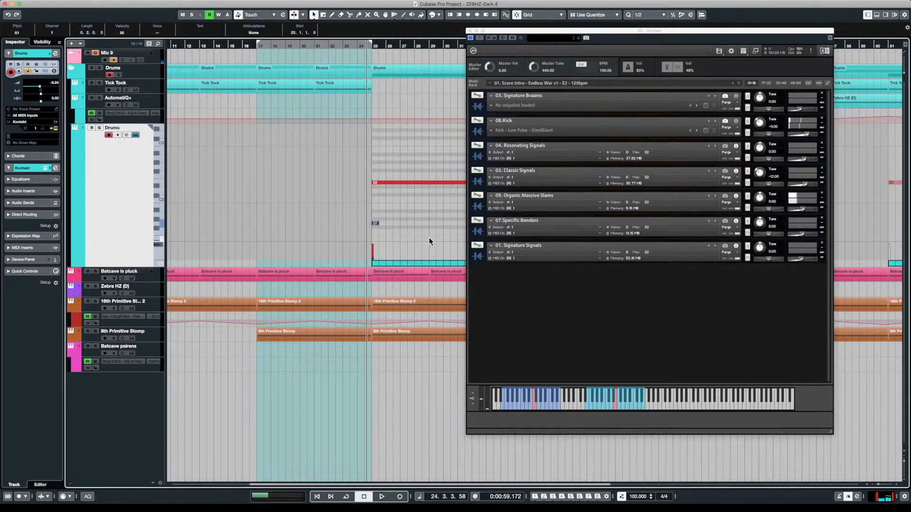
{"action": "key", "text": "shift+Down"}
{"action": "key", "text": "shift+Down"}
{"action": "key", "text": "space"}
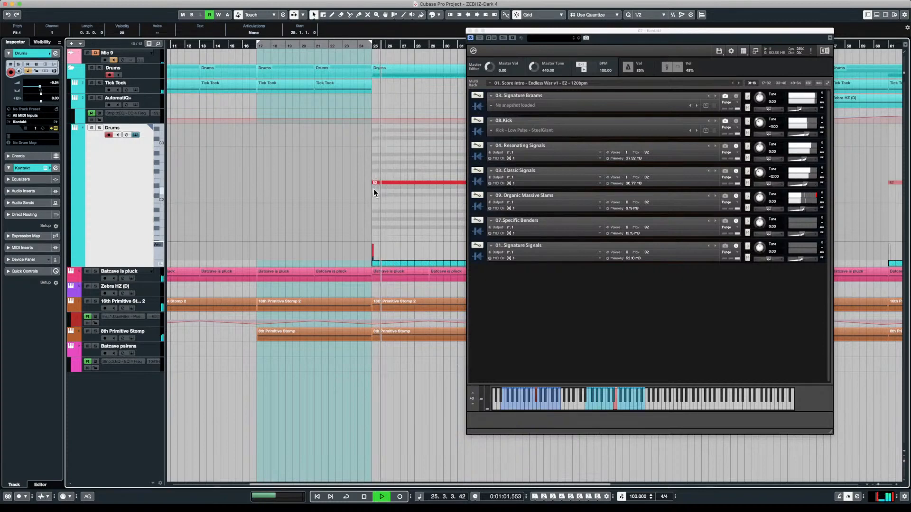
- Close the Kontakt window and review the arrangement from bar 25 to the end during playback
{"action": "left_click", "coordinate": [469, 31]}
{"action": "scroll", "coordinate": [515, 154], "scroll_direction": "down", "scroll_amount": 5}
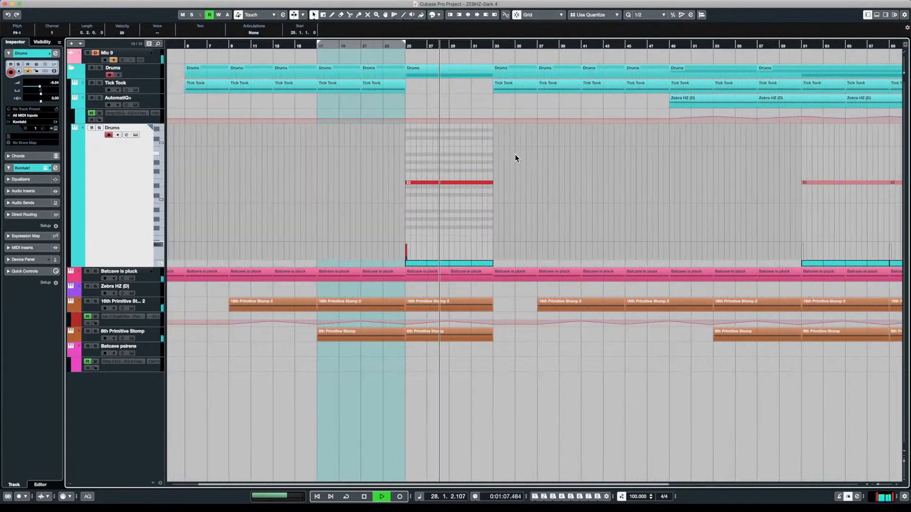
{"action": "scroll", "coordinate": [573, 227], "scroll_direction": "right", "scroll_amount": 3}
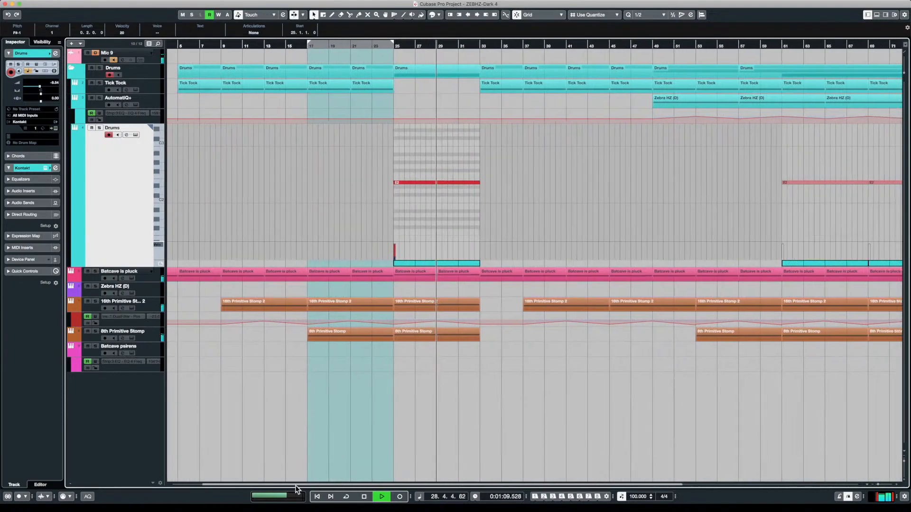
{"action": "scroll", "coordinate": [522, 177], "scroll_direction": "down", "scroll_amount": 2}
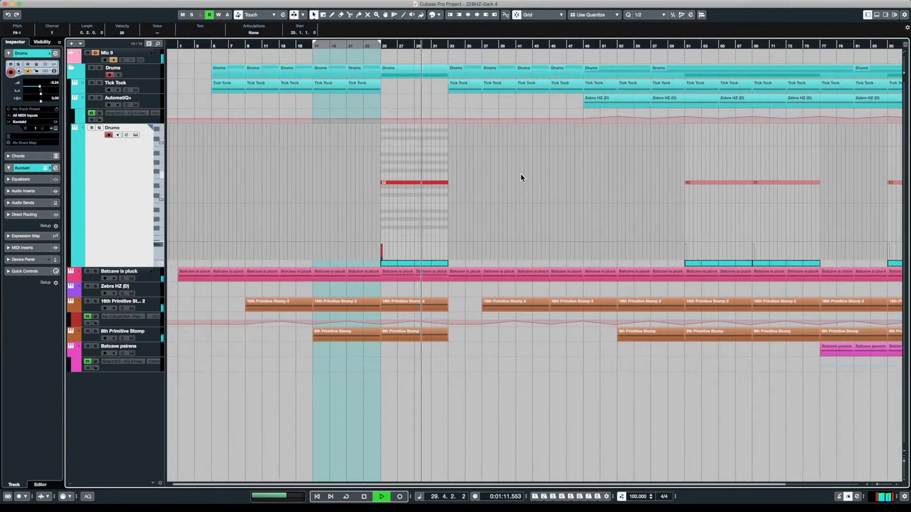
{"action": "left_click_drag", "start_coordinate": [265, 482], "coordinate": [327, 474]}
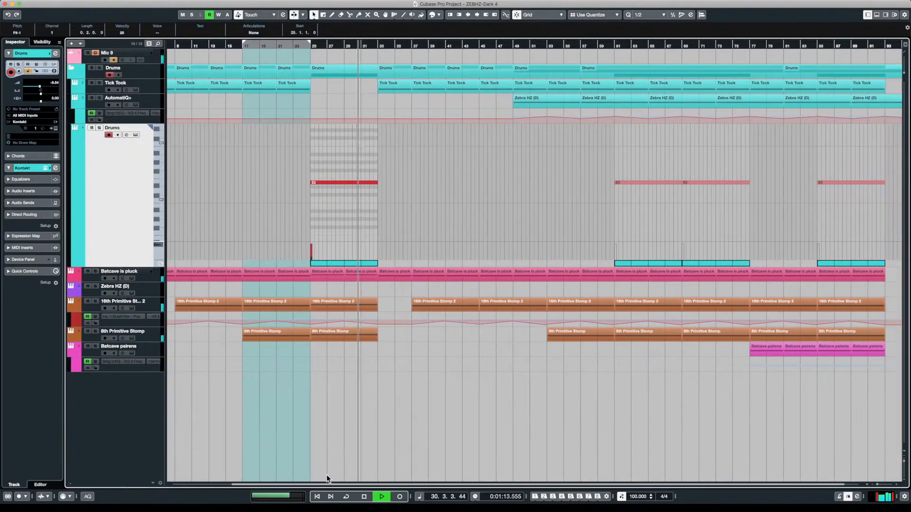
- Stop playback and copy the short F#-1 note from bar 25 into the Drums event at bar 61
{"action": "scroll", "coordinate": [406, 147], "scroll_direction": "down", "scroll_amount": 1}
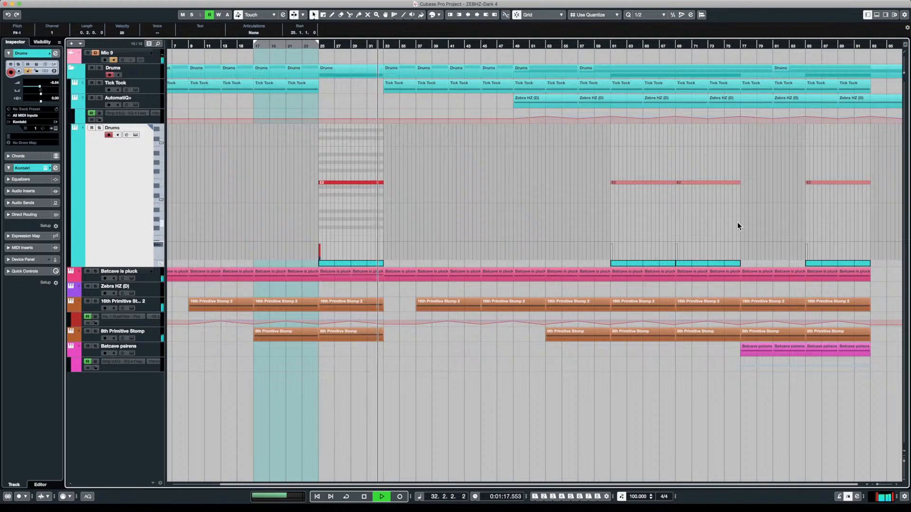
{"action": "key", "text": "space"}
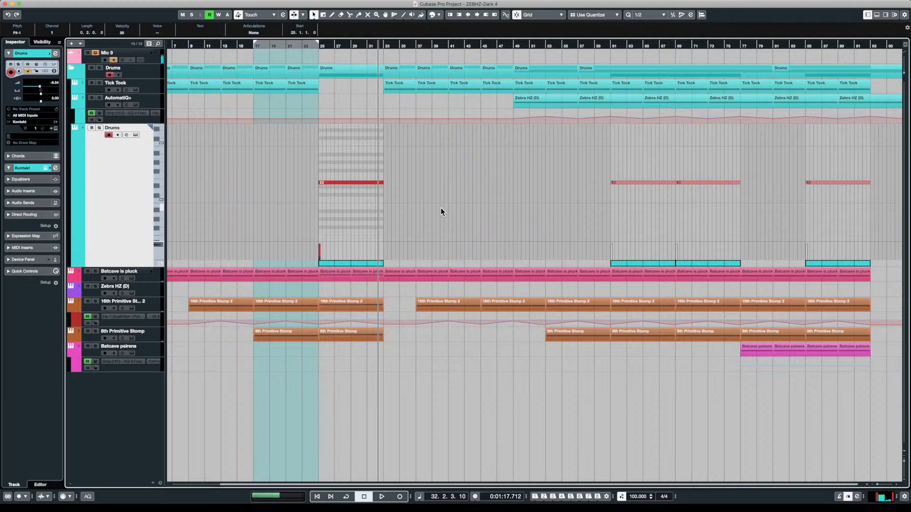
{"action": "scroll", "coordinate": [331, 210], "scroll_direction": "down", "scroll_amount": 2}
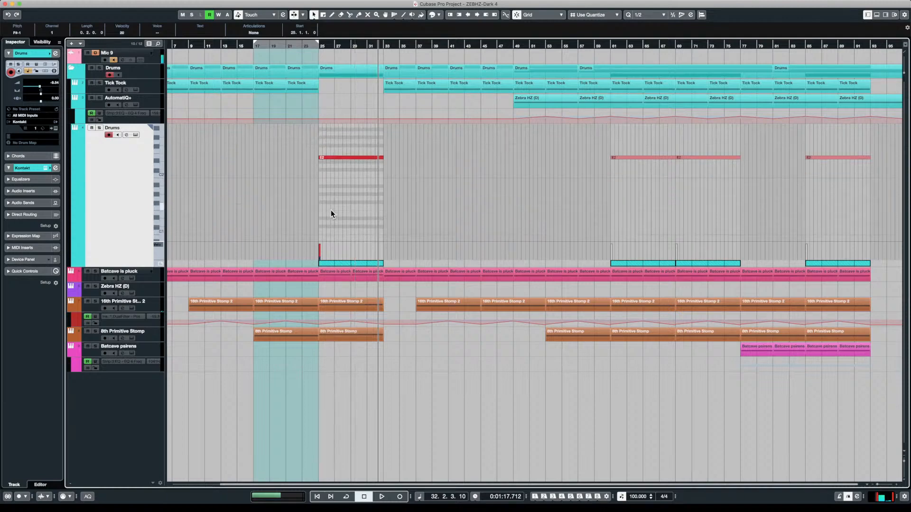
{"action": "scroll", "coordinate": [331, 210], "scroll_direction": "down", "scroll_amount": 2}
{"action": "scroll", "coordinate": [337, 198], "scroll_direction": "up", "scroll_amount": 3}
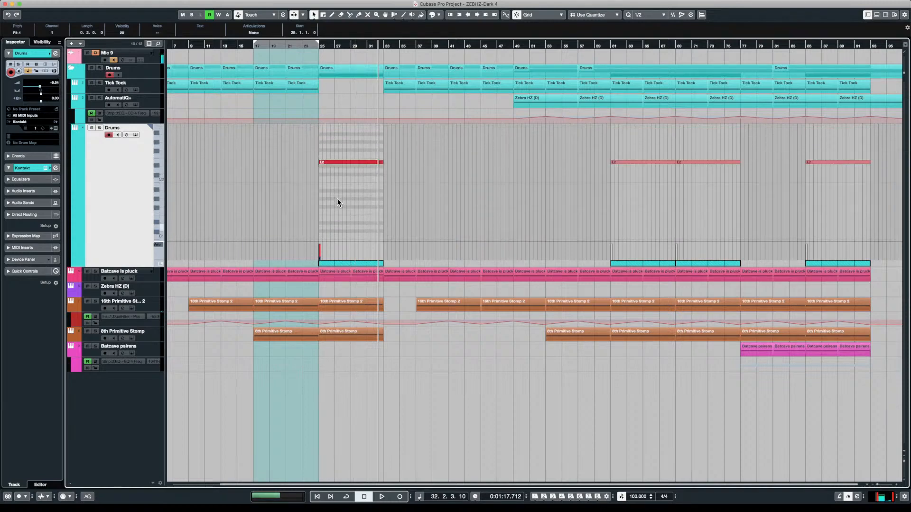
{"action": "scroll", "coordinate": [337, 199], "scroll_direction": "up", "scroll_amount": 1}
{"action": "scroll", "coordinate": [336, 201], "scroll_direction": "down", "scroll_amount": 4}
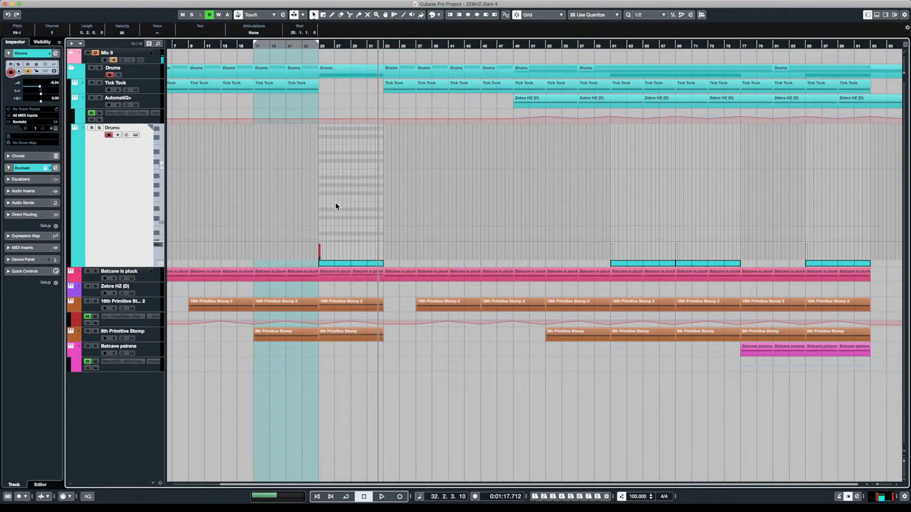
{"action": "scroll", "coordinate": [335, 203], "scroll_direction": "down", "scroll_amount": 4}
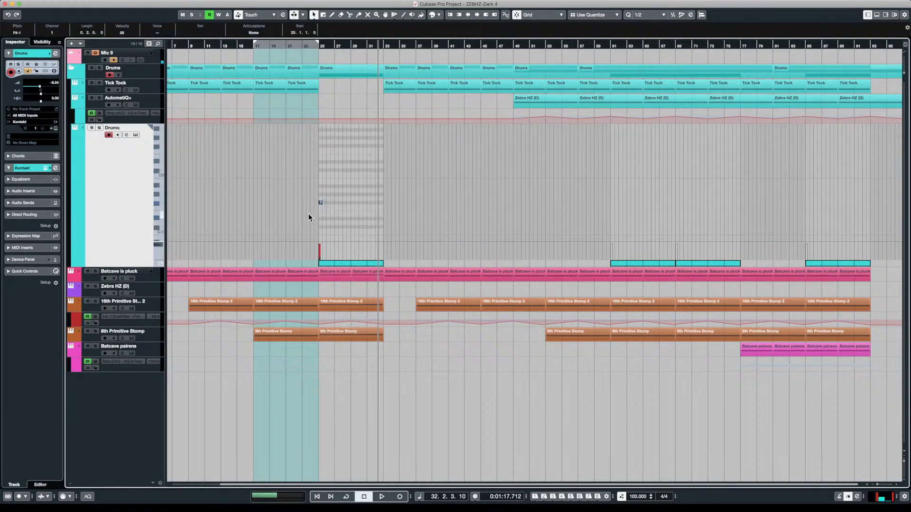
{"action": "left_click", "coordinate": [620, 265]}
{"action": "left_click", "coordinate": [611, 43]}
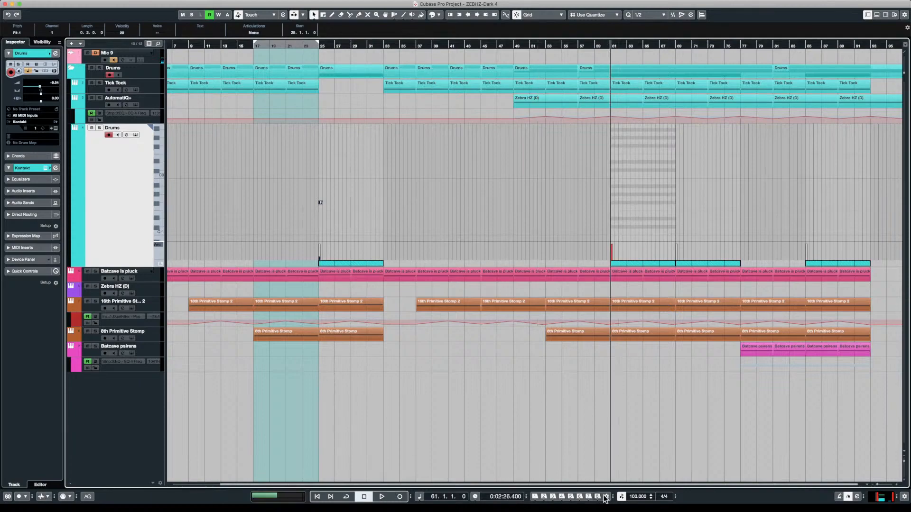
{"action": "scroll", "coordinate": [640, 223], "scroll_direction": "up", "scroll_amount": 5}
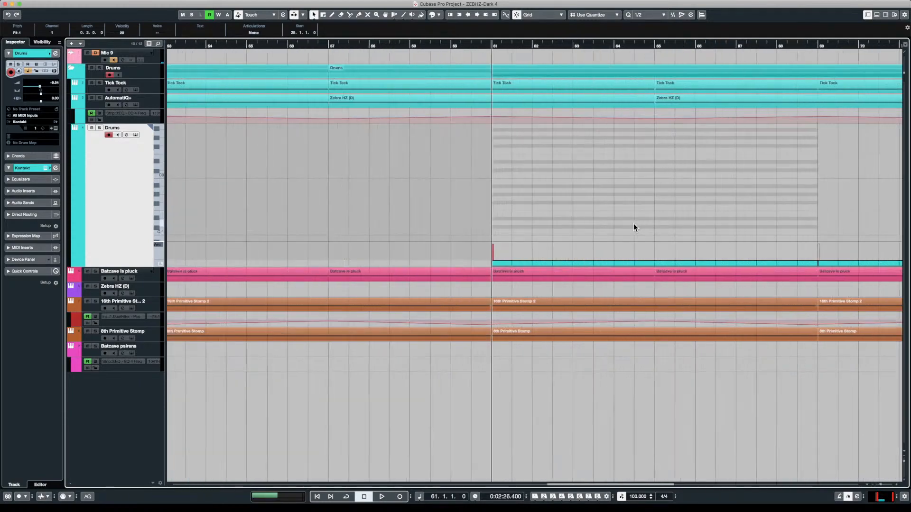
{"action": "key", "text": "super+v"}
{"action": "key", "text": "KP_1"}
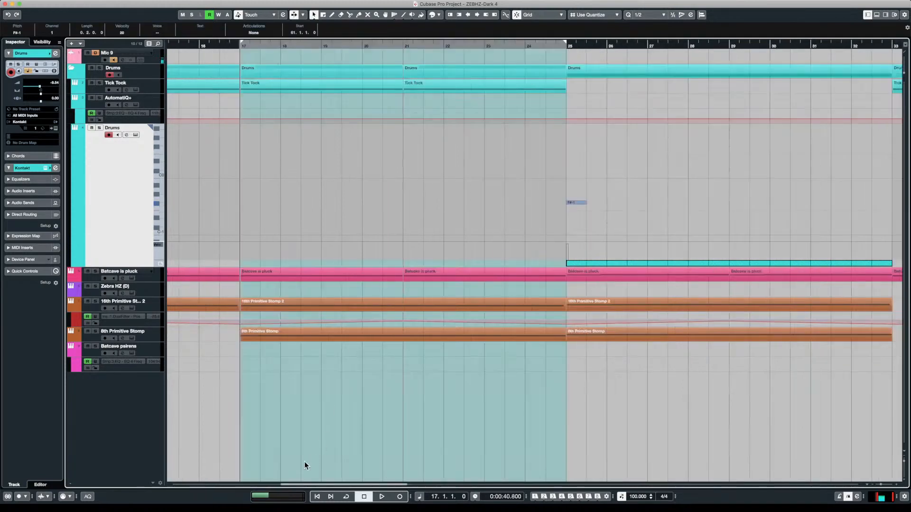
{"action": "left_click_drag", "start_coordinate": [309, 486], "coordinate": [574, 450]}
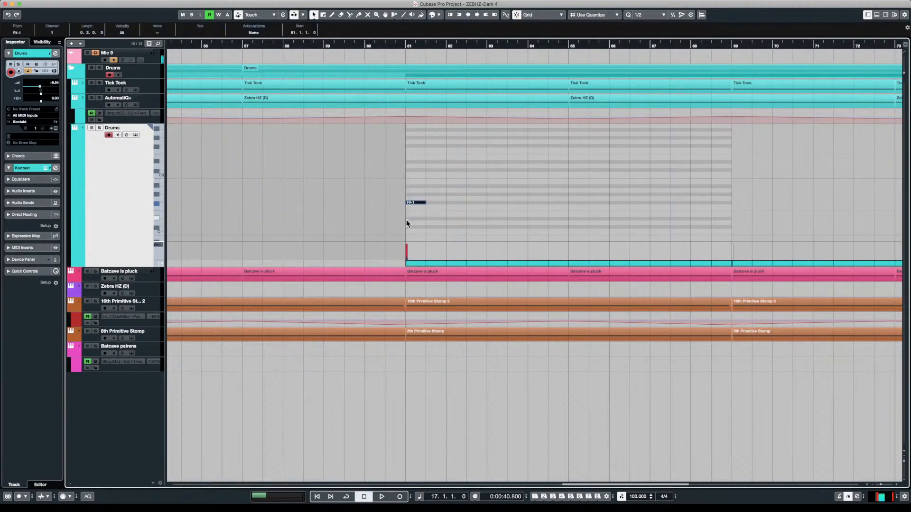
- Lower the short note at bar 61 by a semitone to F-1 and close the Drums track's in-place editor
{"action": "key", "text": "Down"}
{"action": "scroll", "coordinate": [435, 209], "scroll_direction": "down", "scroll_amount": 4}
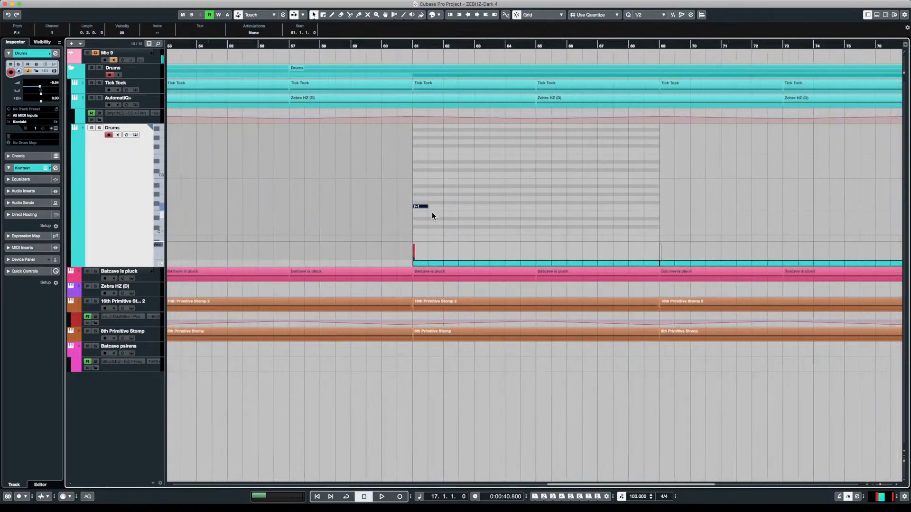
{"action": "scroll", "coordinate": [432, 212], "scroll_direction": "down", "scroll_amount": 3}
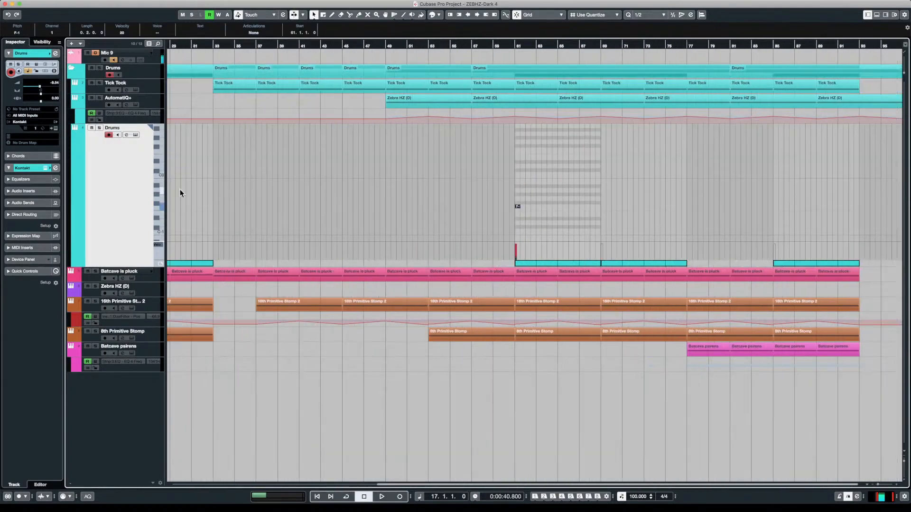
{"action": "key", "text": "super+shift+i"}
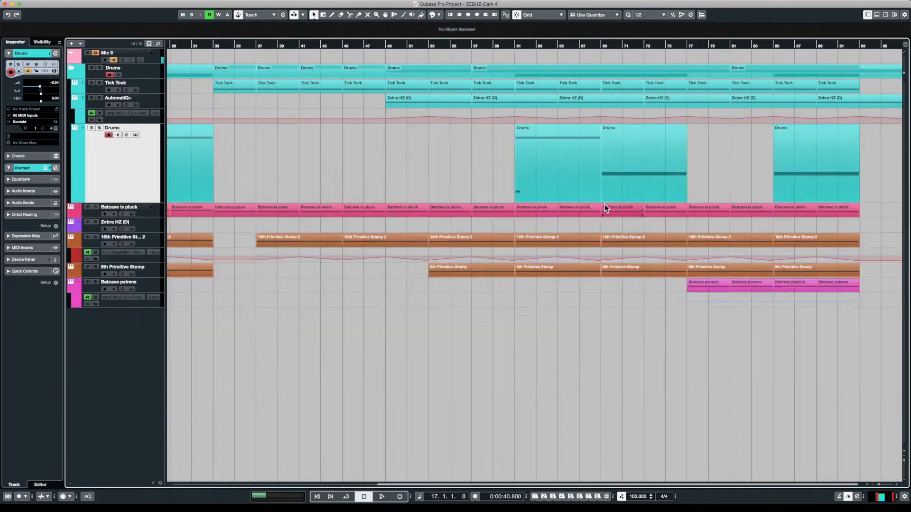
- Delete the Drums events at bars 69 and 85, keeping the one at bar 61
{"action": "left_click", "coordinate": [608, 178]}
{"action": "key", "text": "Delete"}
{"action": "key", "text": "Delete"}
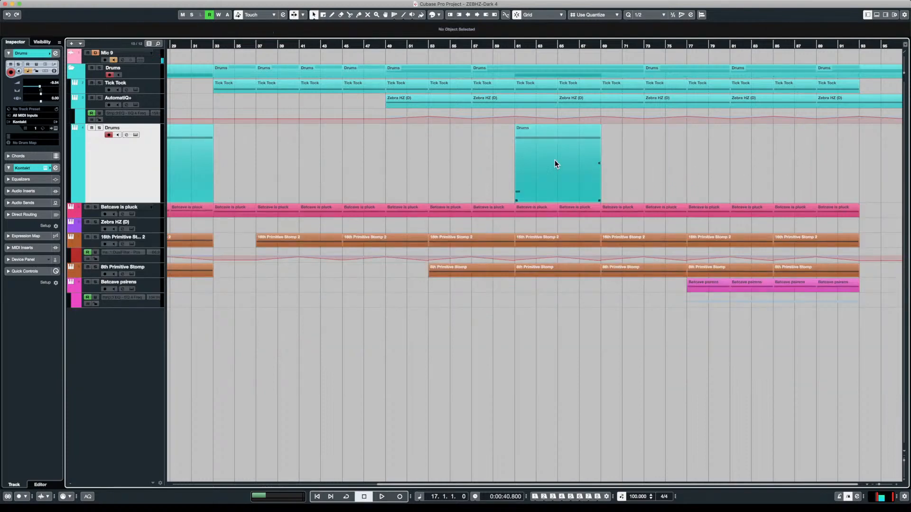
- Duplicate the Drums event at bar 61 three times so the copies run to bar 93
{"action": "left_click", "coordinate": [536, 154]}
{"action": "key", "text": "super+d"}
{"action": "key", "text": "super+d"}
{"action": "key", "text": "super+d"}
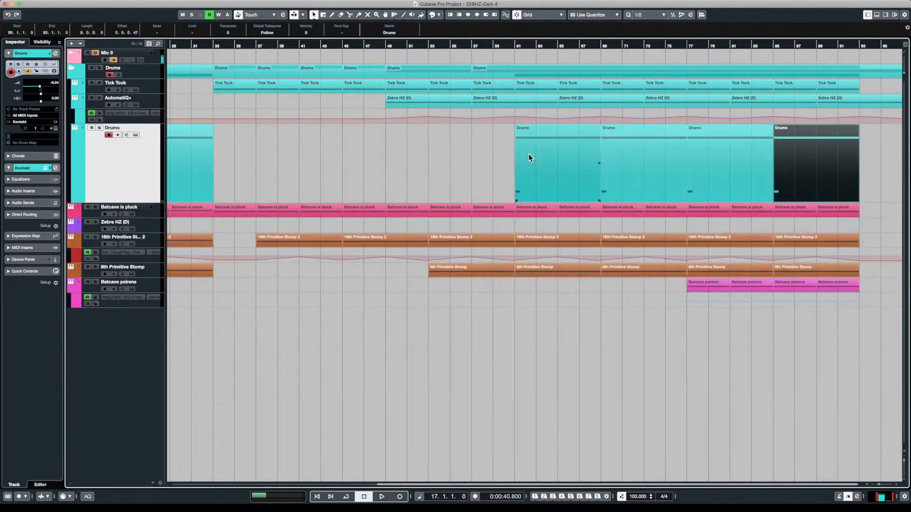
- Play the arrangement from about bar 24 to about bar 34, stop, and place the cursor at bar 33
{"action": "key", "text": "g"}
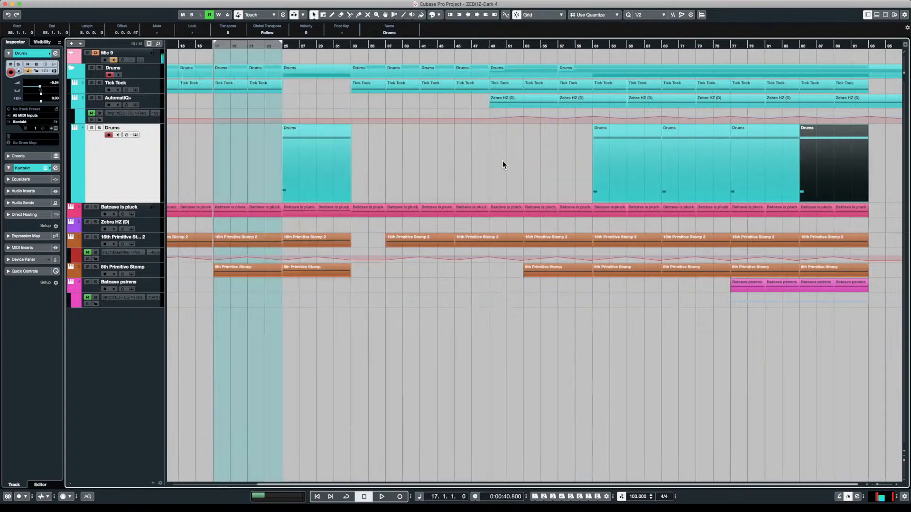
{"action": "left_click", "coordinate": [277, 154]}
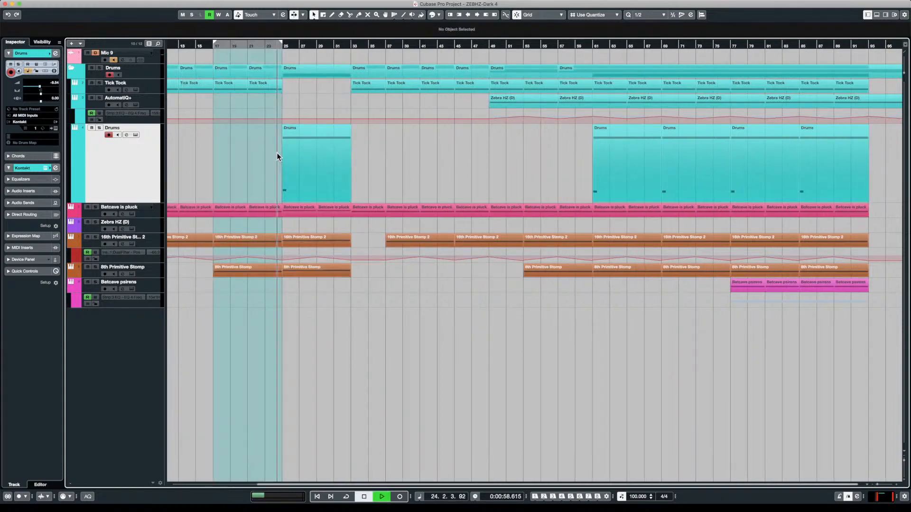
{"action": "key", "text": "space"}
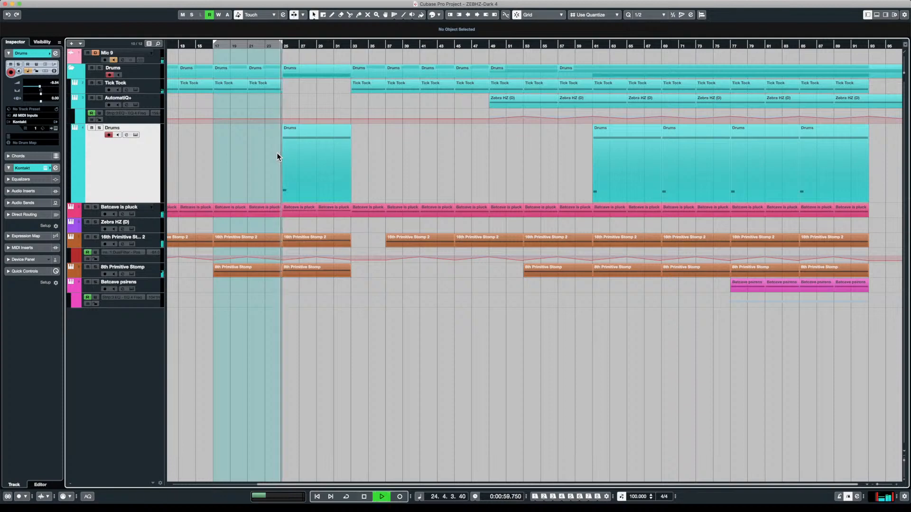
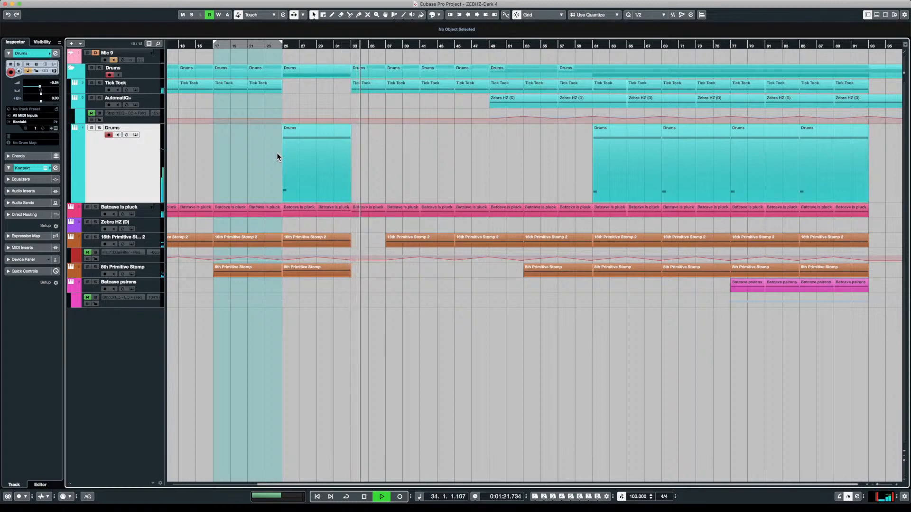
{"action": "key", "text": "space"}
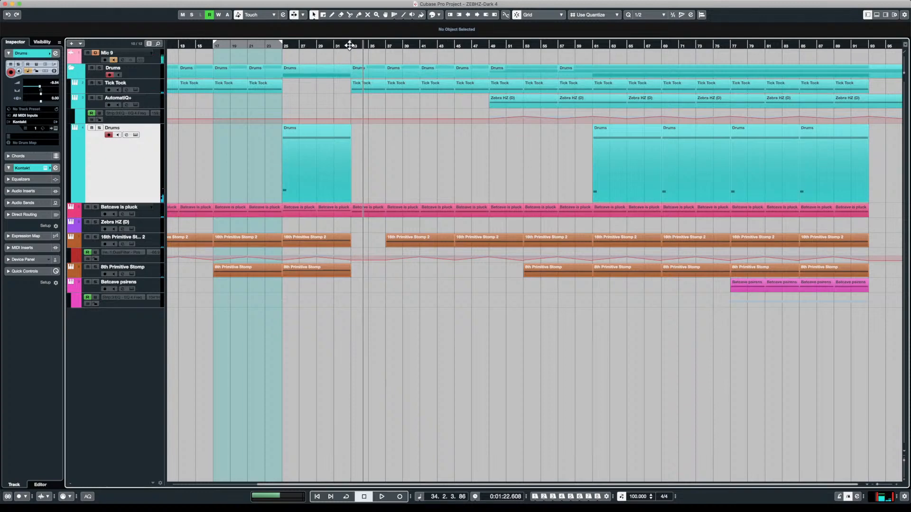
{"action": "left_click", "coordinate": [351, 44]}
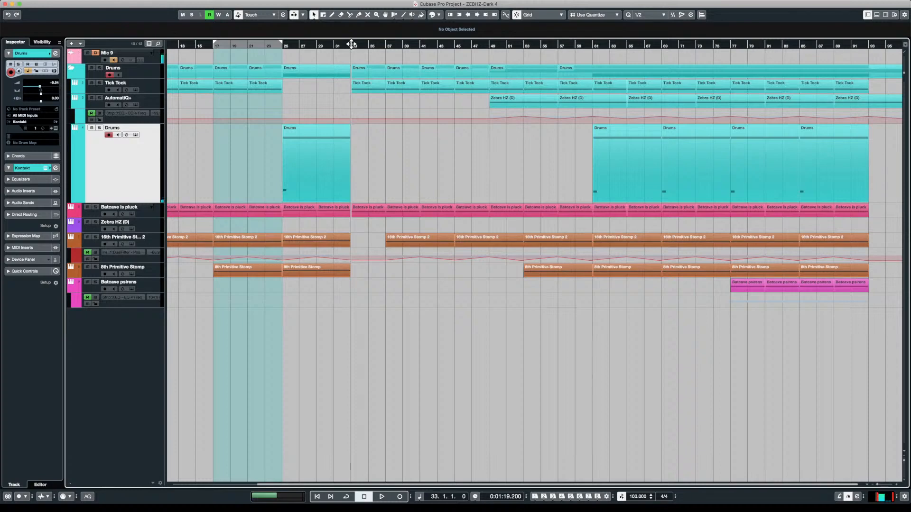
- Duplicate the Batcave psirens track and clear the duplicate's name
{"action": "left_click", "coordinate": [155, 286]}
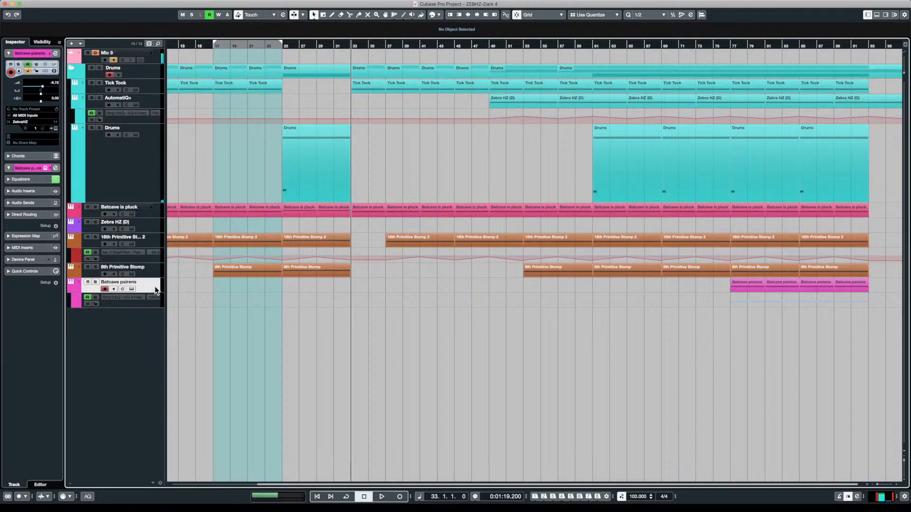
{"action": "key", "text": "super+shift+d"}
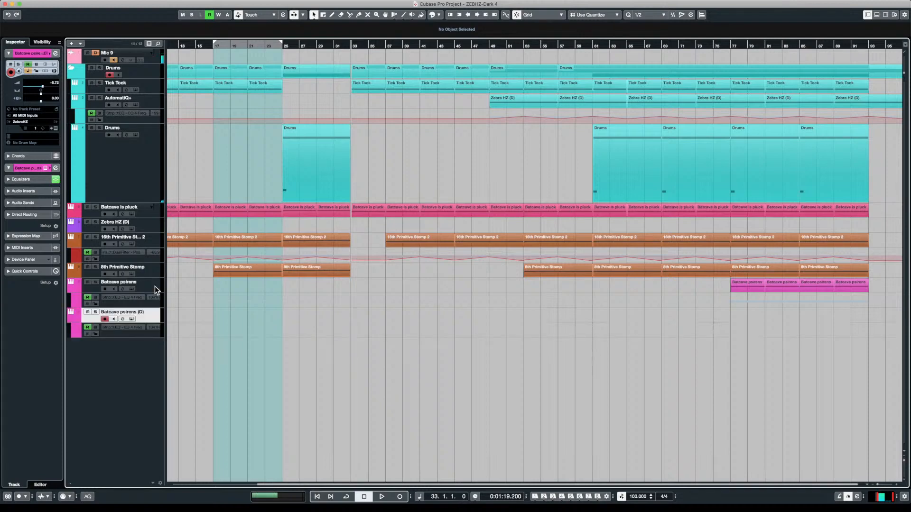
{"action": "double_click", "coordinate": [144, 312]}
{"action": "key", "text": "BackSpace"}
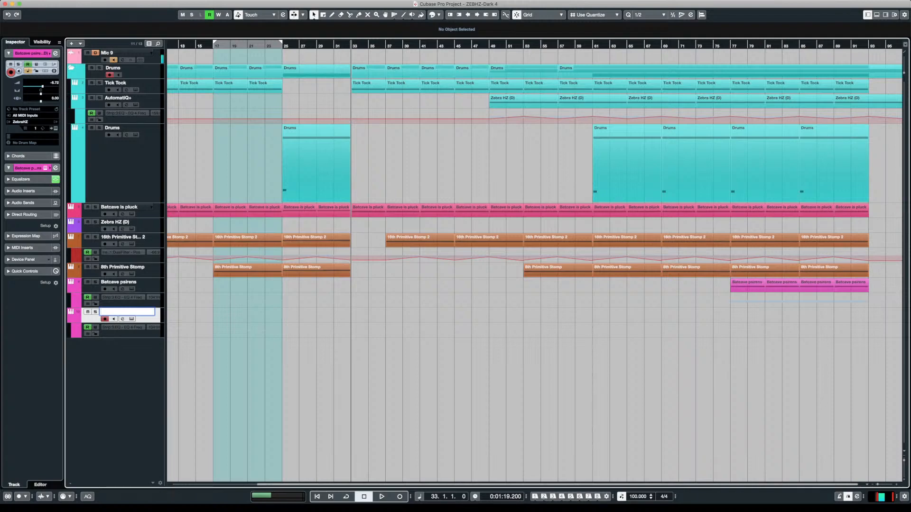
- Replace the duplicated track's instrument with the TAL-U-No-LX-V2 synth and reposition its window over the arrangement
{"action": "left_click", "coordinate": [28, 121]}
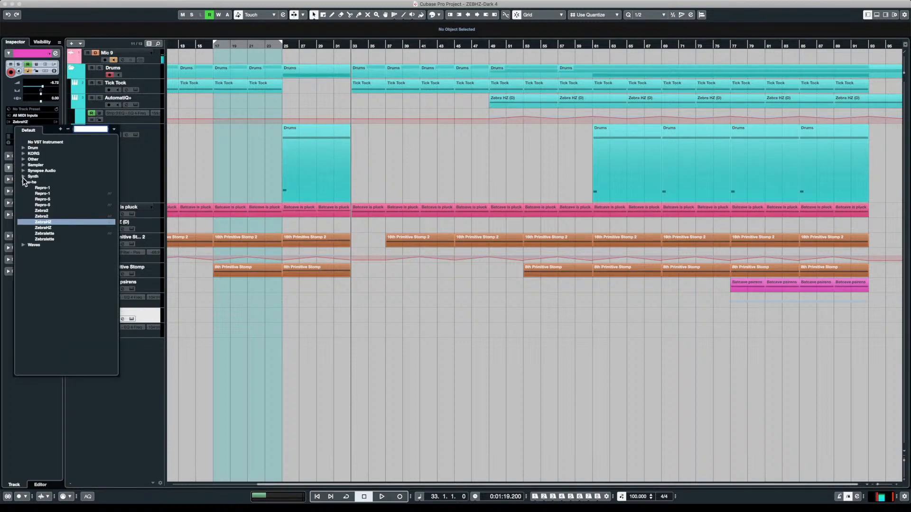
{"action": "left_click", "coordinate": [23, 182]}
{"action": "left_click", "coordinate": [23, 176]}
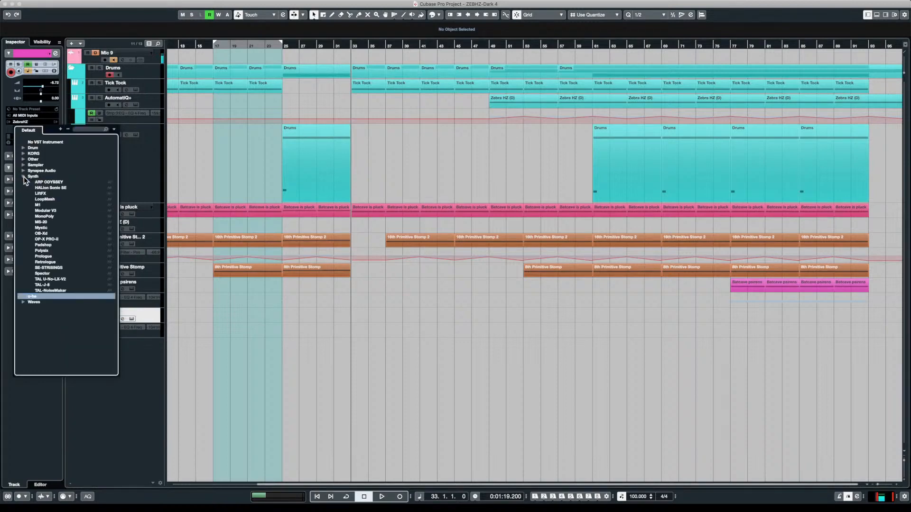
{"action": "double_click", "coordinate": [59, 279]}
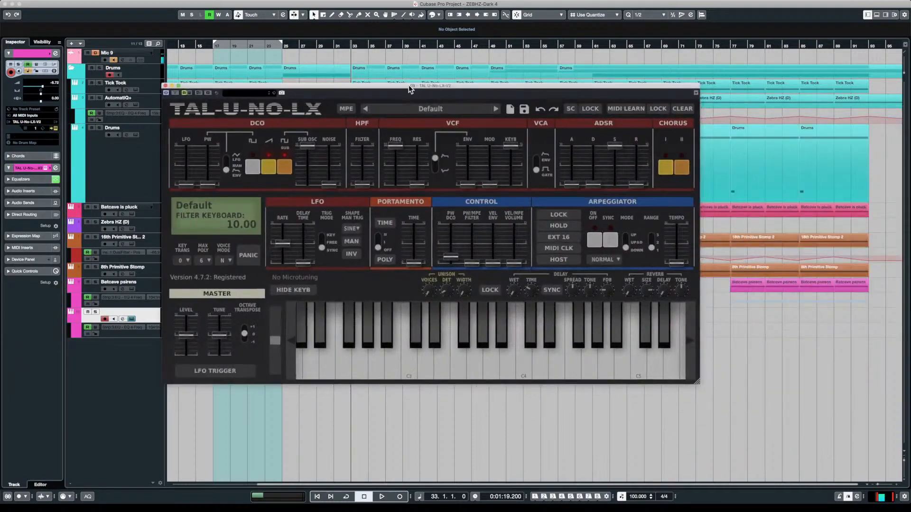
{"action": "left_click_drag", "start_coordinate": [408, 84], "coordinate": [465, 106]}
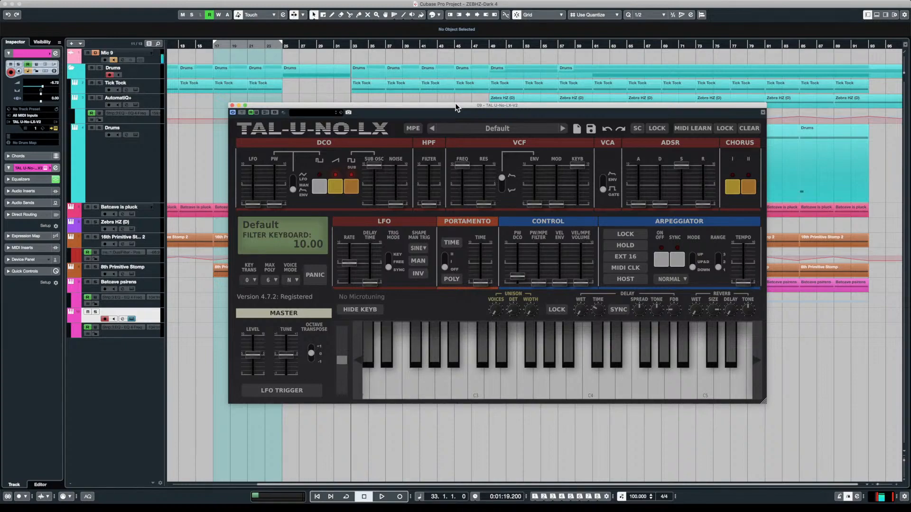
- Open the synth's preset browser and try the Classic Arp 1 preset from the Arp category
{"action": "left_click", "coordinate": [577, 129]}
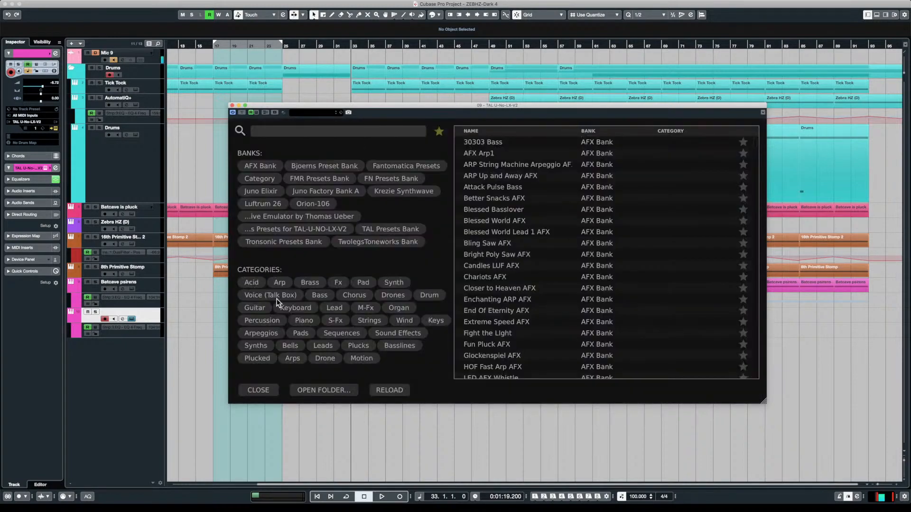
{"action": "left_click", "coordinate": [279, 282]}
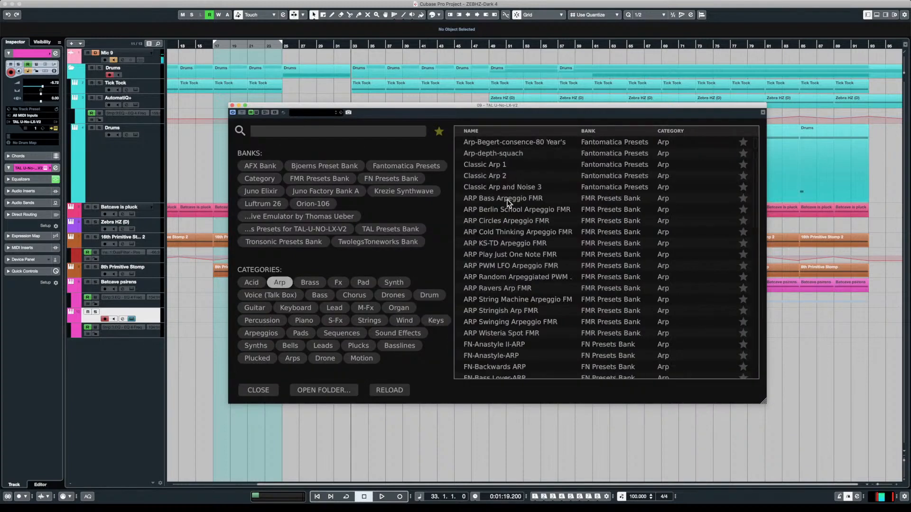
{"action": "left_click", "coordinate": [495, 166]}
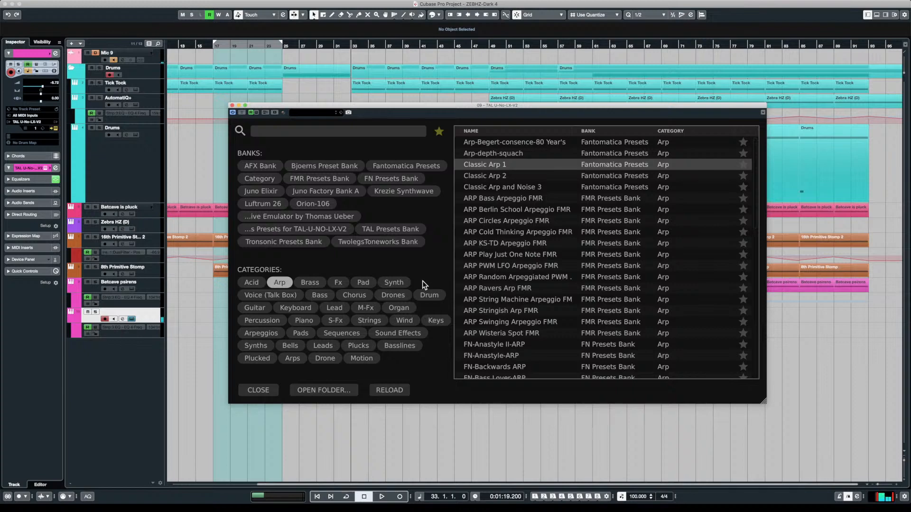
- Load Art Decade SU from the Arpeggios category of the Luftrum 26 bank and close the preset browser
{"action": "left_click", "coordinate": [257, 202]}
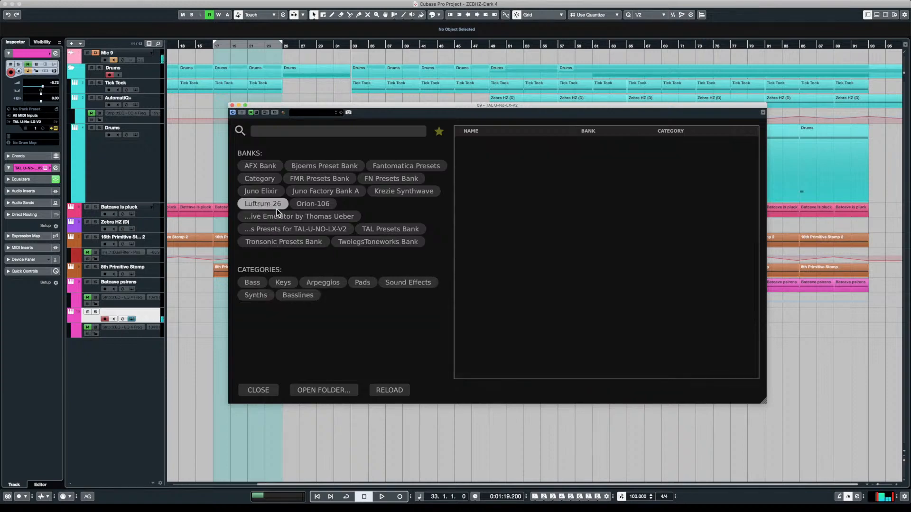
{"action": "left_click", "coordinate": [325, 283]}
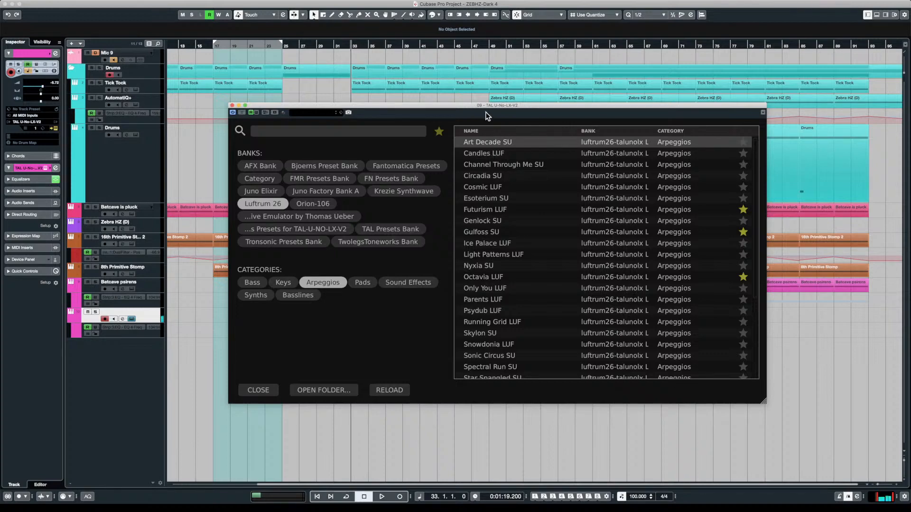
{"action": "left_click_drag", "start_coordinate": [480, 105], "coordinate": [485, 79]}
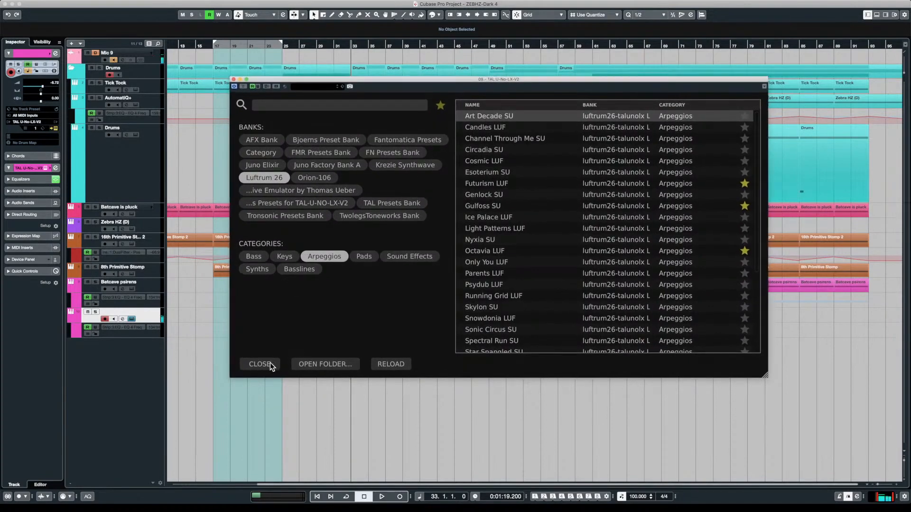
{"action": "left_click", "coordinate": [269, 364]}
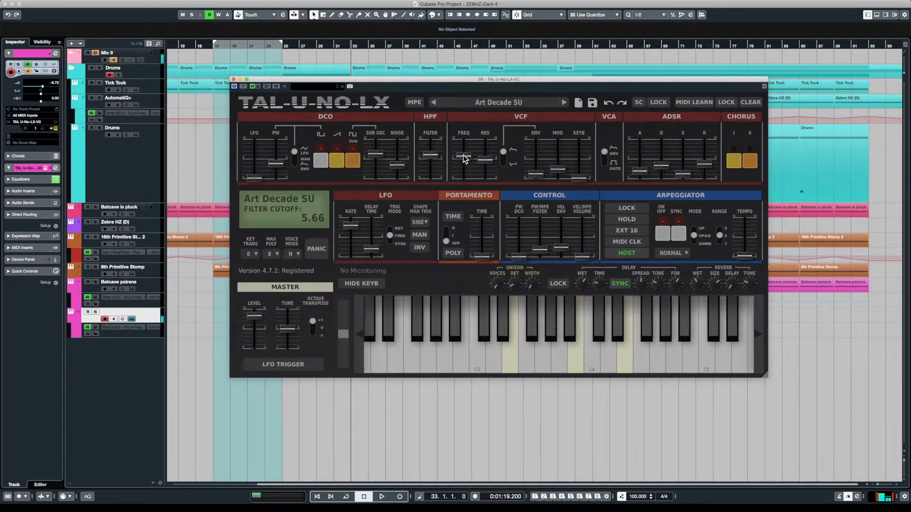
- Lower the VCF filter cutoff of the Art Decade SU preset to about 5.08 and close the synth window
{"action": "left_click_drag", "start_coordinate": [463, 156], "coordinate": [466, 158]}
{"action": "key", "text": "super+w"}
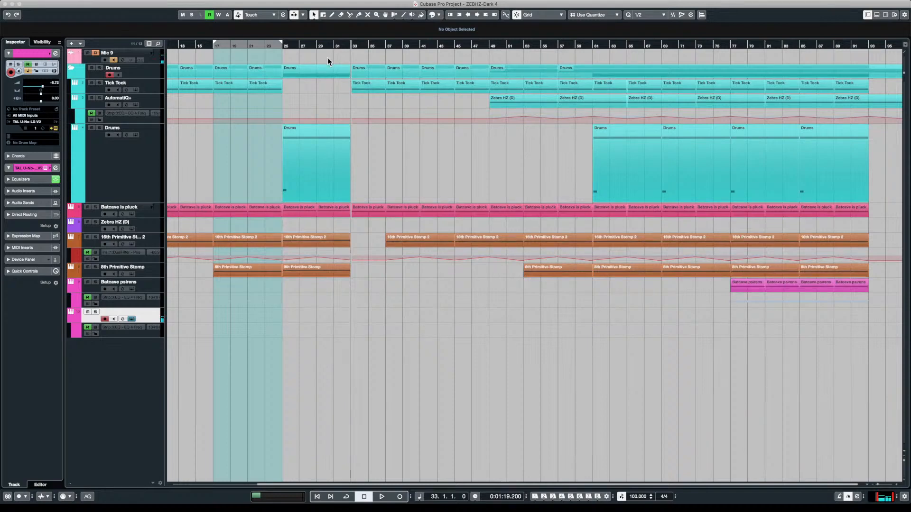
- Move the eight-bar locator range to bars 33–41, place the playback position at bar 31 and move the synth window out of view
{"action": "left_click", "coordinate": [329, 45]}
{"action": "left_click", "coordinate": [352, 45]}
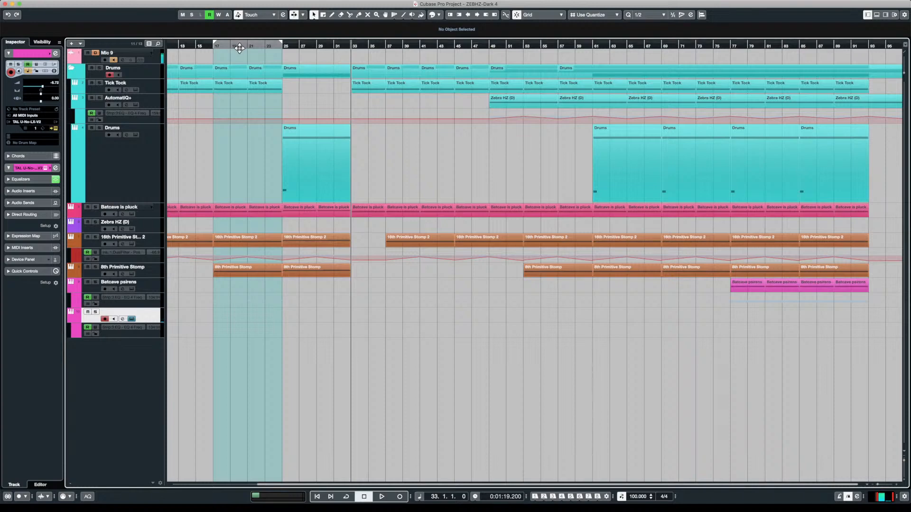
{"action": "mouse_move", "coordinate": [237, 46]}
{"action": "left_mouse_down"}
{"action": "mouse_move", "coordinate": [403, 58]}
{"action": "mouse_move", "coordinate": [378, 61]}
{"action": "mouse_move", "coordinate": [341, 46]}
{"action": "left_mouse_up"}
{"action": "left_click", "coordinate": [336, 45]}
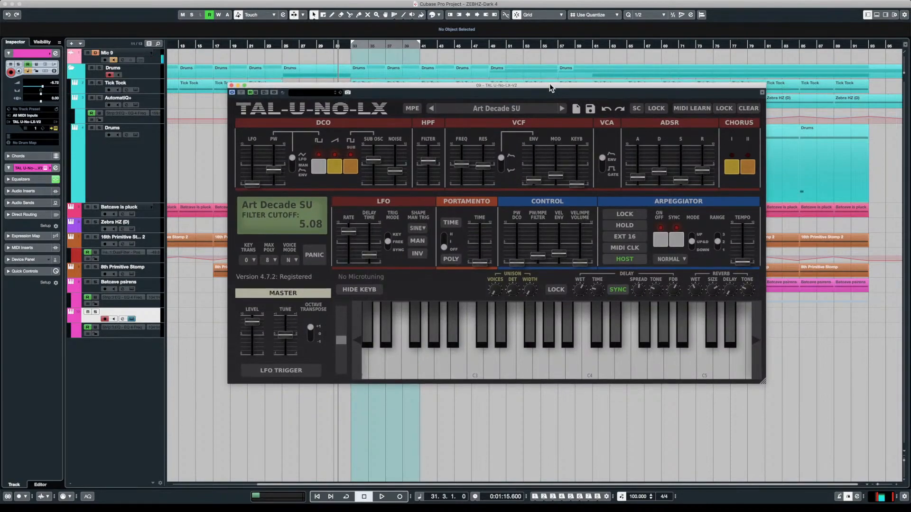
{"action": "left_click_drag", "start_coordinate": [548, 83], "coordinate": [910, 152]}
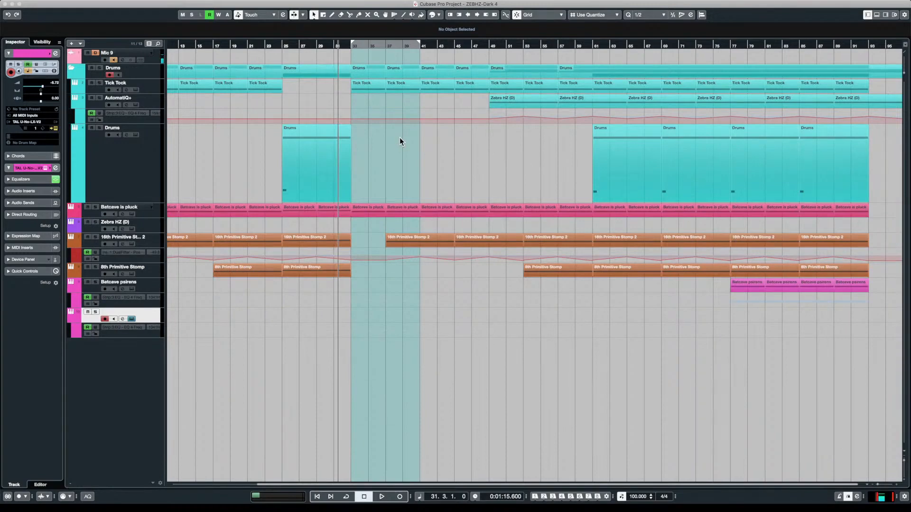
- Play the arrangement from bar 31 and lower the TAL-U-No-LX track's volume to about -12 dB
{"action": "key", "text": "space"}
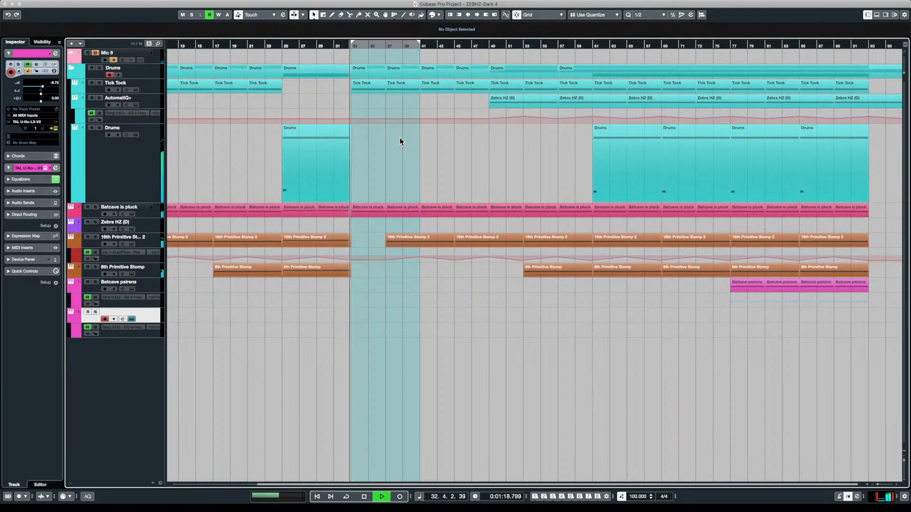
{"action": "left_click_drag", "start_coordinate": [42, 87], "coordinate": [36, 86]}
{"action": "key", "text": "space"}
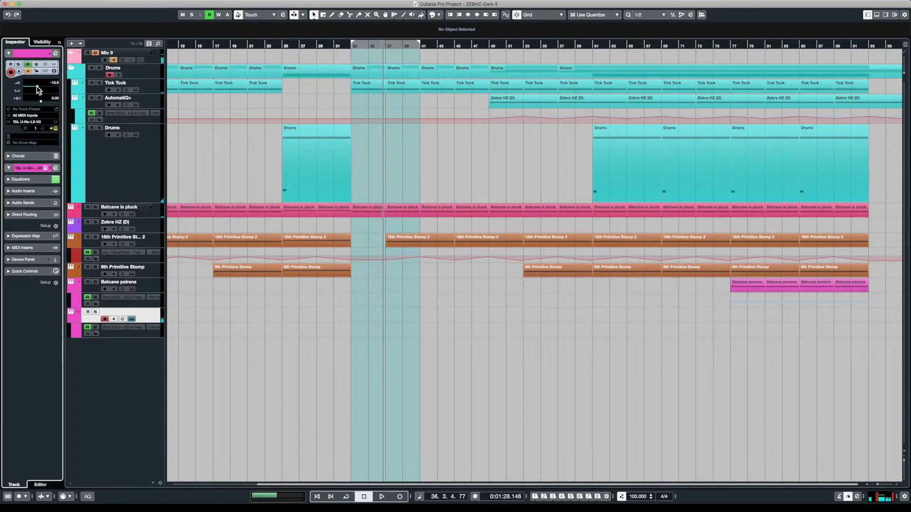
- Record a held two-note octave part on the new synth track from bar 33 to just past bar 41
{"action": "key", "text": "KP_1"}
{"action": "key", "text": "KP_Multiply"}
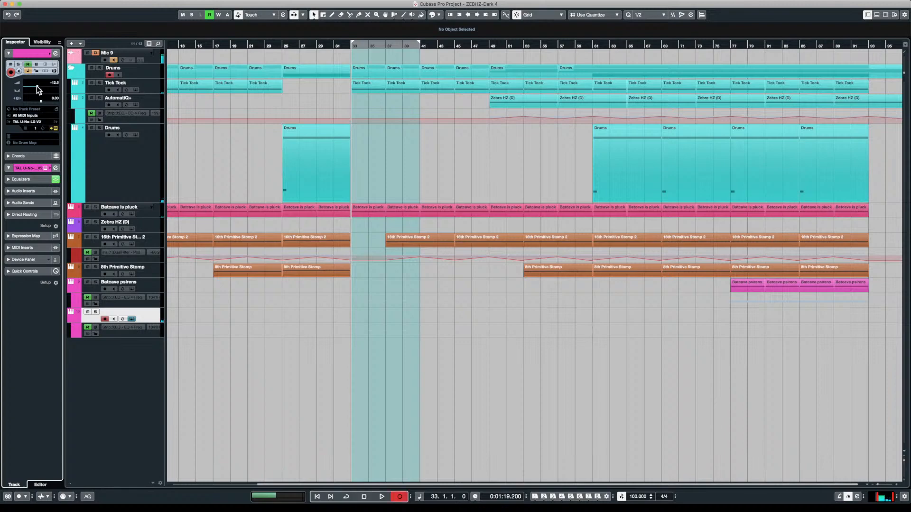
{"action": "key", "text": "space"}
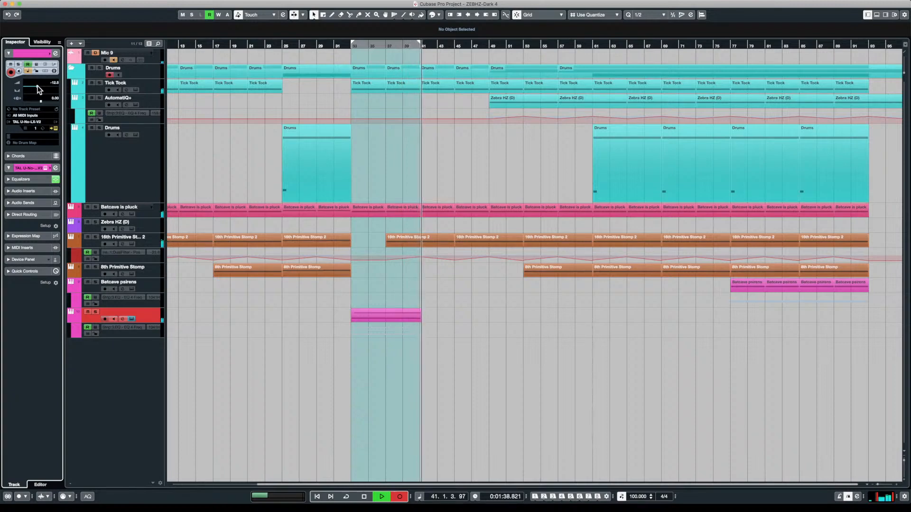
{"action": "key", "text": "space"}
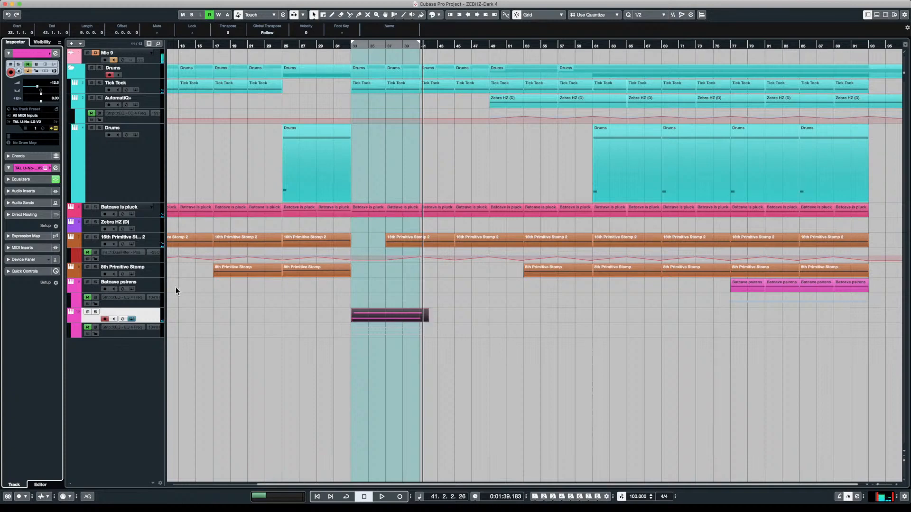
- Colour the new synth track blue and name it Juno
{"action": "left_click", "coordinate": [79, 317]}
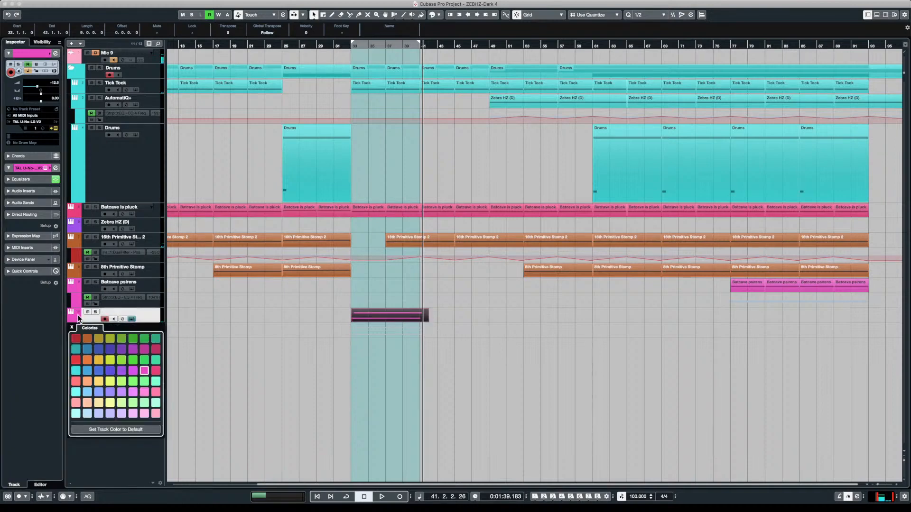
{"action": "left_click", "coordinate": [90, 370]}
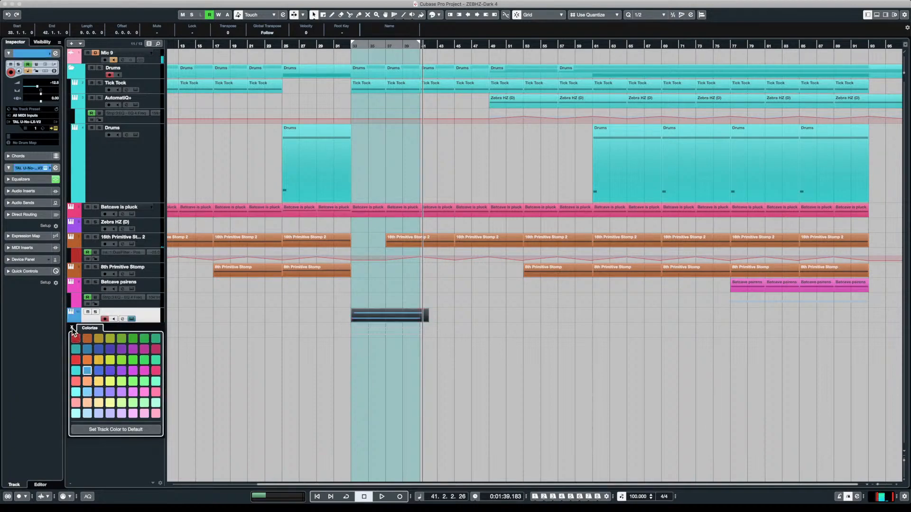
{"action": "double_click", "coordinate": [127, 313]}
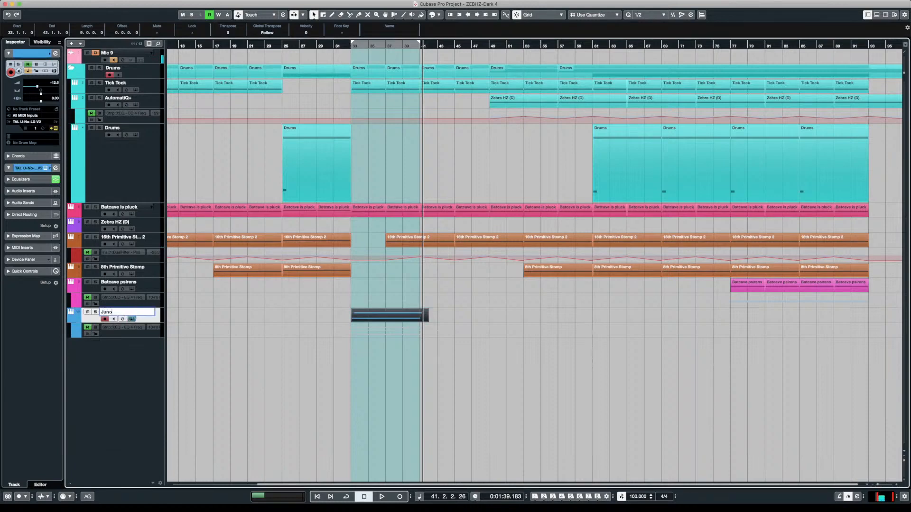
{"action": "key", "text": "Return"}
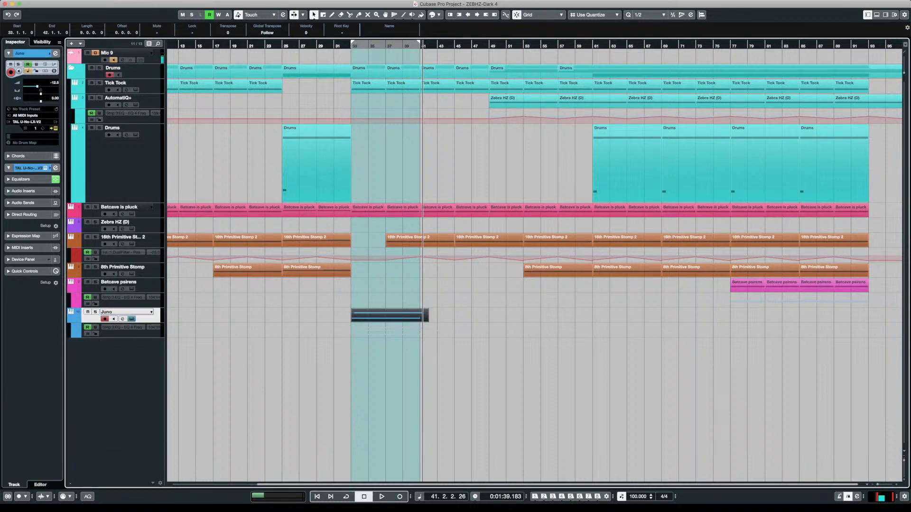
{"action": "double_click", "coordinate": [123, 313]}
{"action": "key", "text": "Return"}
- Open the recorded Juno part for in-place editing and extend both held notes to bar 42, a length of 9 bars
{"action": "double_click", "coordinate": [372, 311]}
{"action": "scroll", "coordinate": [374, 367], "scroll_direction": "down", "scroll_amount": 2}
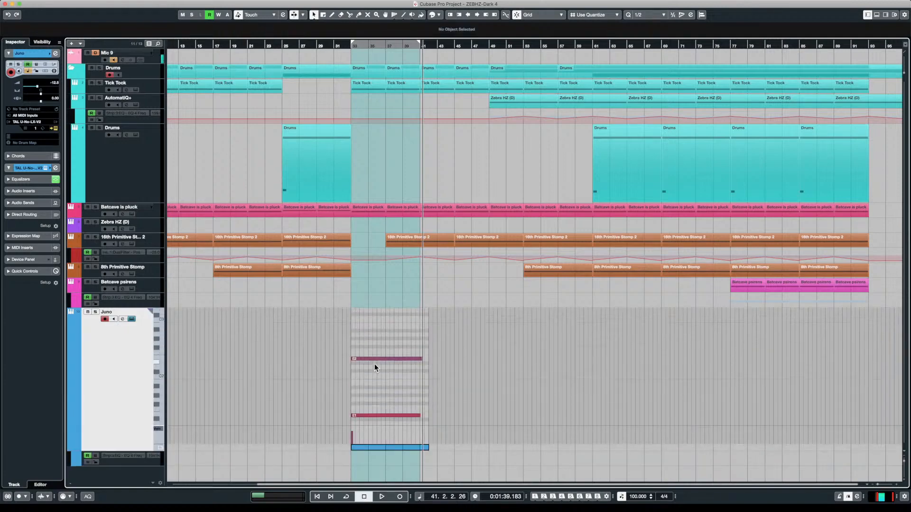
{"action": "scroll", "coordinate": [366, 349], "scroll_direction": "down", "scroll_amount": 3}
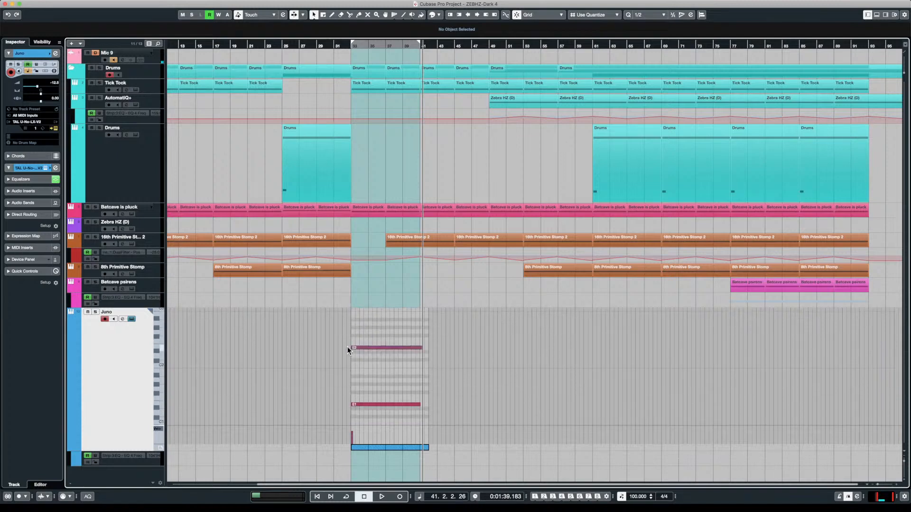
{"action": "left_click_drag", "start_coordinate": [346, 346], "coordinate": [394, 417]}
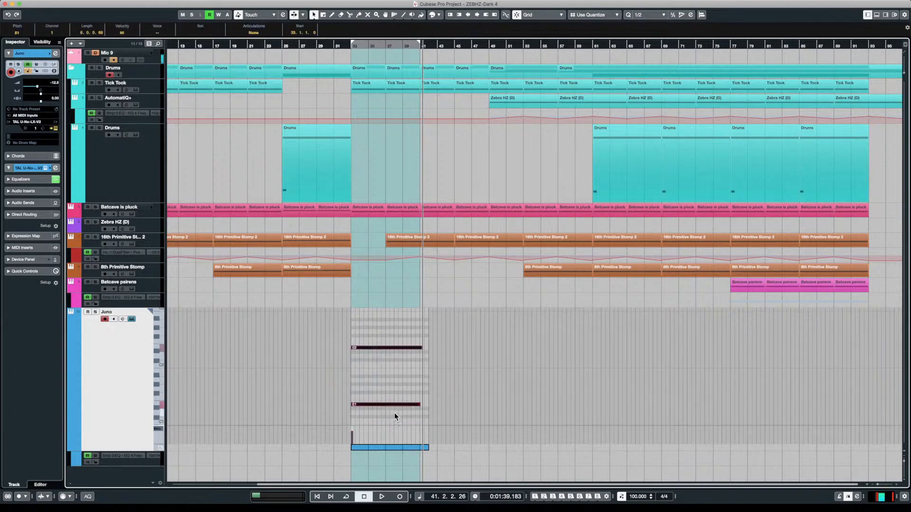
{"action": "left_click", "coordinate": [359, 370]}
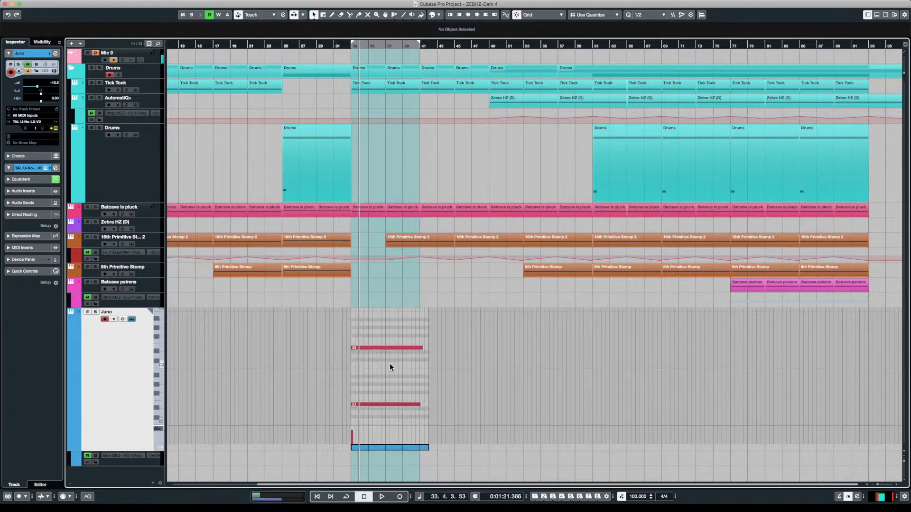
{"action": "scroll", "coordinate": [392, 353], "scroll_direction": "up", "scroll_amount": 5}
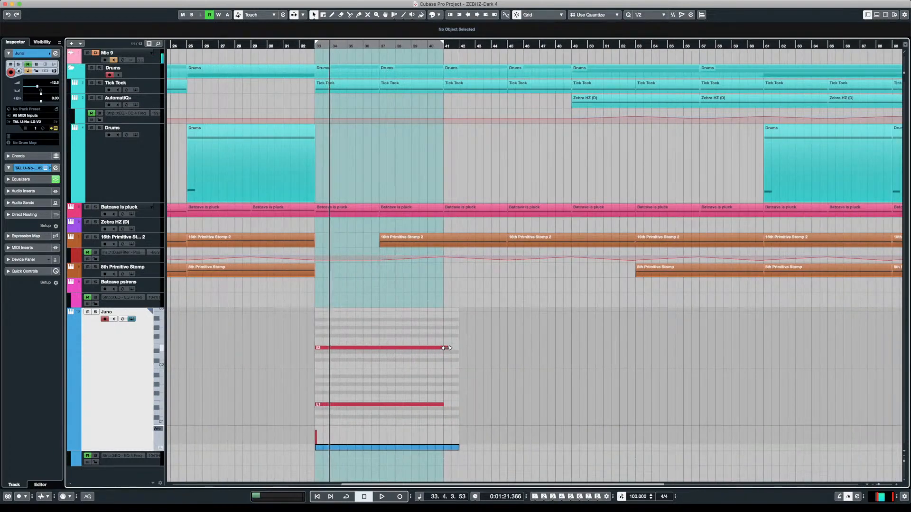
{"action": "left_click_drag", "start_coordinate": [445, 348], "coordinate": [455, 353]}
{"action": "left_click_drag", "start_coordinate": [442, 404], "coordinate": [458, 406]}
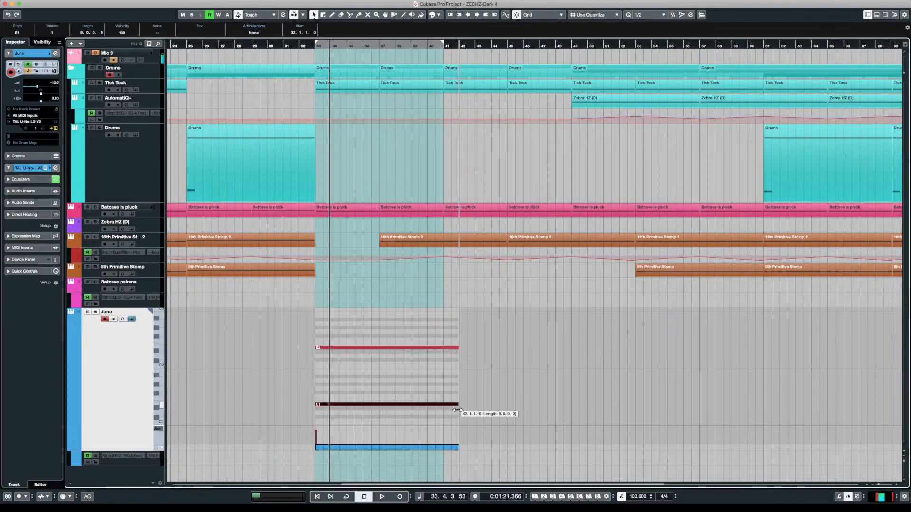
- Play the arrangement around bar 32, solo the Juno track and loop playback from bar 33 to bar 41
{"action": "left_click", "coordinate": [304, 362]}
{"action": "key", "text": "space"}
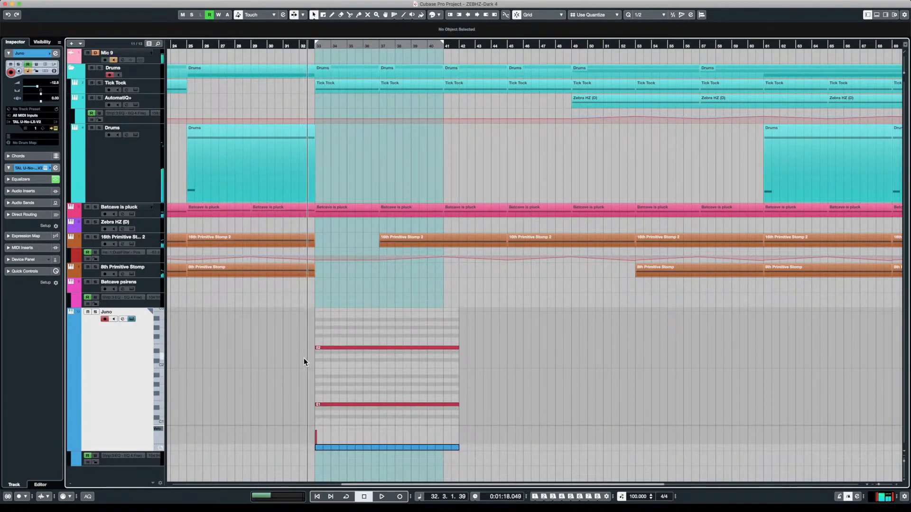
{"action": "left_click_drag", "start_coordinate": [297, 346], "coordinate": [353, 417]}
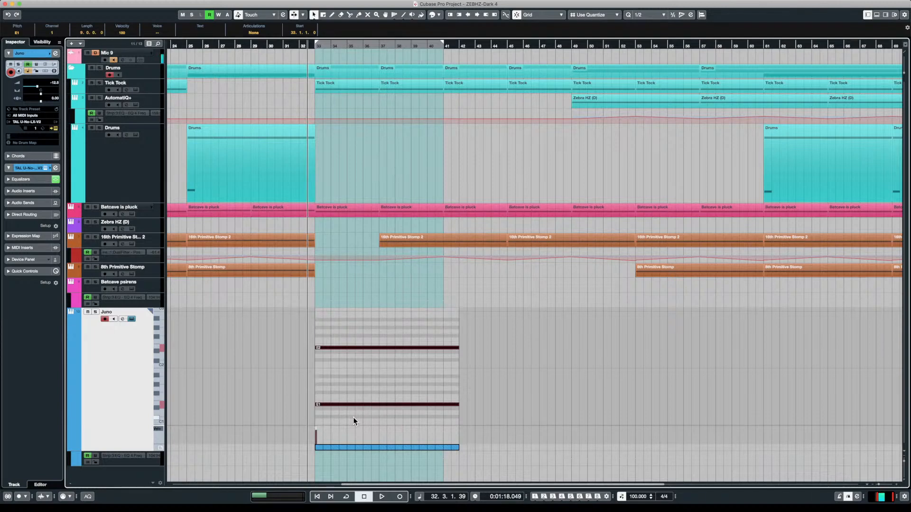
{"action": "key", "text": "space"}
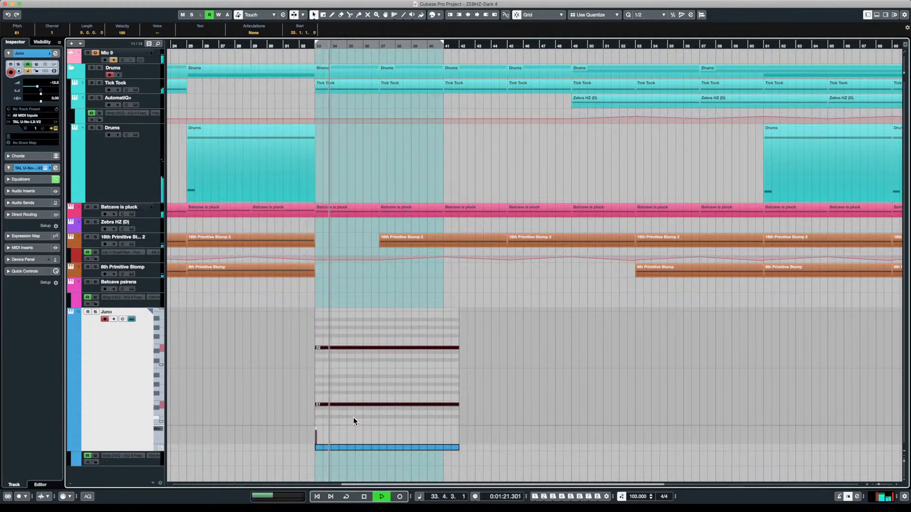
{"action": "left_click", "coordinate": [95, 312]}
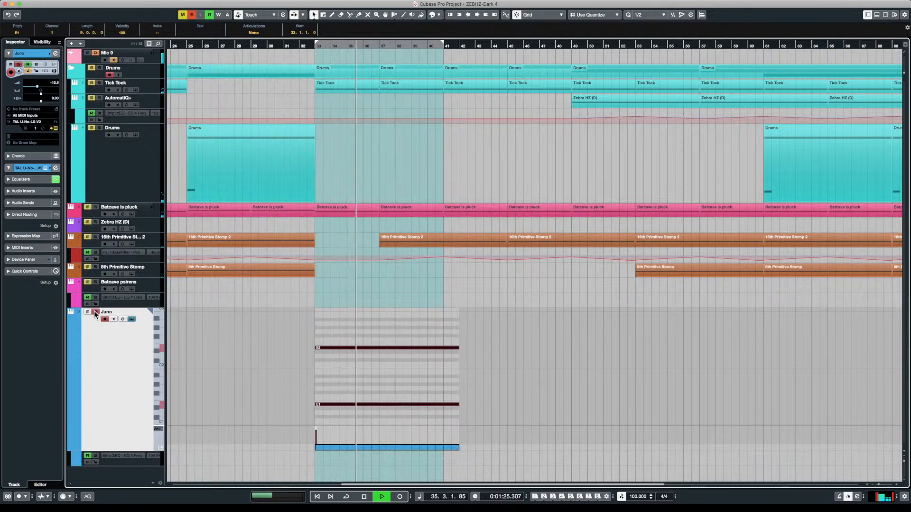
{"action": "key", "text": "KP_Divide"}
{"action": "key", "text": "KP_1"}
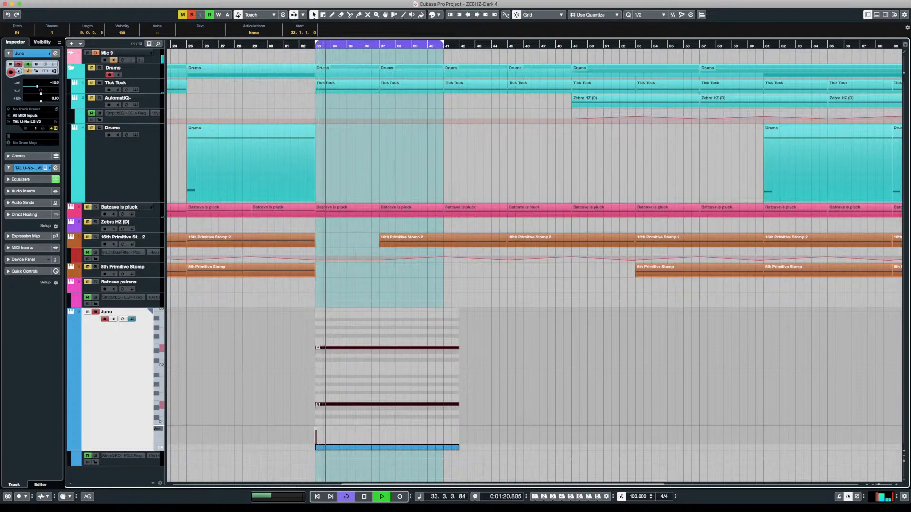
- Open the Juno track's synth, reposition its window above the notes and open its preset browser
{"action": "key", "text": "e"}
{"action": "left_click_drag", "start_coordinate": [718, 75], "coordinate": [632, 38]}
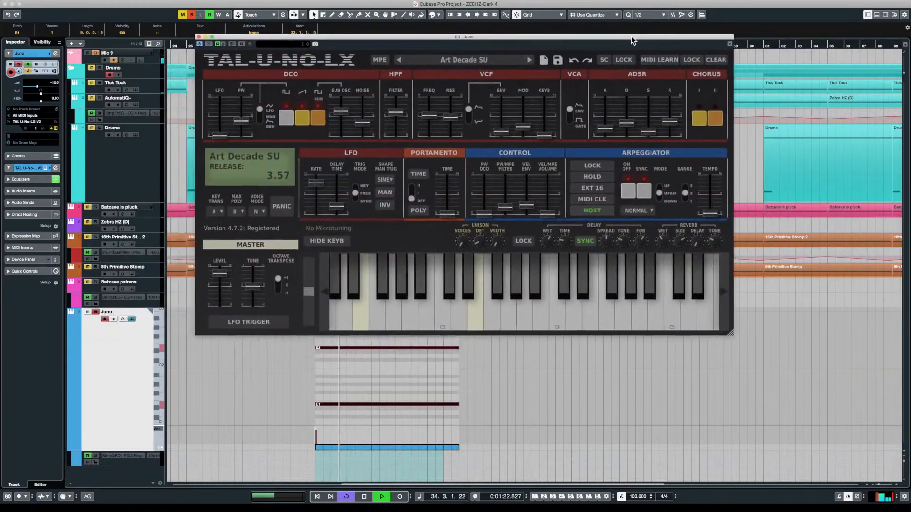
{"action": "left_click", "coordinate": [543, 60]}
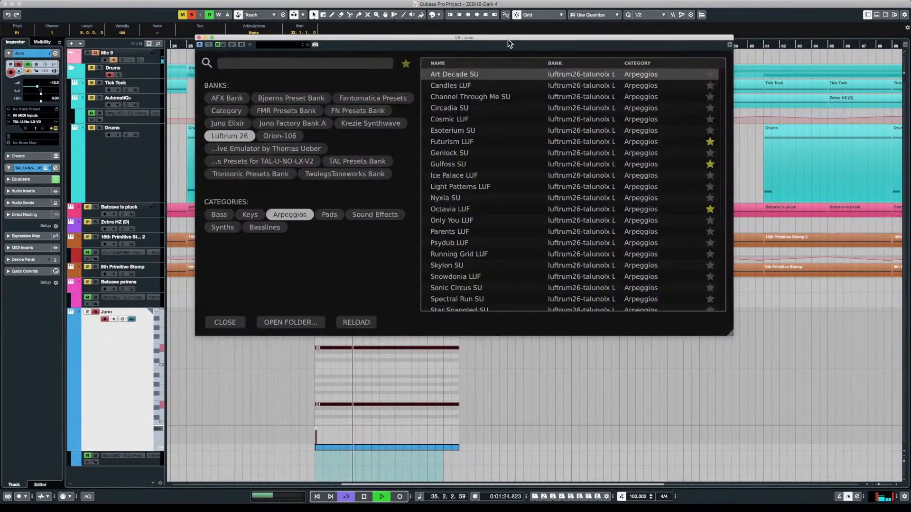
{"action": "left_click_drag", "start_coordinate": [508, 39], "coordinate": [538, 37]}
- Audition the Luftrum 26 arpeggio presets from Candles LUF to Esoterium SU, load Futurism LUF and close the synth window
{"action": "left_click", "coordinate": [491, 84]}
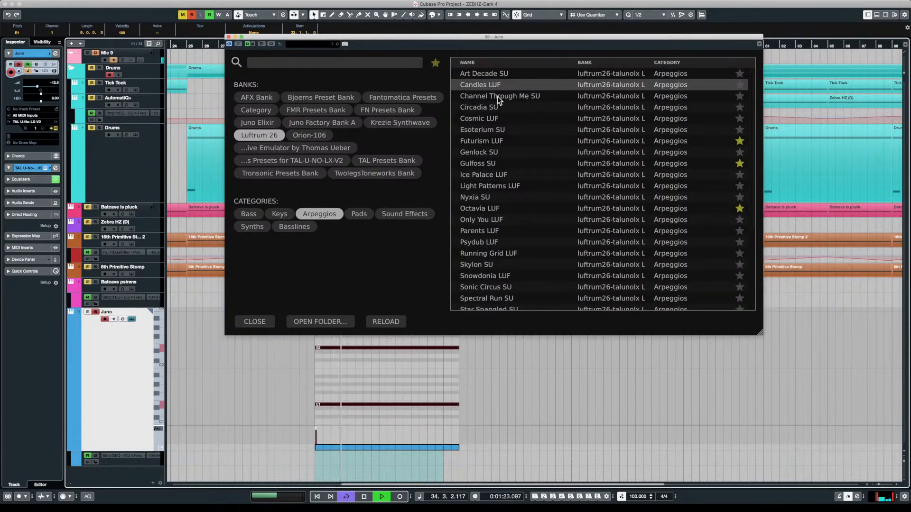
{"action": "left_click", "coordinate": [497, 95]}
{"action": "left_click", "coordinate": [485, 108]}
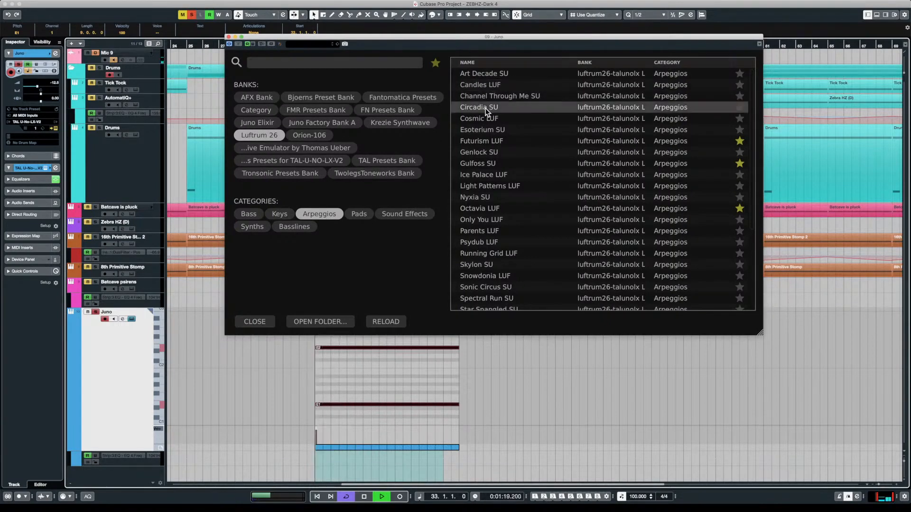
{"action": "left_click", "coordinate": [491, 118]}
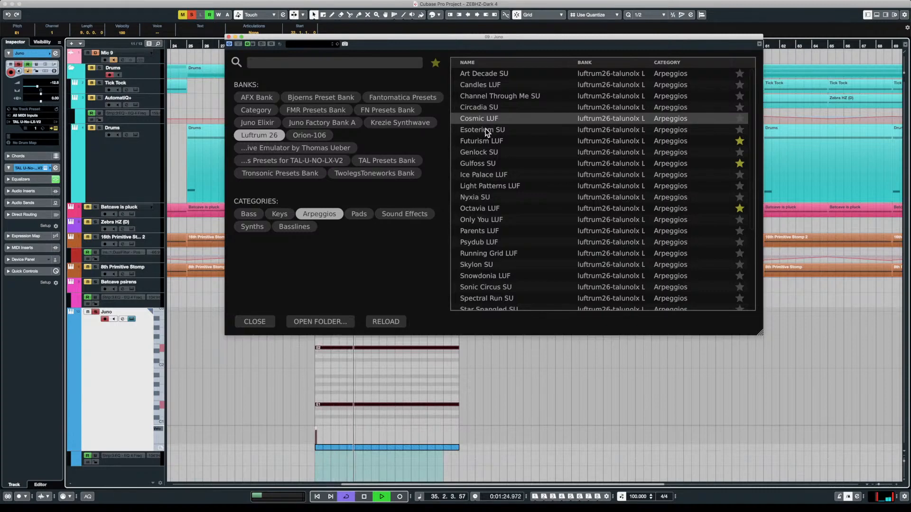
{"action": "left_click", "coordinate": [485, 129]}
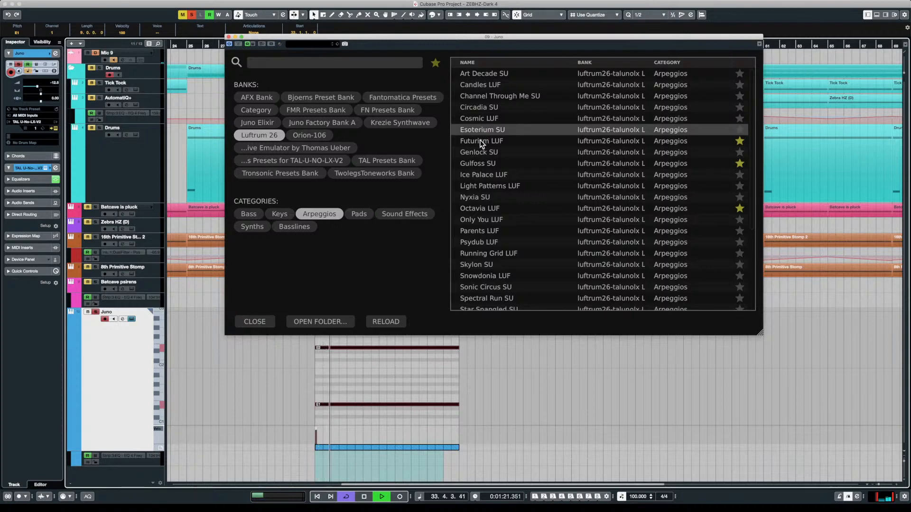
{"action": "left_click", "coordinate": [480, 141]}
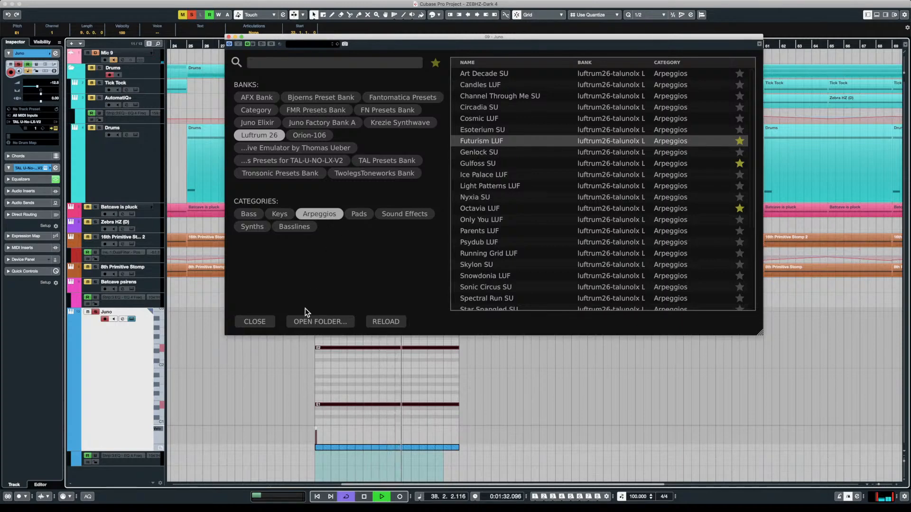
{"action": "left_click", "coordinate": [228, 37]}
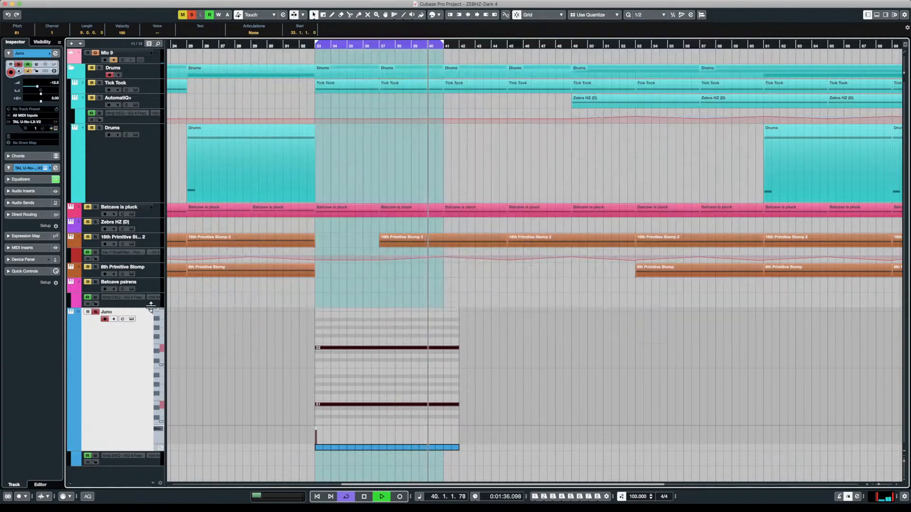
- Clear the Juno note selection, stop the loop playback and select both held notes again
{"action": "left_click", "coordinate": [305, 321]}
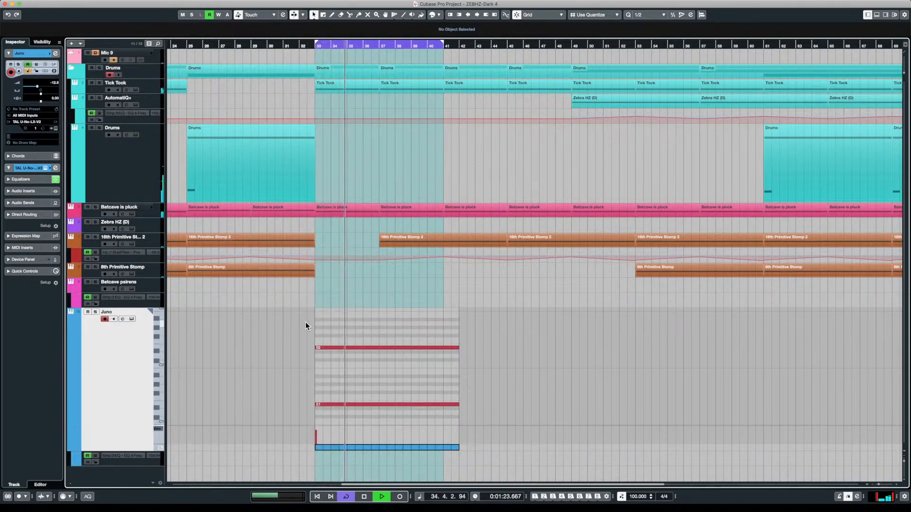
{"action": "key", "text": "space"}
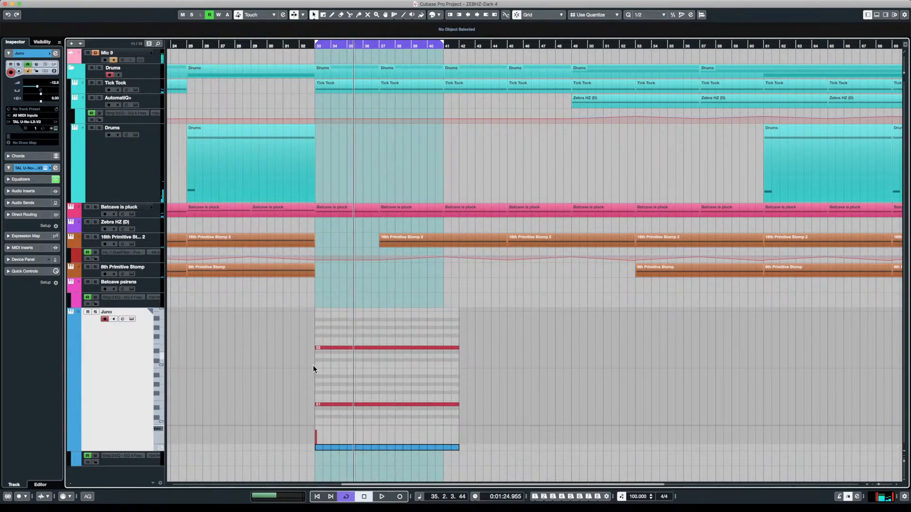
{"action": "left_click_drag", "start_coordinate": [357, 405], "coordinate": [357, 404]}
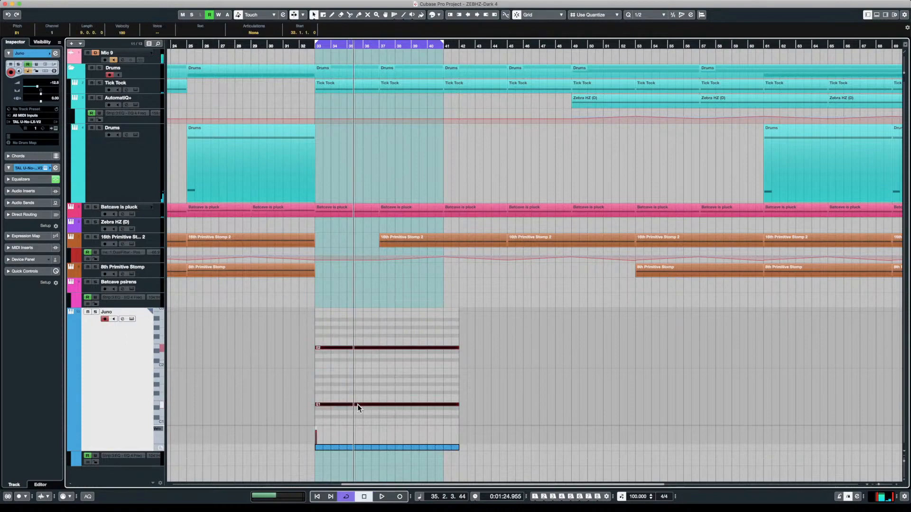
- Reopen the Juno synth's preset browser, filter it to the Luftrum 26 bank and play Art Decade SU in the loop
{"action": "key", "text": "ctrl+e"}
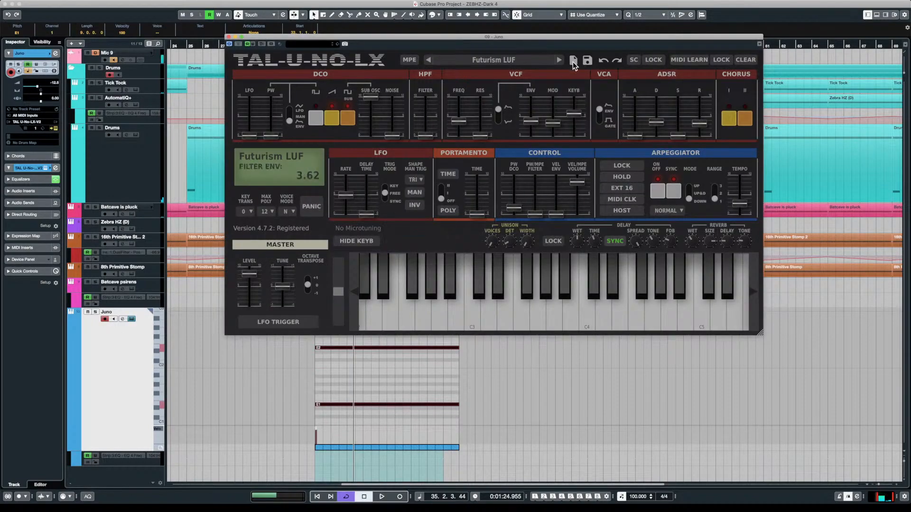
{"action": "left_click", "coordinate": [572, 60]}
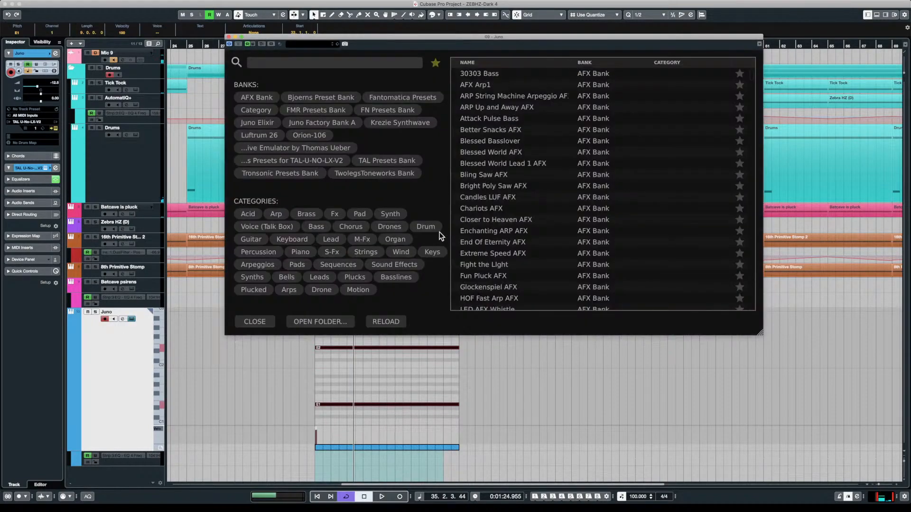
{"action": "left_click", "coordinate": [270, 136]}
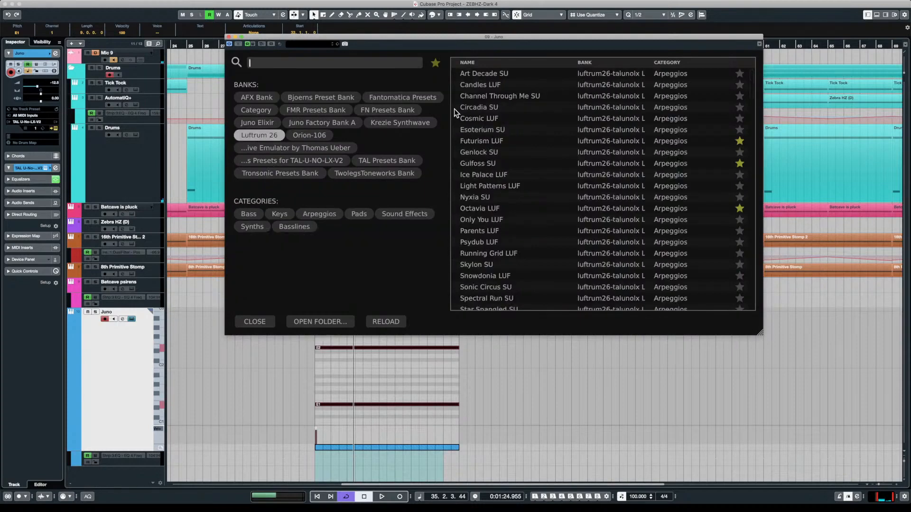
{"action": "left_click", "coordinate": [493, 74]}
{"action": "left_click", "coordinate": [309, 362]}
{"action": "key", "text": "space"}
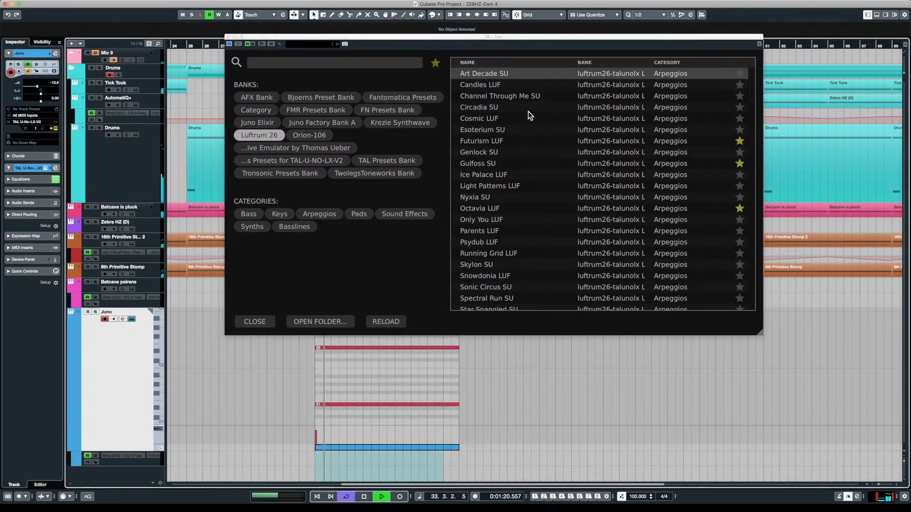
- Restrict the Luftrum 26 presets to Arpeggios while auditioning Ice Palace LUF, Light Patterns LUF, Cosmic LUF, Art Decade SU, Octavia LUF and Only You LUF
{"action": "left_click", "coordinate": [503, 176]}
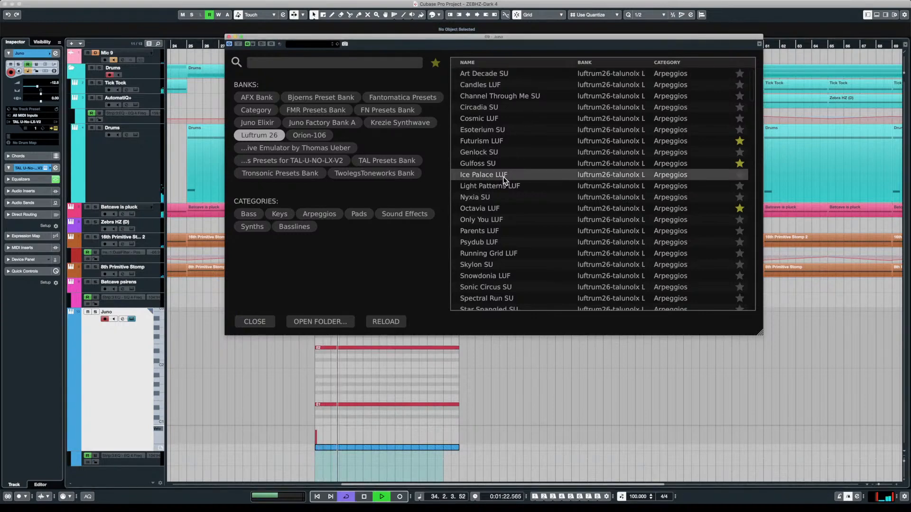
{"action": "left_click", "coordinate": [497, 188]}
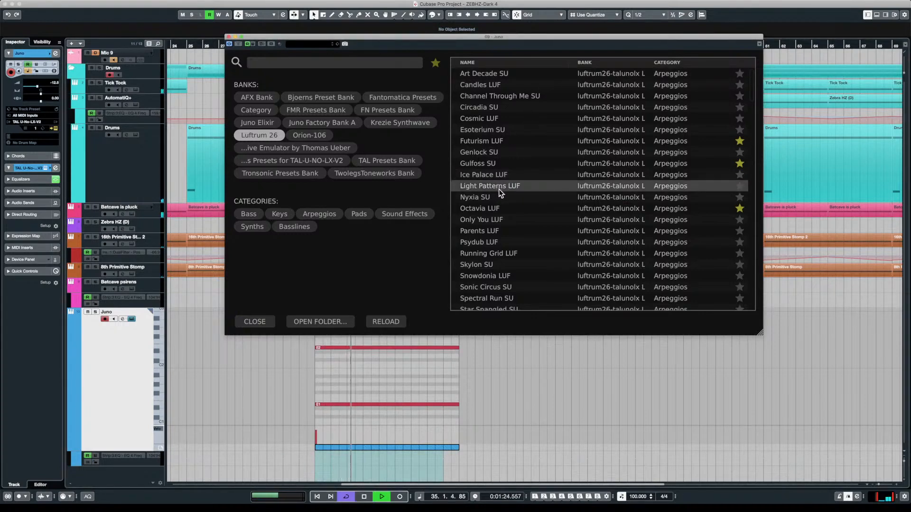
{"action": "left_click", "coordinate": [312, 215]}
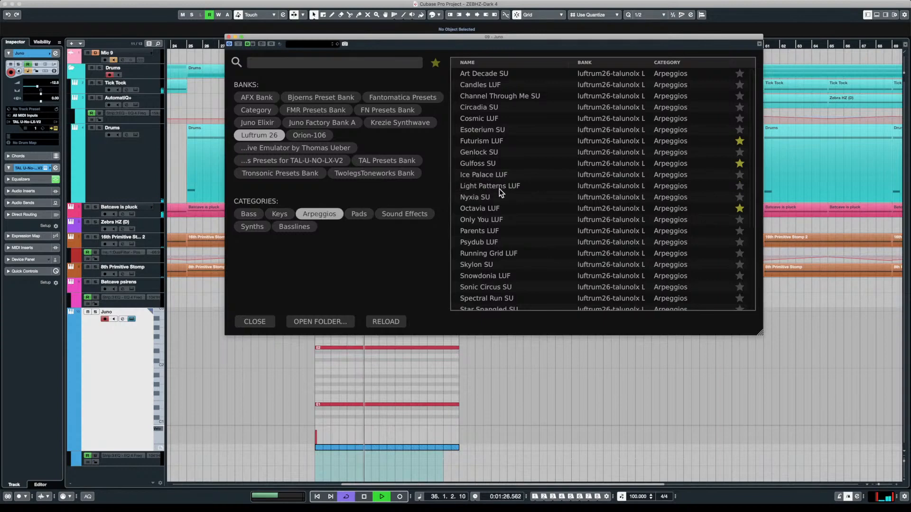
{"action": "left_click", "coordinate": [490, 119]}
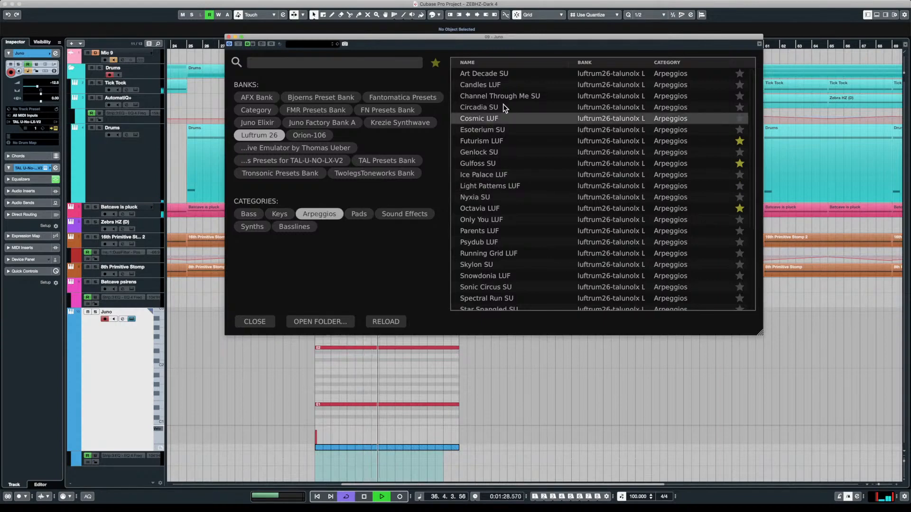
{"action": "left_click", "coordinate": [495, 74]}
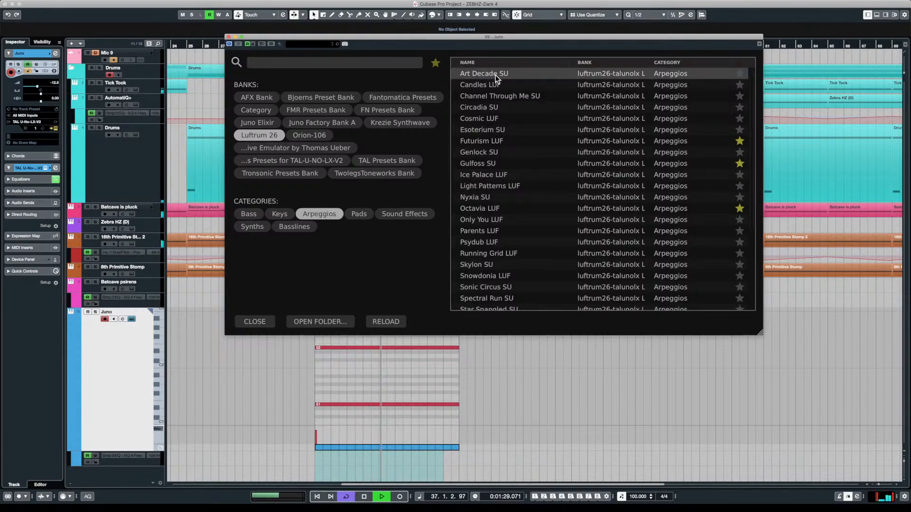
{"action": "left_click", "coordinate": [494, 210]}
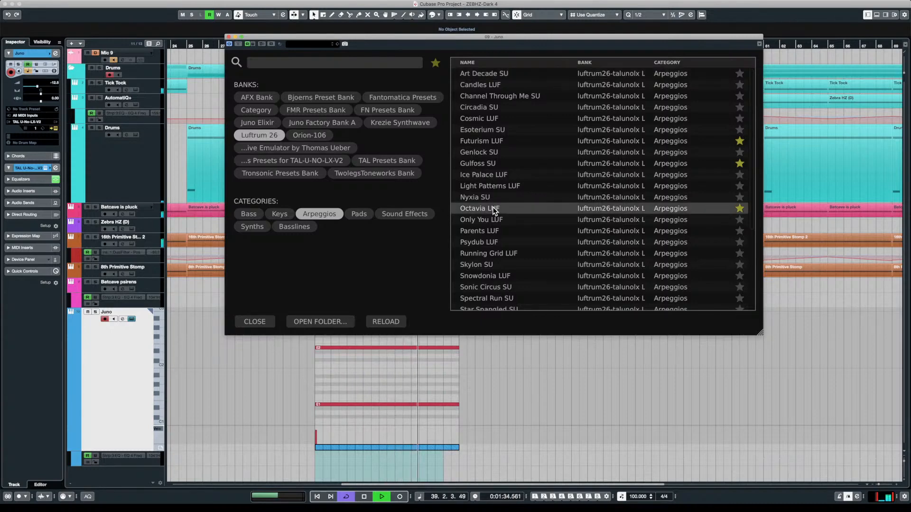
{"action": "left_click", "coordinate": [494, 221]}
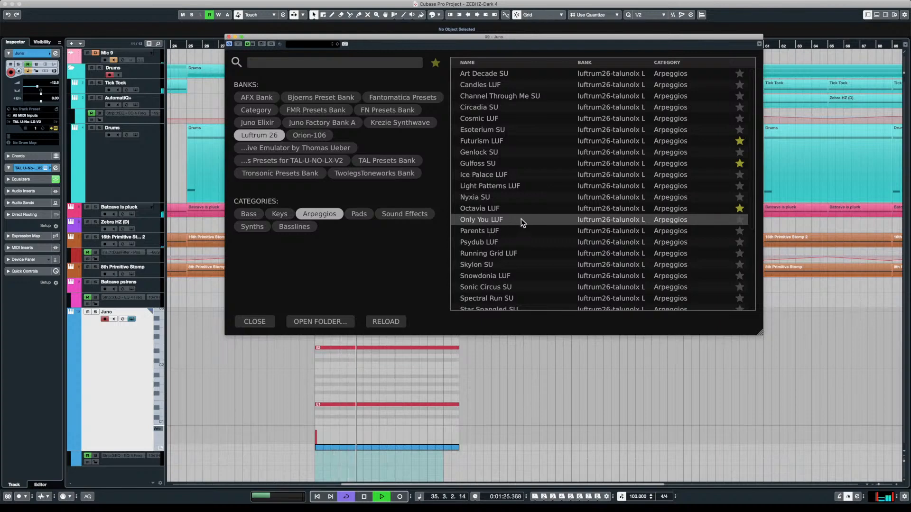
- Audition the arpeggio presets Parents LUF, Psydub LUF, Skylon SU, Snowdonia LUF, Stargazer LUF, Swayer SU and Syntral SU
{"action": "scroll", "coordinate": [521, 219], "scroll_direction": "down", "scroll_amount": 2}
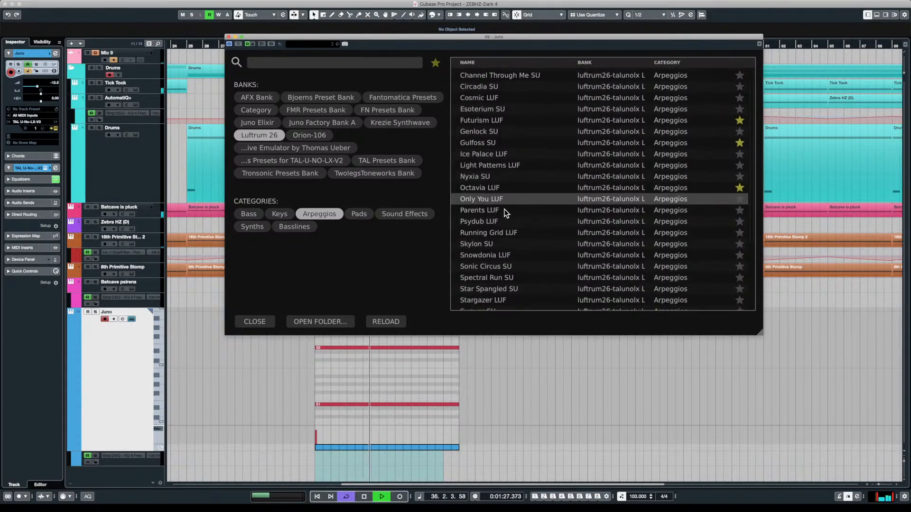
{"action": "left_click", "coordinate": [502, 212]}
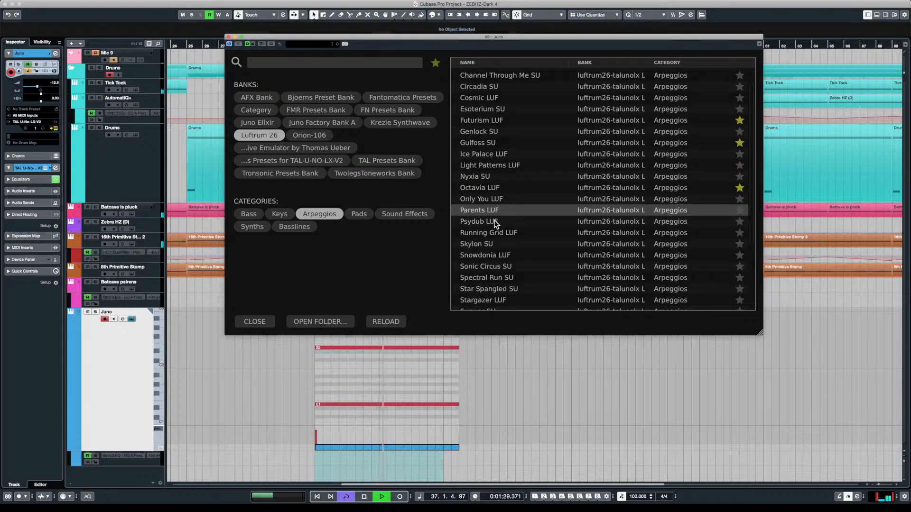
{"action": "left_click", "coordinate": [496, 221]}
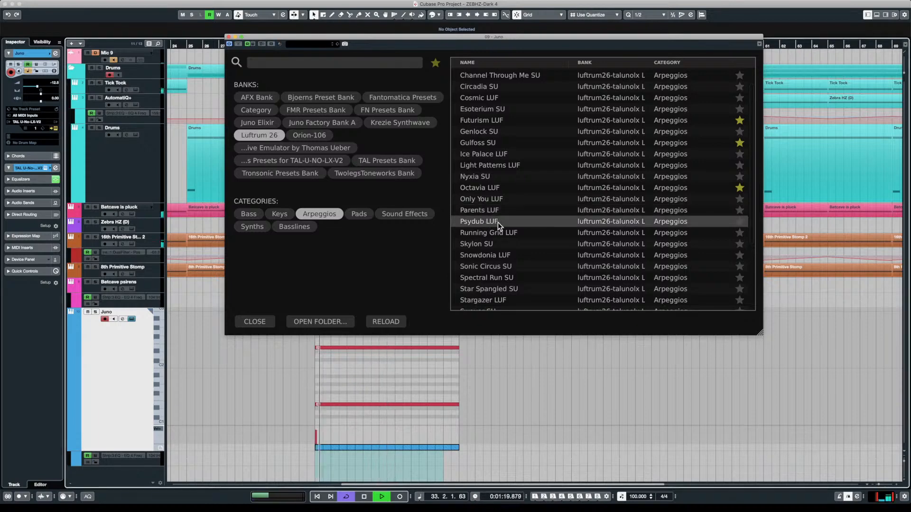
{"action": "left_click", "coordinate": [495, 244]}
{"action": "scroll", "coordinate": [512, 206], "scroll_direction": "down", "scroll_amount": 1}
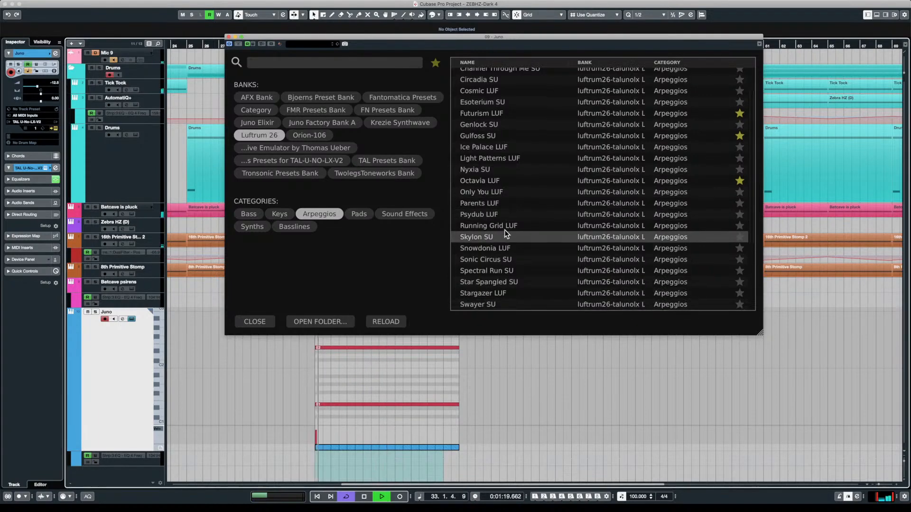
{"action": "left_click", "coordinate": [502, 248]}
{"action": "scroll", "coordinate": [513, 198], "scroll_direction": "down", "scroll_amount": 3}
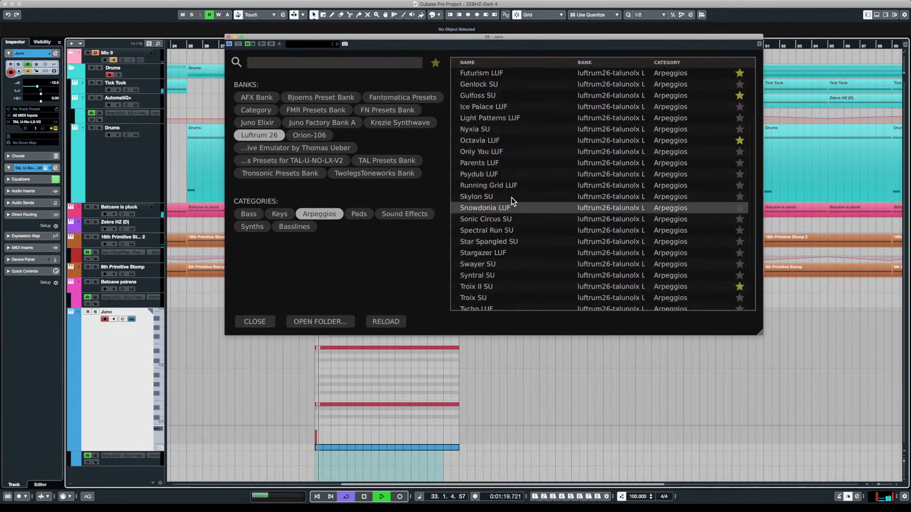
{"action": "left_click", "coordinate": [494, 251]}
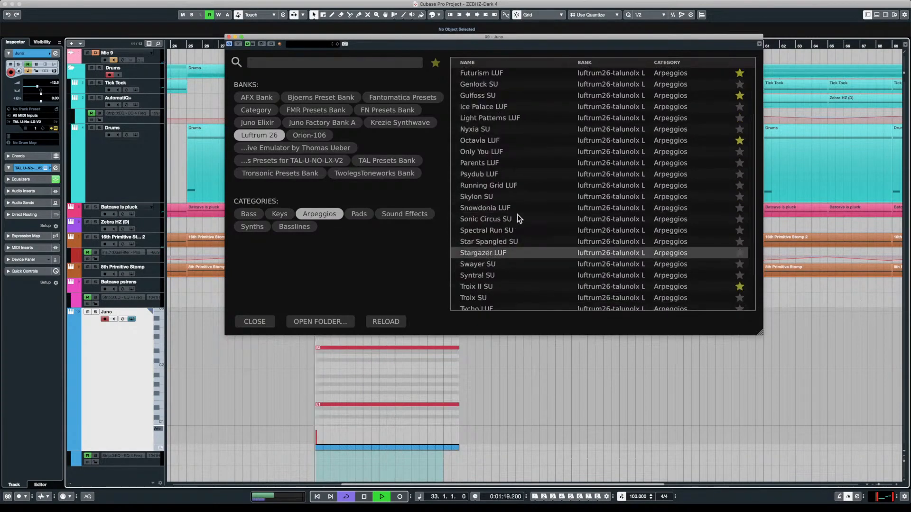
{"action": "left_click", "coordinate": [486, 264]}
{"action": "scroll", "coordinate": [512, 188], "scroll_direction": "down", "scroll_amount": 3}
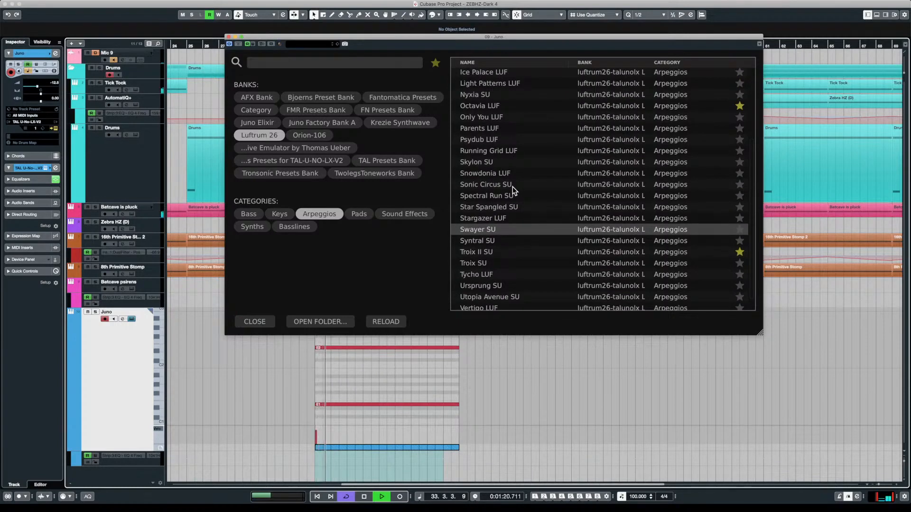
{"action": "scroll", "coordinate": [512, 187], "scroll_direction": "down", "scroll_amount": 1}
{"action": "key", "text": "Down"}
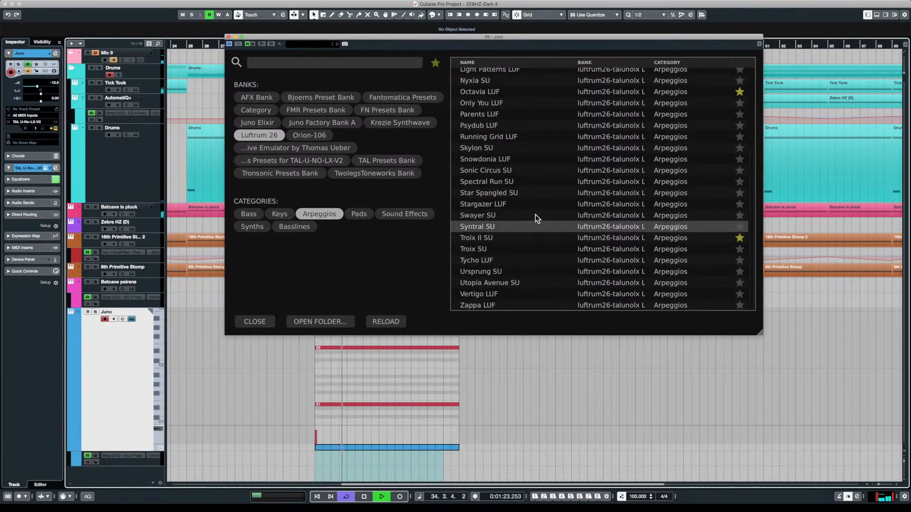
- Load the Art Decade SU preset on the Juno track and close the synth window
{"action": "scroll", "coordinate": [535, 214], "scroll_direction": "up", "scroll_amount": 5}
{"action": "left_click", "coordinate": [499, 76]}
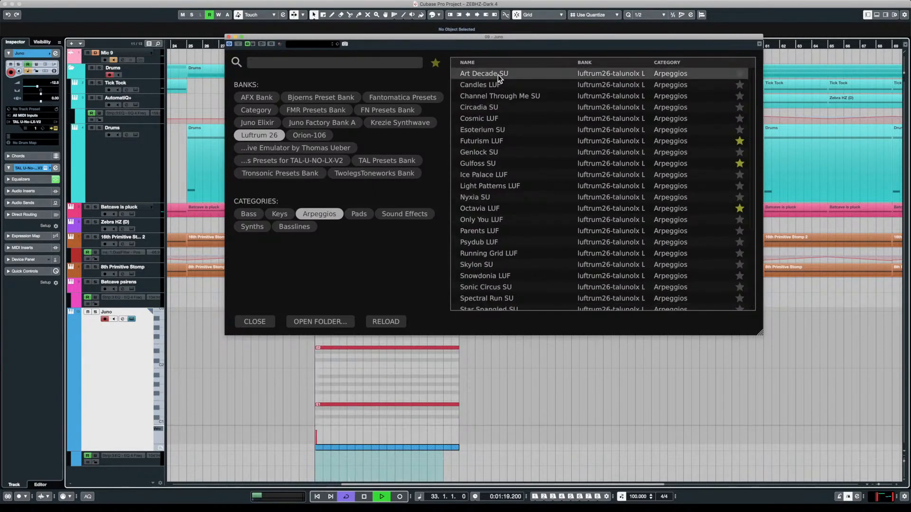
{"action": "left_click", "coordinate": [228, 37]}
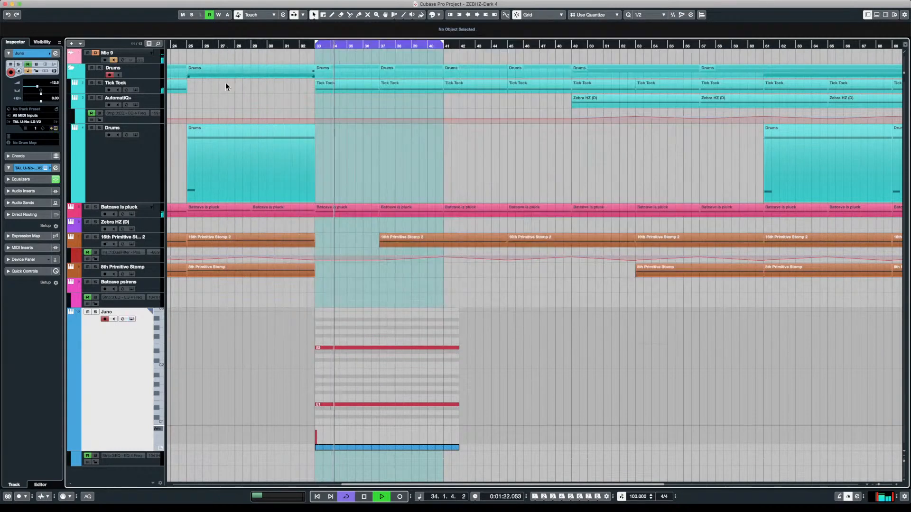
- Open the Juno channel settings, compare the sound with the 4 HI equalizer band off and on, and close them
{"action": "left_click", "coordinate": [122, 318]}
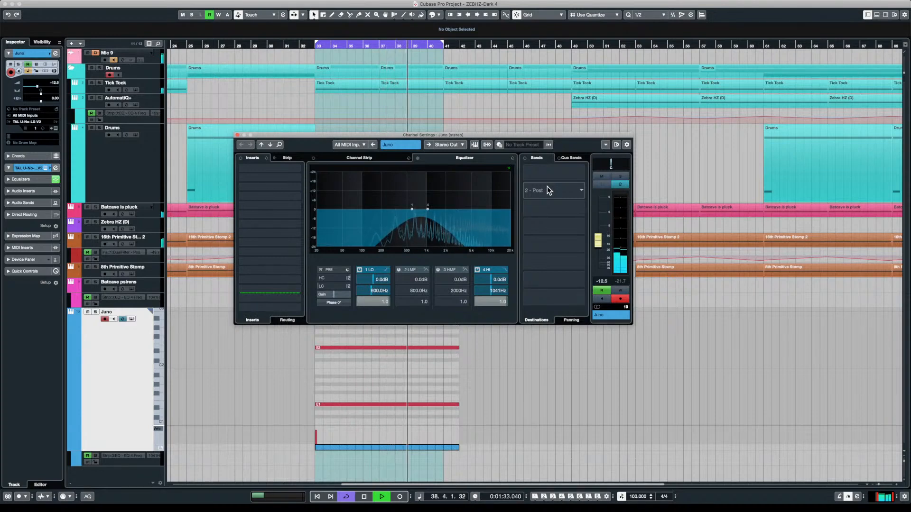
{"action": "left_click", "coordinate": [477, 270]}
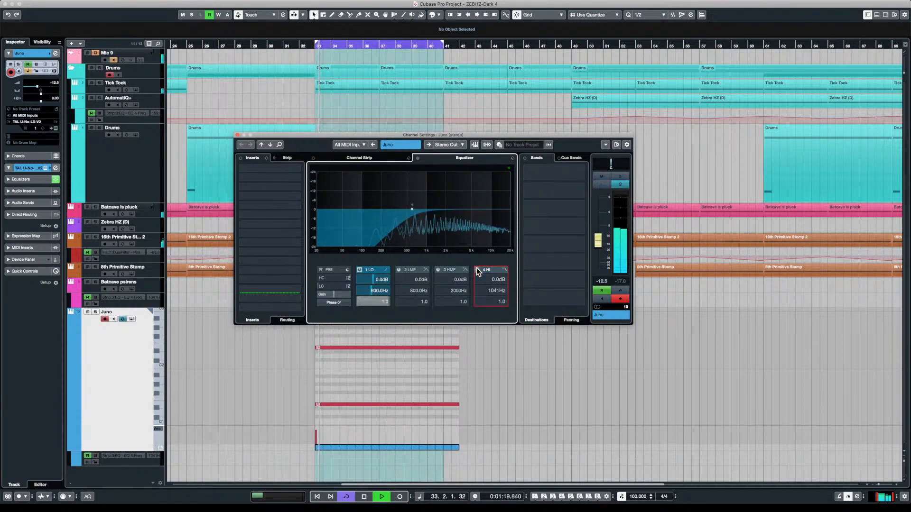
{"action": "left_click", "coordinate": [477, 270]}
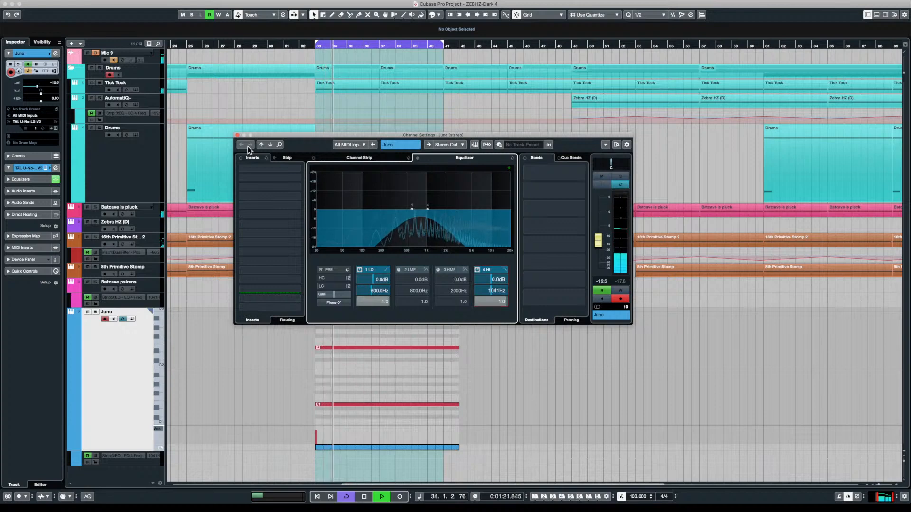
{"action": "left_click", "coordinate": [236, 136]}
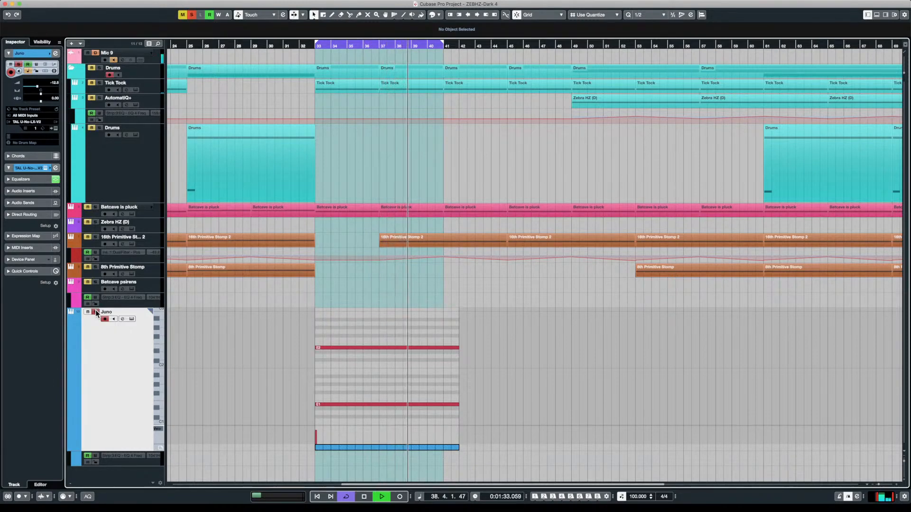
- With Juno soloed, switch off the 4 HI equalizer band in its channel settings and lower its volume to -18.8 dB
{"action": "left_click", "coordinate": [122, 319]}
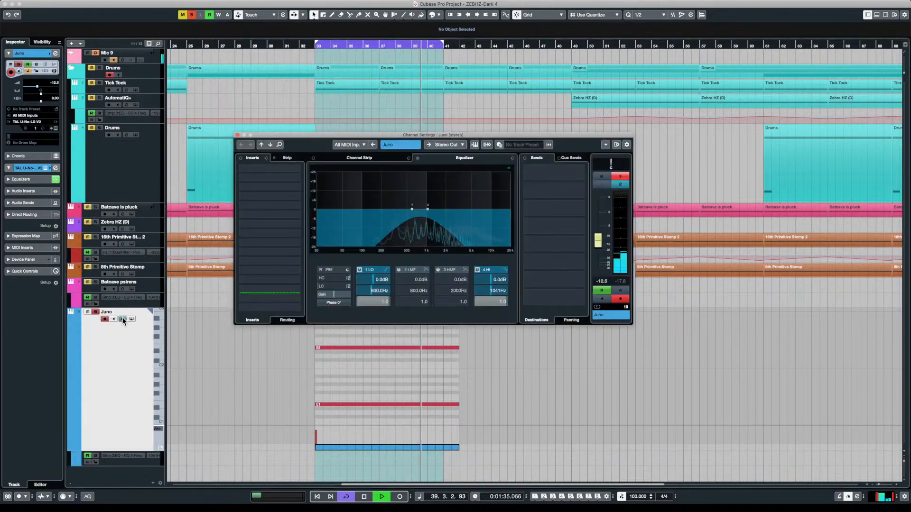
{"action": "left_click", "coordinate": [477, 270]}
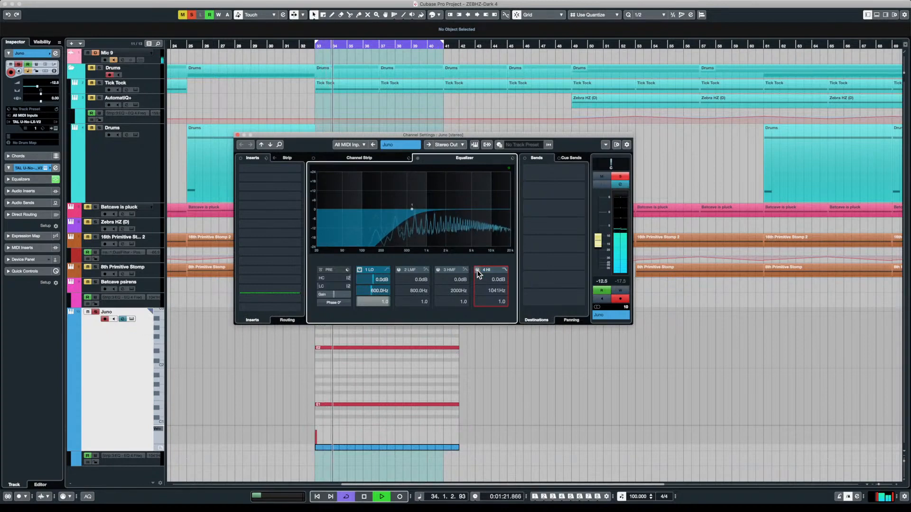
{"action": "left_click", "coordinate": [477, 270]}
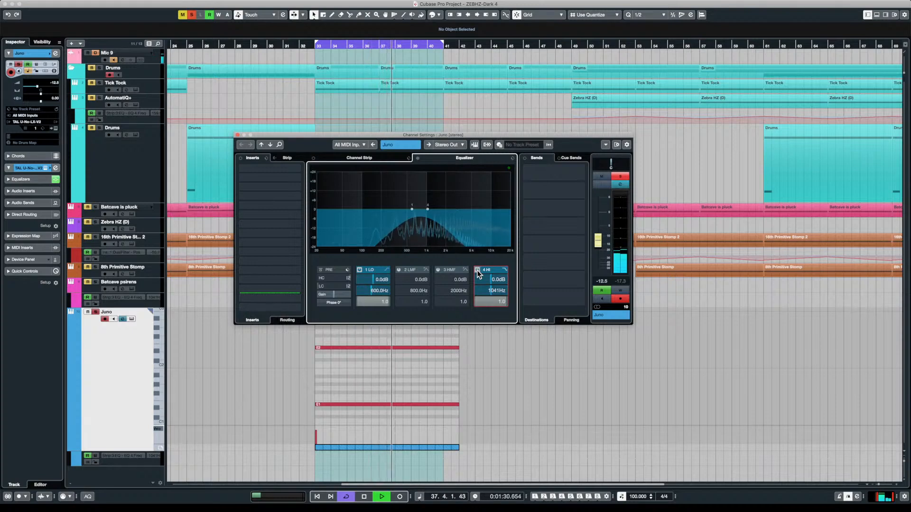
{"action": "left_click", "coordinate": [476, 270]}
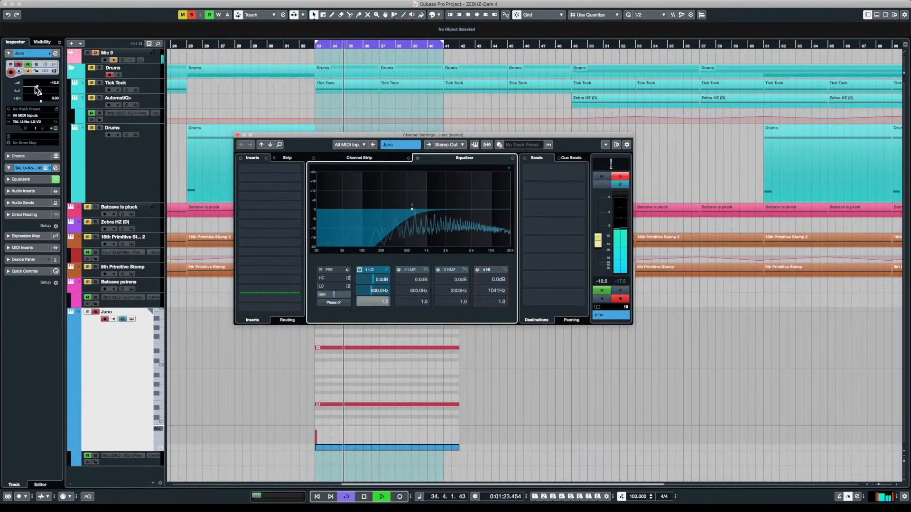
{"action": "mouse_move", "coordinate": [598, 241]}
{"action": "left_mouse_down"}
{"action": "mouse_move", "coordinate": [602, 261]}
{"action": "mouse_move", "coordinate": [597, 248]}
{"action": "left_mouse_up"}
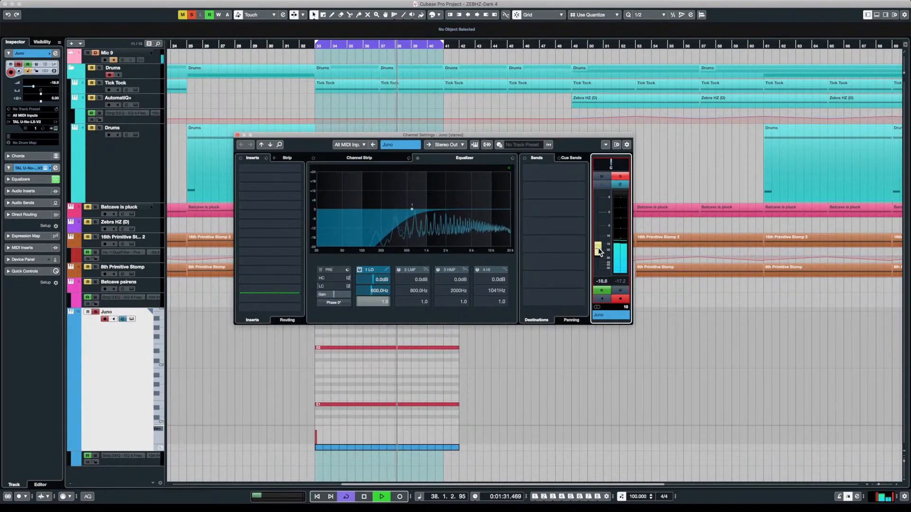
- Enable the low-pass fourth EQ band on the Juno channel and raise the channel volume to -14.2
{"action": "left_click", "coordinate": [503, 270]}
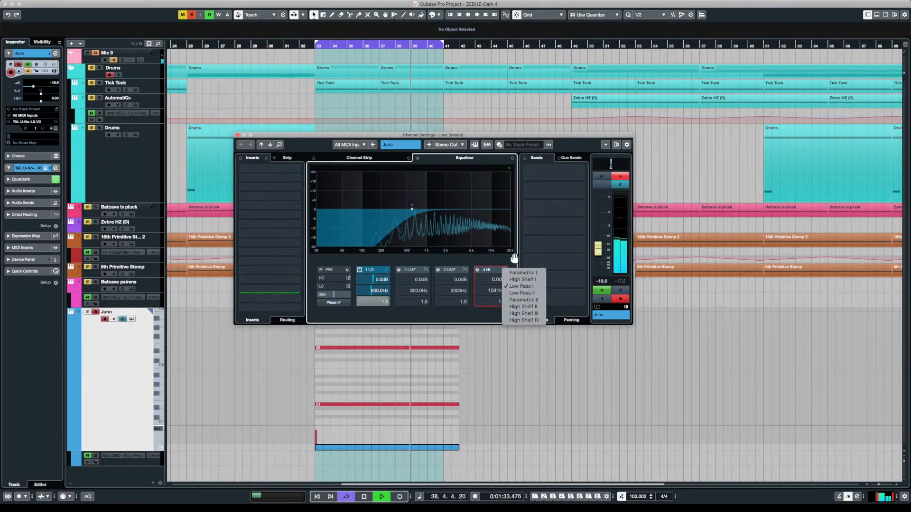
{"action": "left_click", "coordinate": [478, 270]}
{"action": "left_click", "coordinate": [478, 269]}
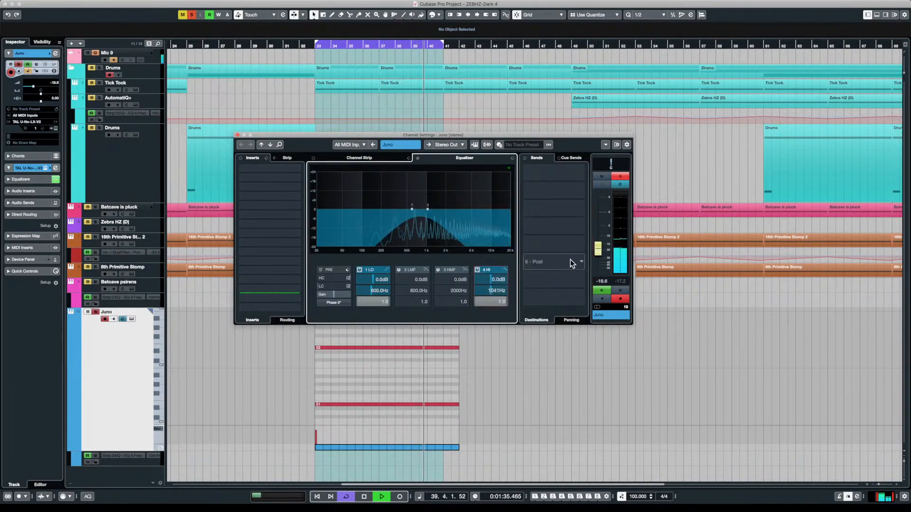
{"action": "left_click_drag", "start_coordinate": [598, 248], "coordinate": [600, 242]}
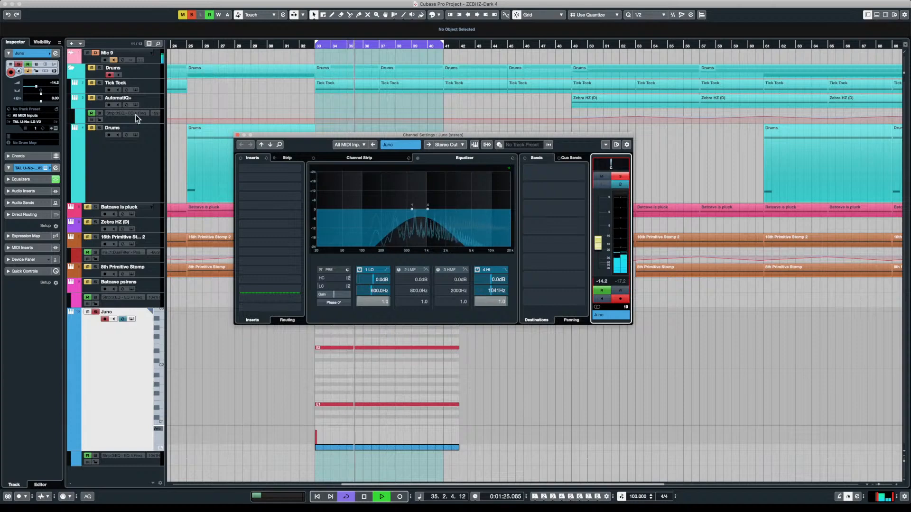
{"action": "left_click", "coordinate": [237, 135]}
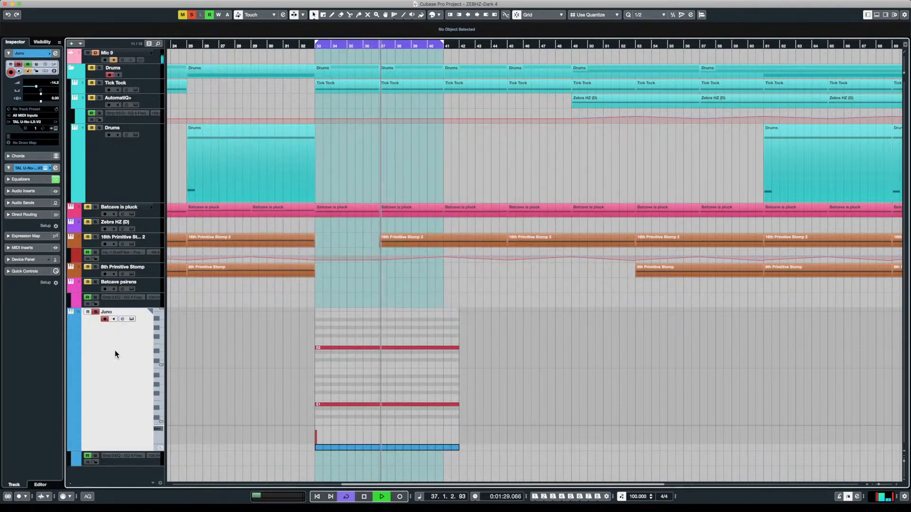
- Open the Juno track's TAL-U-NO-LX synth to view its loaded patch, and close it again
{"action": "left_click", "coordinate": [132, 319]}
{"action": "left_click_drag", "start_coordinate": [369, 41], "coordinate": [363, 43]}
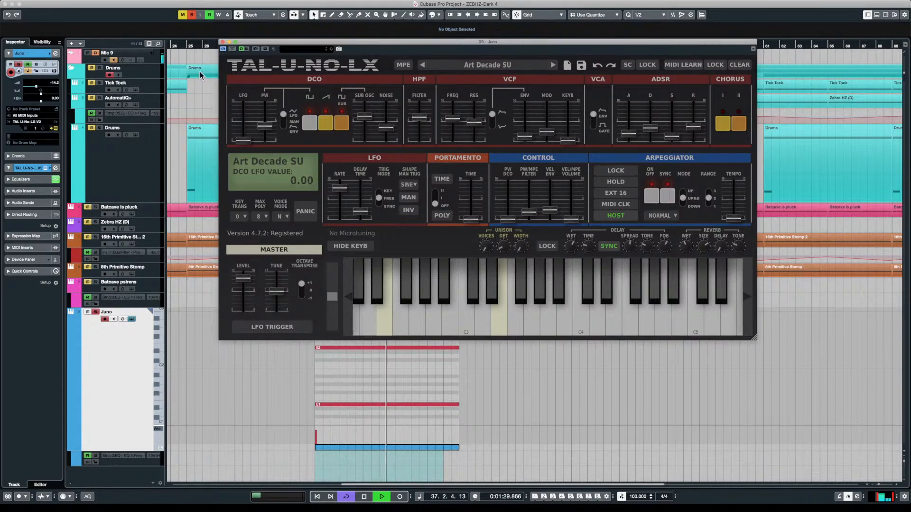
{"action": "left_click", "coordinate": [222, 43]}
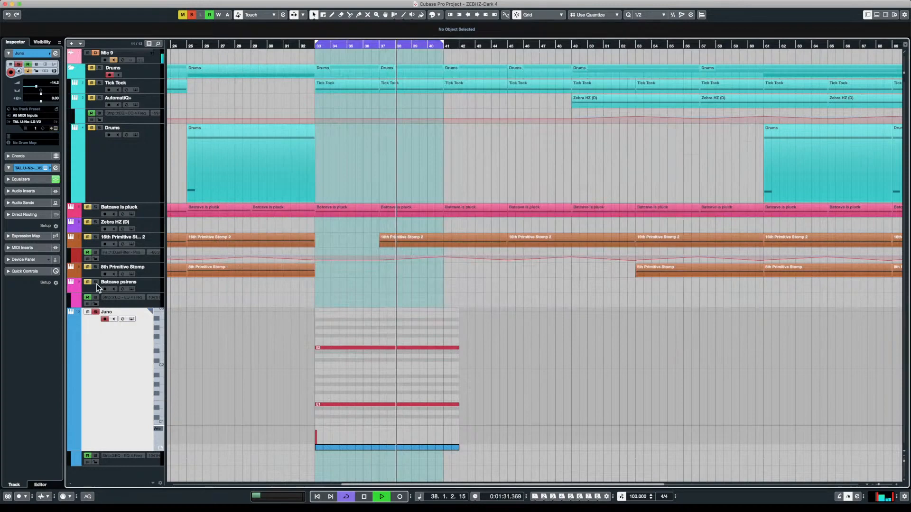
- Take the Juno track out of solo and play the full arrangement from about bar 25 with looping off
{"action": "left_click", "coordinate": [91, 311]}
{"action": "left_click", "coordinate": [351, 45]}
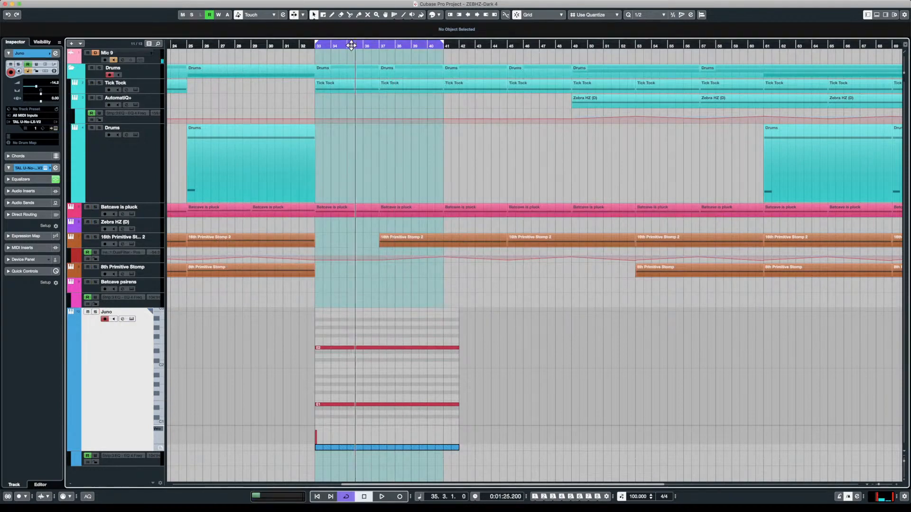
{"action": "left_click", "coordinate": [351, 45]}
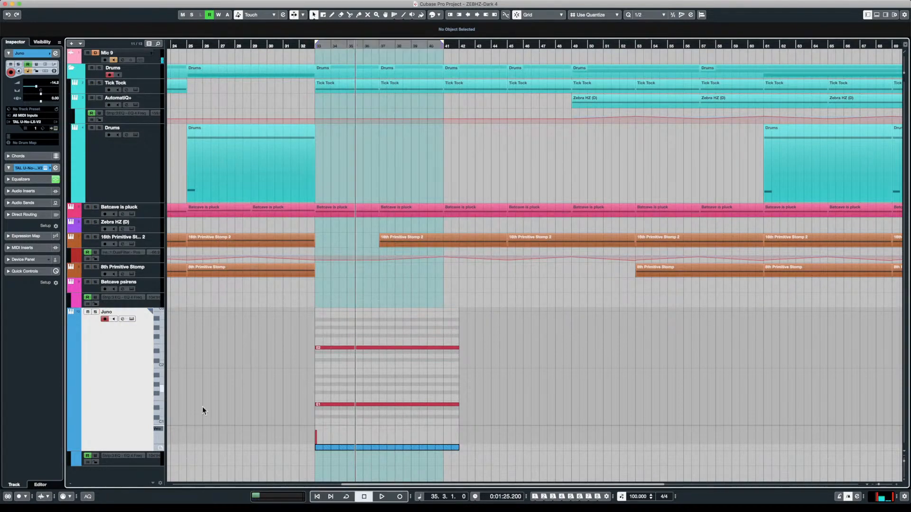
{"action": "left_click", "coordinate": [183, 142]}
{"action": "key", "text": "space"}
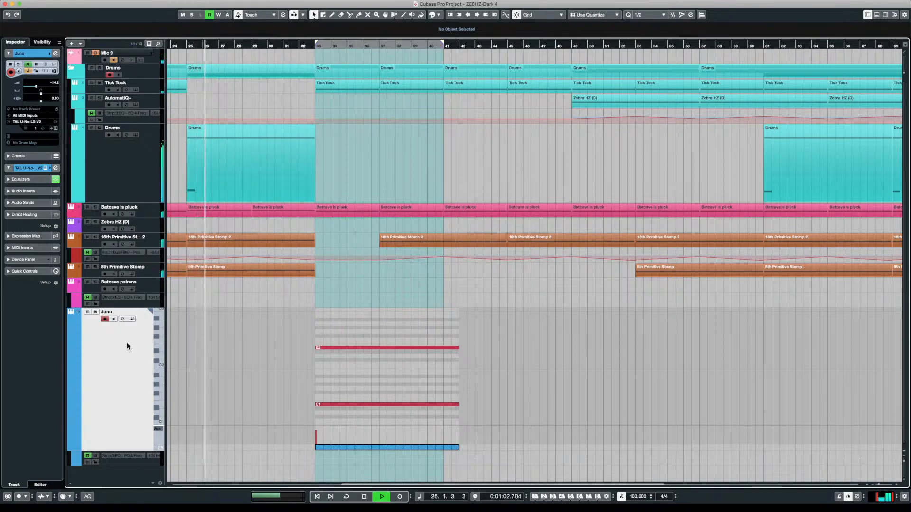
- Collapse the Juno track's in-place editor and rename the track Art Decade after its synth patch
{"action": "key", "text": "super+shift+i"}
{"action": "left_click", "coordinate": [132, 318]}
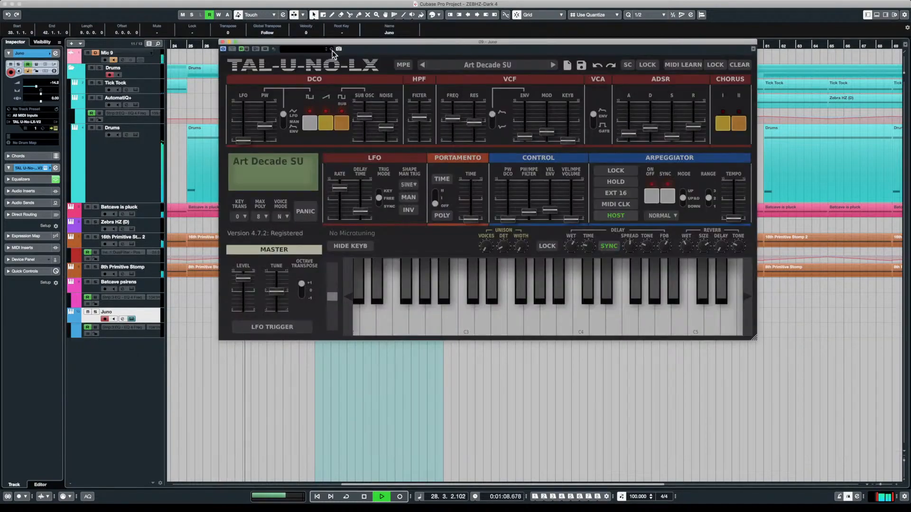
{"action": "left_click", "coordinate": [223, 43]}
{"action": "double_click", "coordinate": [117, 313]}
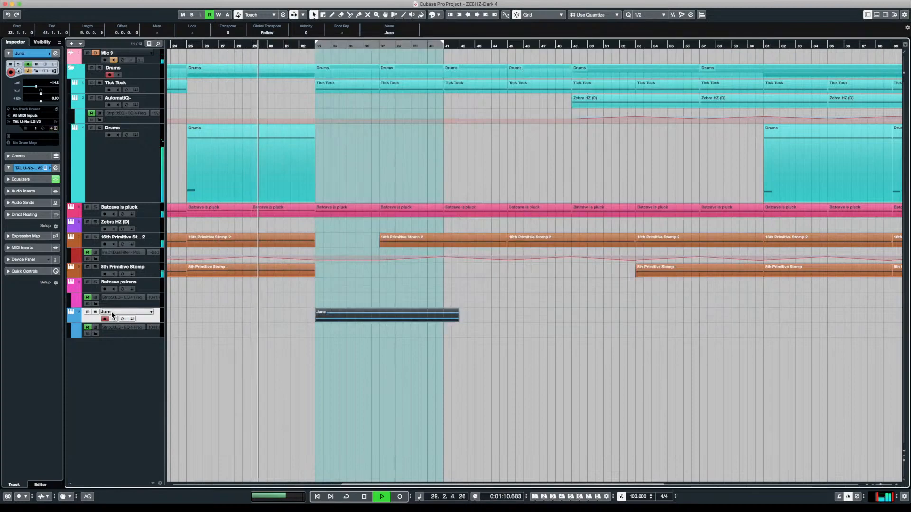
{"action": "type", "text": "Ar"}
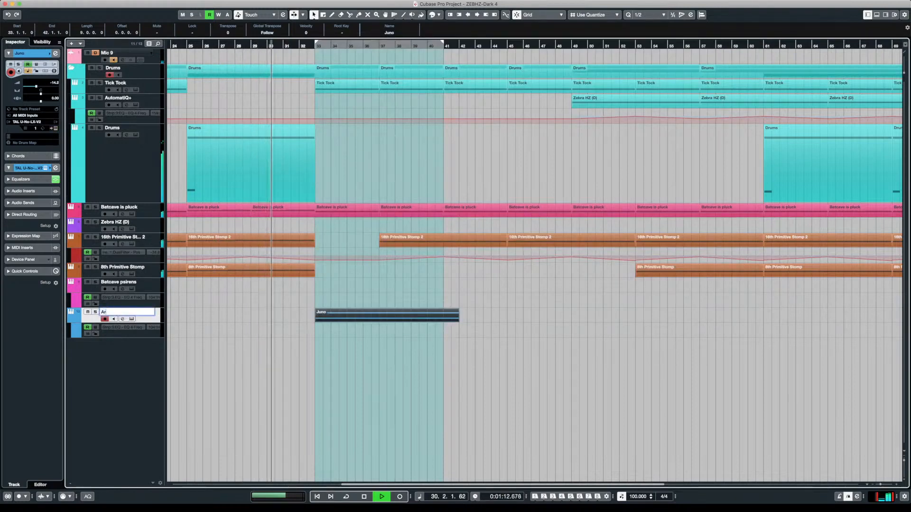
{"action": "type", "text": "t Decade"}
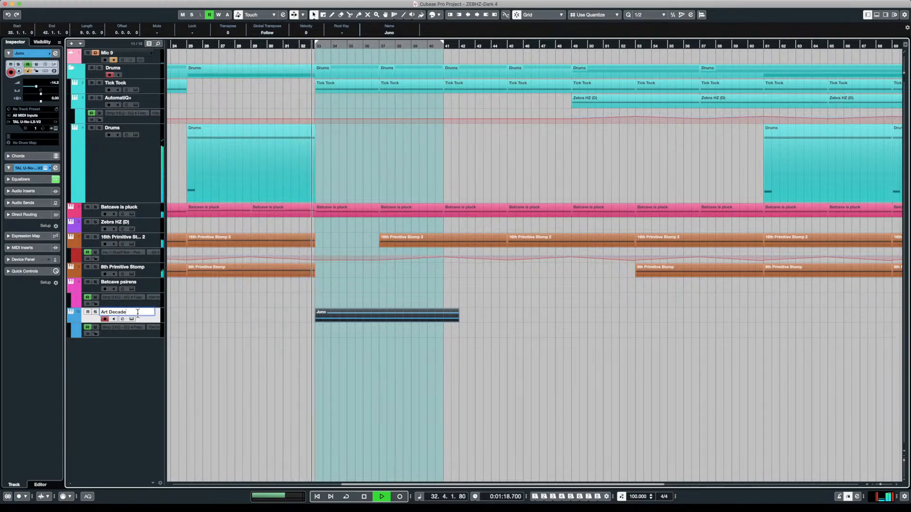
{"action": "key", "text": "Return"}
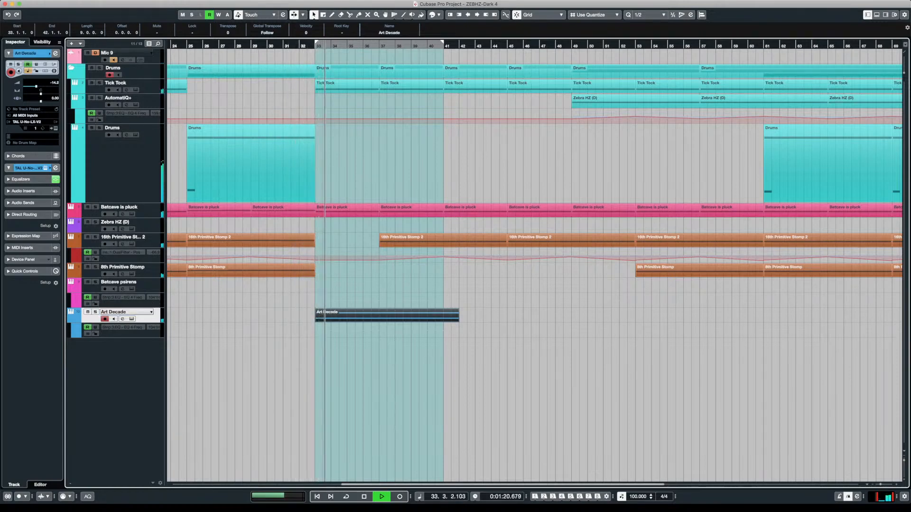
- Listen to the arrangement around the Art Decade part, stop playback and return the project cursor to bar 33
{"action": "left_click", "coordinate": [315, 297]}
{"action": "key", "text": "g"}
{"action": "key", "text": "g"}
{"action": "key", "text": "g"}
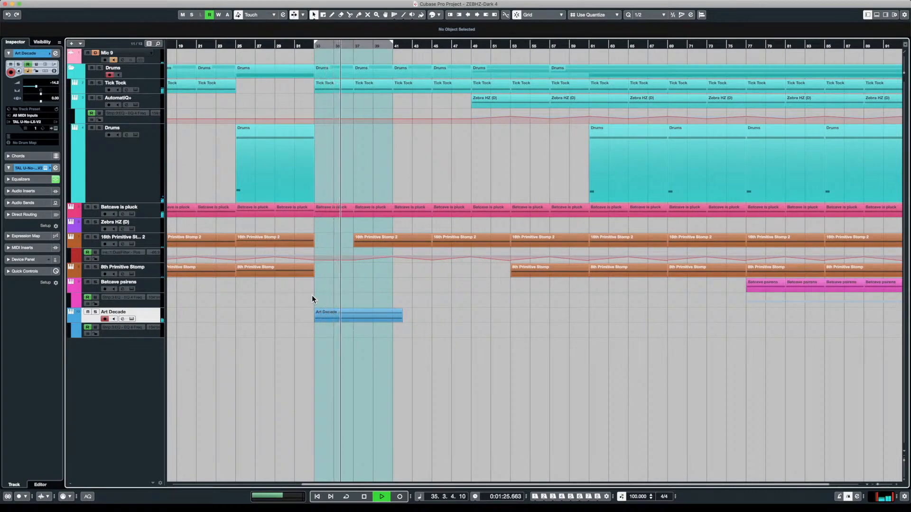
{"action": "key", "text": "space"}
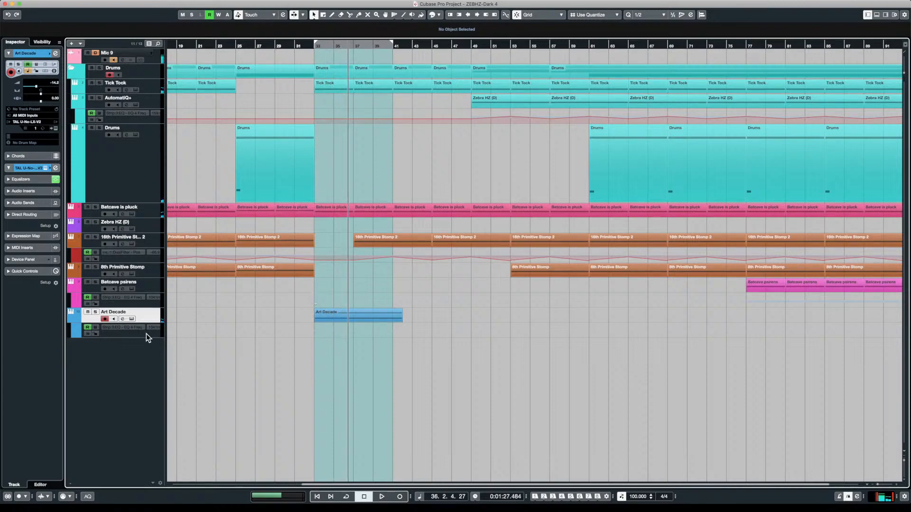
{"action": "left_click", "coordinate": [310, 293]}
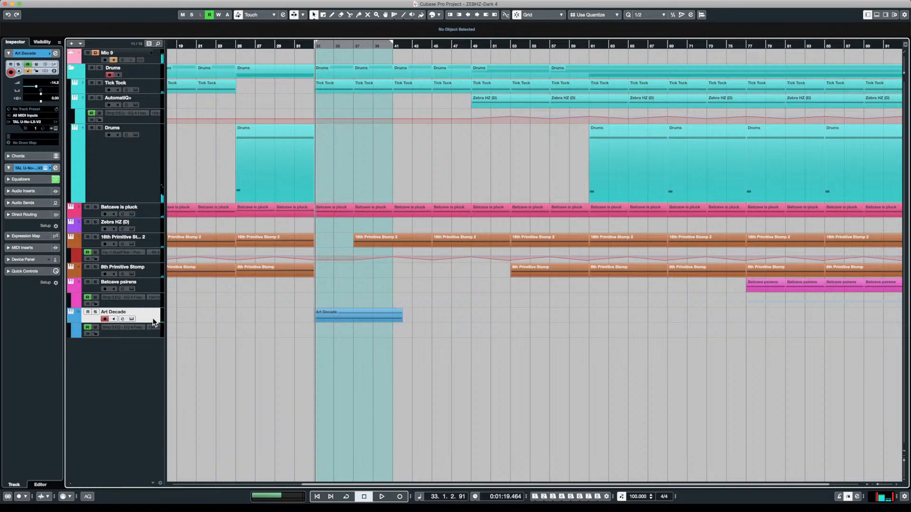
- Try duplicating the Art Decade track and delete the copy
{"action": "key", "text": "super+shift+d"}
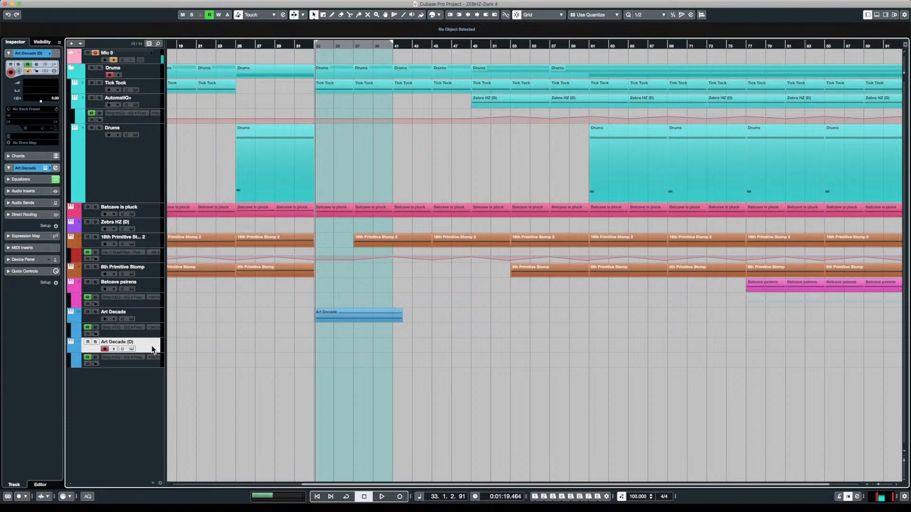
{"action": "key", "text": "Delete"}
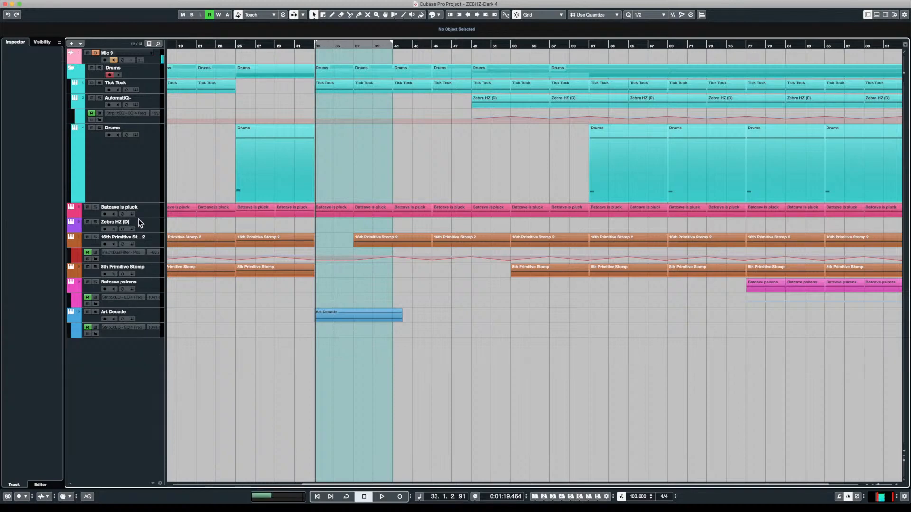
- Duplicate the Batcave psirens track and move the copy below the Art Decade track
{"action": "left_click", "coordinate": [150, 290]}
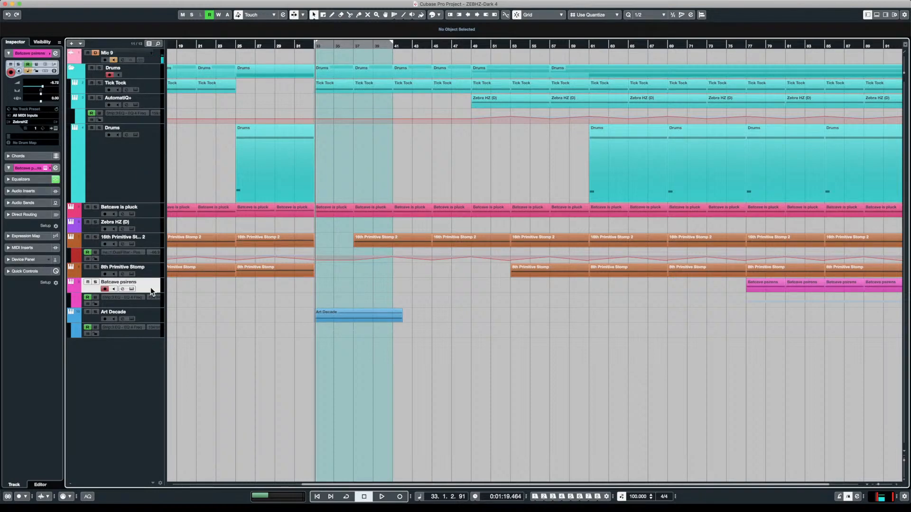
{"action": "key", "text": "super+d"}
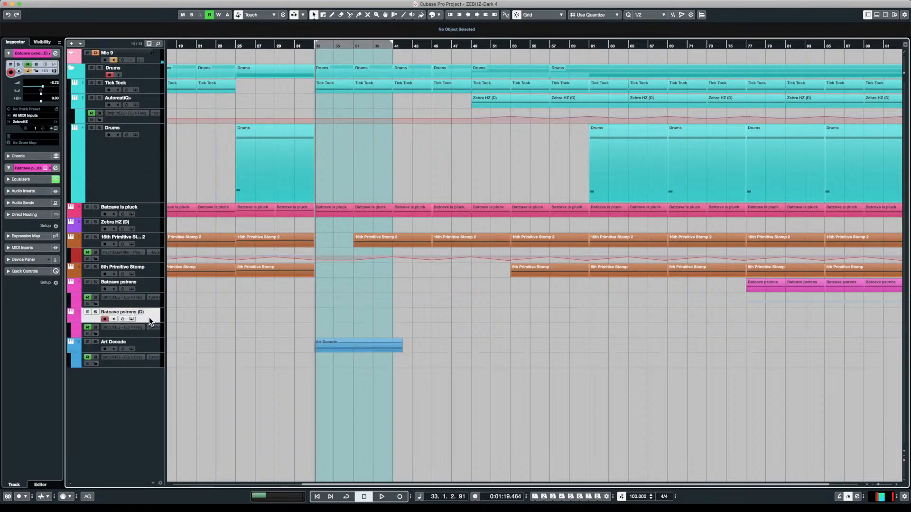
{"action": "left_click_drag", "start_coordinate": [149, 317], "coordinate": [147, 374]}
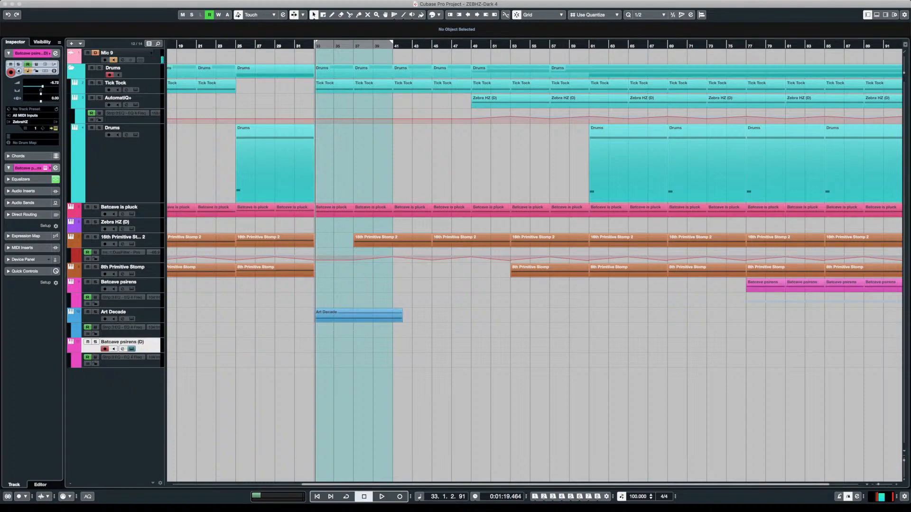
- Audition Aerodrone in the duplicated track's ZebraHZ synth and load the Bombers Over Berlin preset instead
{"action": "key", "text": "Return"}
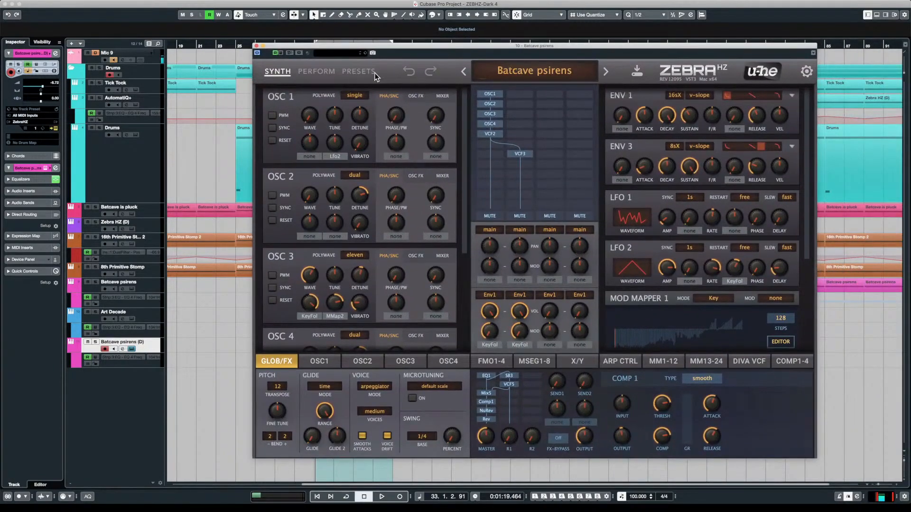
{"action": "left_click", "coordinate": [350, 71]}
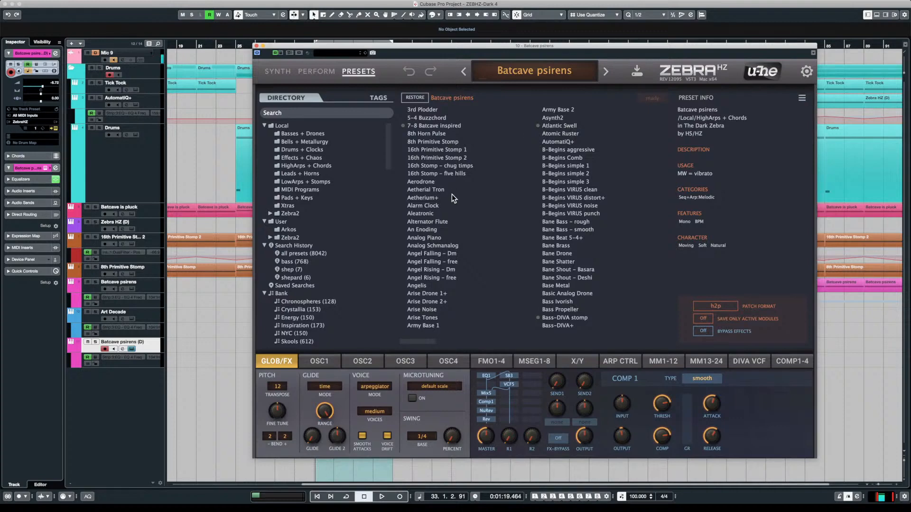
{"action": "left_click", "coordinate": [428, 182]}
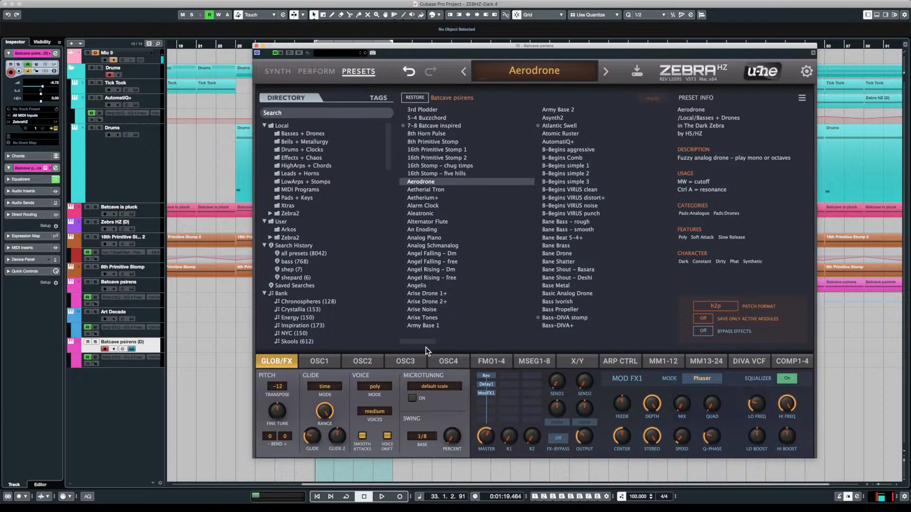
{"action": "scroll", "coordinate": [443, 340], "scroll_direction": "right", "scroll_amount": 1}
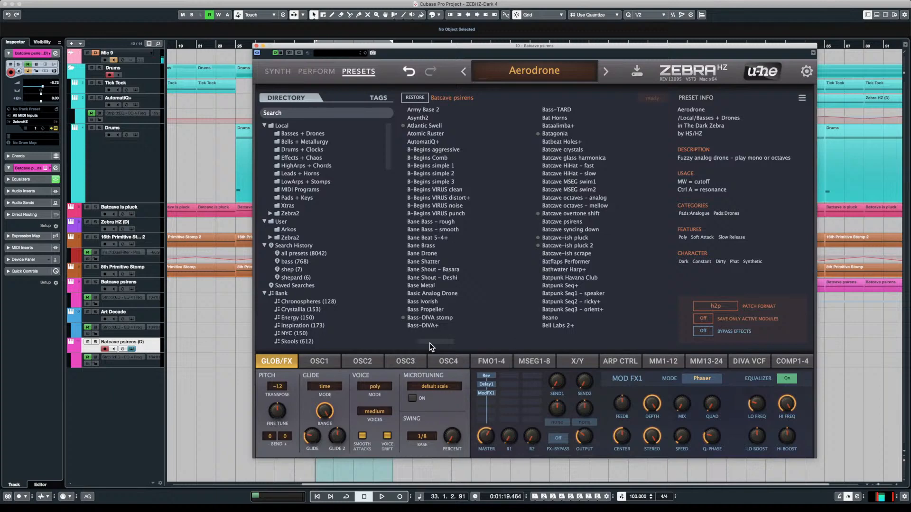
{"action": "scroll", "coordinate": [452, 340], "scroll_direction": "right", "scroll_amount": 1}
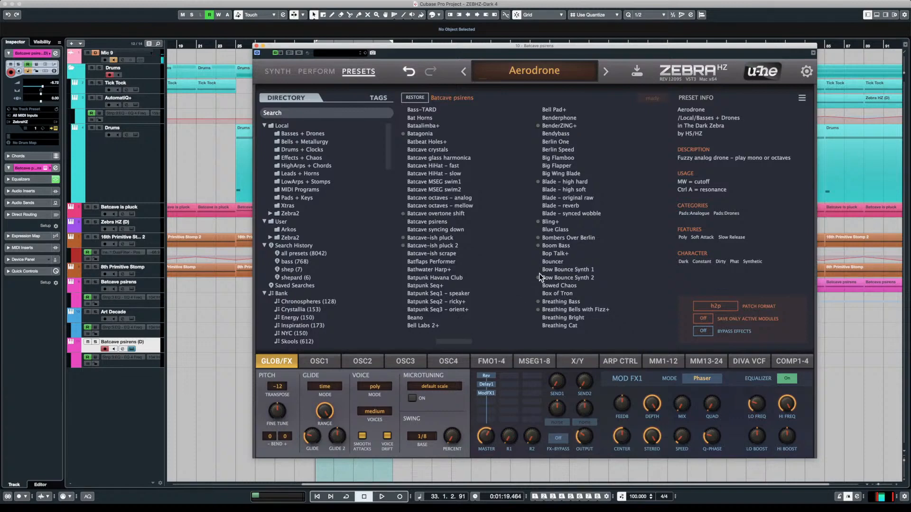
{"action": "left_click", "coordinate": [577, 240]}
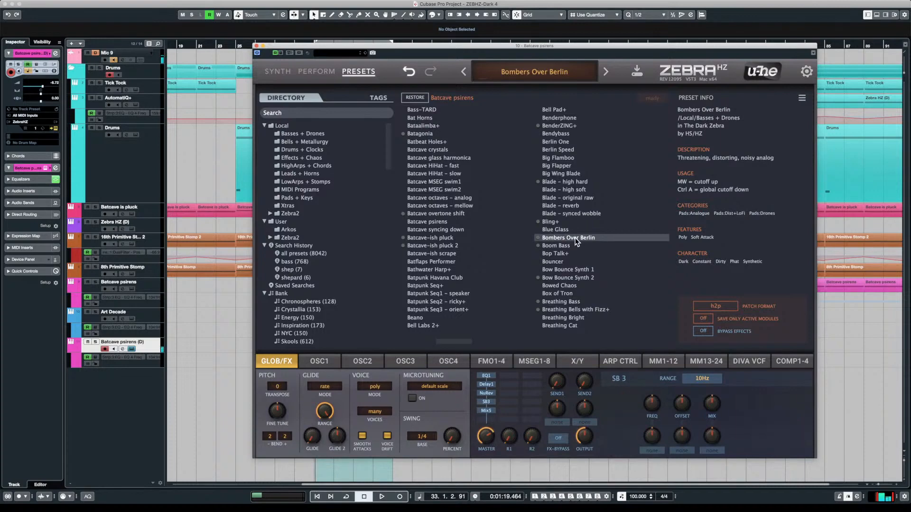
- Switch off the low-cut first EQ band on the Batcave psirens (D) channel and close the open channel and synth windows
{"action": "left_click", "coordinate": [122, 348]}
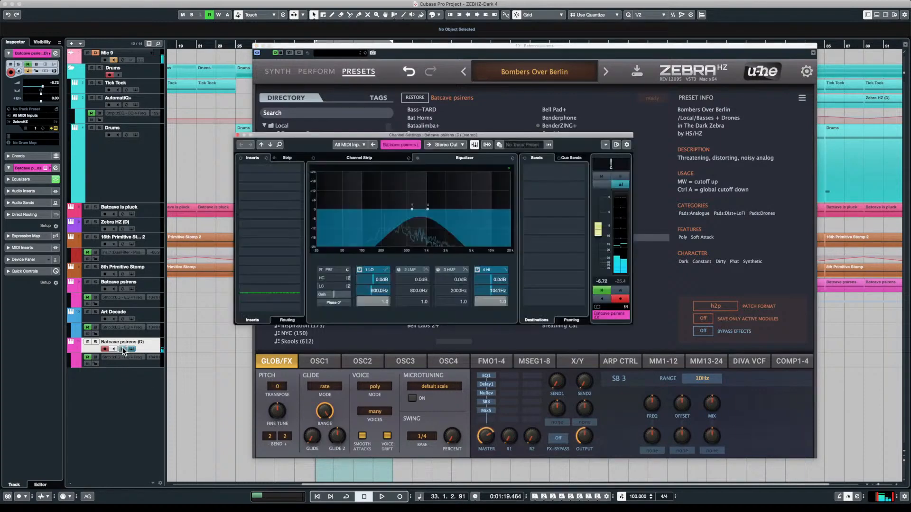
{"action": "left_click", "coordinate": [360, 270]}
{"action": "left_click", "coordinate": [359, 269]}
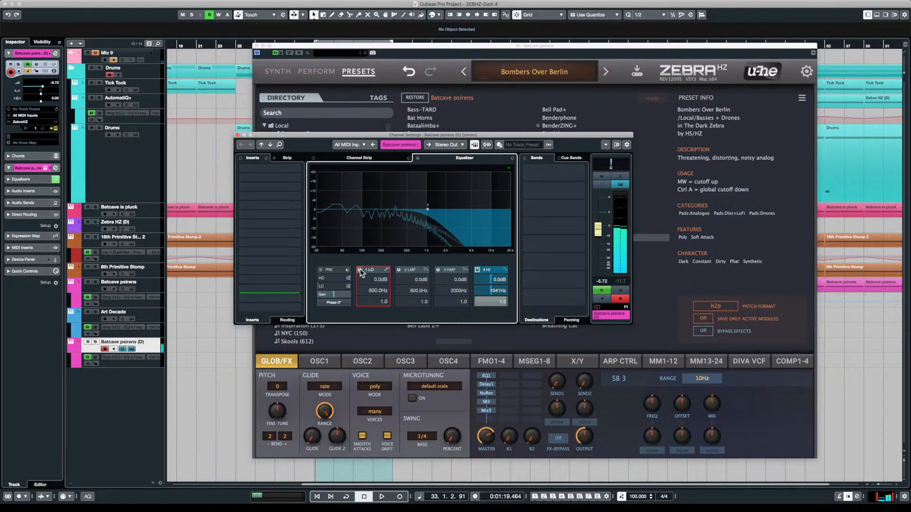
{"action": "left_click", "coordinate": [238, 136]}
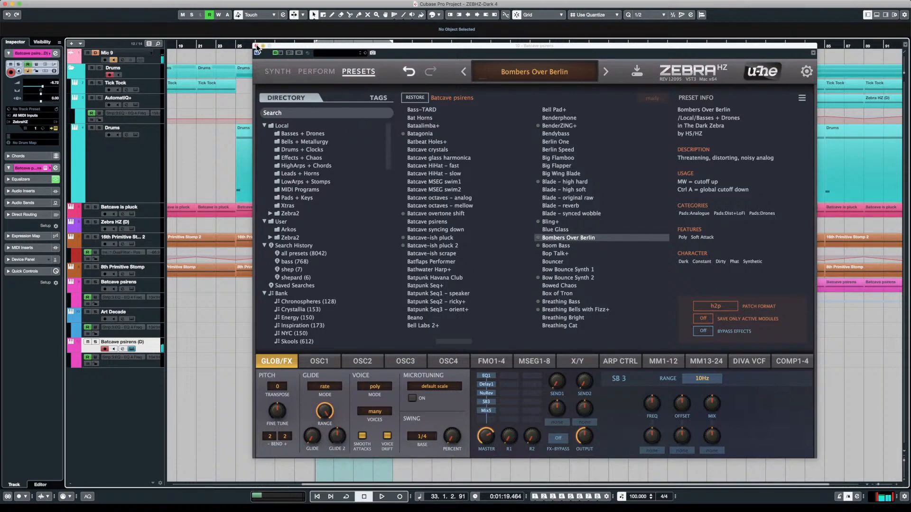
{"action": "left_click", "coordinate": [256, 46]}
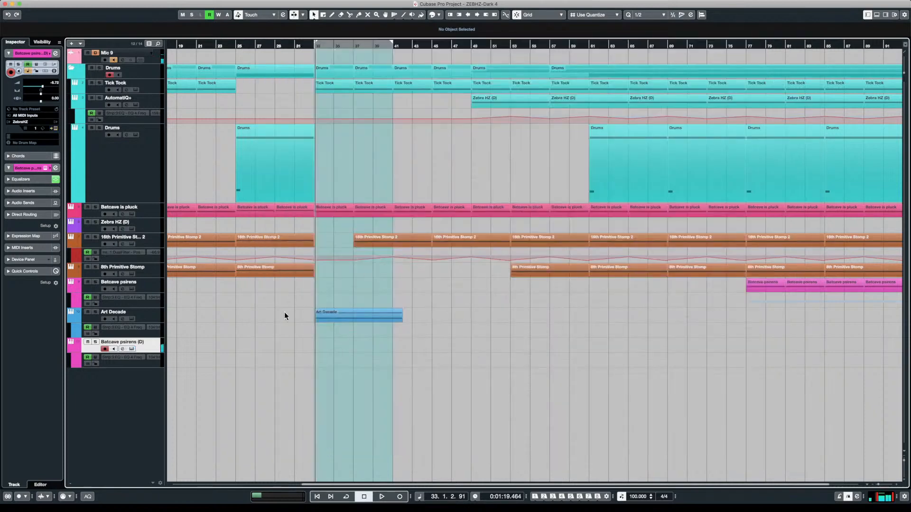
- Record a MIDI part on the Batcave psirens (D) track from bar 31 to about bar 38
{"action": "left_click", "coordinate": [299, 292]}
{"action": "key", "text": "space"}
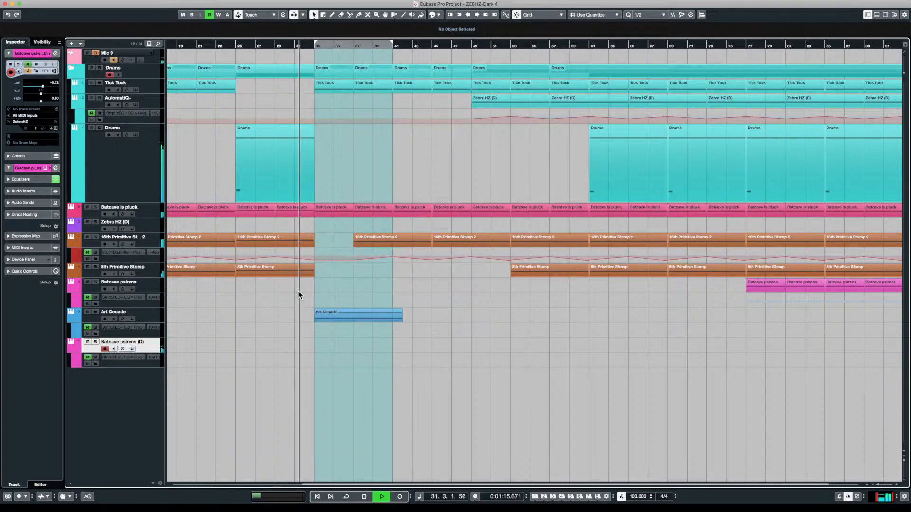
{"action": "key", "text": "KP_Multiply"}
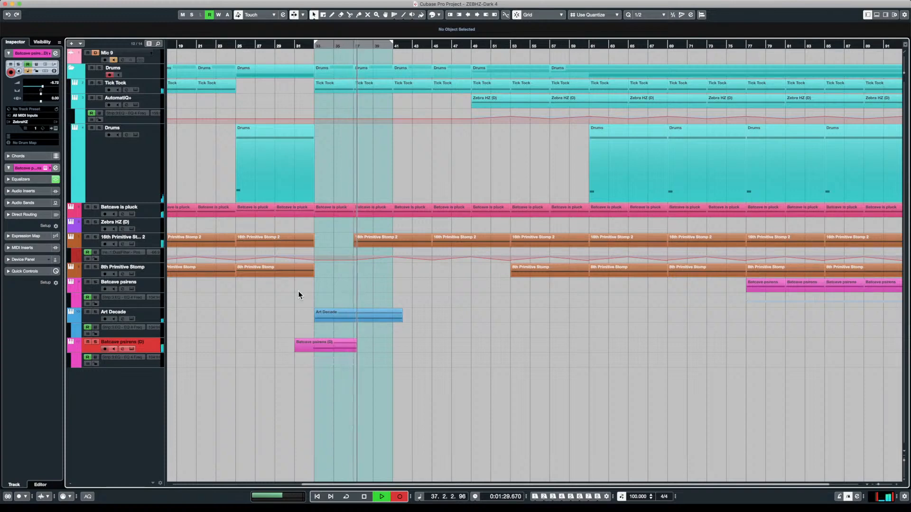
{"action": "key", "text": "space"}
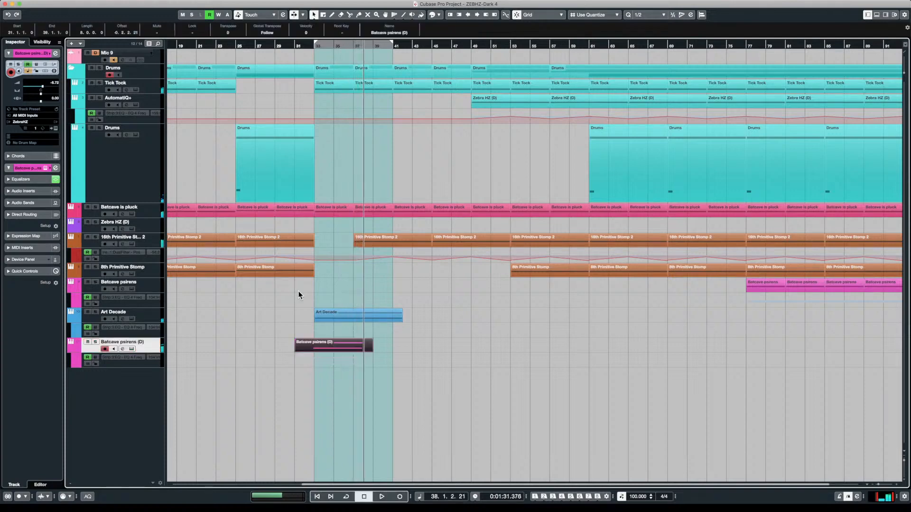
- Open the recorded Batcave psirens (D) part for in-place editing in the arrangement and bring its two notes into view
{"action": "left_click", "coordinate": [300, 323]}
{"action": "key", "text": "h"}
{"action": "key", "text": "h"}
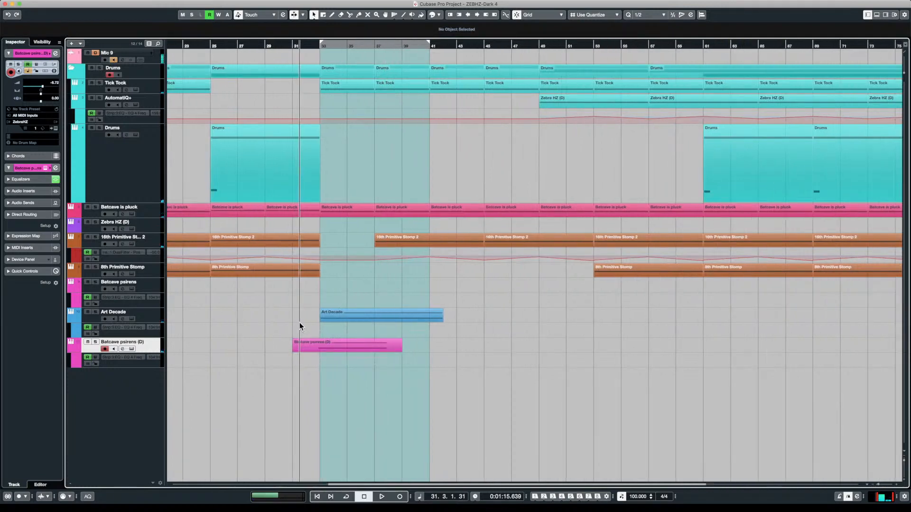
{"action": "left_click", "coordinate": [349, 343]}
{"action": "double_click", "coordinate": [349, 343]}
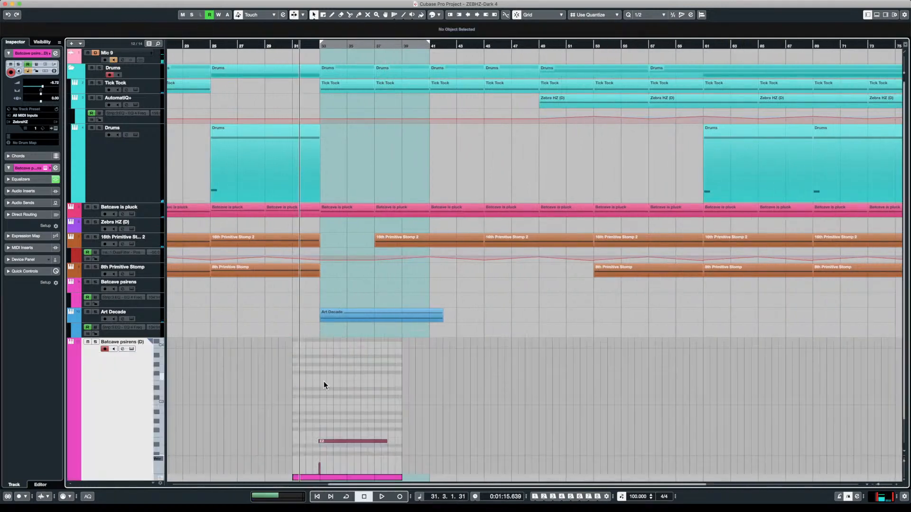
{"action": "scroll", "coordinate": [902, 361], "scroll_direction": "down", "scroll_amount": 1}
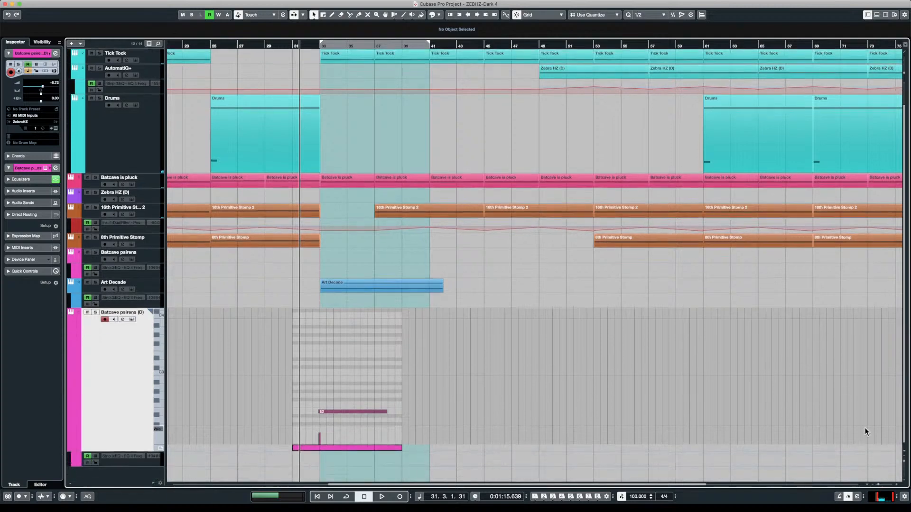
{"action": "scroll", "coordinate": [332, 363], "scroll_direction": "down", "scroll_amount": 2}
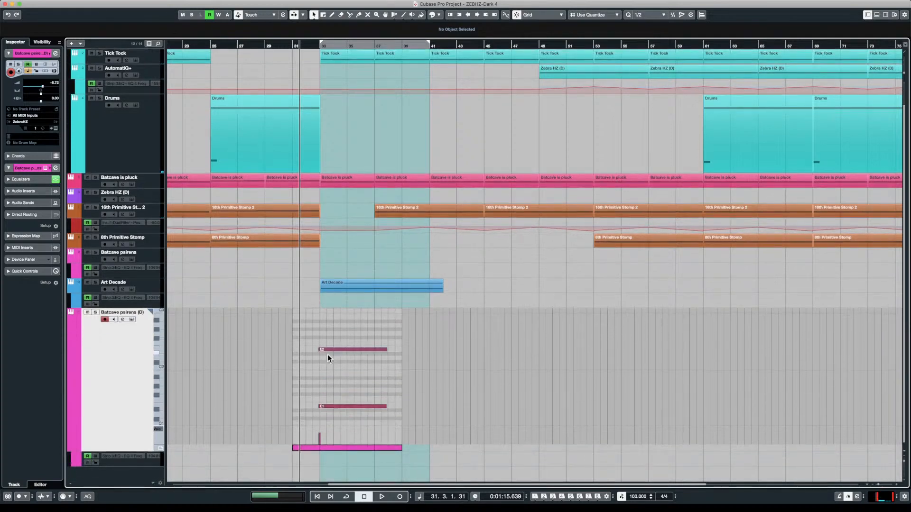
- Snap the starts of both recorded notes exactly to bar 33
{"action": "left_click", "coordinate": [324, 350]}
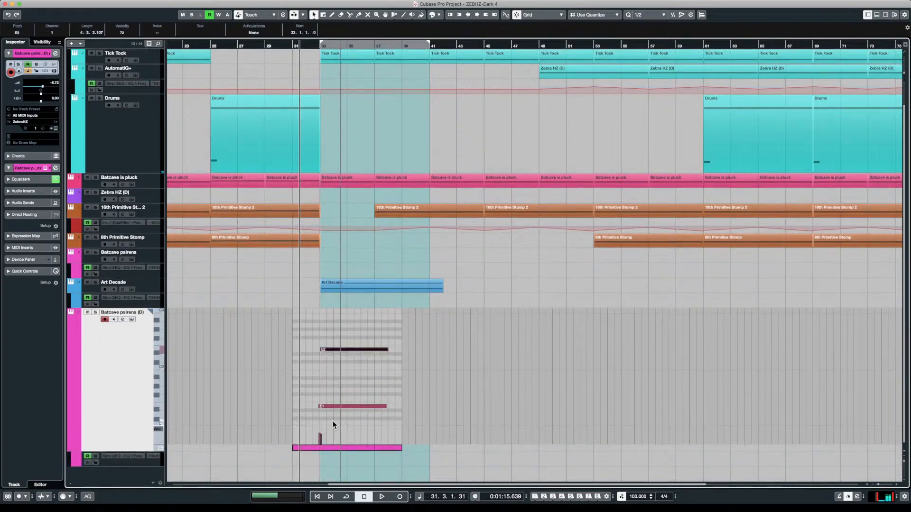
{"action": "left_click", "coordinate": [328, 407]}
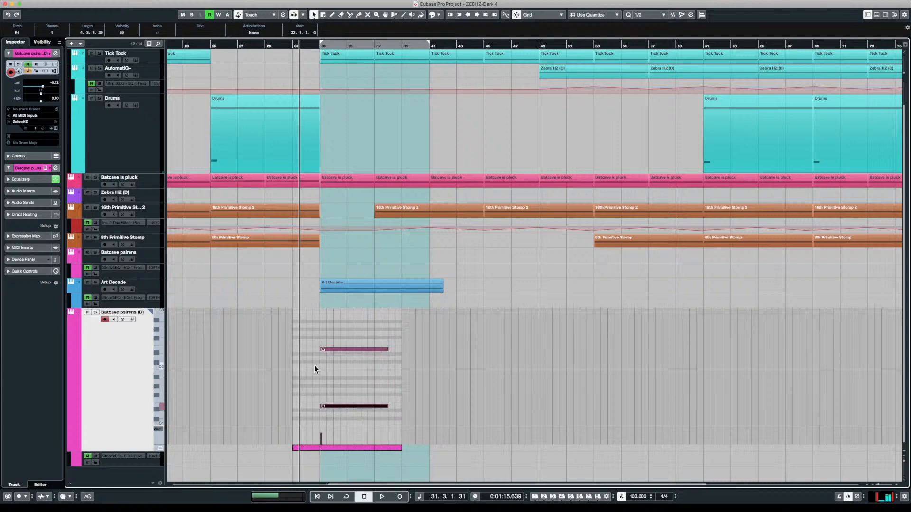
{"action": "left_click_drag", "start_coordinate": [312, 348], "coordinate": [346, 418]}
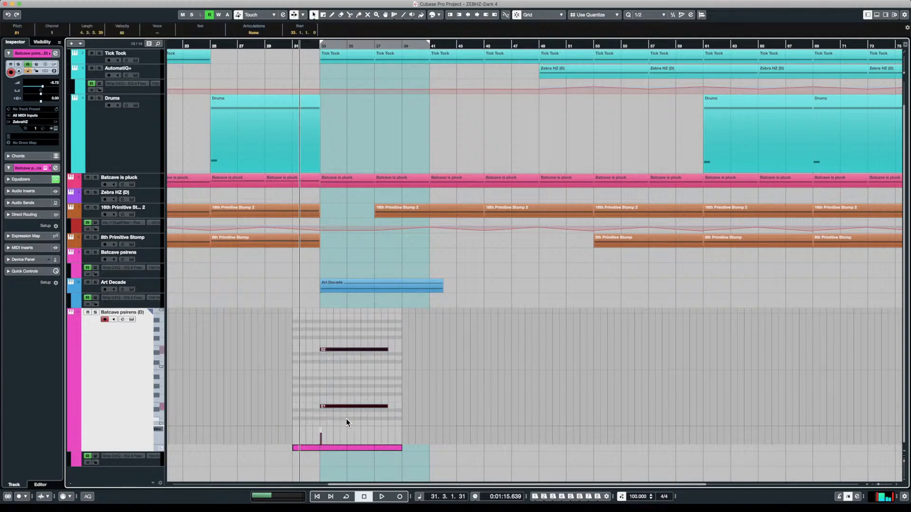
{"action": "left_click", "coordinate": [311, 367]}
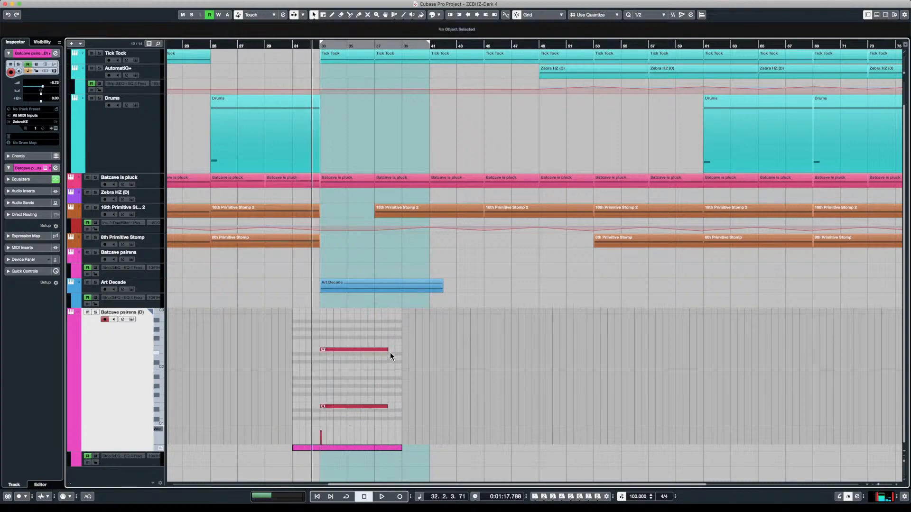
- Extend the Batcave psirens (D) part and both its notes to bar 41, and trim the part's start to bar 33
{"action": "left_click_drag", "start_coordinate": [401, 449], "coordinate": [429, 456]}
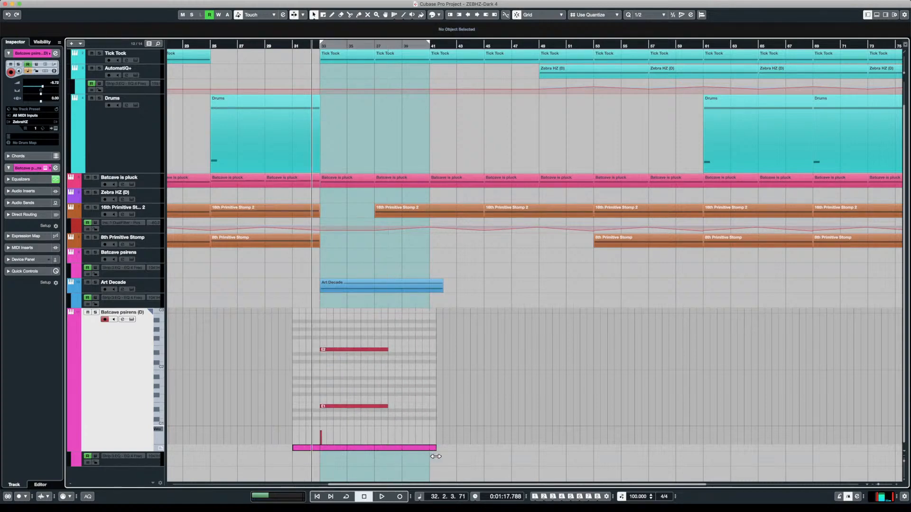
{"action": "left_click_drag", "start_coordinate": [388, 364], "coordinate": [430, 364]}
{"action": "left_click", "coordinate": [384, 406]}
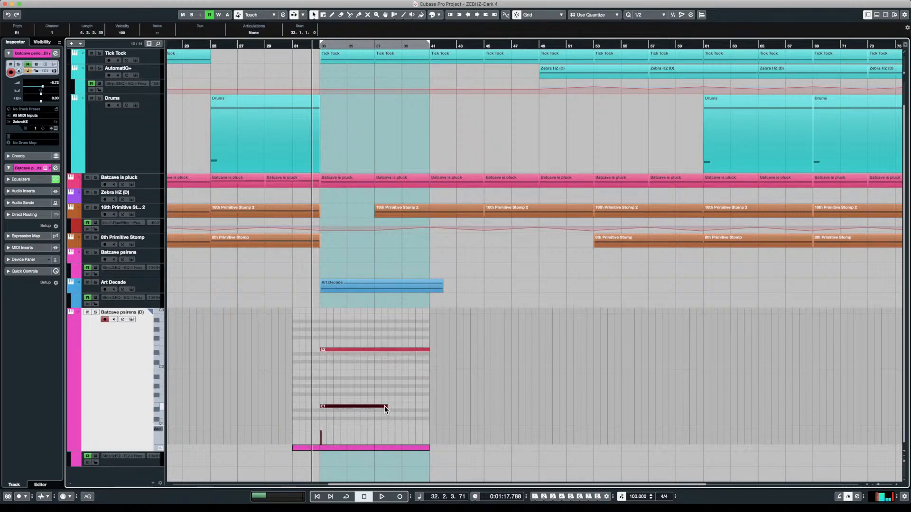
{"action": "left_click_drag", "start_coordinate": [386, 407], "coordinate": [429, 407]}
{"action": "left_click_drag", "start_coordinate": [295, 446], "coordinate": [320, 446]}
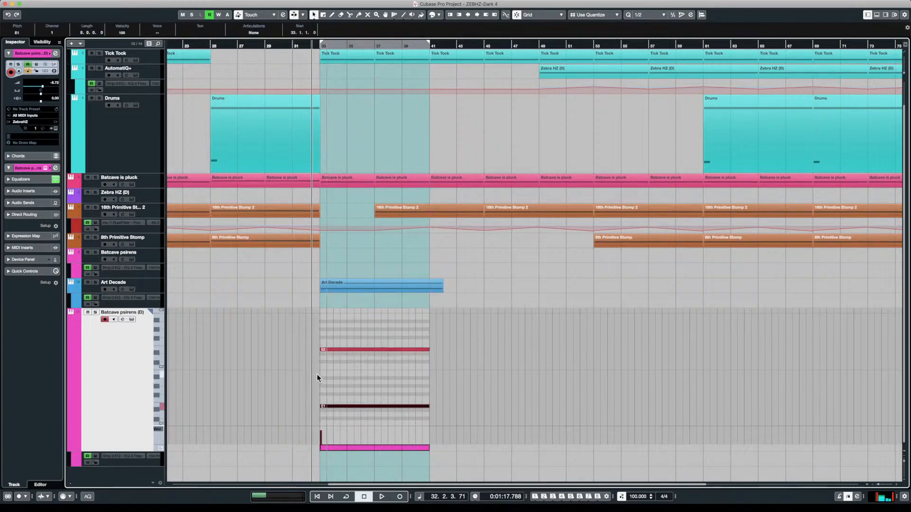
- Play the edited drone part from bar 32 to check how it sounds
{"action": "left_click", "coordinate": [311, 365]}
{"action": "key", "text": "space"}
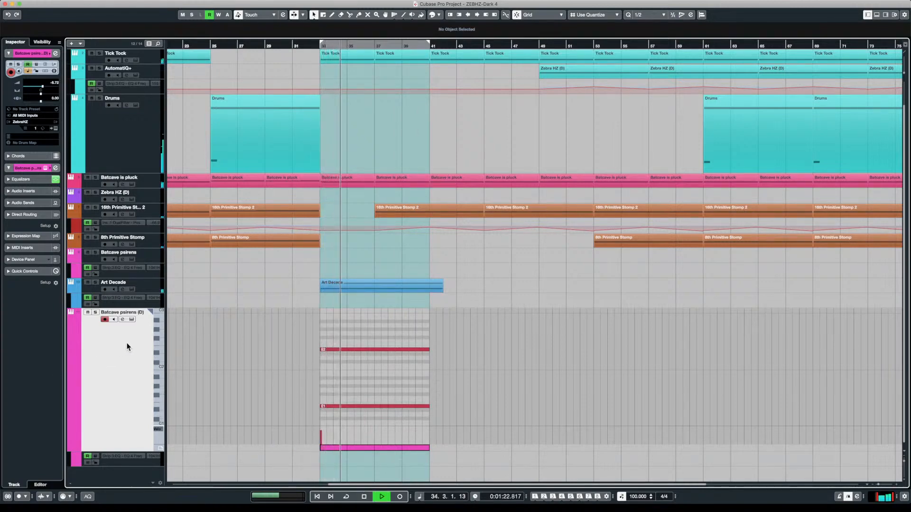
{"action": "key", "text": "space"}
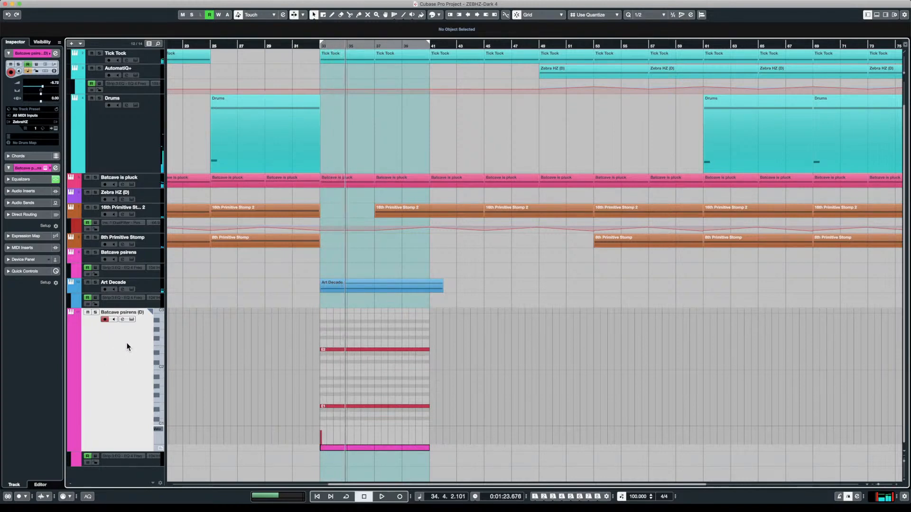
- Color the Batcave psirens (D) track orange and rename it Bombers
{"action": "left_click", "coordinate": [70, 335]}
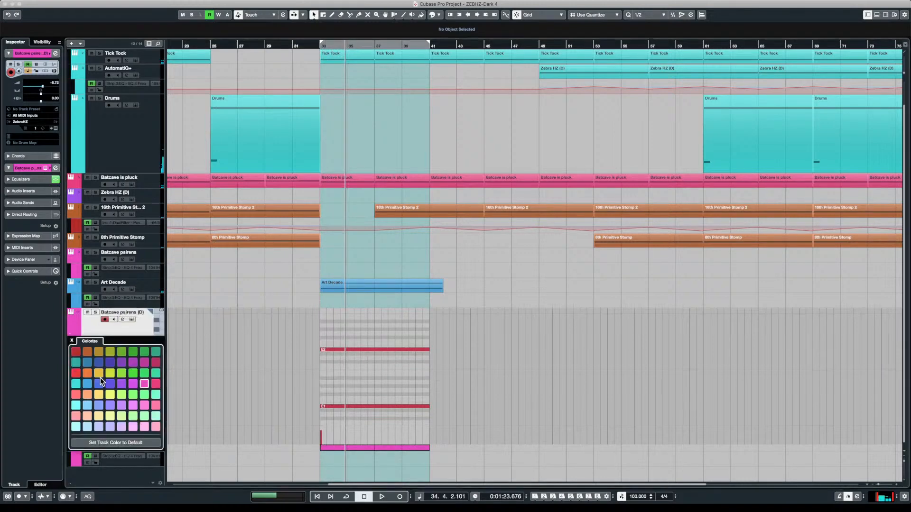
{"action": "left_click", "coordinate": [72, 340]}
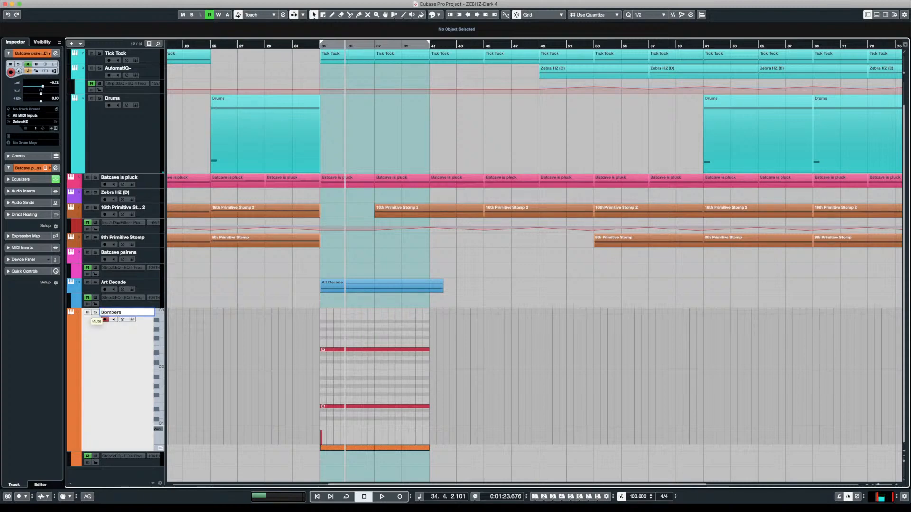
{"action": "key", "text": "Return"}
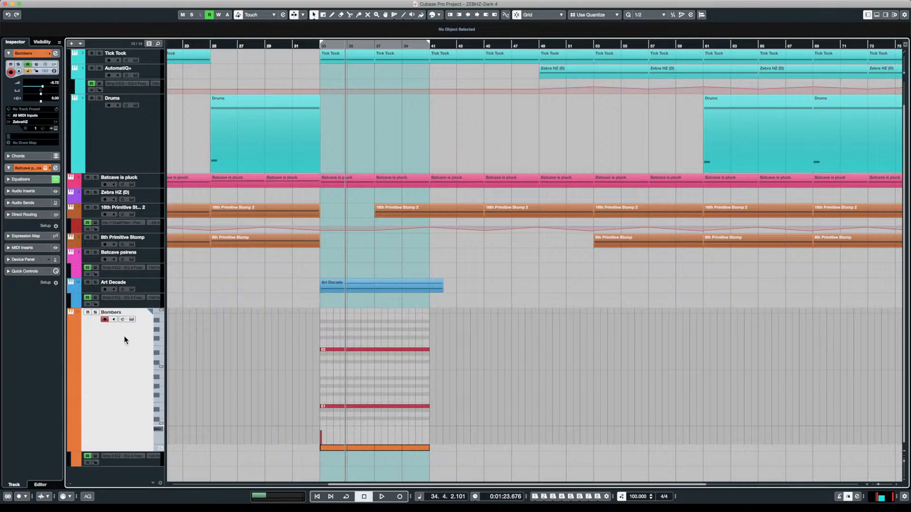
- Close the in-place editor on the Bombers track and hide the Art Decade track's automation lane
{"action": "key", "text": "super+shift+i"}
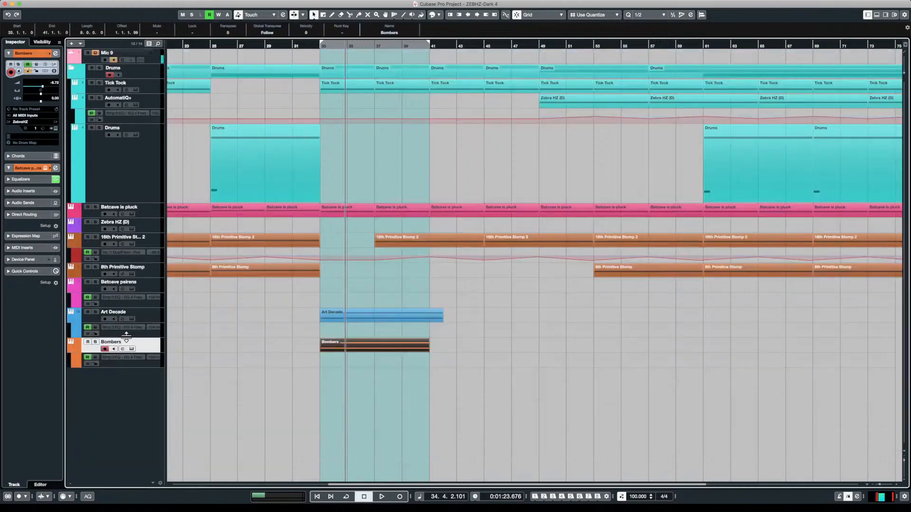
{"action": "left_click", "coordinate": [312, 331]}
{"action": "left_click", "coordinate": [315, 328]}
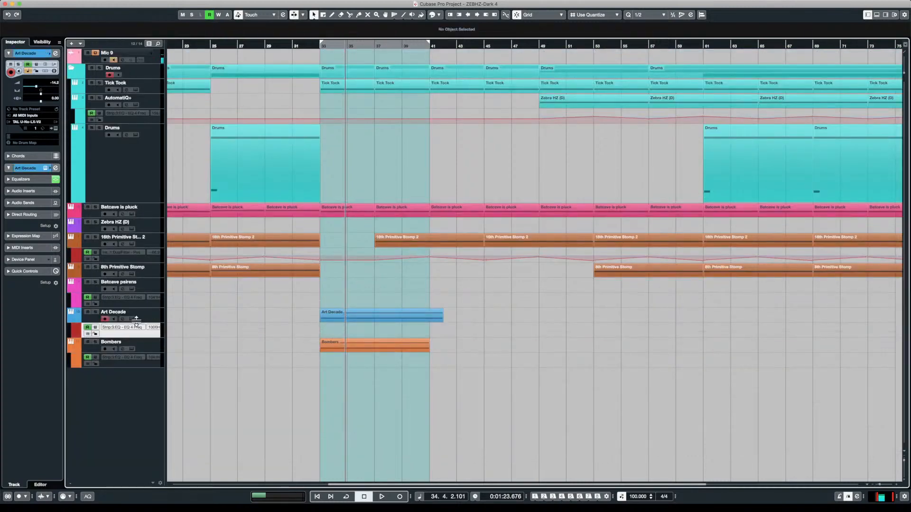
{"action": "left_click", "coordinate": [71, 320]}
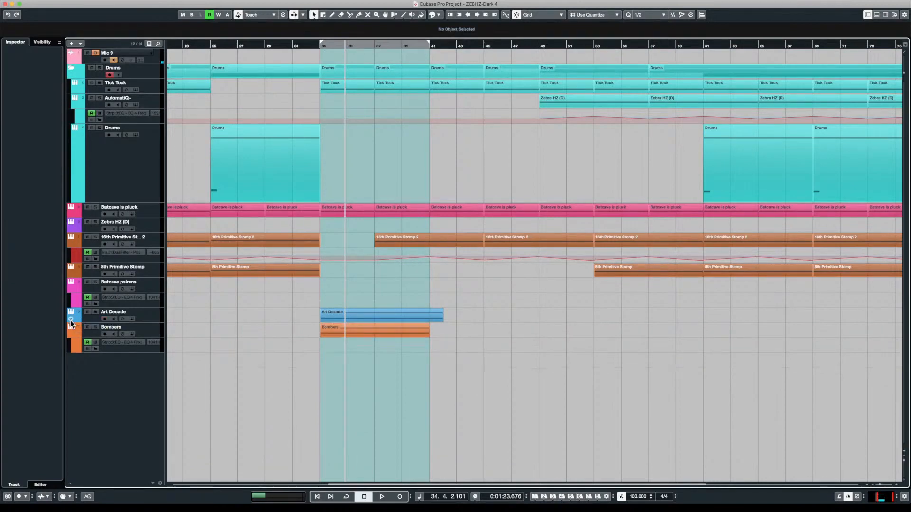
- Set the Bombers track's volume to -12.0 while playing the section from just before bar 33
{"action": "left_click", "coordinate": [313, 319]}
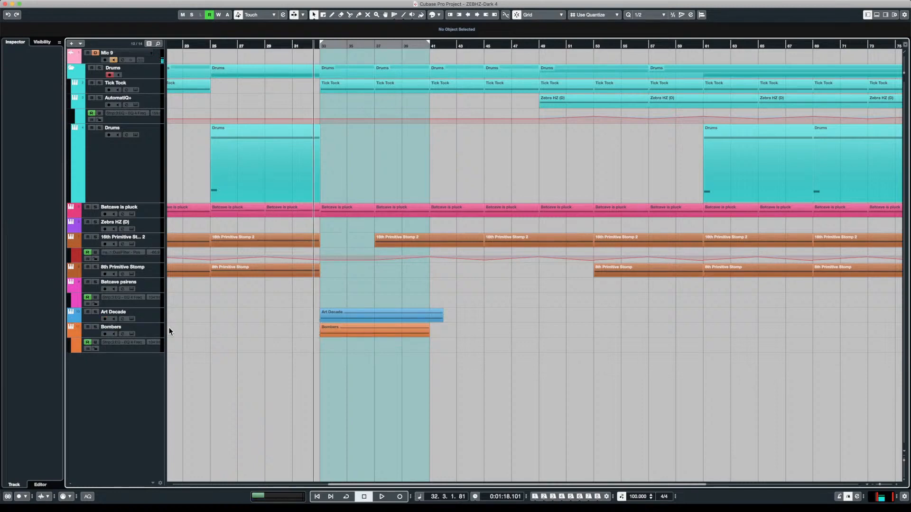
{"action": "left_click", "coordinate": [153, 332]}
{"action": "left_click_drag", "start_coordinate": [43, 90], "coordinate": [36, 86]}
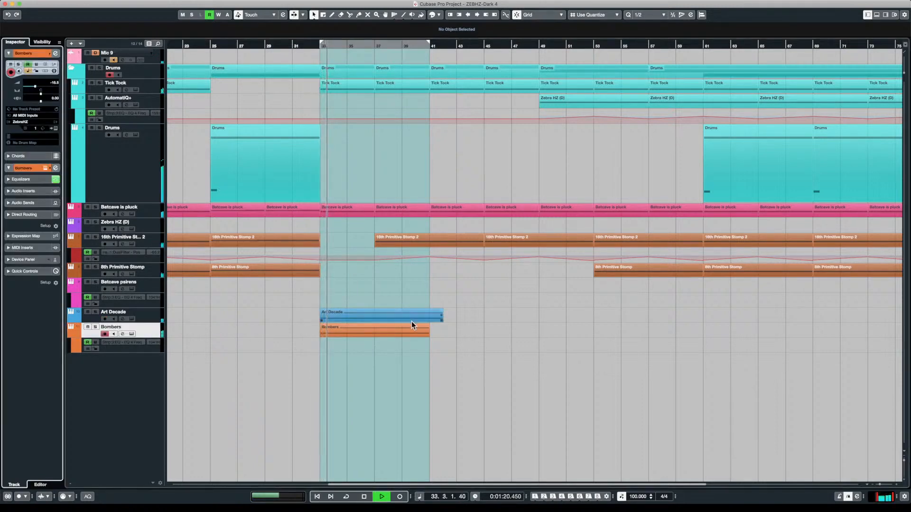
{"action": "left_click", "coordinate": [312, 309]}
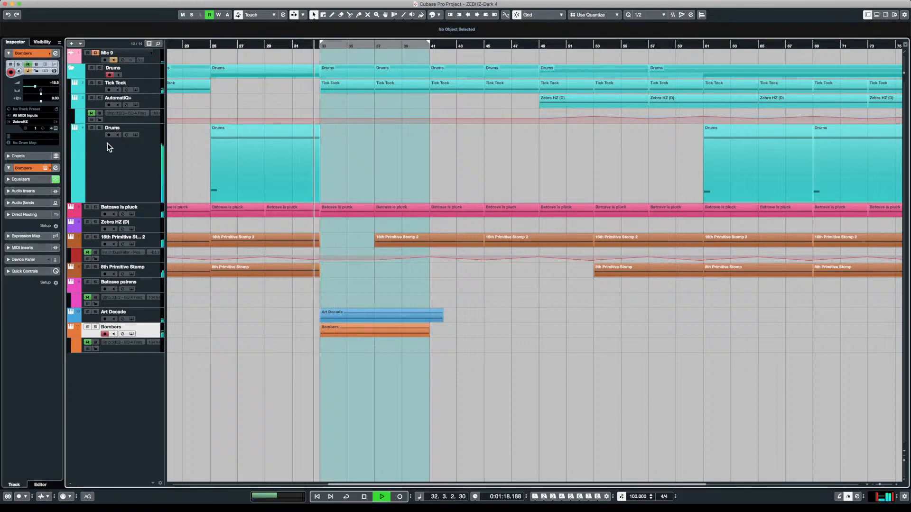
{"action": "left_click_drag", "start_coordinate": [34, 87], "coordinate": [37, 87]}
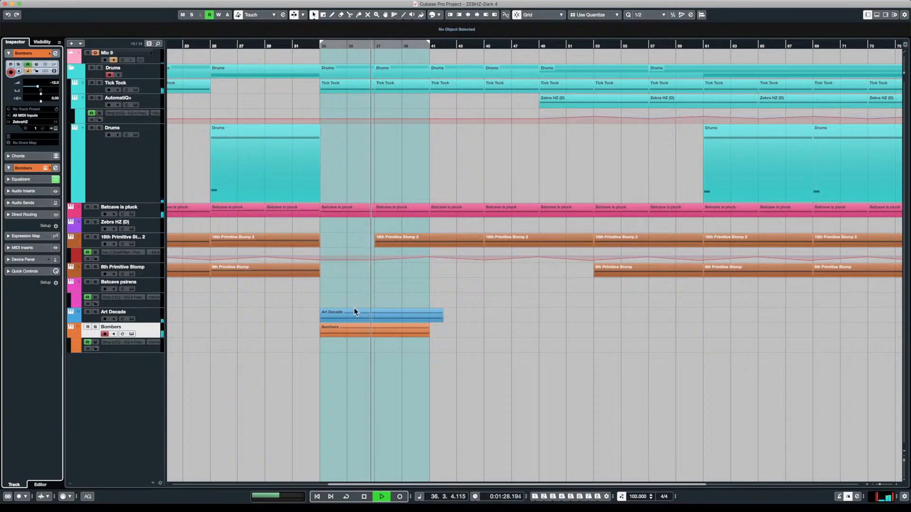
- Lower the Art Decade track's volume and play the section from just before bar 33 to check the balance
{"action": "left_click", "coordinate": [339, 311]}
{"action": "key", "text": "space"}
{"action": "left_click", "coordinate": [330, 311]}
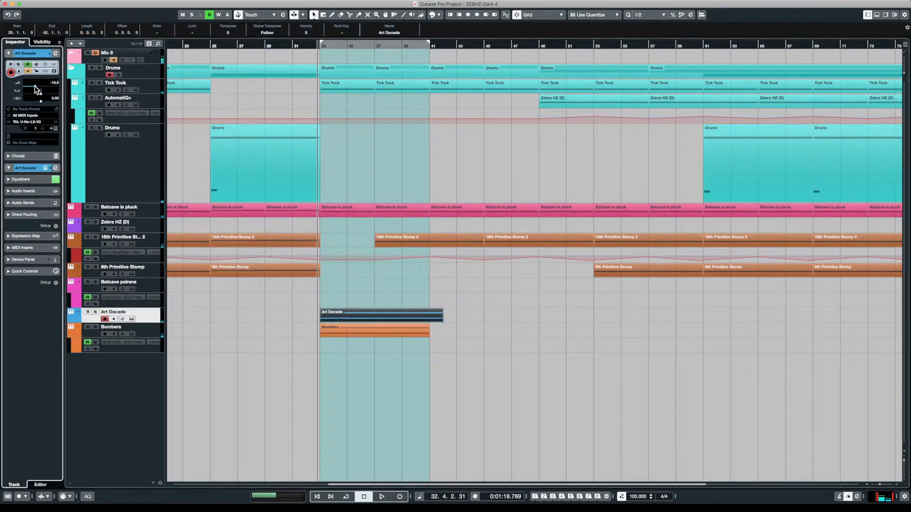
{"action": "left_click", "coordinate": [314, 303]}
{"action": "key", "text": "space"}
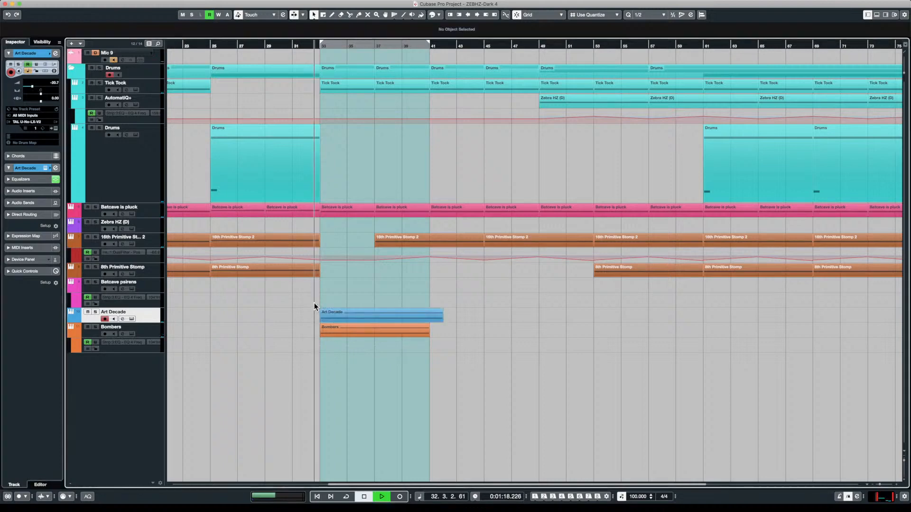
{"action": "key", "text": "g"}
{"action": "key", "text": "g"}
{"action": "key", "text": "g"}
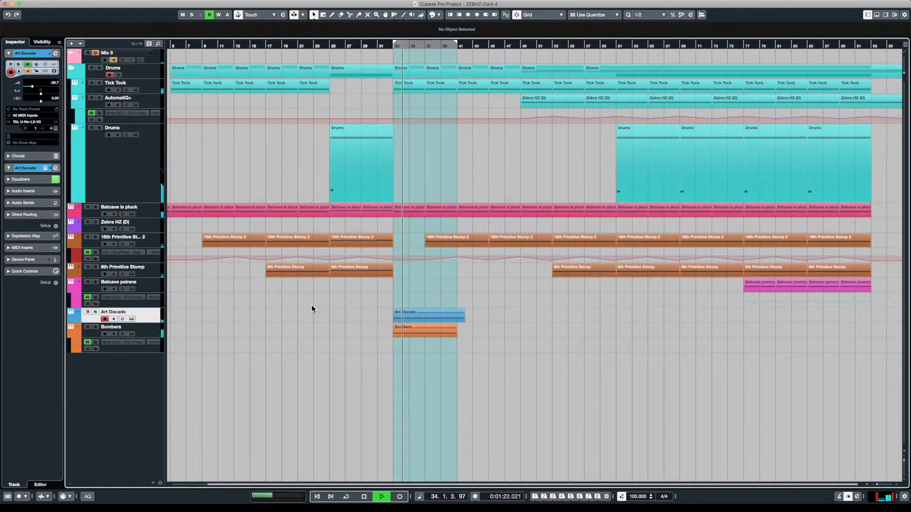
{"action": "key", "text": "g"}
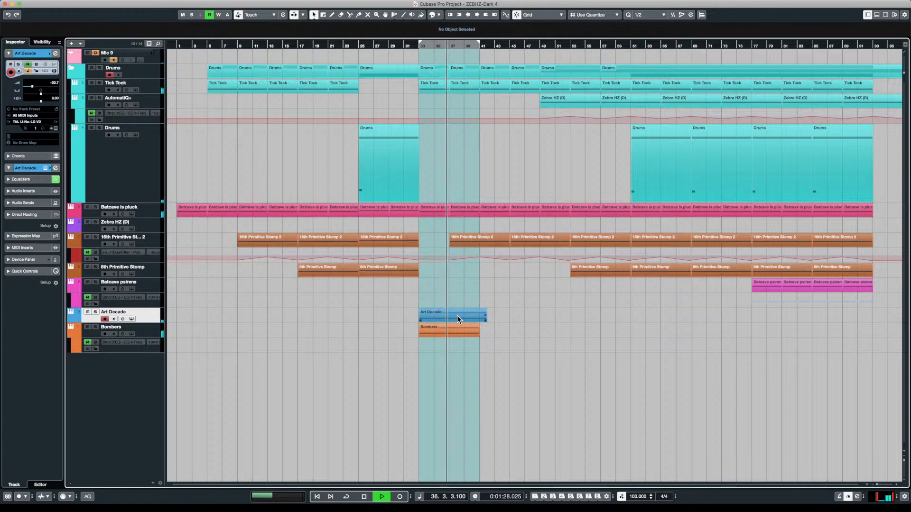
{"action": "key", "text": "space"}
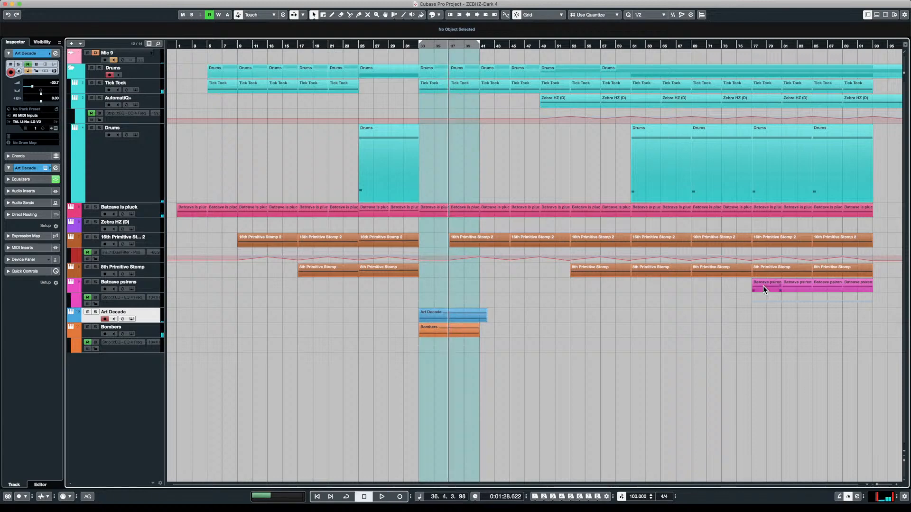
- Place the Batcave psirens part from bar 77 at bar 37 and audition it with the other tracks
{"action": "left_click_drag", "start_coordinate": [763, 286], "coordinate": [485, 286]}
{"action": "scroll", "coordinate": [437, 278], "scroll_direction": "up", "scroll_amount": 3}
{"action": "left_click", "coordinate": [457, 269]}
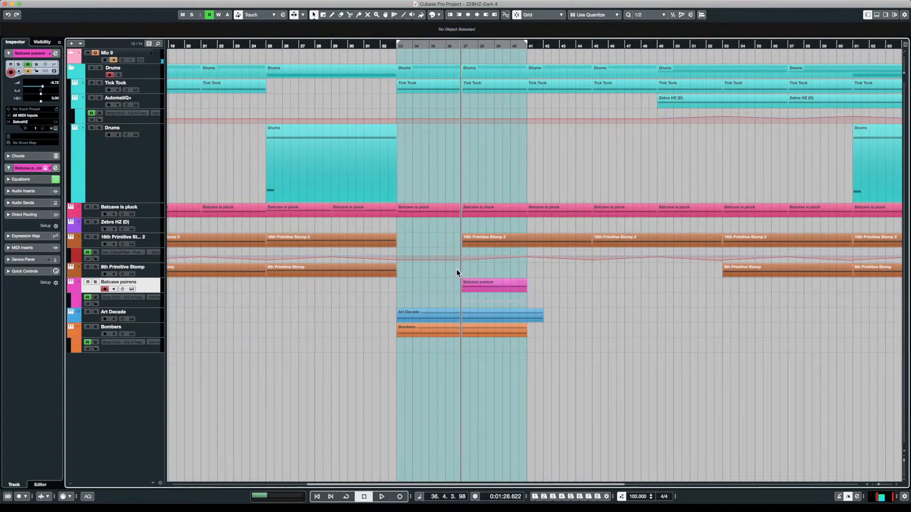
{"action": "key", "text": "space"}
{"action": "left_click", "coordinate": [474, 285]}
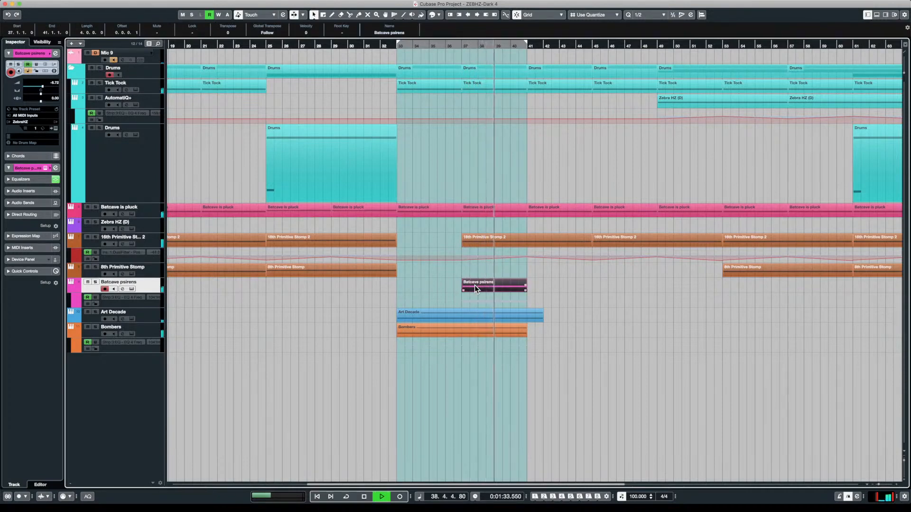
{"action": "left_click", "coordinate": [394, 298]}
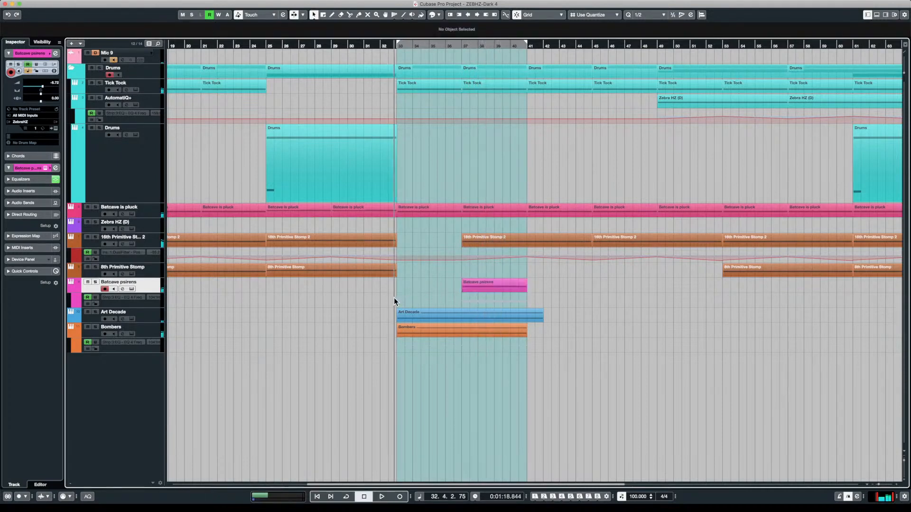
- Split the Art Decade part at bar 37 and delete the portion after the cut
{"action": "key", "text": "3"}
{"action": "left_click", "coordinate": [466, 318]}
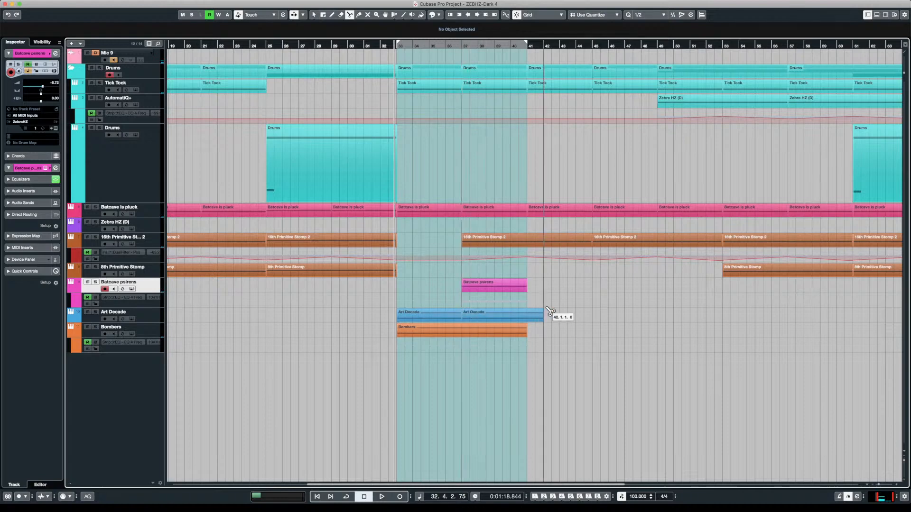
{"action": "key", "text": "1"}
{"action": "left_click", "coordinate": [505, 316]}
{"action": "key", "text": "Delete"}
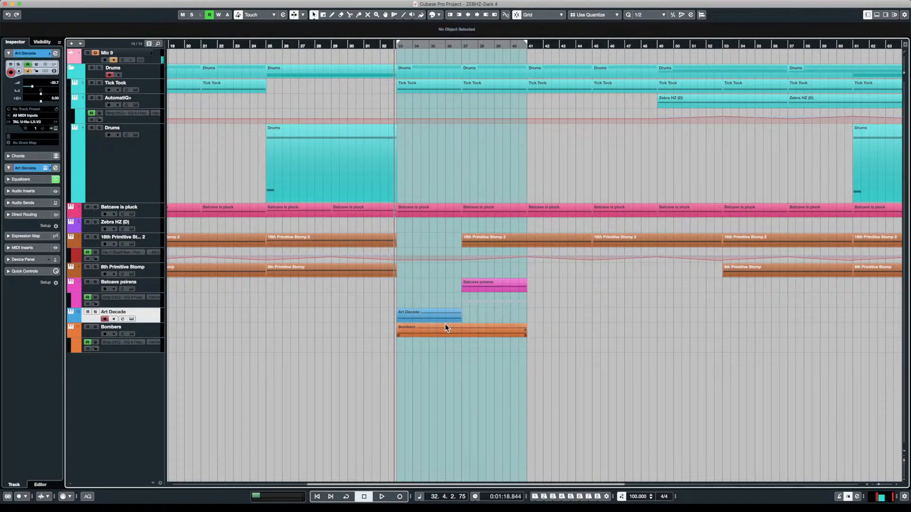
- Split the Bombers part at bar 37
{"action": "left_click", "coordinate": [427, 334]}
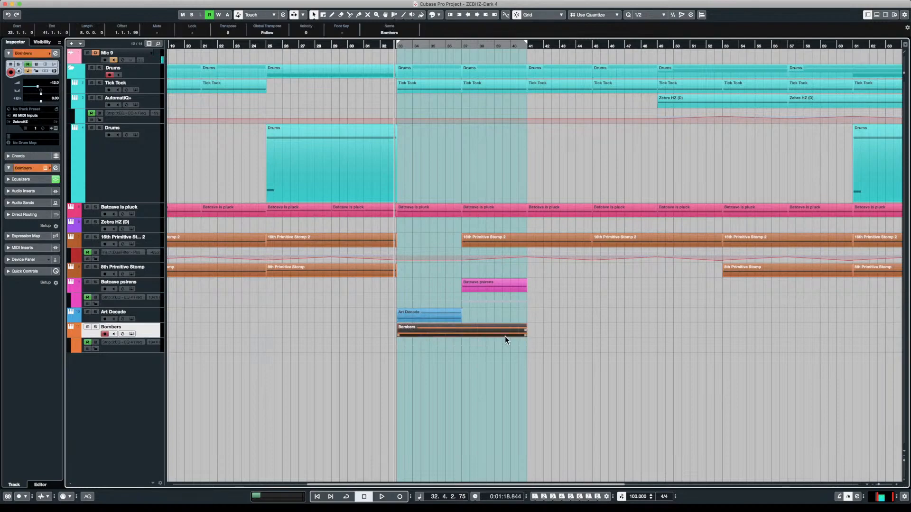
{"action": "key", "text": "3"}
{"action": "left_click", "coordinate": [464, 332]}
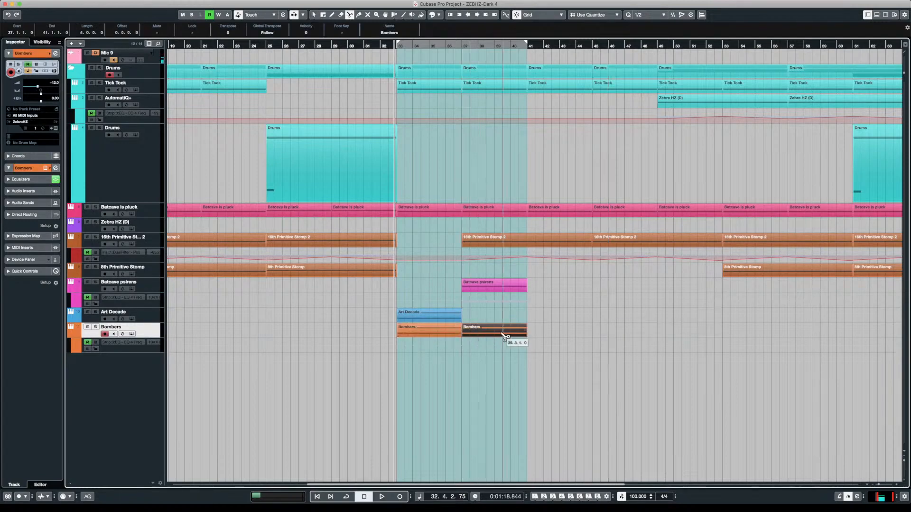
- Delete the portion of the Bombers part after the cut at bar 37
{"action": "left_click", "coordinate": [502, 335]}
{"action": "key", "text": "1"}
{"action": "left_click_drag", "start_coordinate": [532, 314], "coordinate": [482, 343]}
{"action": "key", "text": "Delete"}
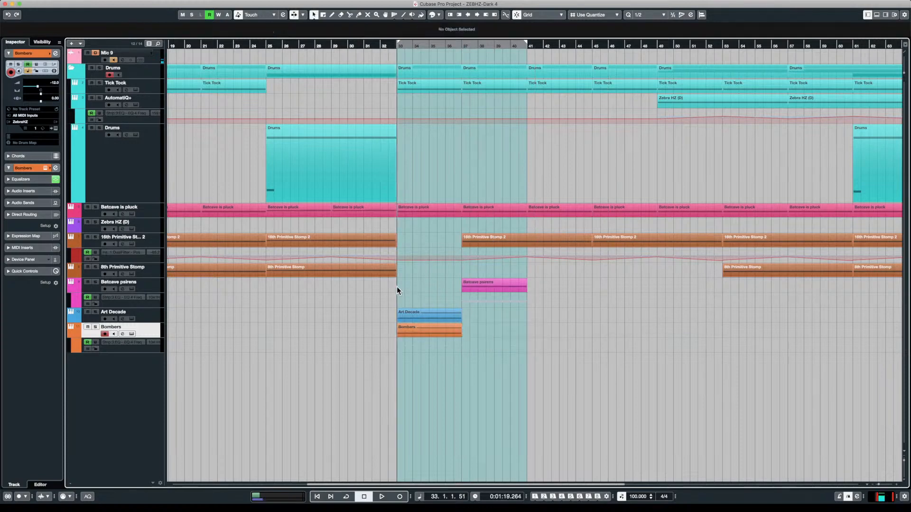
- Lower the Bombers track's volume while playing the section from bar 33
{"action": "key", "text": "space"}
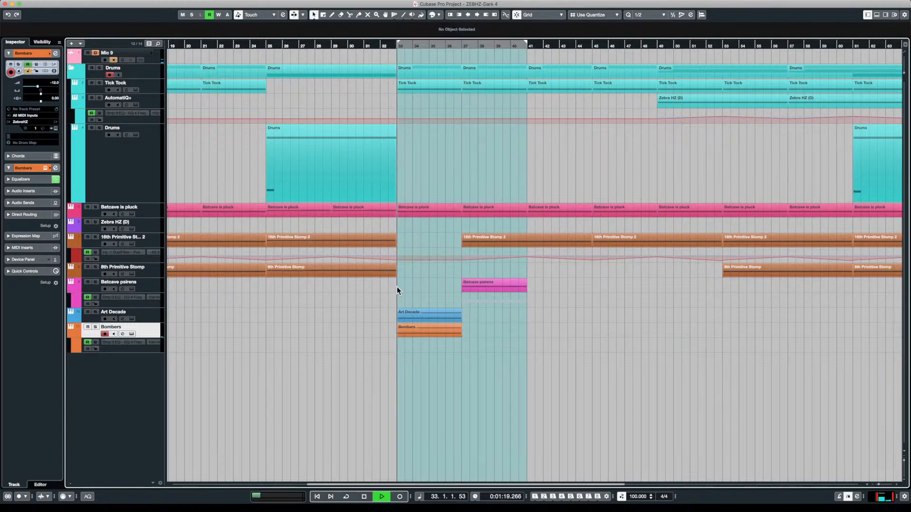
{"action": "left_click", "coordinate": [417, 332]}
{"action": "left_click_drag", "start_coordinate": [38, 86], "coordinate": [32, 86]}
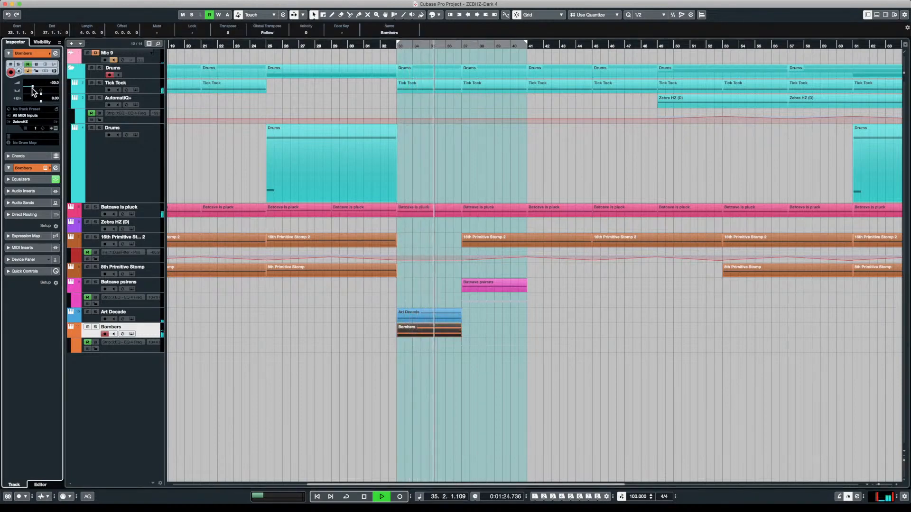
{"action": "key", "text": "space"}
- Hide the EQ automation lane of the Batcave psirens track
{"action": "left_click", "coordinate": [397, 298]}
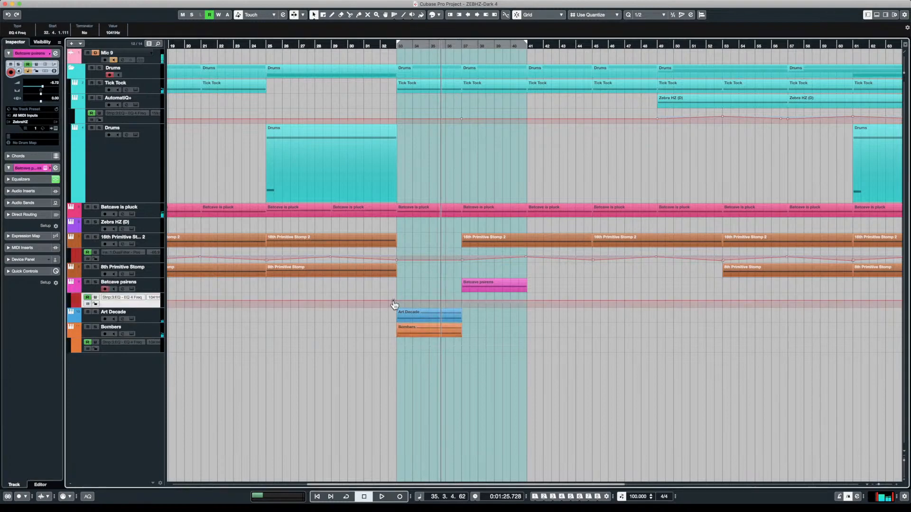
{"action": "left_click", "coordinate": [394, 304]}
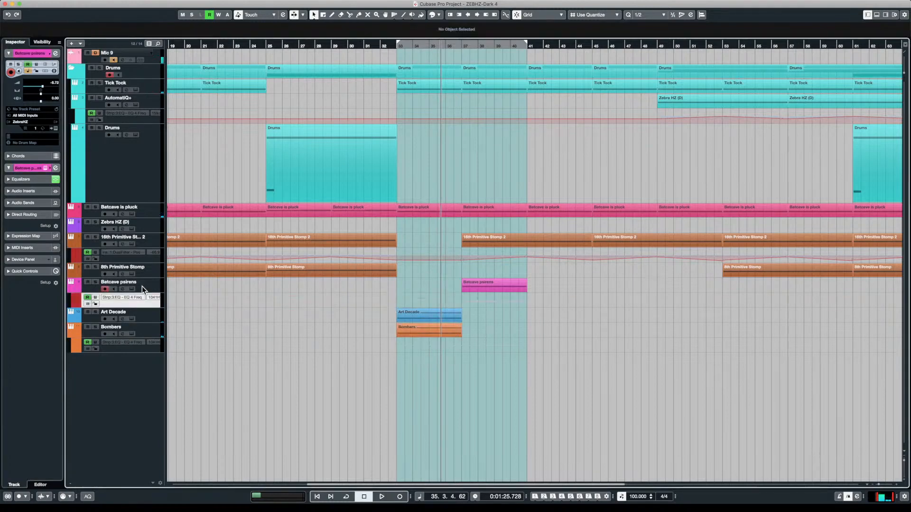
{"action": "left_click", "coordinate": [72, 290]}
- Play from just before bar 33 into bar 37 to check the transition between the drones and Batcave psirens
{"action": "left_click", "coordinate": [390, 297]}
{"action": "key", "text": "space"}
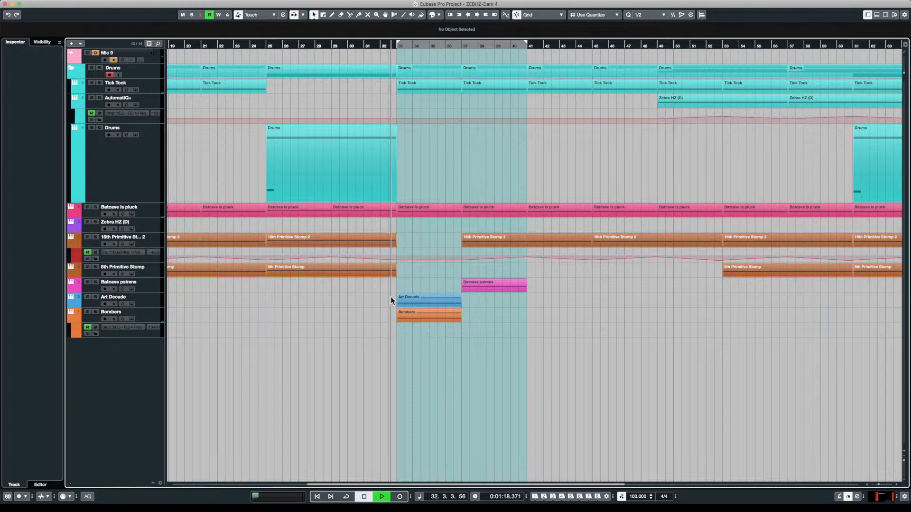
{"action": "key", "text": "g"}
{"action": "key", "text": "g"}
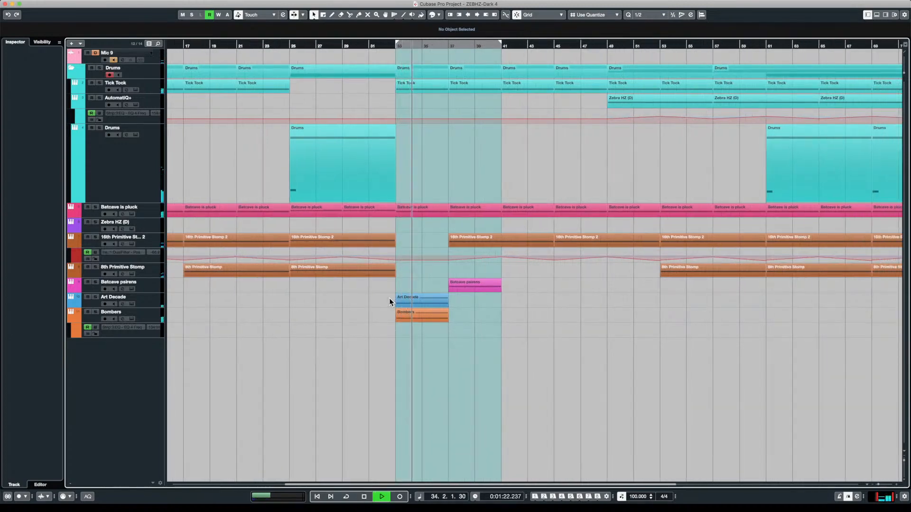
{"action": "key", "text": "g"}
{"action": "key", "text": "g"}
{"action": "key", "text": "g"}
{"action": "key", "text": "g"}
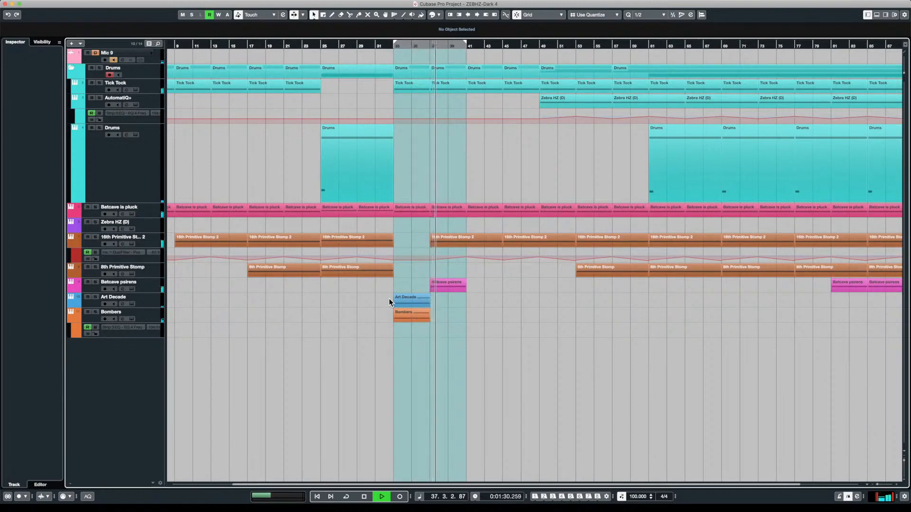
{"action": "key", "text": "space"}
- Mute the Tick Tock part at bar 37 and play the passage from bar 36
{"action": "left_click", "coordinate": [446, 85]}
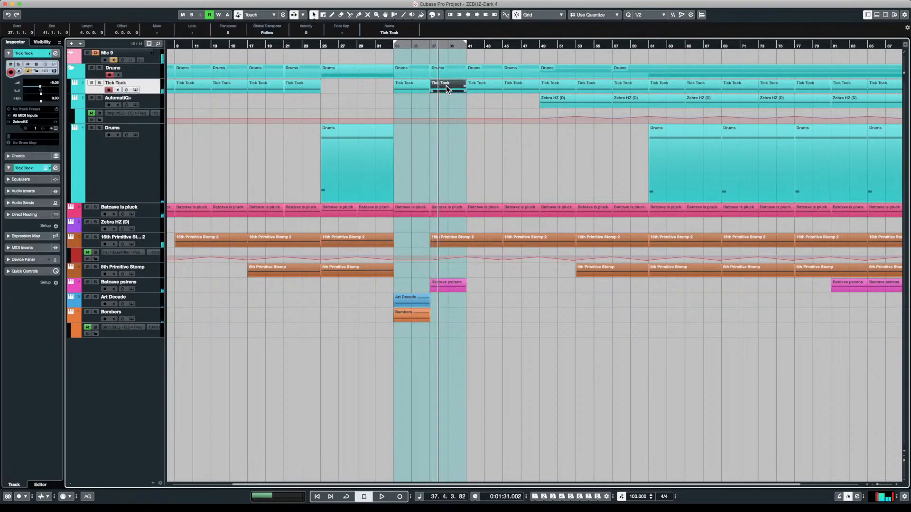
{"action": "left_click", "coordinate": [427, 129]}
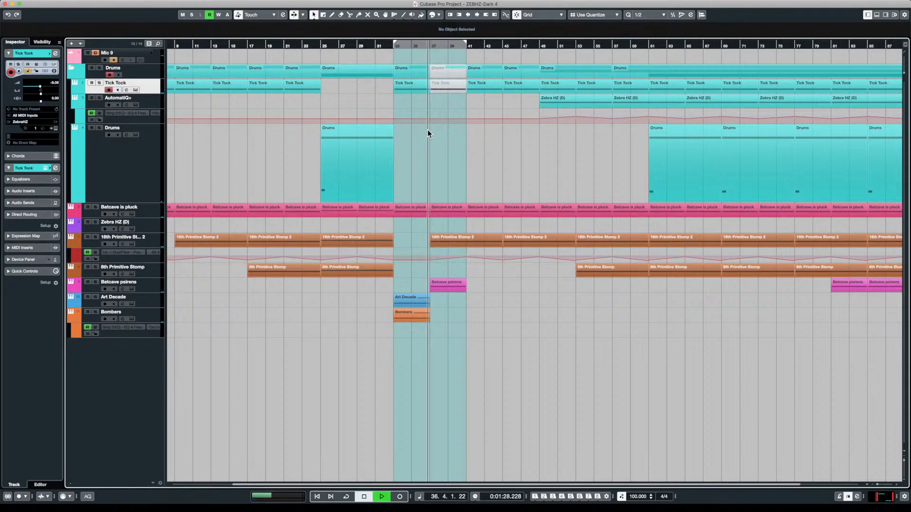
{"action": "key", "text": "space"}
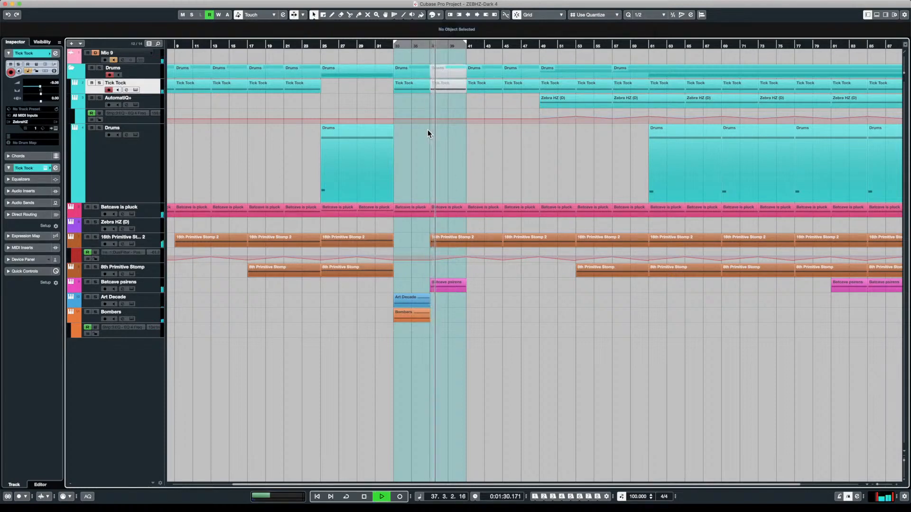
- Set the locators around the Batcave psirens part at bar 37 and lower the track's volume to -15.4 during playback
{"action": "left_click", "coordinate": [446, 284]}
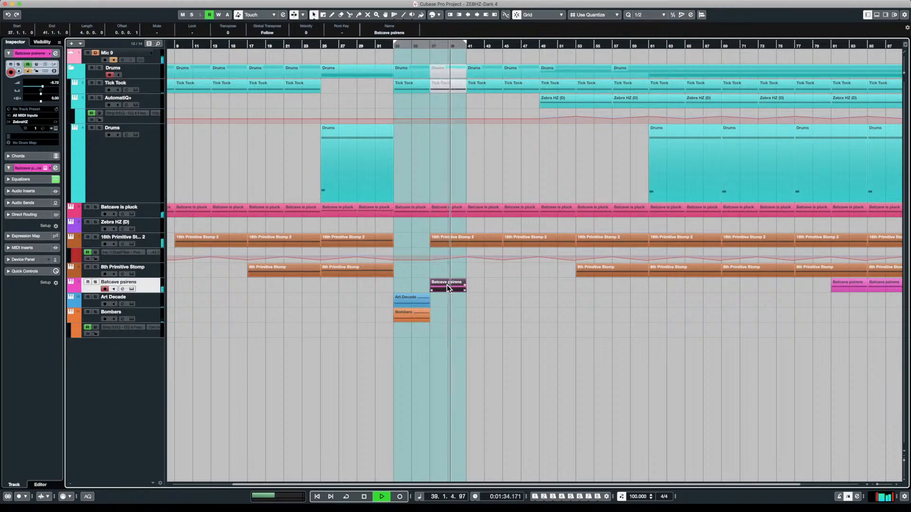
{"action": "key", "text": "p"}
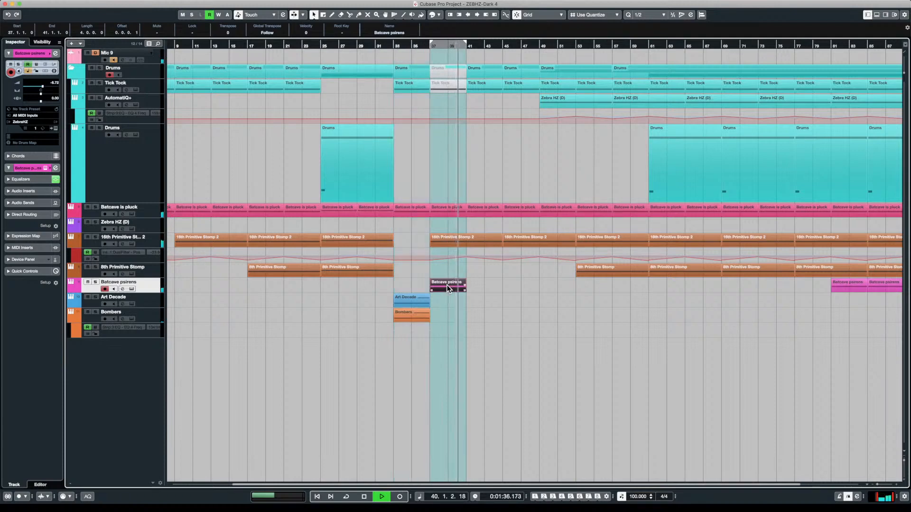
{"action": "key", "text": "KP_1"}
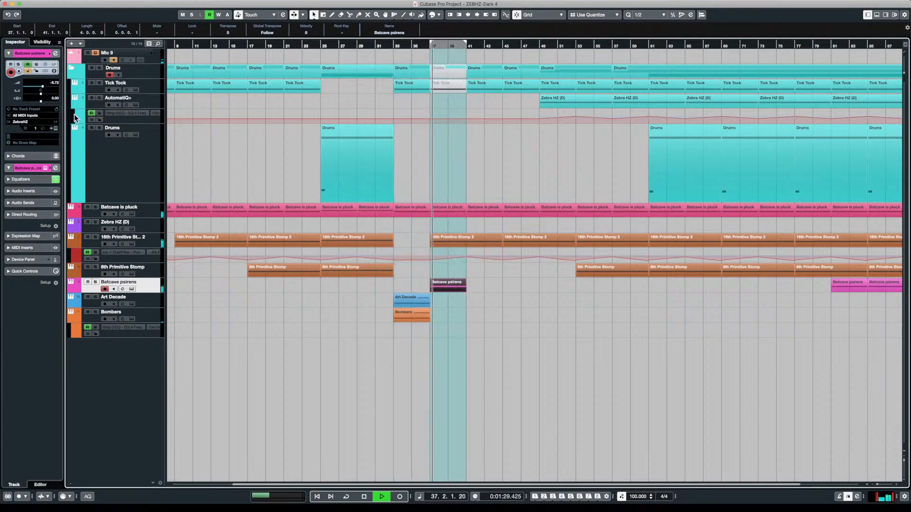
{"action": "left_click_drag", "start_coordinate": [43, 87], "coordinate": [38, 86]}
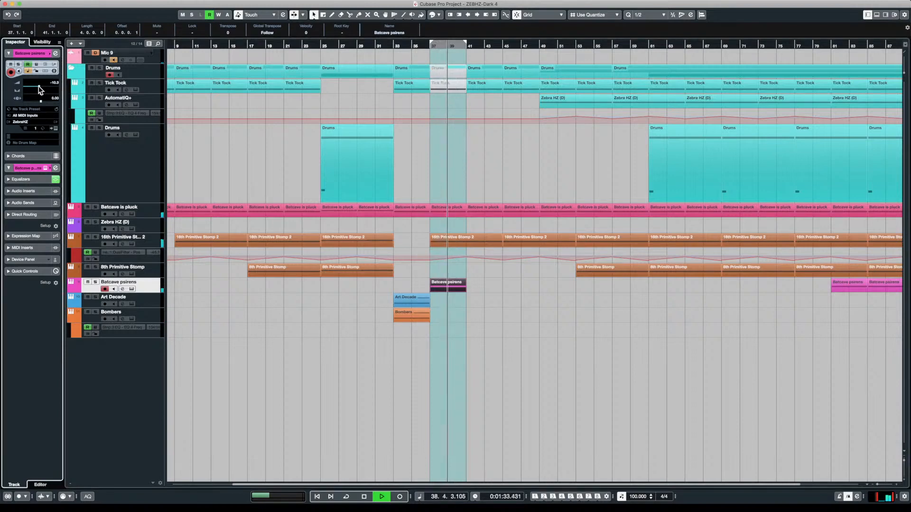
{"action": "key", "text": "KP_1"}
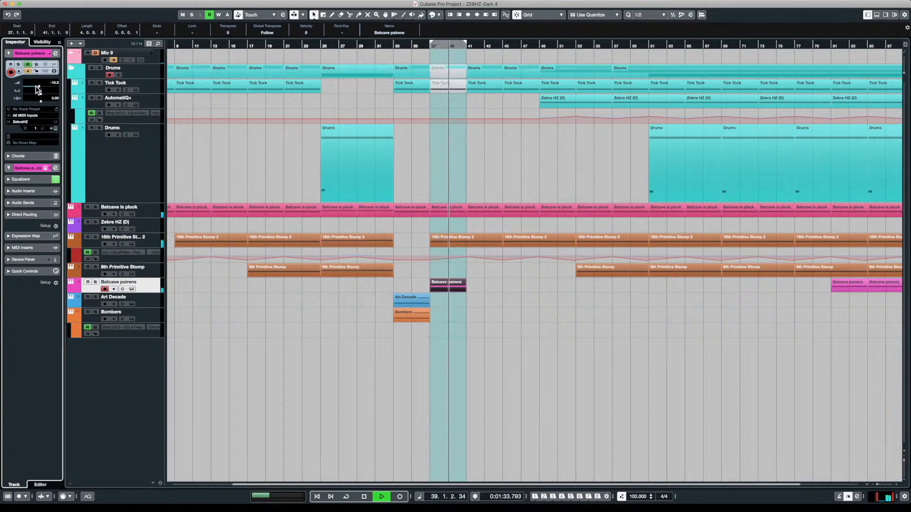
{"action": "left_click_drag", "start_coordinate": [40, 88], "coordinate": [37, 89]}
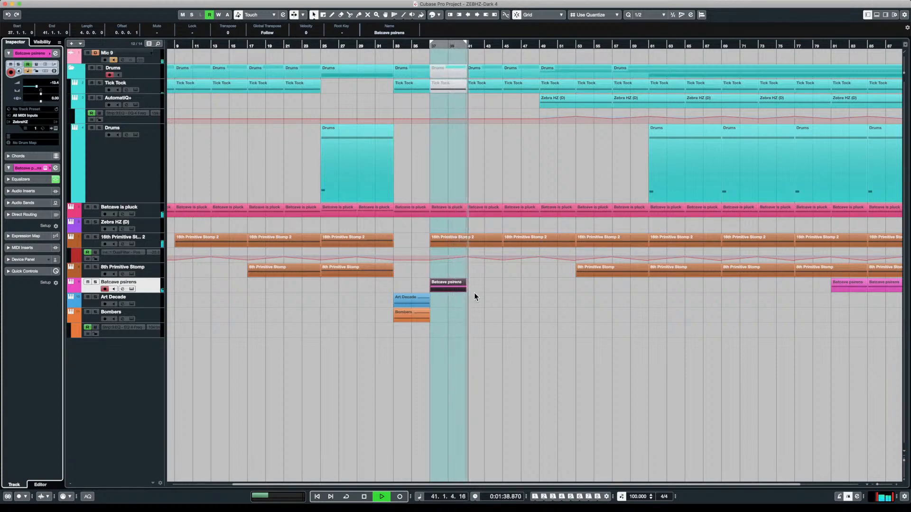
- Move the Drums part from bar 61 to bar 37 and audition it from bar 36
{"action": "scroll", "coordinate": [539, 297], "scroll_direction": "down", "scroll_amount": 3}
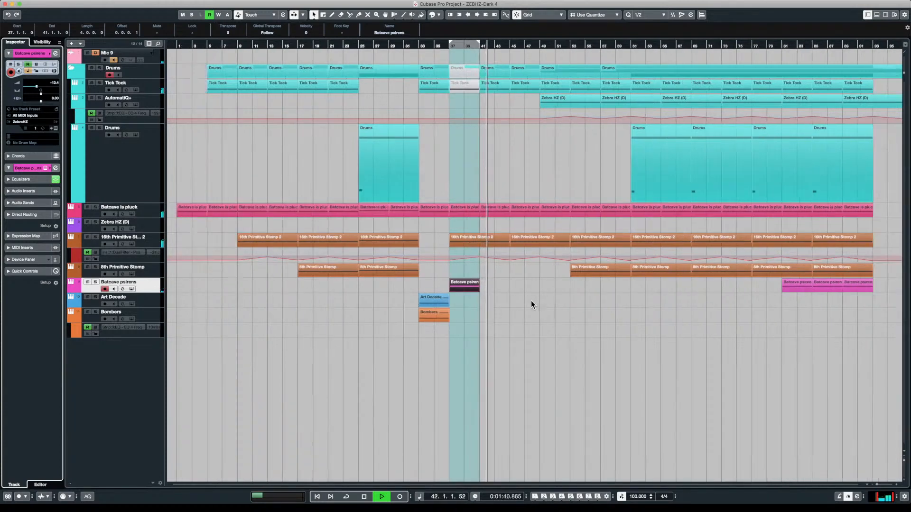
{"action": "key", "text": "space"}
{"action": "left_click", "coordinate": [658, 162]}
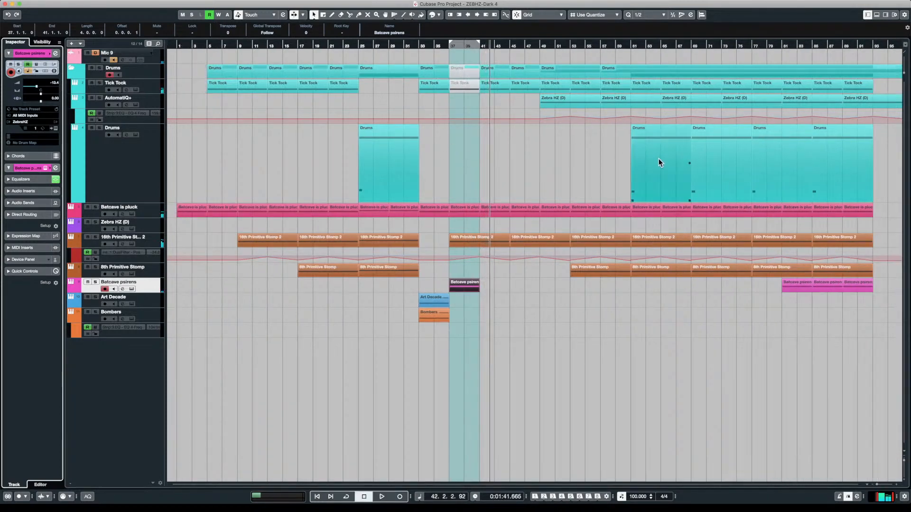
{"action": "left_click", "coordinate": [657, 160]}
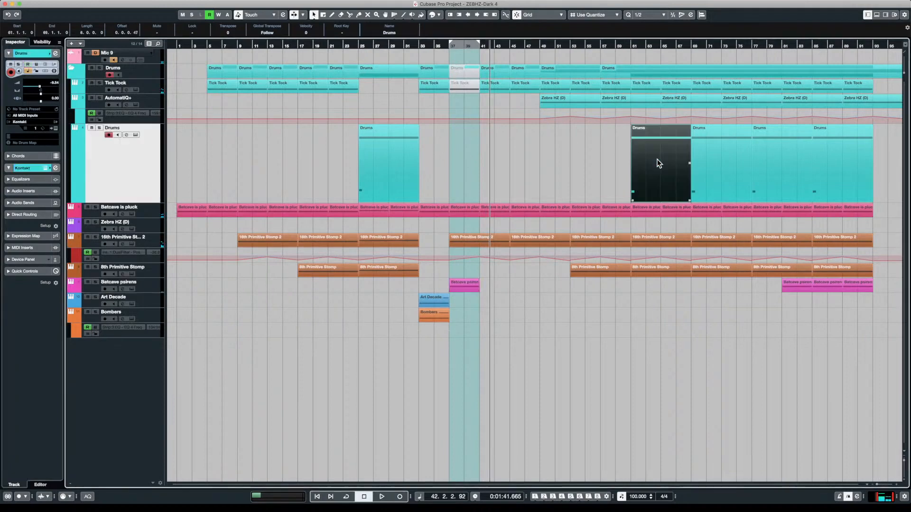
{"action": "left_click_drag", "start_coordinate": [659, 162], "coordinate": [472, 149]}
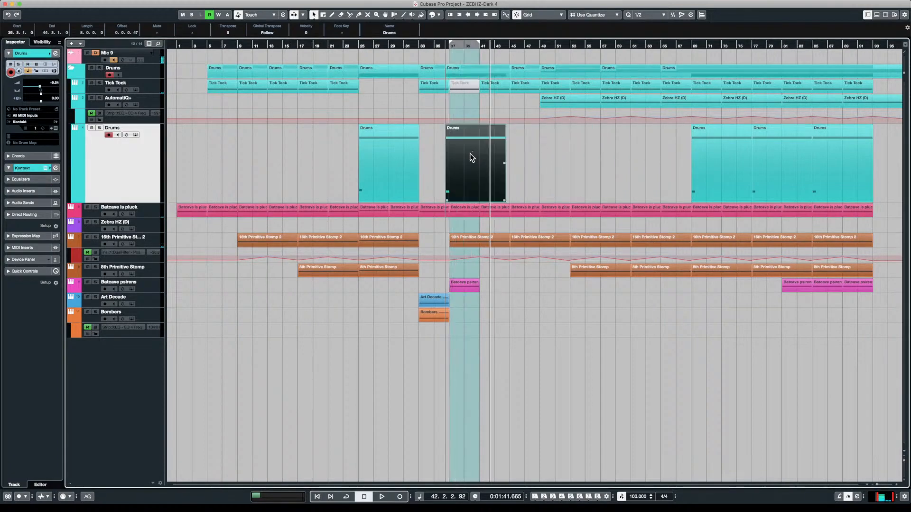
{"action": "key", "text": "ctrl+z"}
{"action": "left_click", "coordinate": [450, 140]}
{"action": "left_click", "coordinate": [443, 135]}
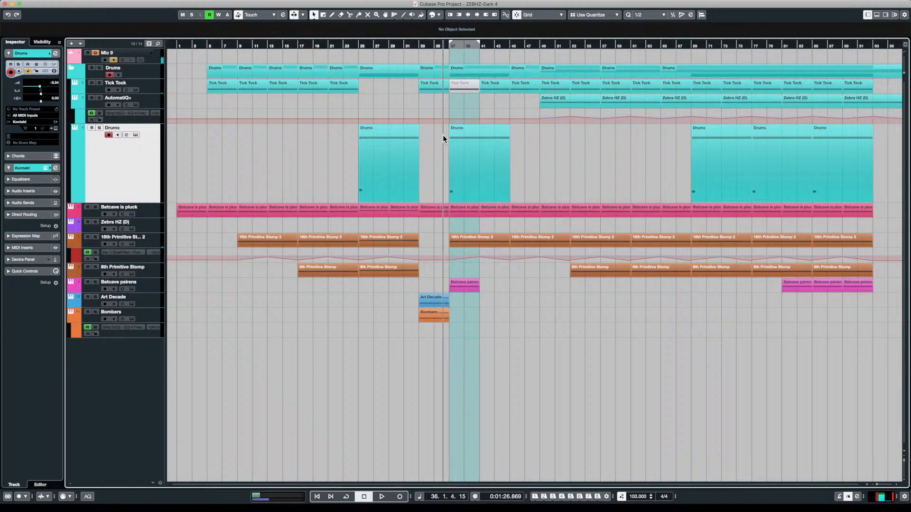
{"action": "key", "text": "space"}
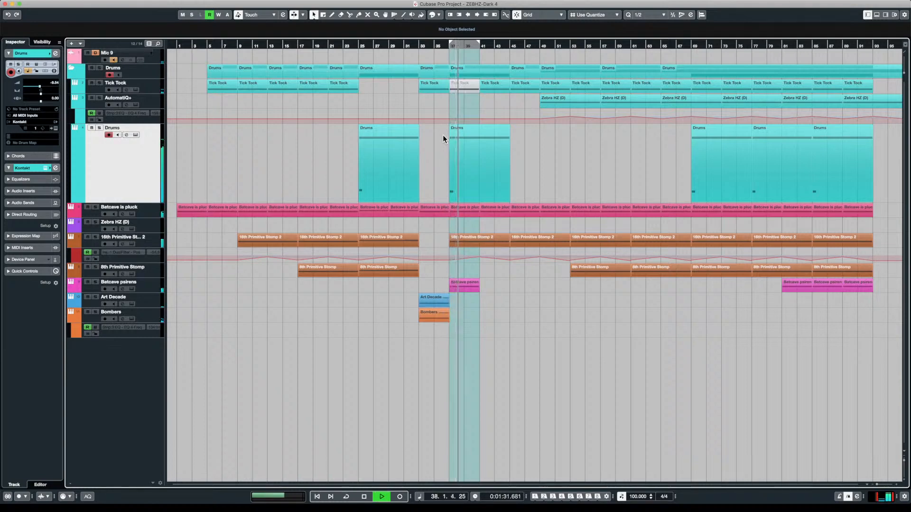
- Open the Drums part at bar 37 for in-place editing and audition its note at a lower pitch
{"action": "left_click", "coordinate": [466, 158]}
{"action": "key", "text": "space"}
{"action": "key", "text": "ctrl+shift+i"}
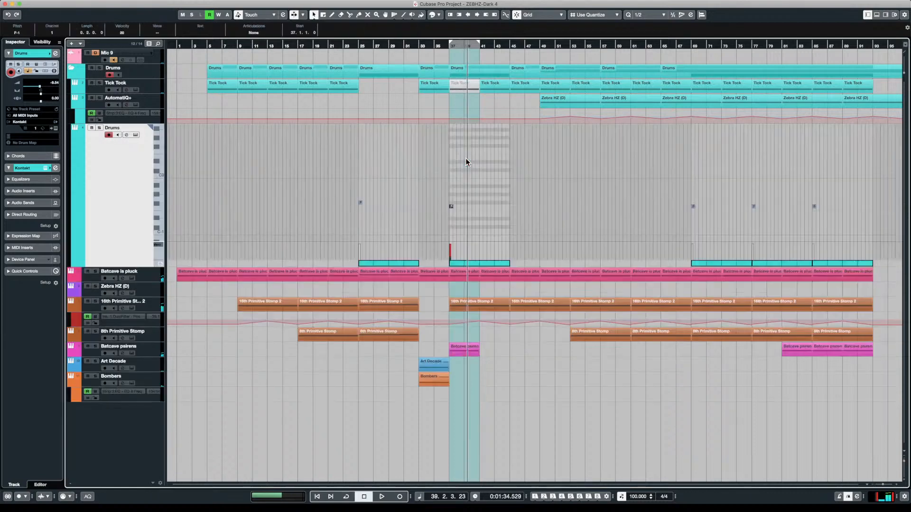
{"action": "left_click", "coordinate": [440, 203]}
{"action": "key", "text": "space"}
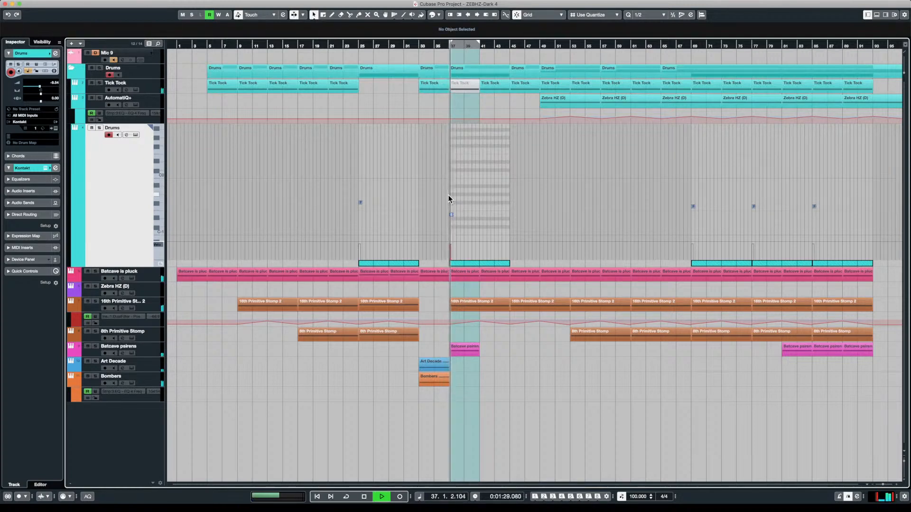
- Raise the pitch of the Drums note at bar 37 by two steps and play it again
{"action": "key", "text": "space"}
{"action": "left_click_drag", "start_coordinate": [461, 206], "coordinate": [440, 215]}
{"action": "key", "text": "Up"}
{"action": "key", "text": "Up"}
{"action": "key", "text": "space"}
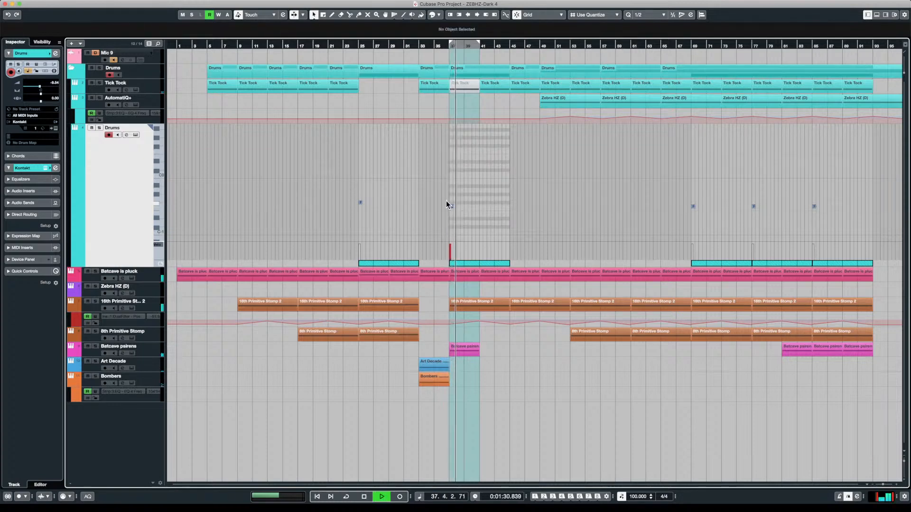
- Play the arrangement from bar 37 through bar 47 to judge the added Drums hit and following parts
{"action": "key", "text": "space"}
{"action": "key", "text": "space"}
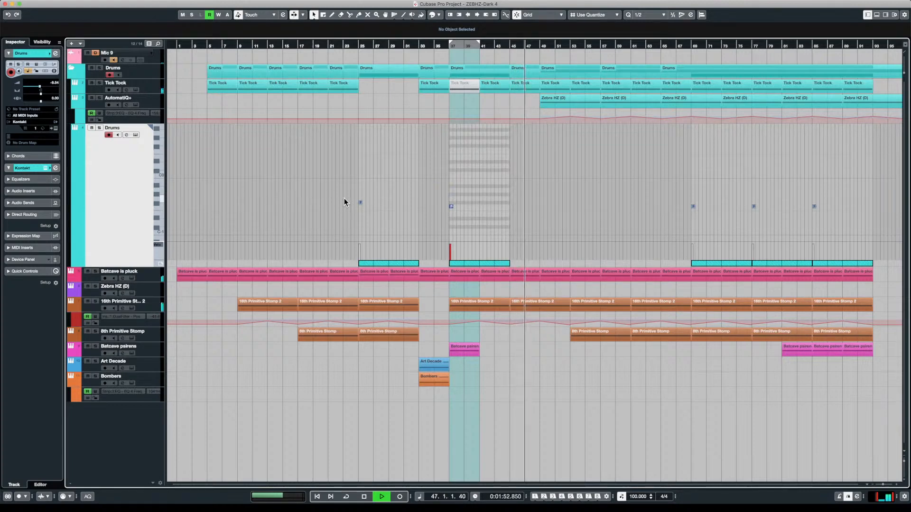
{"action": "key", "text": "space"}
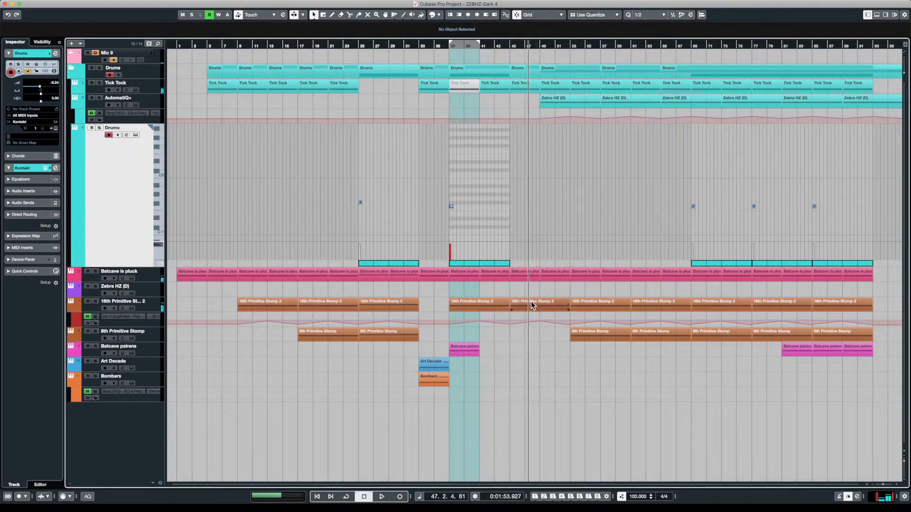
- Delete the 16th Primitive Stomp 2 part at bar 45 and play the thinned-out section
{"action": "left_click", "coordinate": [535, 302]}
{"action": "key", "text": "Delete"}
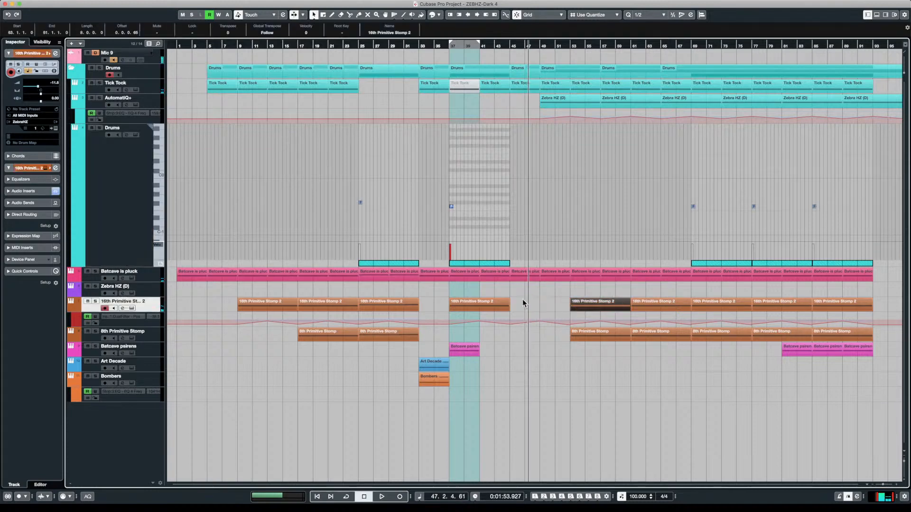
{"action": "left_click", "coordinate": [507, 288]}
{"action": "key", "text": "space"}
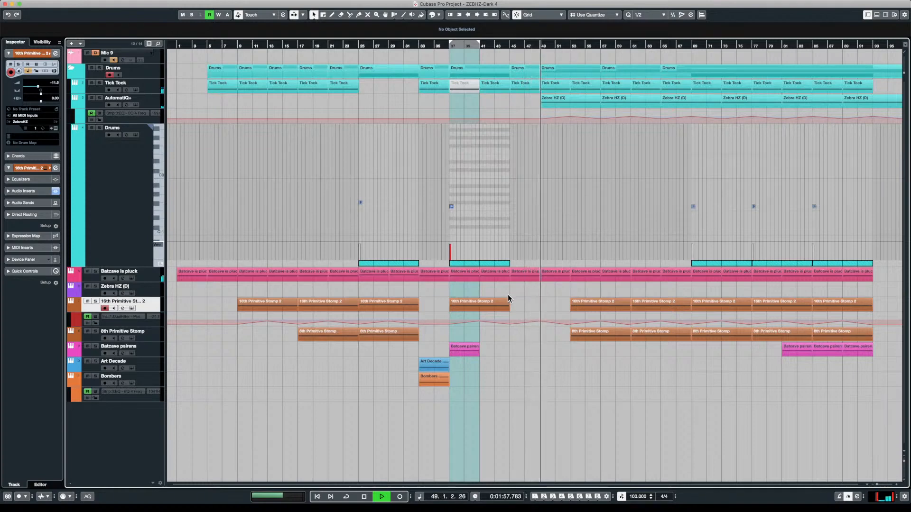
- Split the Zebra HZ (D) part on the AutomatiQ+ track at bar 53 and delete its second half
{"action": "left_click", "coordinate": [548, 104]}
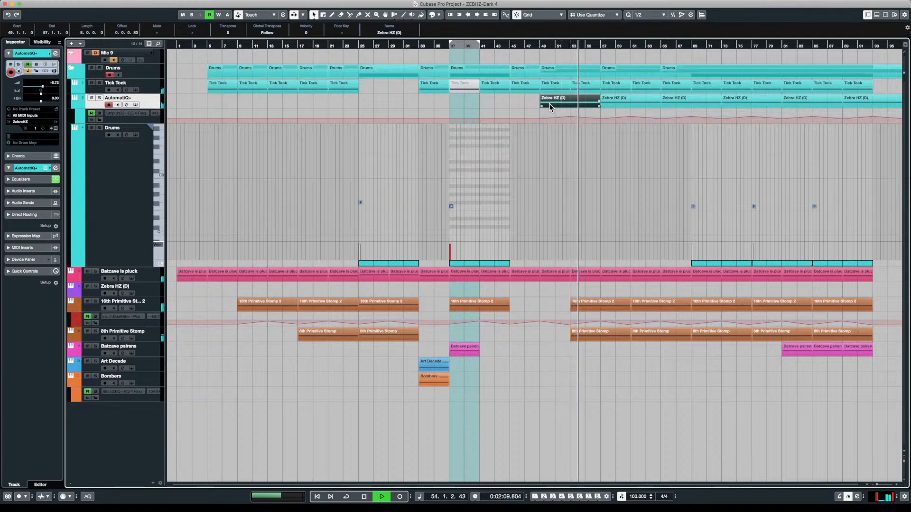
{"action": "key", "text": "space"}
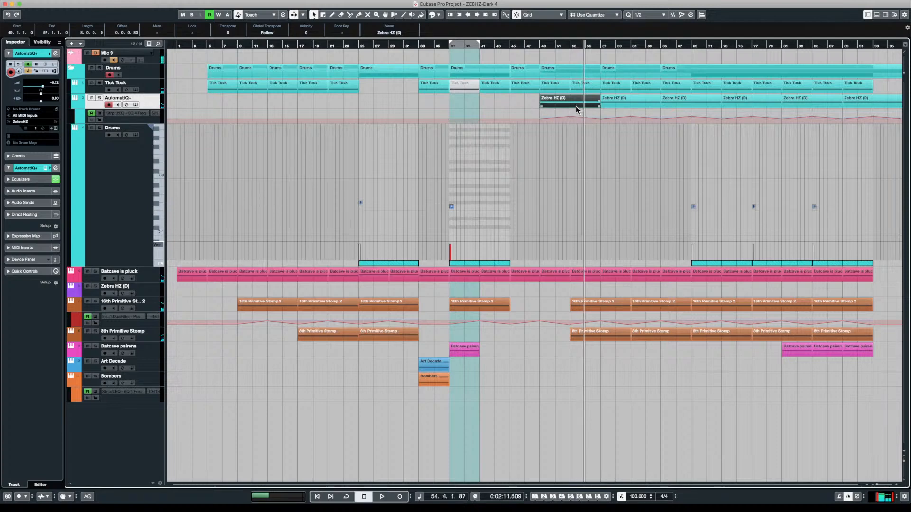
{"action": "left_click", "coordinate": [577, 110]}
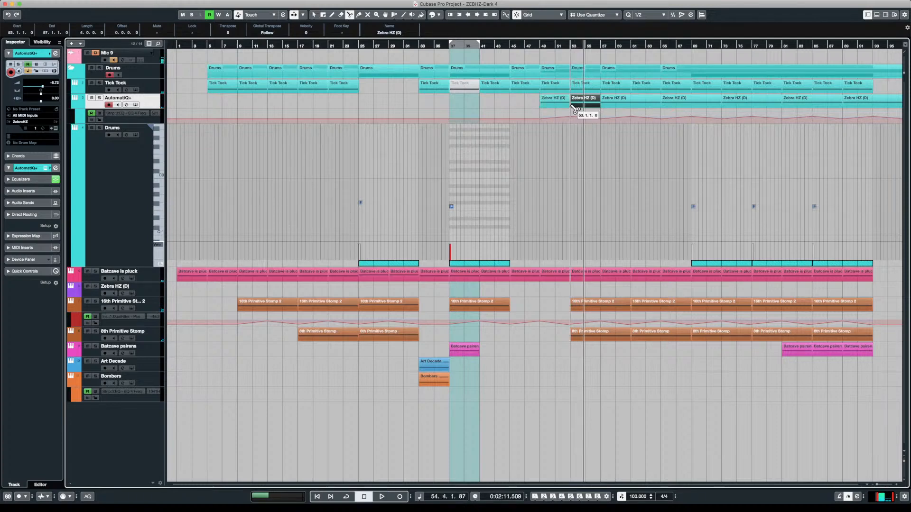
{"action": "right_click", "coordinate": [578, 108]}
{"action": "left_click", "coordinate": [522, 99]}
{"action": "key", "text": "Delete"}
- Play from just before bar 49 and close the in-place editor on the Drums track
{"action": "left_click", "coordinate": [536, 100]}
{"action": "key", "text": "space"}
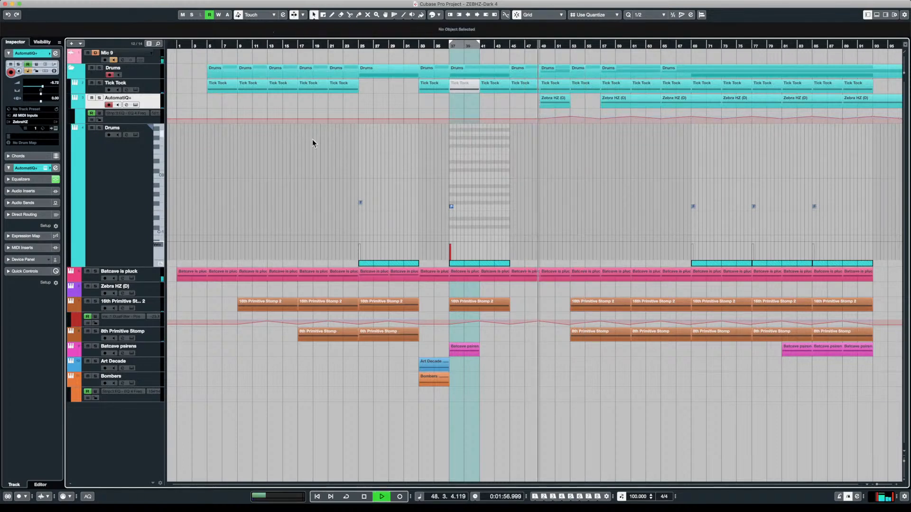
{"action": "left_click", "coordinate": [128, 162]}
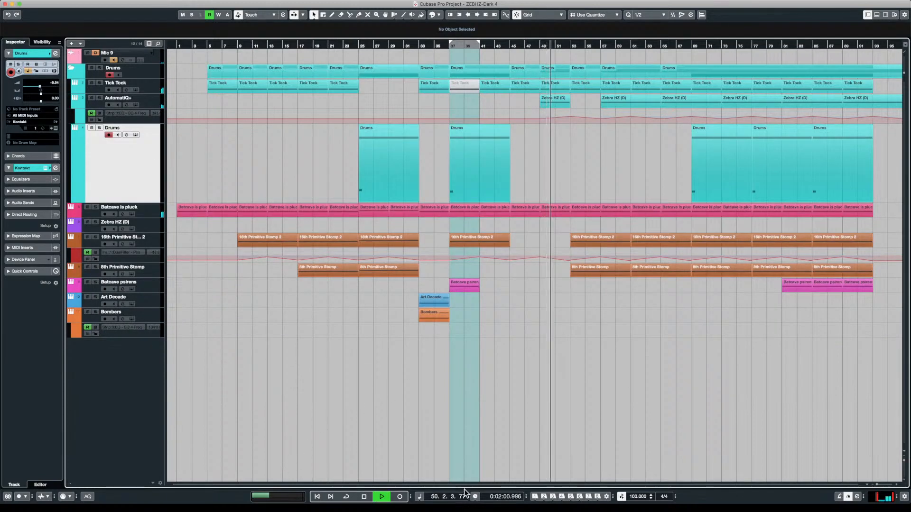
- Select the 8th Primitive Stomp part at bar 53 and replay its entry from just before that bar
{"action": "scroll", "coordinate": [553, 320], "scroll_direction": "up", "scroll_amount": 1}
{"action": "scroll", "coordinate": [553, 316], "scroll_direction": "down", "scroll_amount": 1}
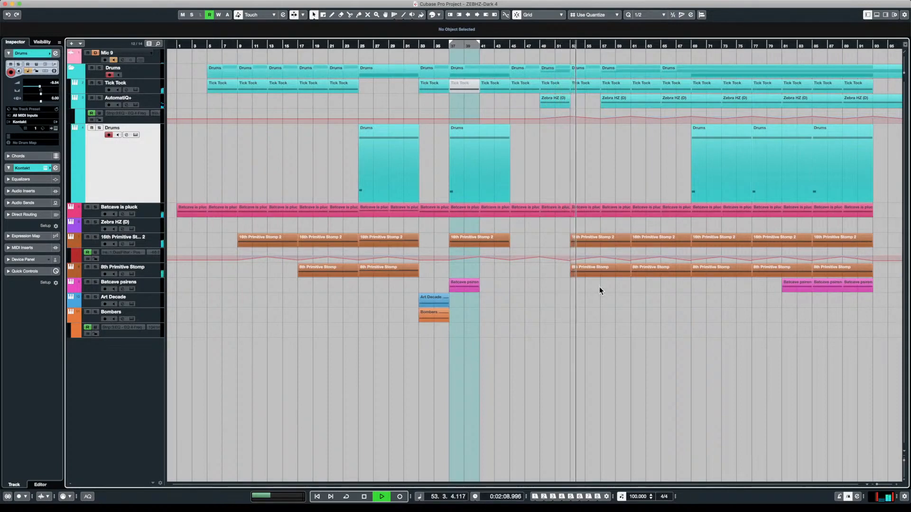
{"action": "left_click", "coordinate": [588, 270]}
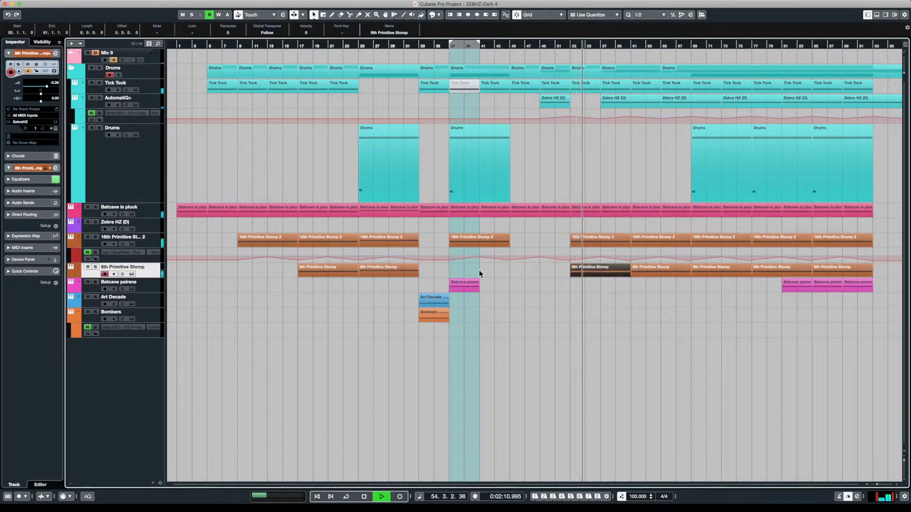
{"action": "left_click", "coordinate": [95, 267]}
{"action": "left_click", "coordinate": [95, 267]}
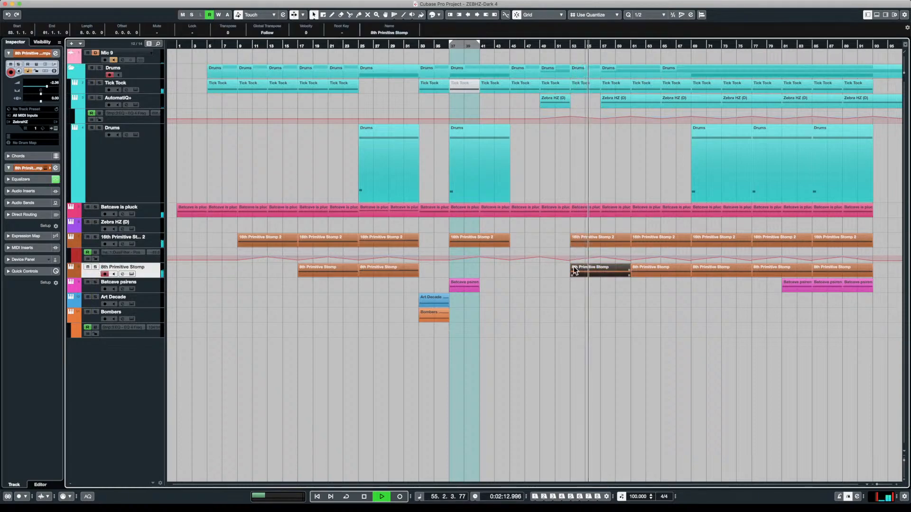
{"action": "key", "text": "space"}
{"action": "key", "text": "space"}
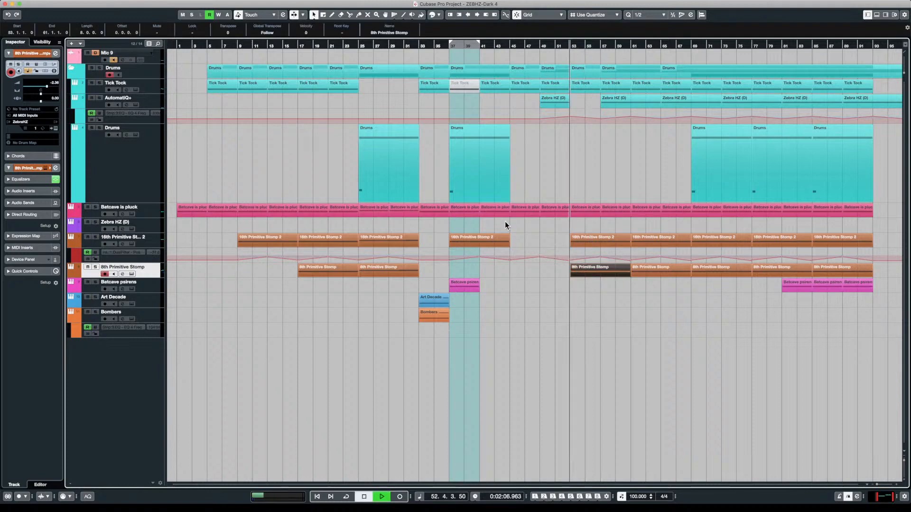
- Check the 8th Primitive Stomp channel settings and lower the track's level to -3.38 dB
{"action": "left_click", "coordinate": [122, 274]}
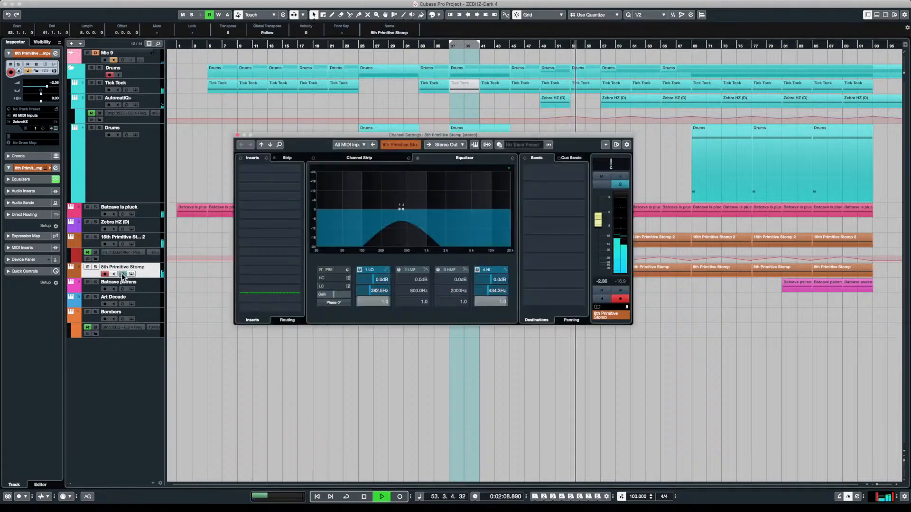
{"action": "left_click", "coordinate": [122, 274]}
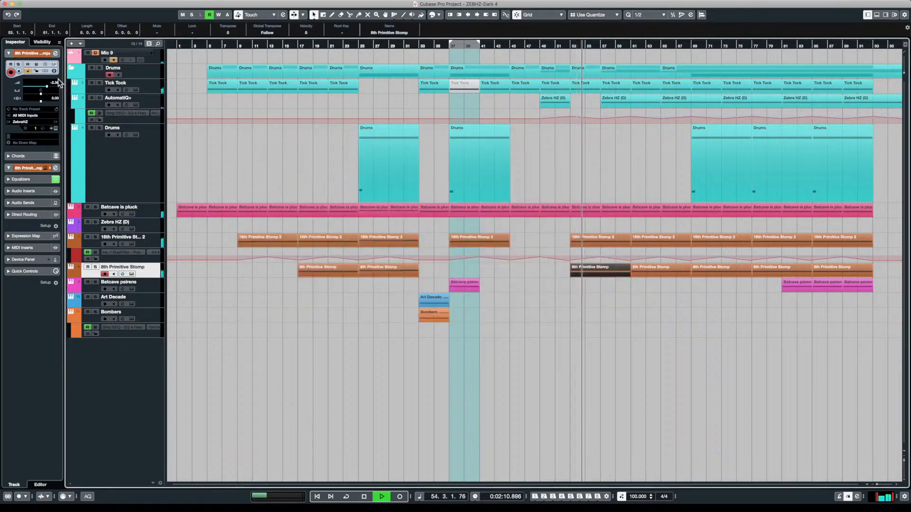
{"action": "left_click_drag", "start_coordinate": [47, 86], "coordinate": [47, 86]}
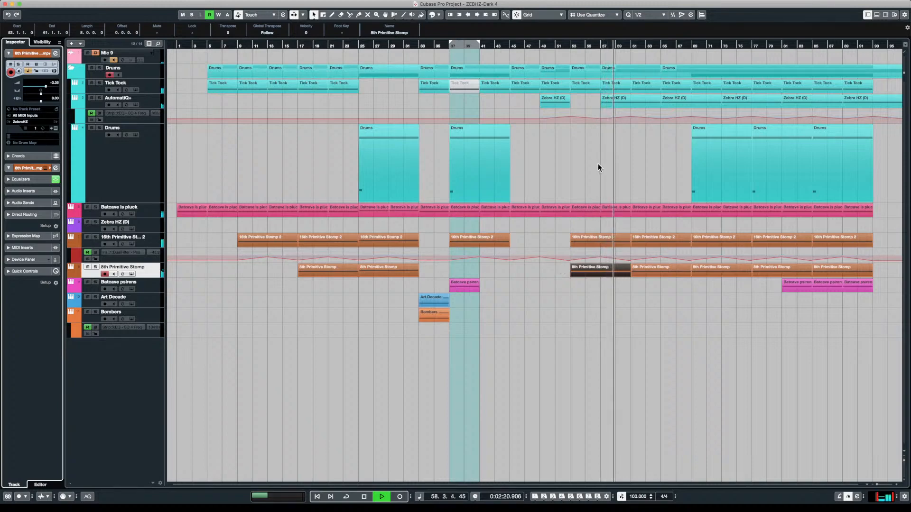
- Move the Drums part from bar 69 to bar 57 and play the section
{"action": "key", "text": "space"}
{"action": "left_click_drag", "start_coordinate": [705, 163], "coordinate": [614, 160]}
{"action": "left_click", "coordinate": [595, 135]}
{"action": "key", "text": "space"}
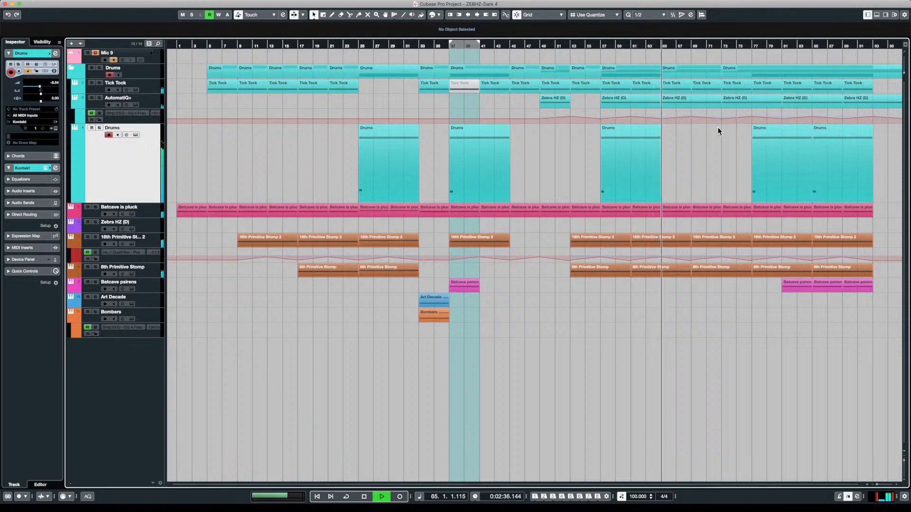
- Split the 16th Primitive Stomp 2 and 8th Primitive Stomp parts at bar 65
{"action": "left_click", "coordinate": [669, 214]}
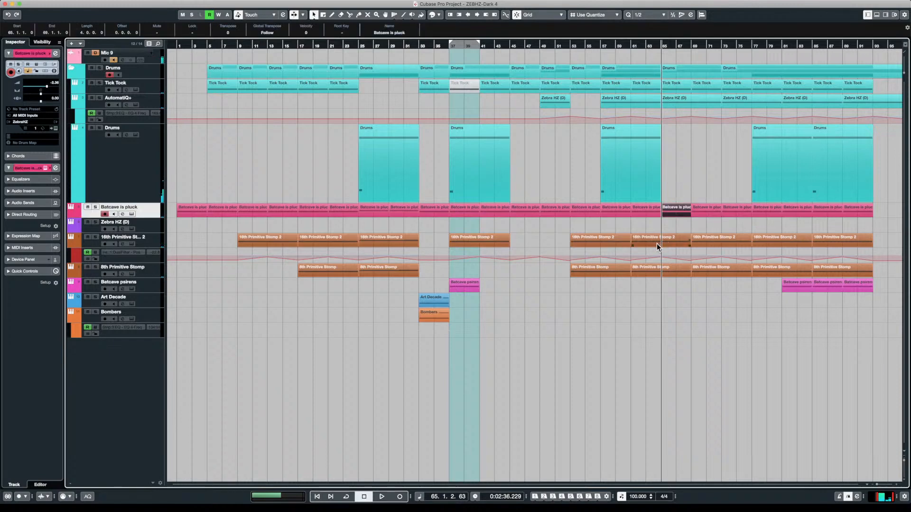
{"action": "key", "text": "3"}
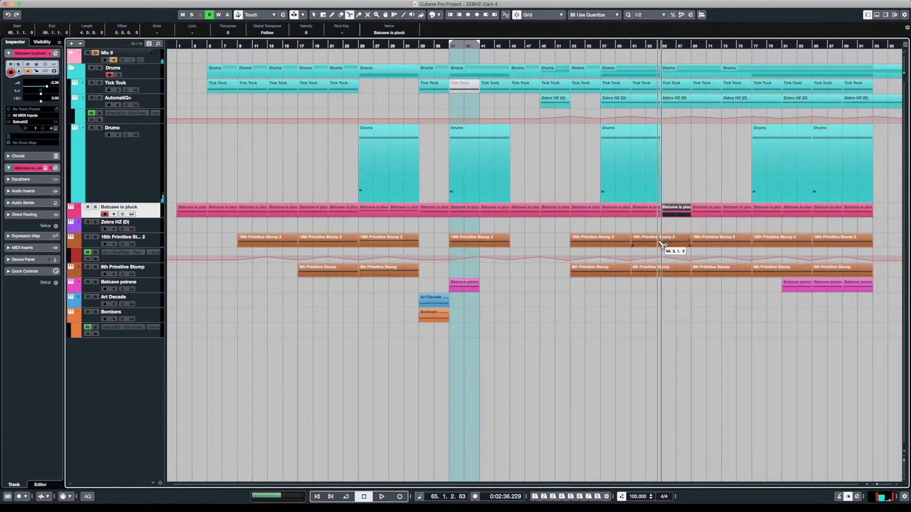
{"action": "left_click", "coordinate": [662, 243]}
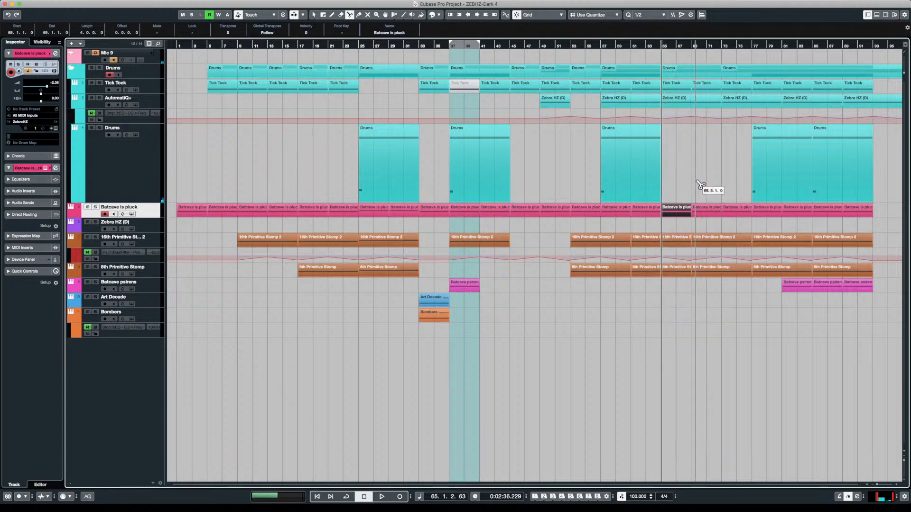
{"action": "key", "text": "1"}
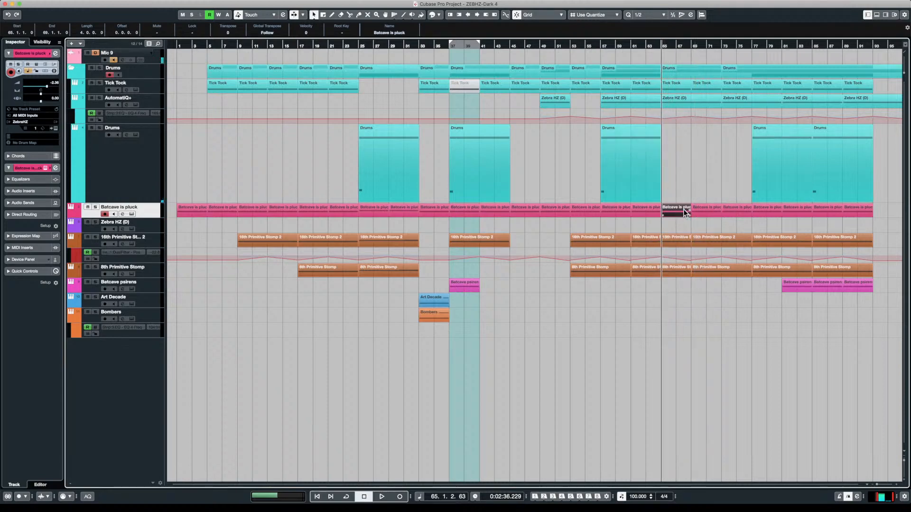
- Transpose the Batcave is pluck, 16th Primitive Stomp 2 and 8th Primitive Stomp parts between bars 65 and 77 up 1 semitone
{"action": "left_click", "coordinate": [673, 270]}
{"action": "left_click", "coordinate": [715, 266], "text": "shift"}
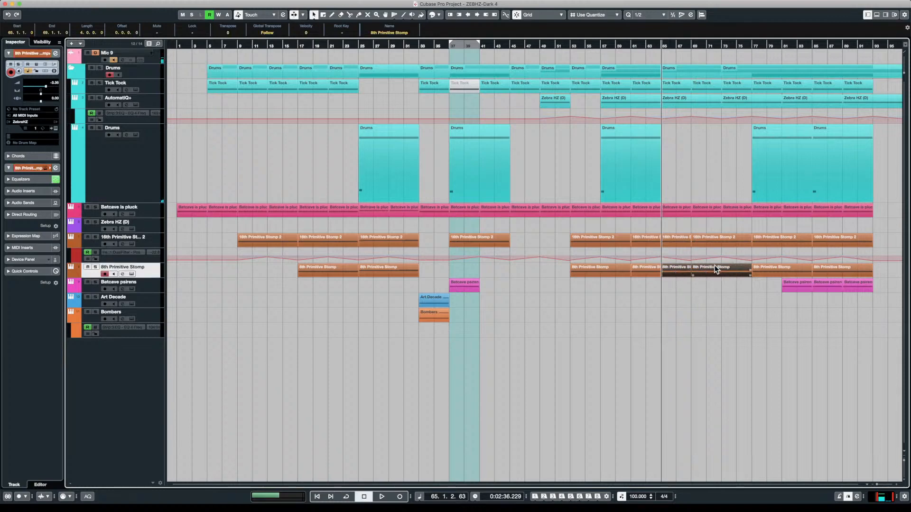
{"action": "left_click", "coordinate": [669, 238], "text": "shift"}
{"action": "left_click", "coordinate": [672, 209], "text": "shift"}
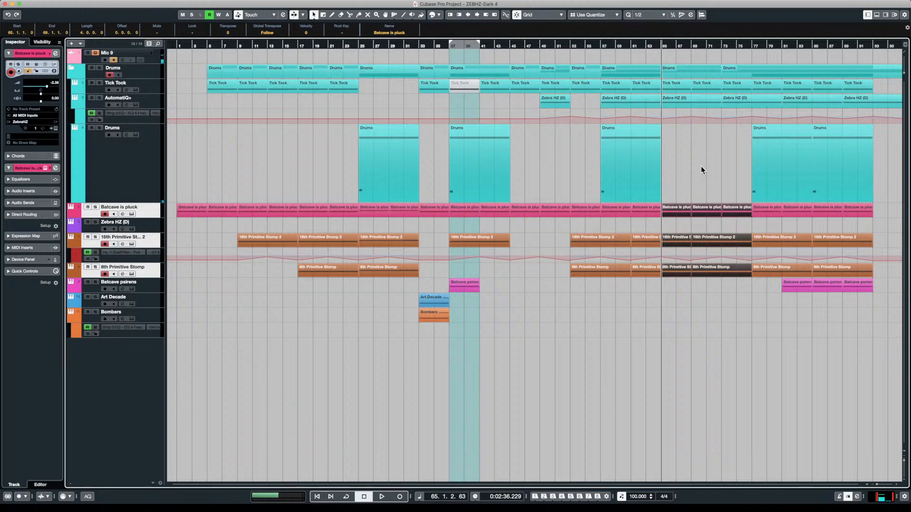
{"action": "key", "text": "t"}
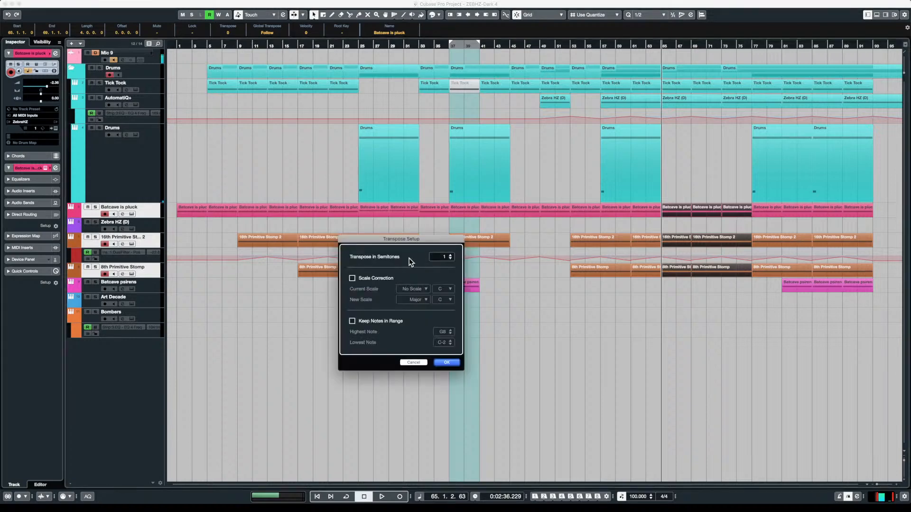
{"action": "left_click", "coordinate": [447, 362]}
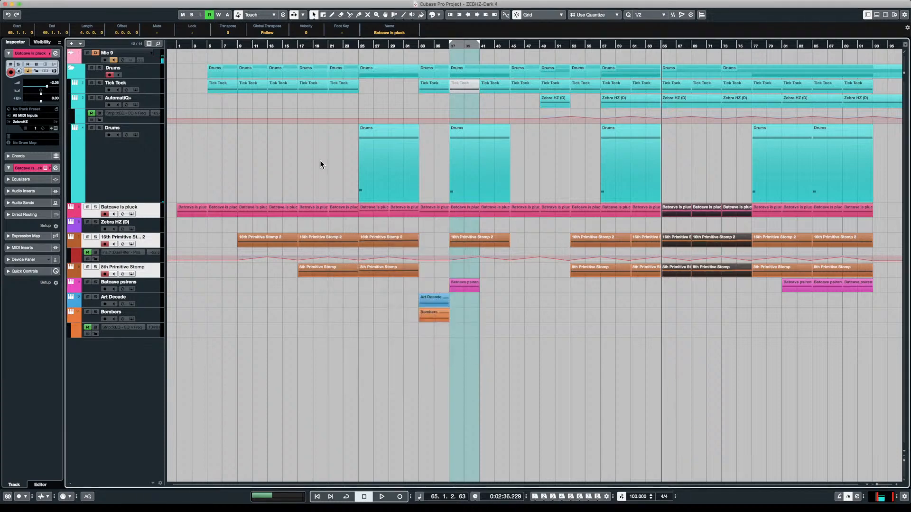
- Copy the Drums part at bar 25 to bar 65 on the same track
{"action": "left_click", "coordinate": [379, 161]}
{"action": "left_click_drag", "start_coordinate": [377, 159], "coordinate": [681, 158]}
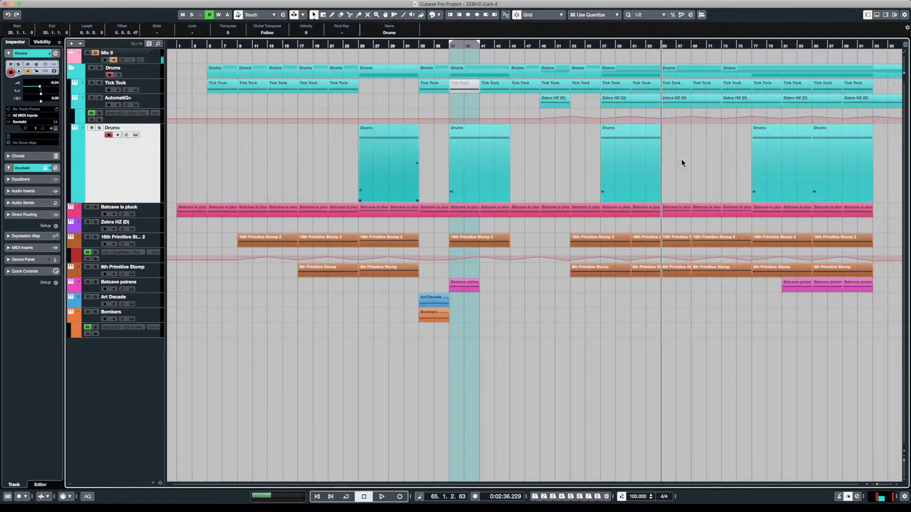
{"action": "left_click", "coordinate": [597, 221]}
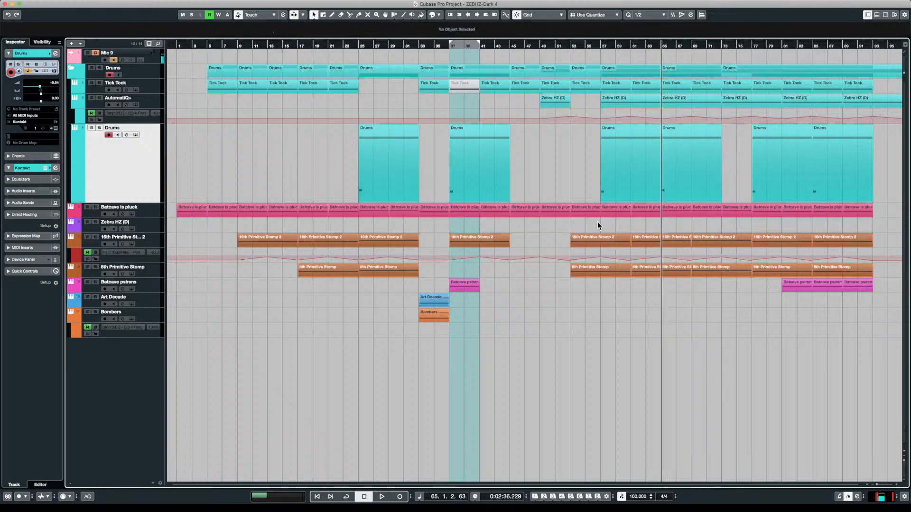
- Play from bar 65 to about bar 76 to judge the transposed section with the added Drums part
{"action": "key", "text": "space"}
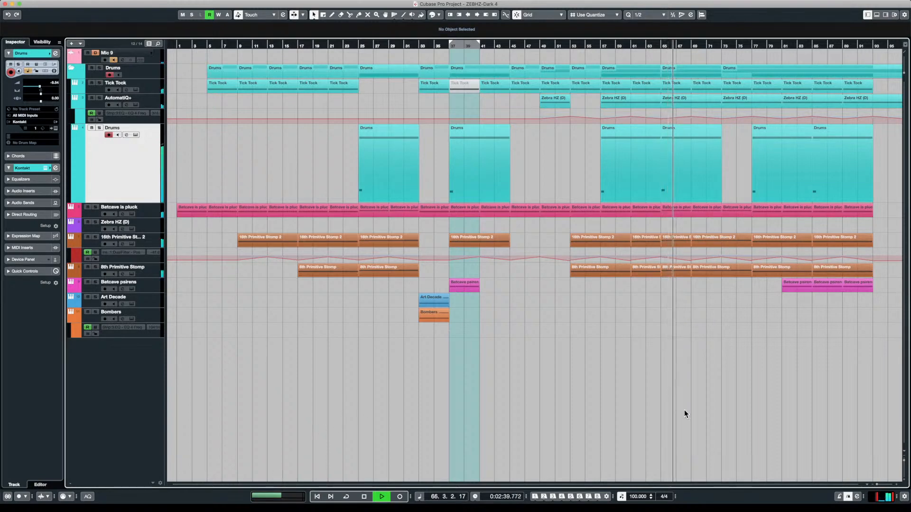
{"action": "scroll", "coordinate": [733, 173], "scroll_direction": "up", "scroll_amount": 2}
{"action": "scroll", "coordinate": [733, 171], "scroll_direction": "up", "scroll_amount": 2}
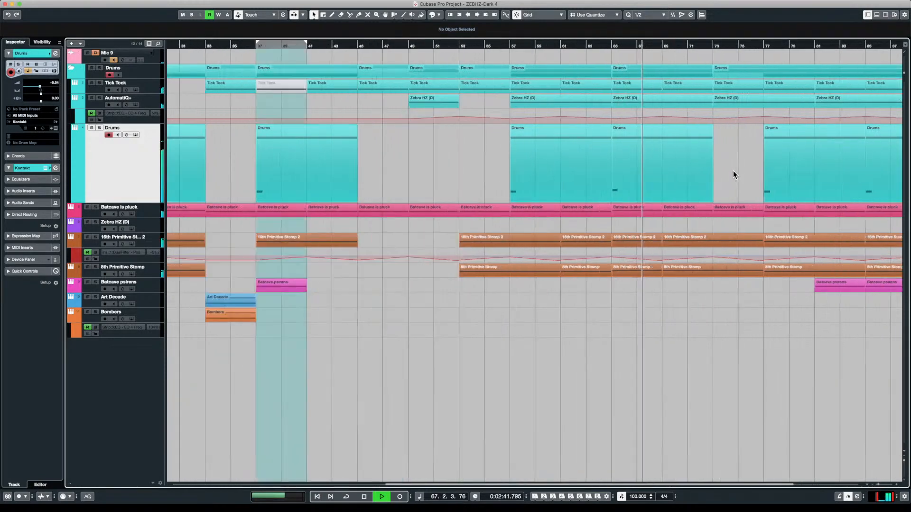
{"action": "scroll", "coordinate": [436, 468], "scroll_direction": "right", "scroll_amount": 5}
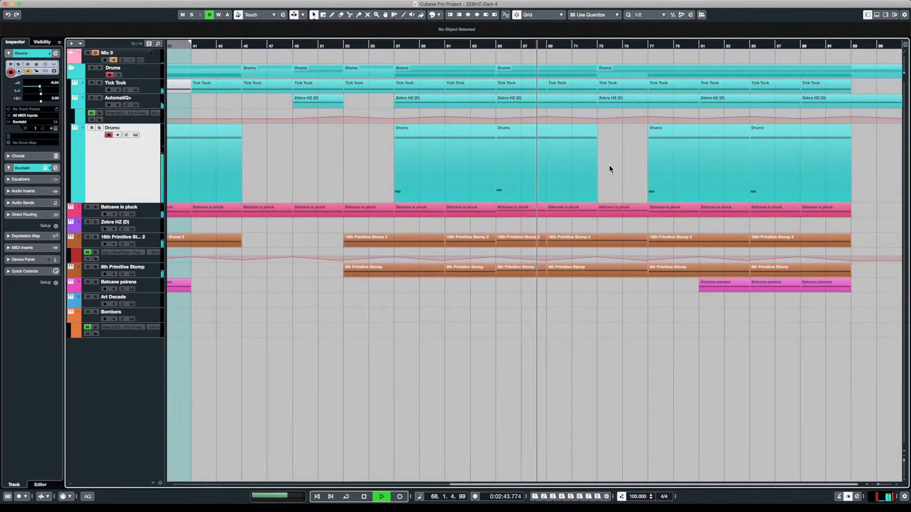
{"action": "scroll", "coordinate": [604, 140], "scroll_direction": "up", "scroll_amount": 1}
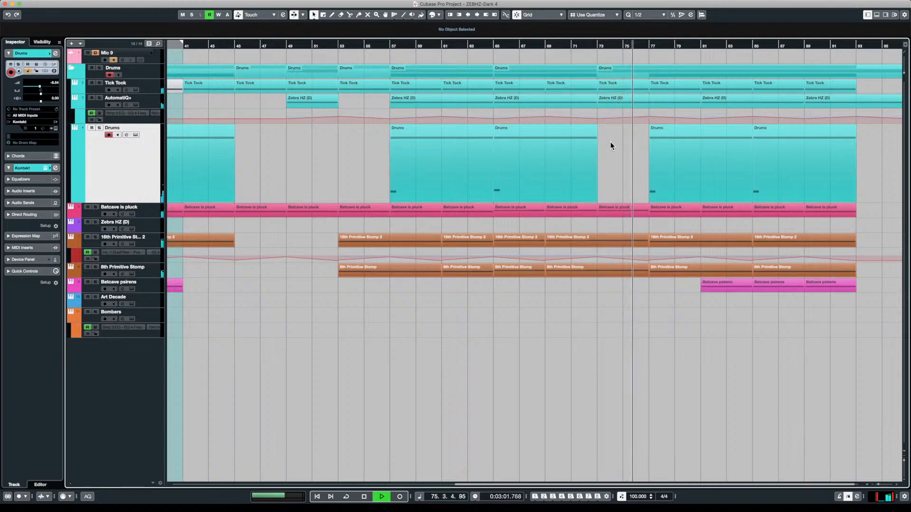
- Mute the Drums part at bar 77 and play from just before it into bar 82
{"action": "left_click", "coordinate": [680, 156]}
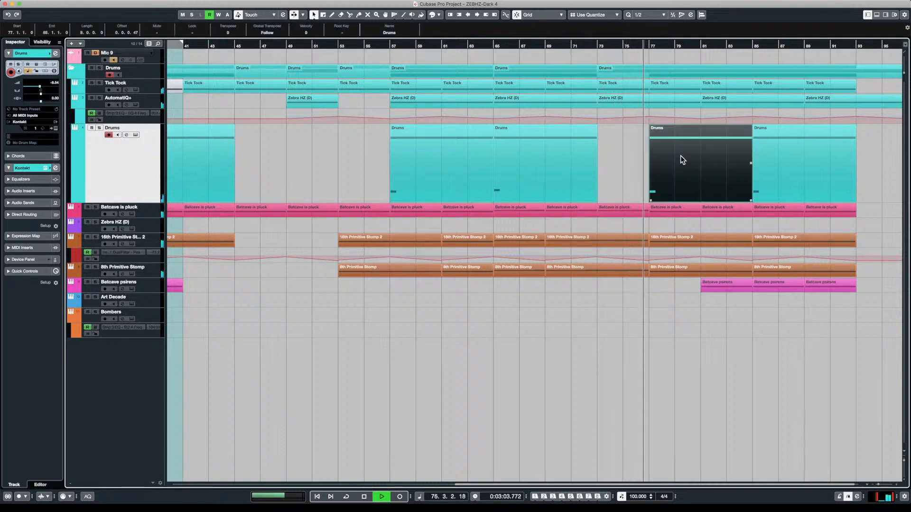
{"action": "left_click", "coordinate": [641, 144]}
{"action": "key", "text": "space"}
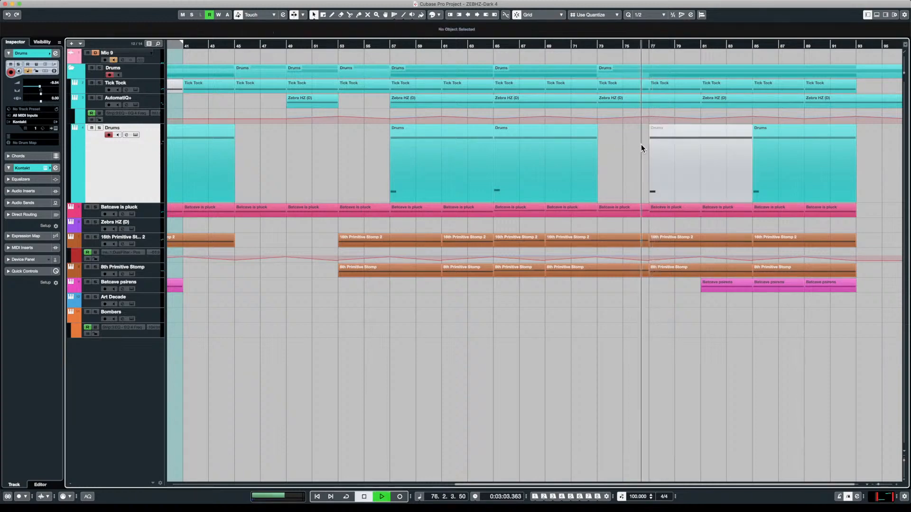
{"action": "key", "text": "space"}
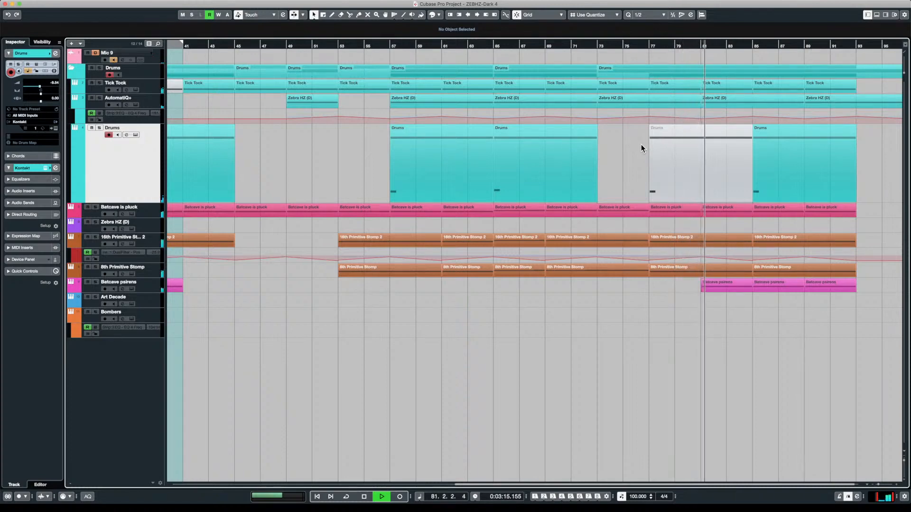
{"action": "key", "text": "space"}
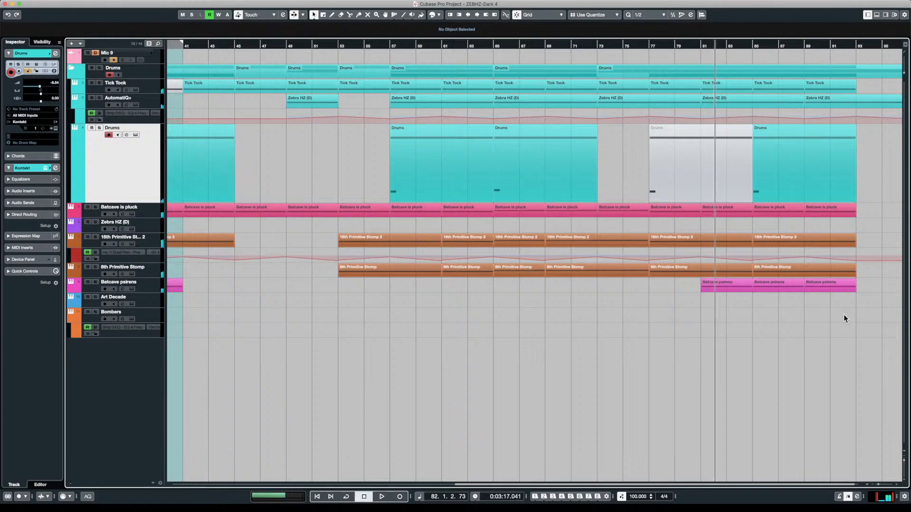
- Move the three Batcave psirens parts four bars earlier so they start at bar 77, and resume playback
{"action": "left_click_drag", "start_coordinate": [843, 314], "coordinate": [644, 281]}
{"action": "left_click", "coordinate": [644, 281]}
{"action": "key", "text": "space"}
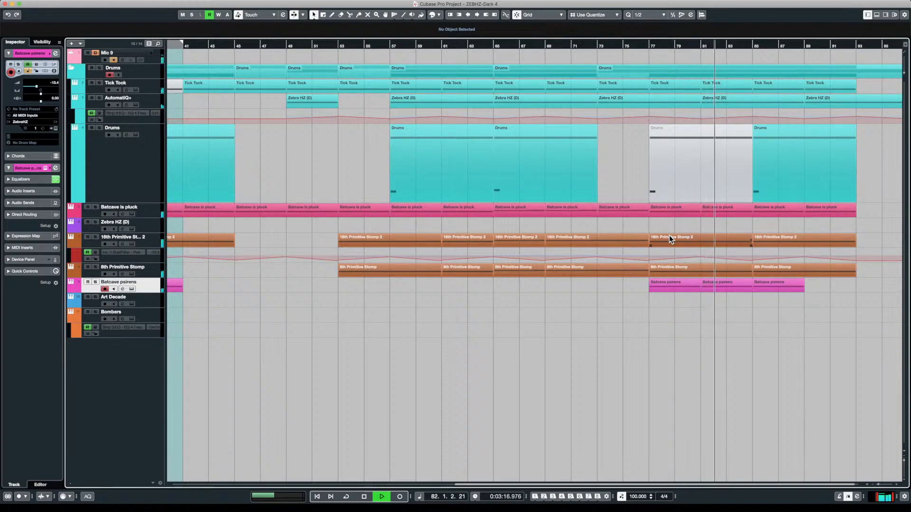
- Play from the Batcave psirens part at bar 77 and raise that track's level to about -10 dB
{"action": "key", "text": "g"}
{"action": "key", "text": "space"}
{"action": "left_click", "coordinate": [655, 284]}
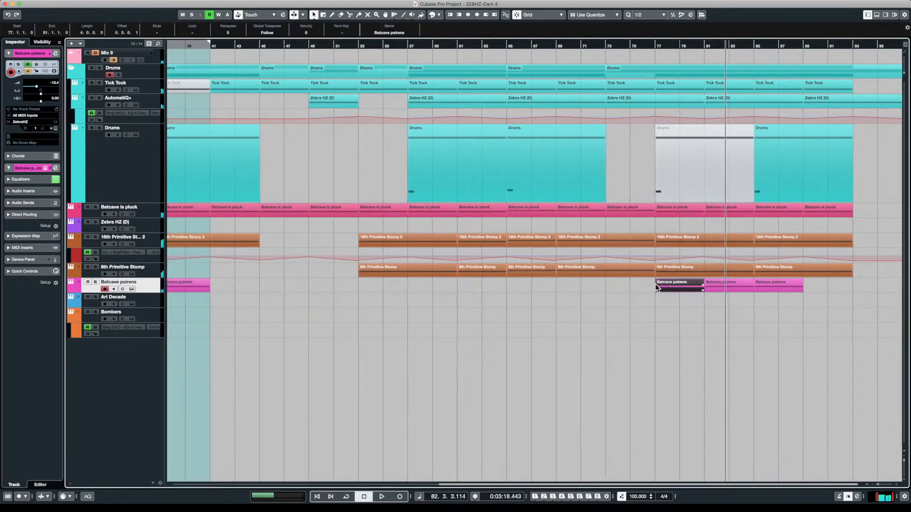
{"action": "key", "text": "l"}
{"action": "key", "text": "space"}
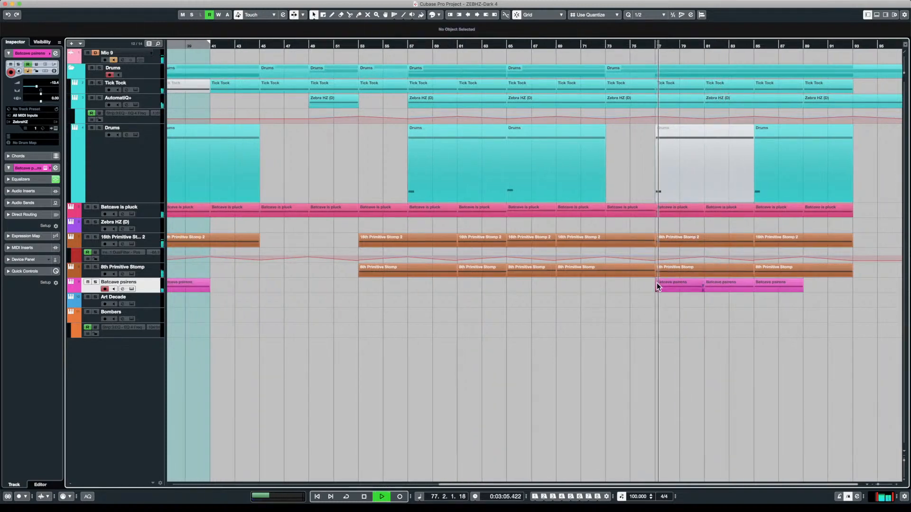
{"action": "left_click", "coordinate": [671, 287]}
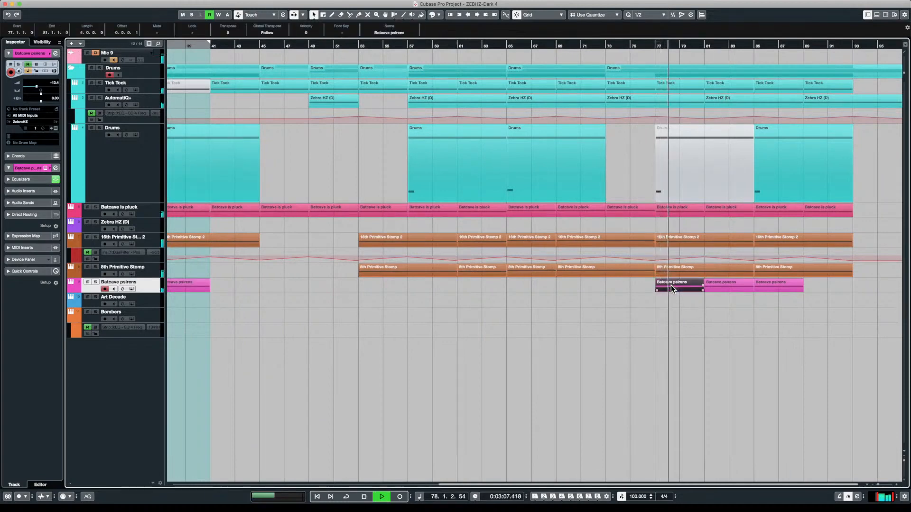
{"action": "left_click_drag", "start_coordinate": [34, 85], "coordinate": [39, 87]}
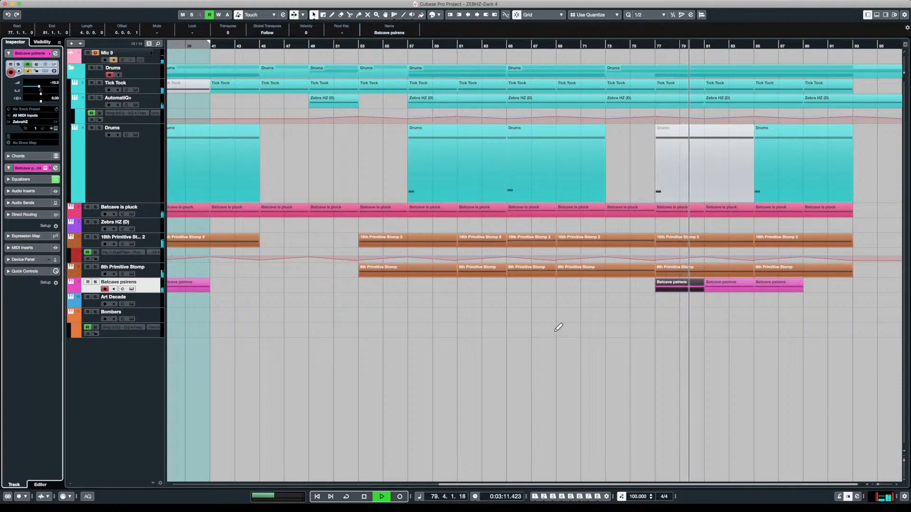
- Play on through bar 83, stop and review the whole arrangement
{"action": "key", "text": "g"}
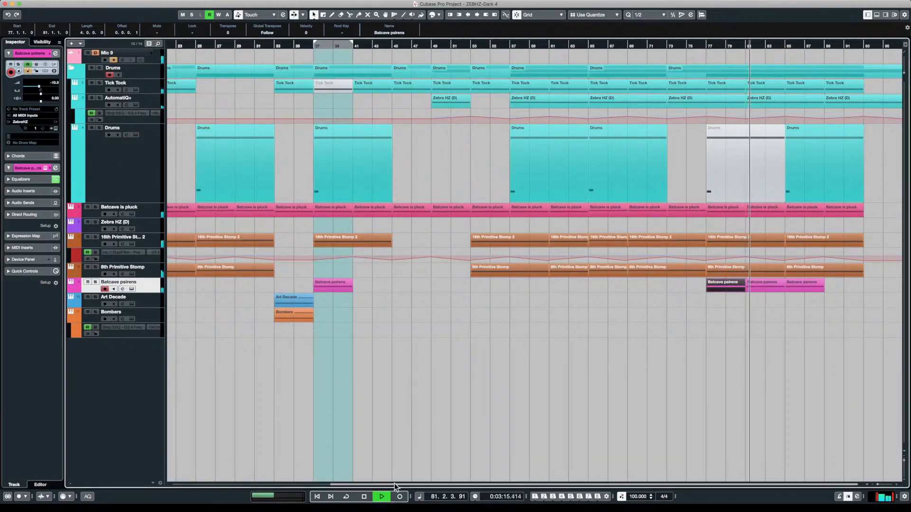
{"action": "key", "text": "g"}
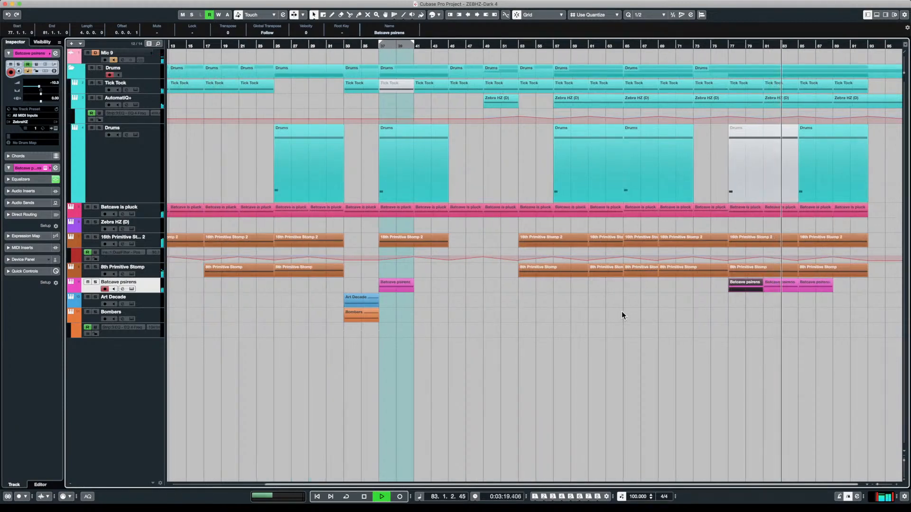
{"action": "key", "text": "space"}
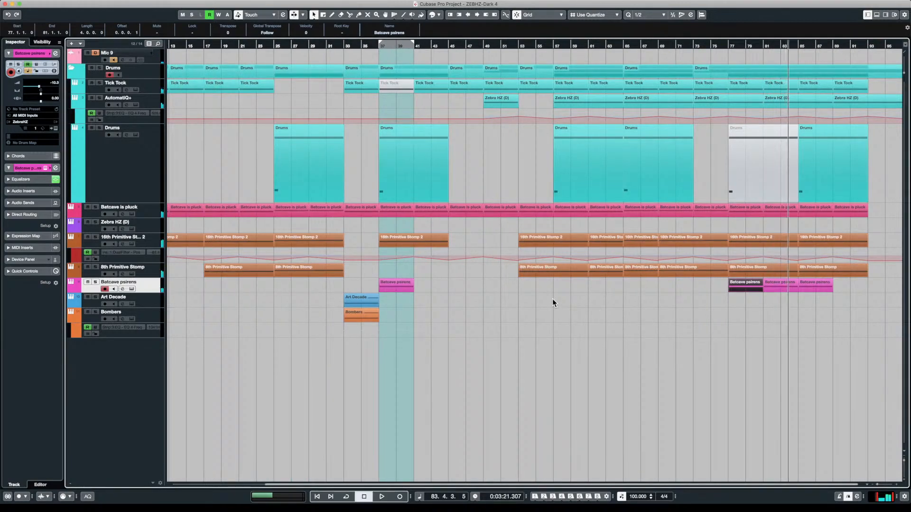
{"action": "key", "text": "g"}
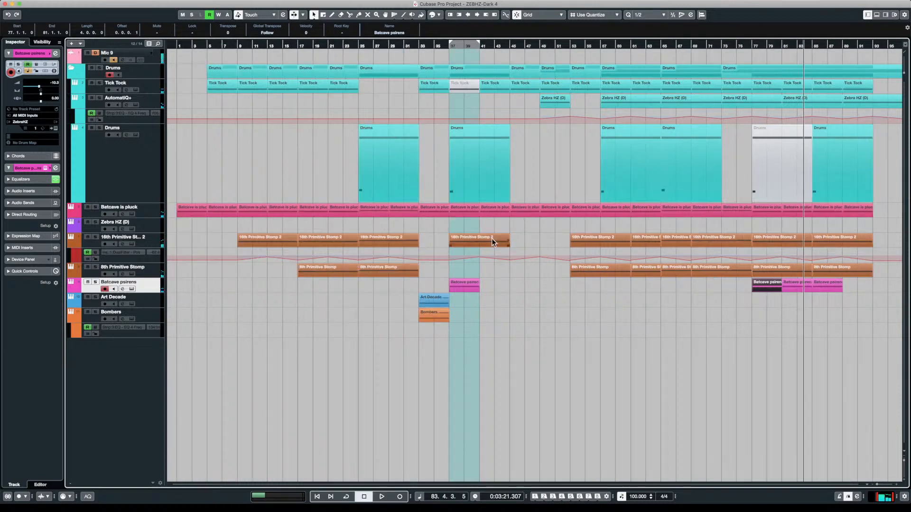
- Play the arrangement from bar 1, and again from around bar 12, stopping shortly after bar 13
{"action": "left_click", "coordinate": [176, 45]}
{"action": "key", "text": "space"}
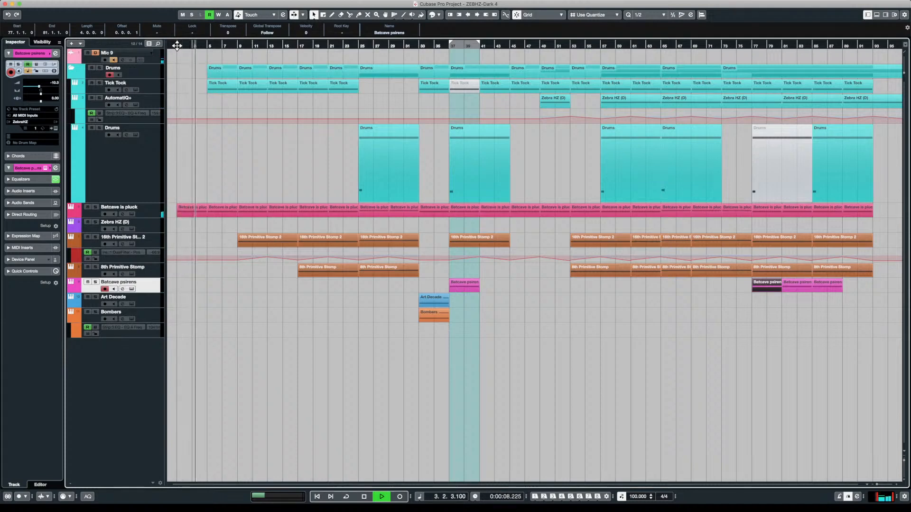
{"action": "left_click", "coordinate": [265, 45]}
{"action": "key", "text": "space"}
{"action": "key", "text": "space"}
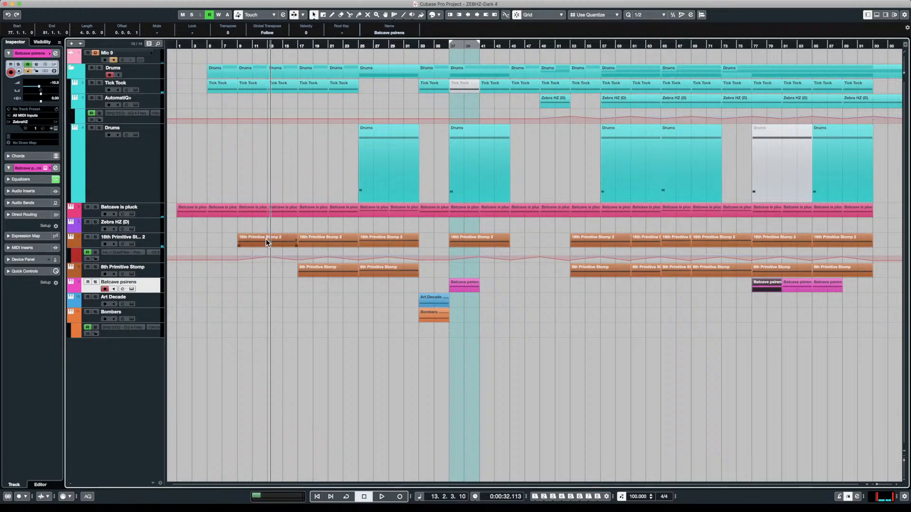
- Split the parts crossing bar 13 and shift everything from there onward two bars later, leaving a gap up to bar 15
{"action": "key", "text": "3"}
{"action": "left_click", "coordinate": [269, 244]}
{"action": "key", "text": "1"}
{"action": "left_click_drag", "start_coordinate": [883, 378], "coordinate": [290, 74]}
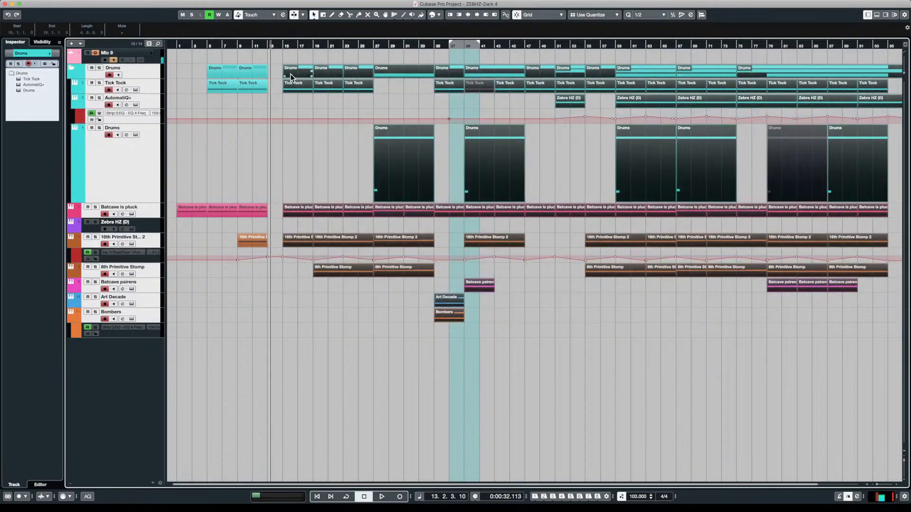
- Play repeatedly from bar 12 into the two-bar gap at bar 13 to judge the break
{"action": "left_click", "coordinate": [266, 143]}
{"action": "key", "text": "space"}
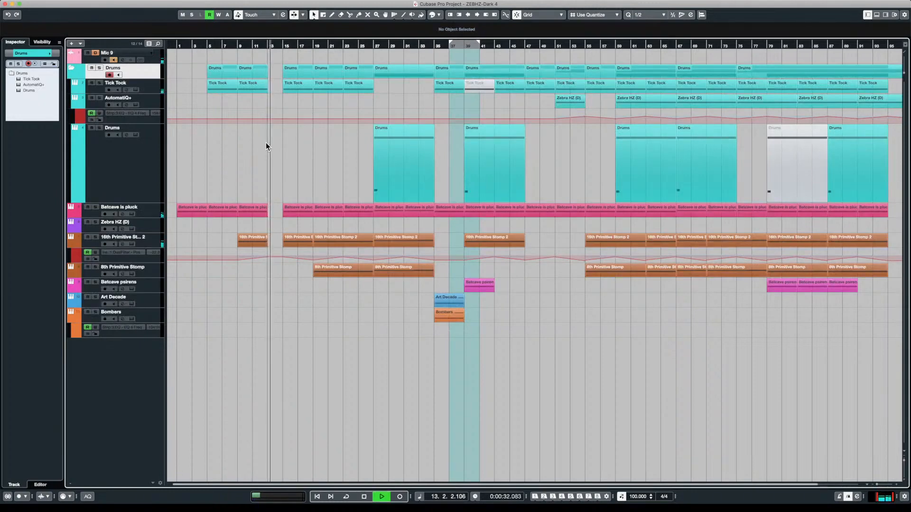
{"action": "key", "text": "space"}
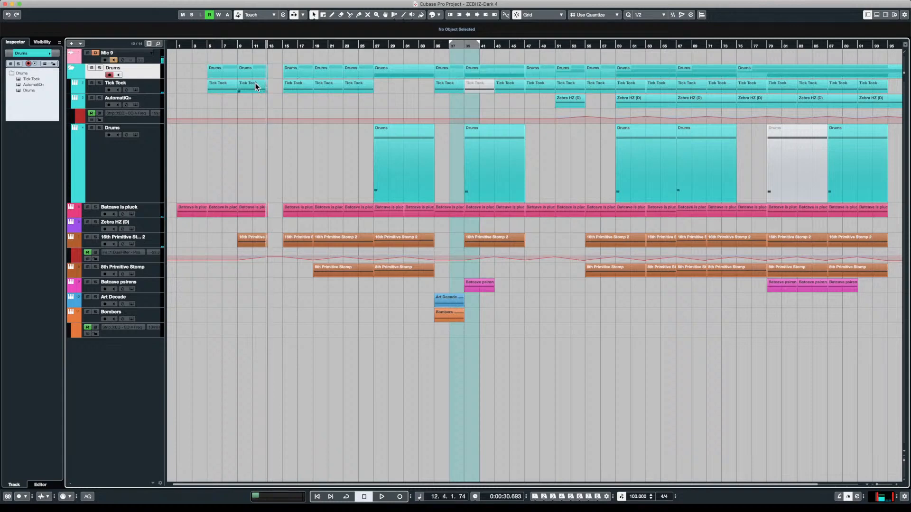
{"action": "left_click", "coordinate": [263, 101]}
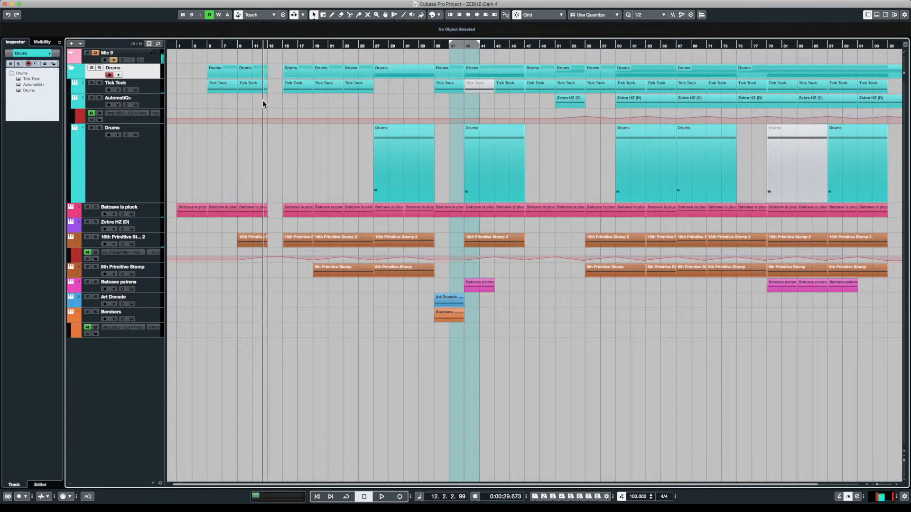
{"action": "key", "text": "space"}
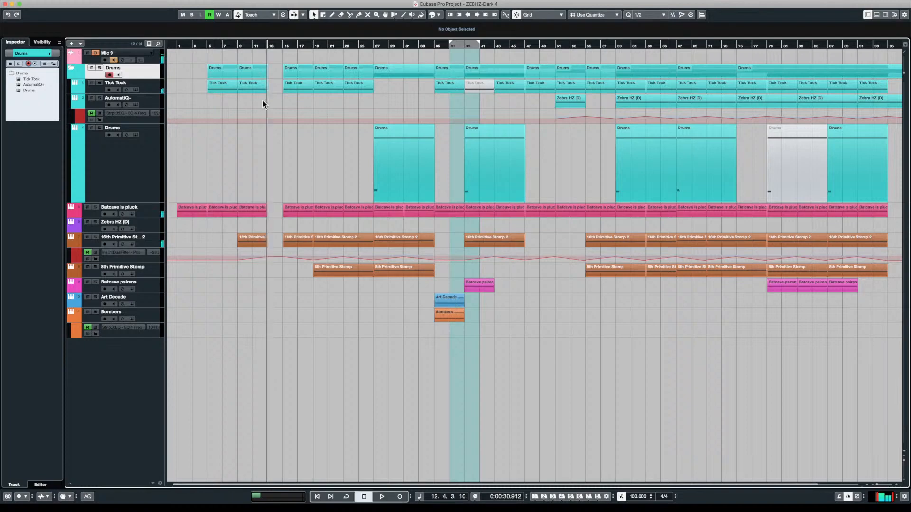
{"action": "key", "text": "space"}
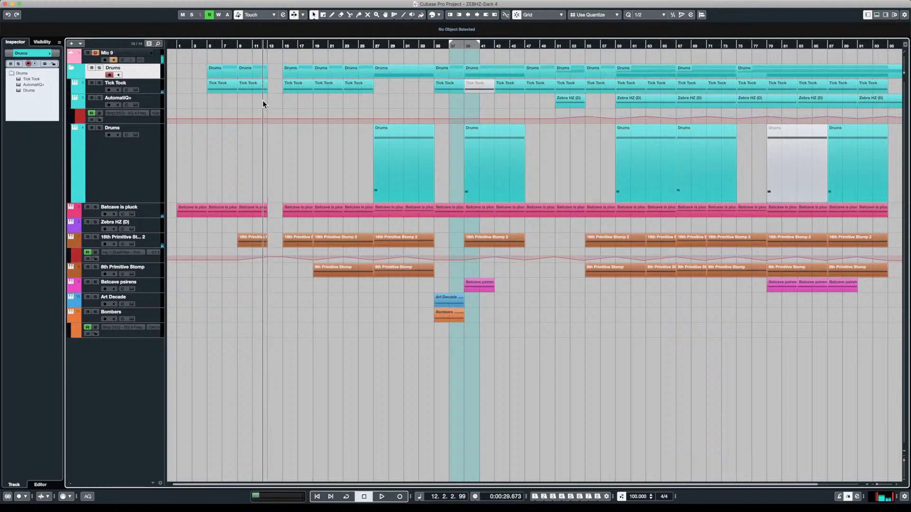
{"action": "key", "text": "space"}
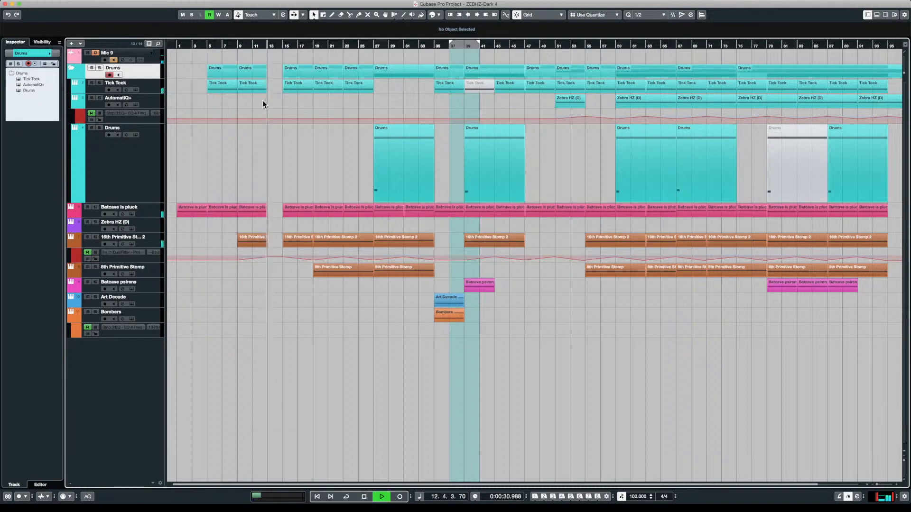
{"action": "key", "text": "space"}
- Copy the Bombers part into the gap at bar 13 and play the transition from bar 12
{"action": "left_click", "coordinate": [449, 317]}
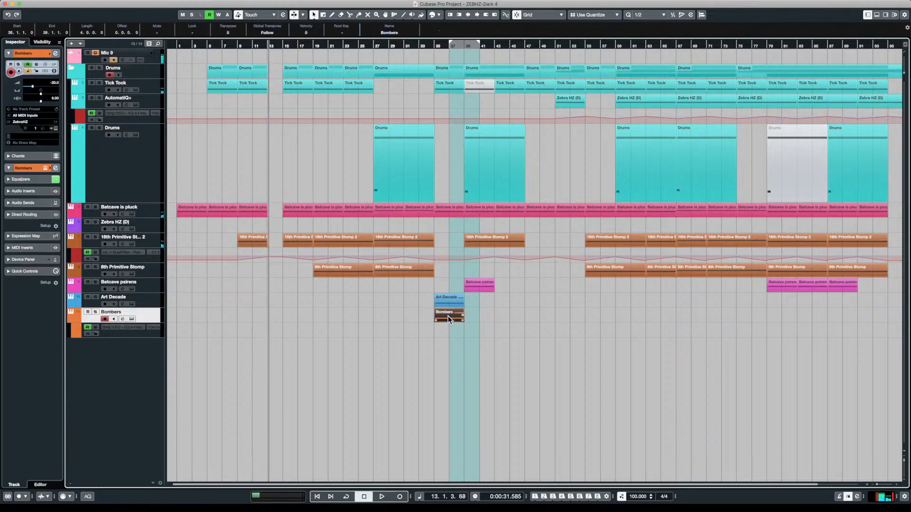
{"action": "left_click_drag", "start_coordinate": [448, 316], "coordinate": [281, 313]}
{"action": "left_click", "coordinate": [264, 284]}
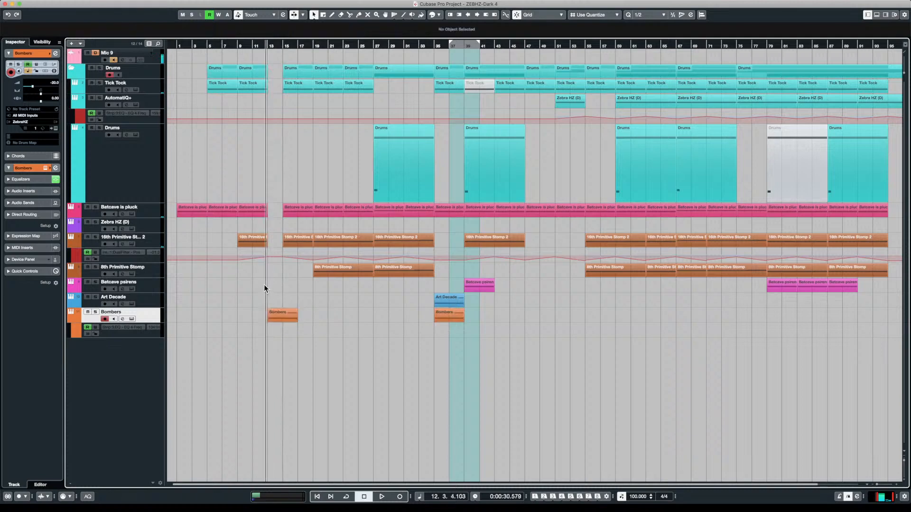
{"action": "key", "text": "space"}
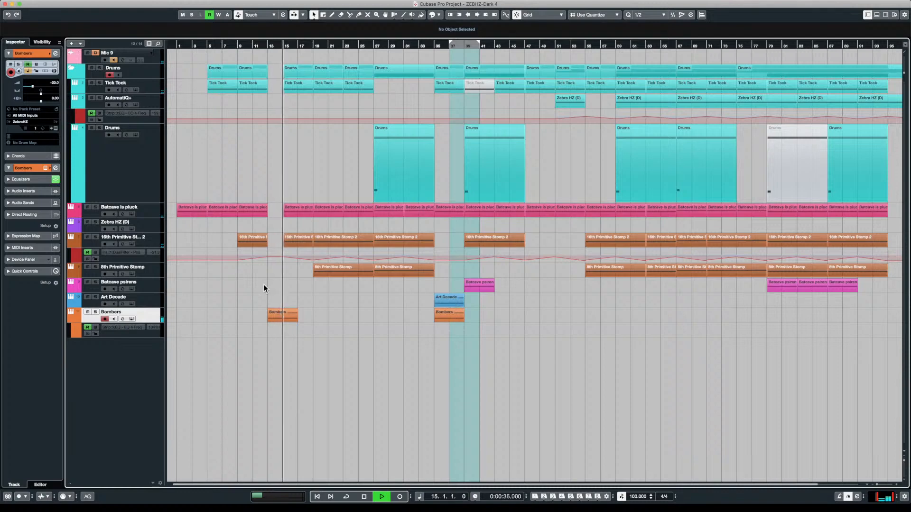
{"action": "key", "text": "space"}
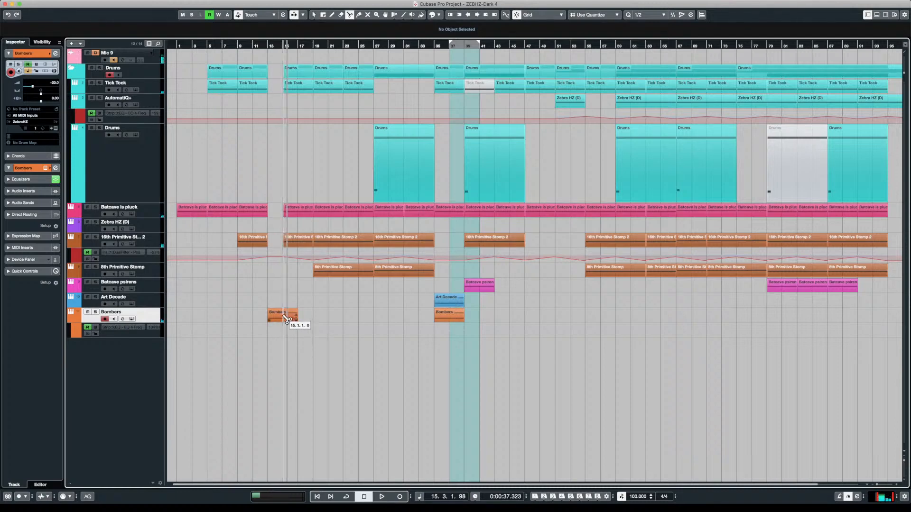
- Split the copied Bombers part at bar 15, delete its second half and play the transition again
{"action": "left_click", "coordinate": [284, 315], "text": "alt"}
{"action": "left_click", "coordinate": [291, 317]}
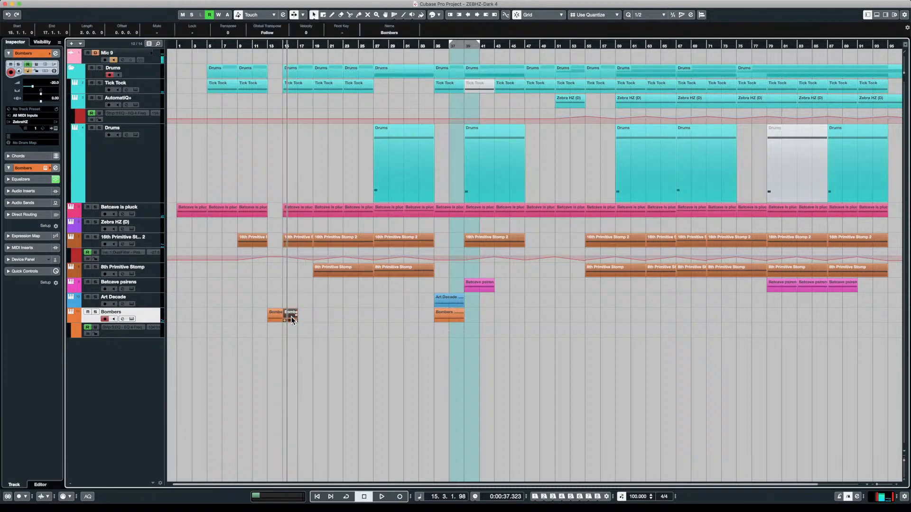
{"action": "key", "text": "Delete"}
{"action": "left_click", "coordinate": [264, 297]}
{"action": "key", "text": "space"}
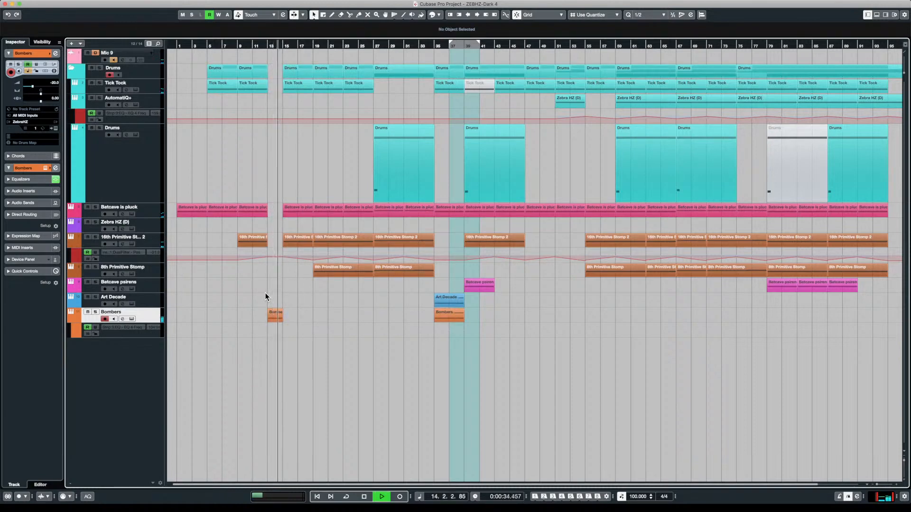
{"action": "key", "text": "space"}
{"action": "key", "text": "KP_0"}
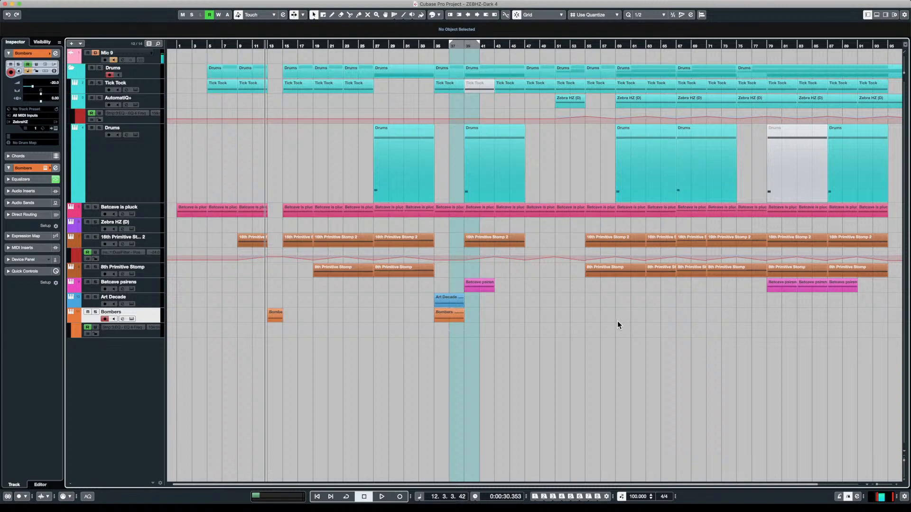
- Open the media browser's favorites and go to the Classic Hits folder under Trailer Hits in Keepforest - Evolution Devastator (WAV)
{"action": "left_click", "coordinate": [886, 15]}
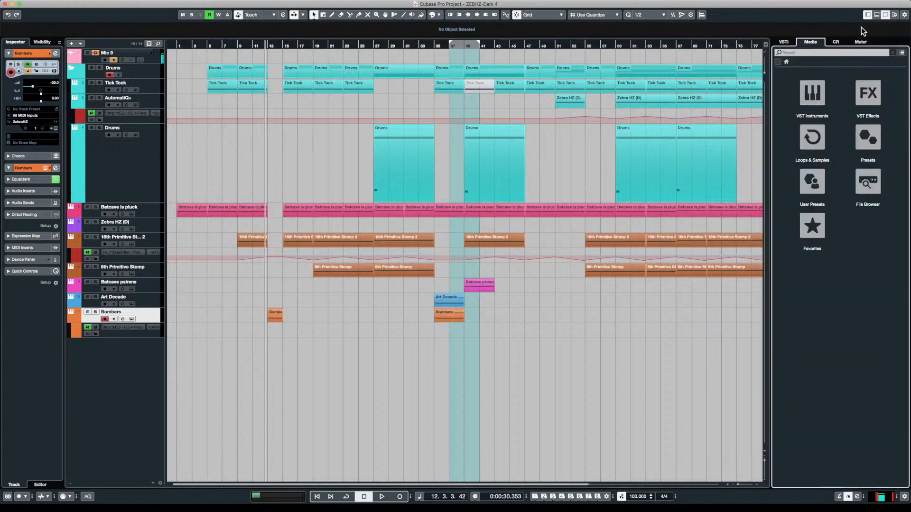
{"action": "left_click", "coordinate": [812, 234]}
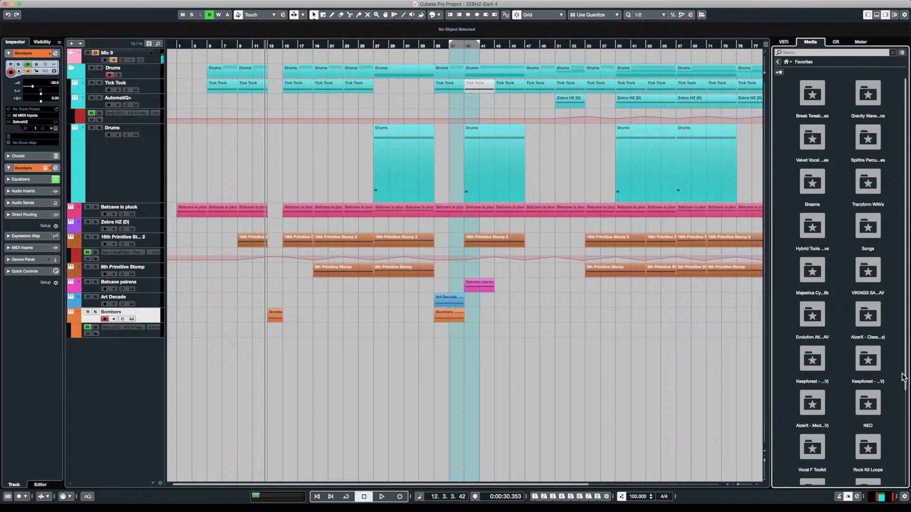
{"action": "double_click", "coordinate": [809, 353]}
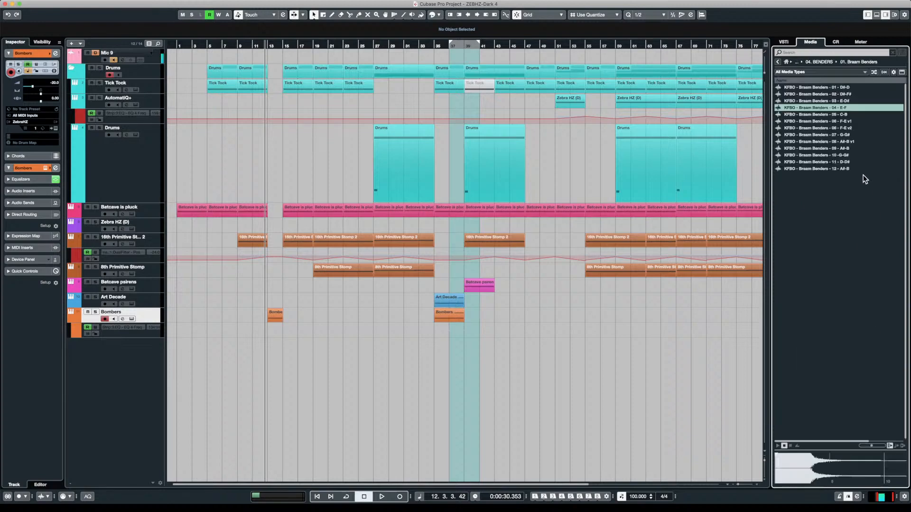
{"action": "left_click", "coordinate": [778, 61]}
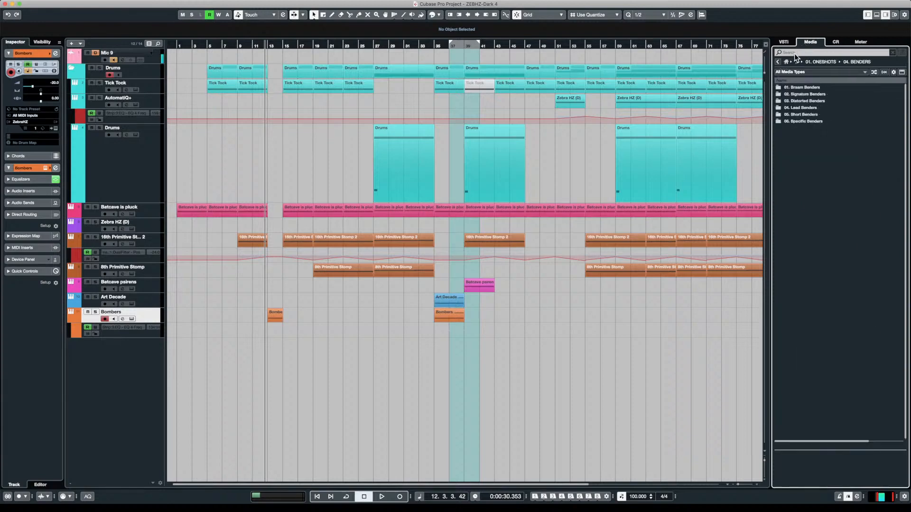
{"action": "left_click", "coordinate": [777, 62]}
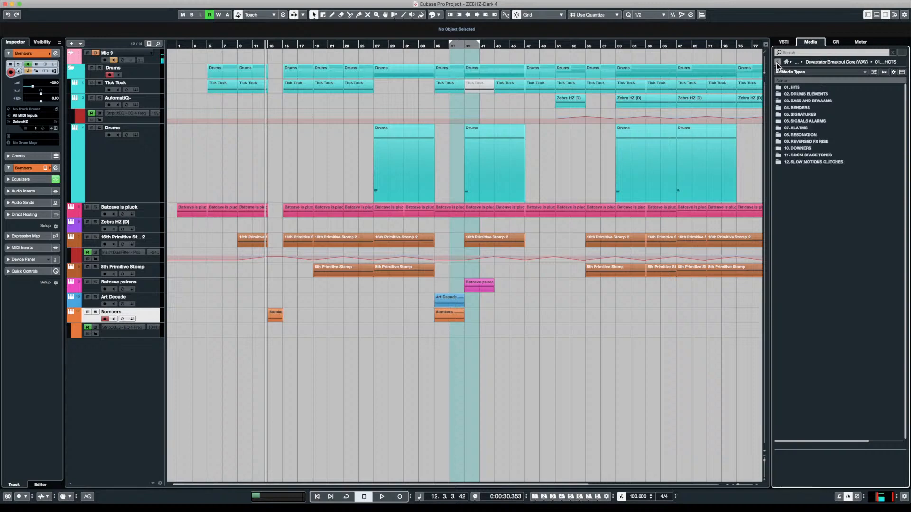
{"action": "left_click", "coordinate": [778, 62]}
{"action": "left_click", "coordinate": [777, 63]}
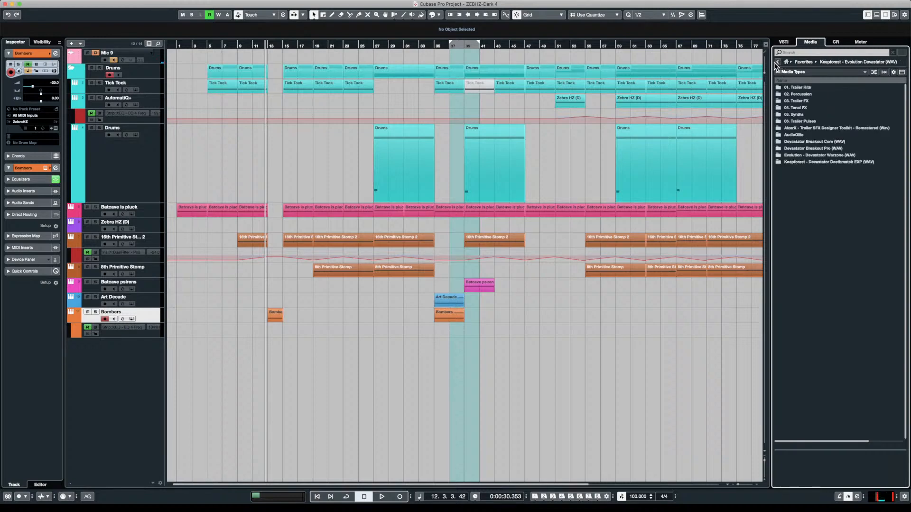
{"action": "double_click", "coordinate": [802, 88]}
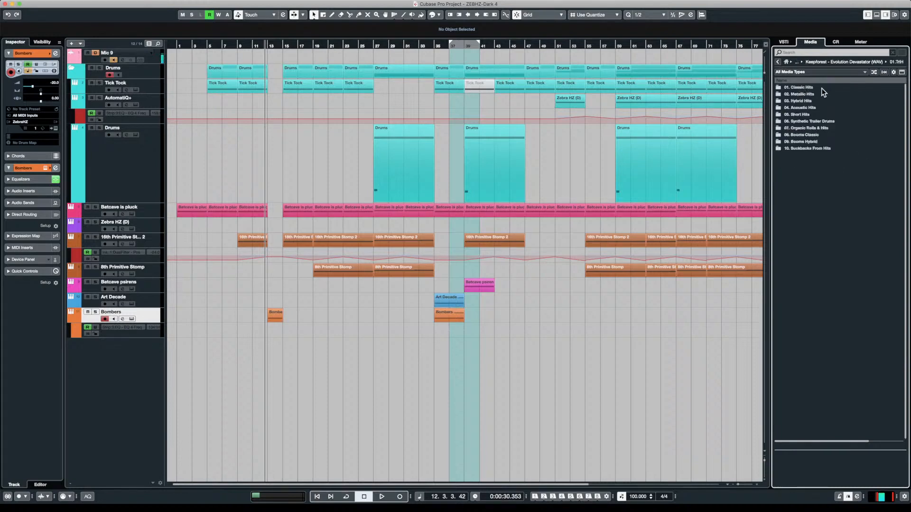
{"action": "double_click", "coordinate": [807, 88]}
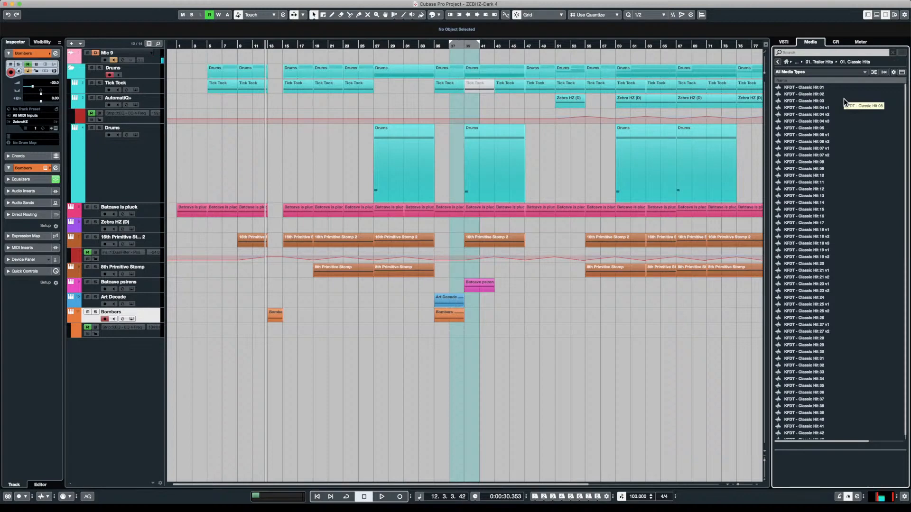
- Audition KFDT - Classic Hit 01 and 02, return to Classic Hit 01 and adjust the preview level
{"action": "left_click", "coordinate": [805, 87]}
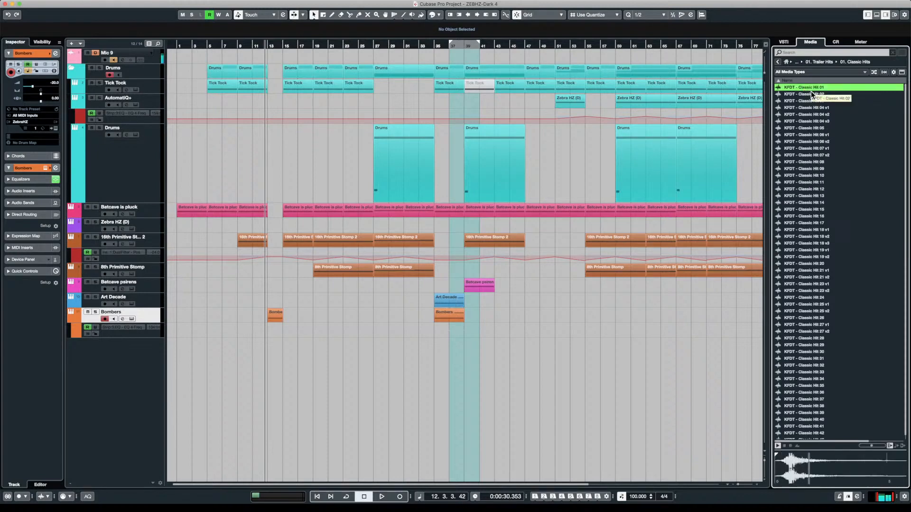
{"action": "left_click", "coordinate": [808, 93]}
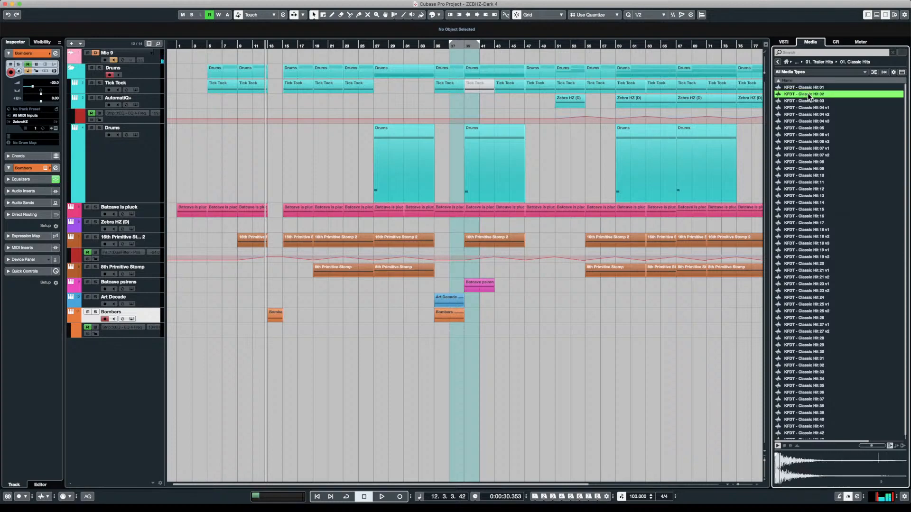
{"action": "left_click", "coordinate": [807, 87]}
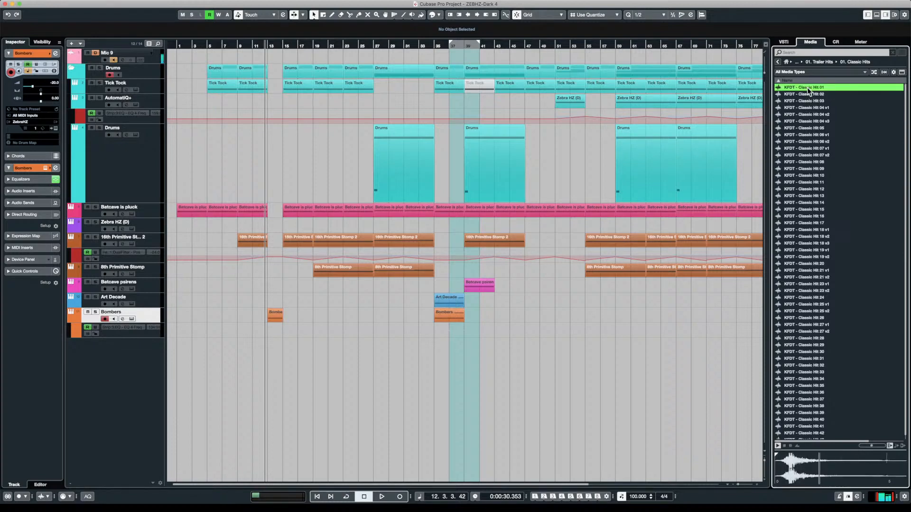
{"action": "left_click", "coordinate": [870, 446]}
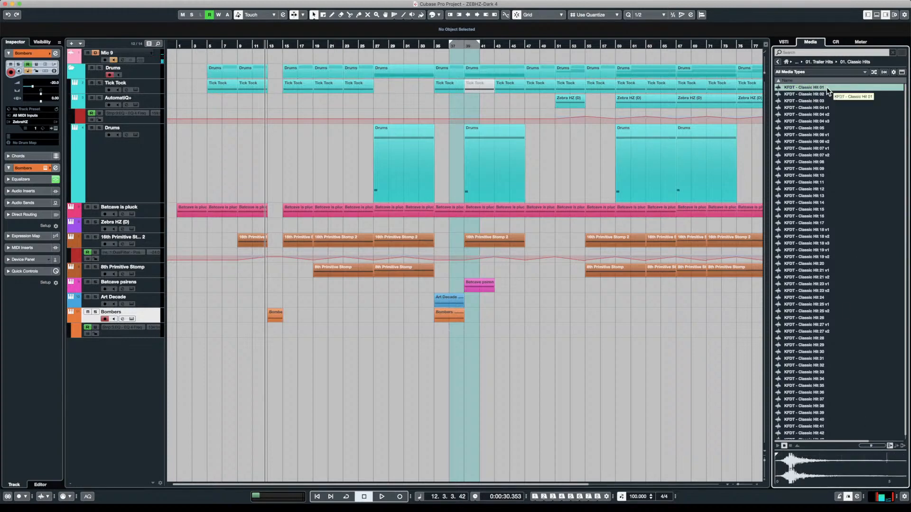
- Place KFDT - Classic Hit 01 on a new audio track below Bombers at bar 11 and color the track blue
{"action": "left_click_drag", "start_coordinate": [809, 87], "coordinate": [243, 346]}
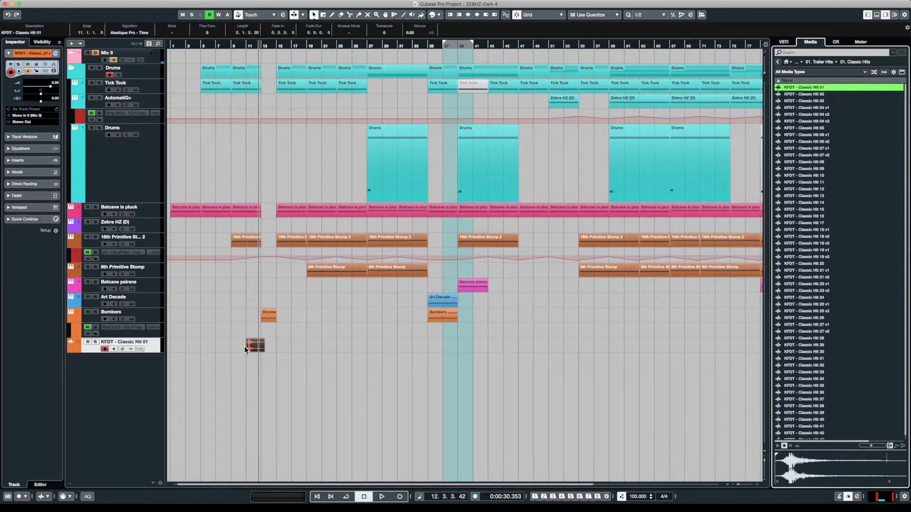
{"action": "left_click", "coordinate": [79, 347]}
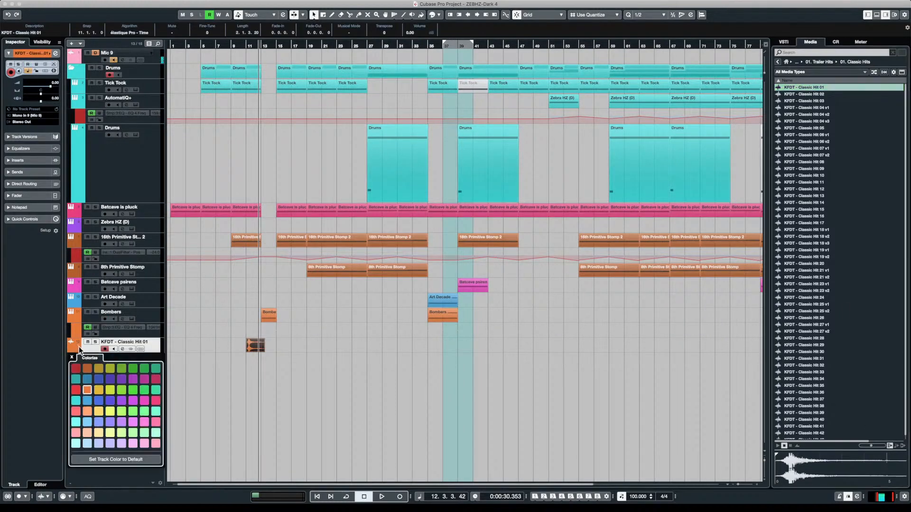
{"action": "left_click", "coordinate": [98, 401]}
{"action": "left_click", "coordinate": [72, 357]}
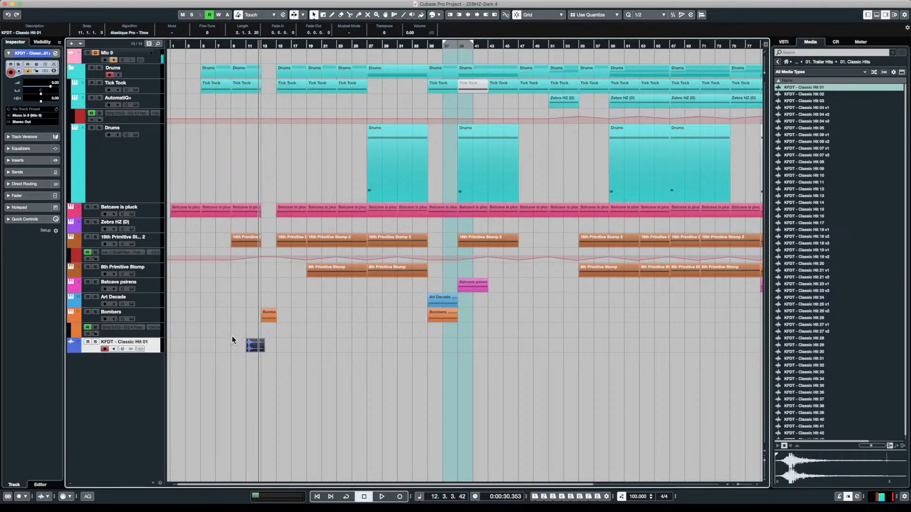
- Make the Classic Hit 01 track taller and move its audio event to start at 12.3.1, just before the Bombers part
{"action": "scroll", "coordinate": [233, 335], "scroll_direction": "up", "scroll_amount": 5}
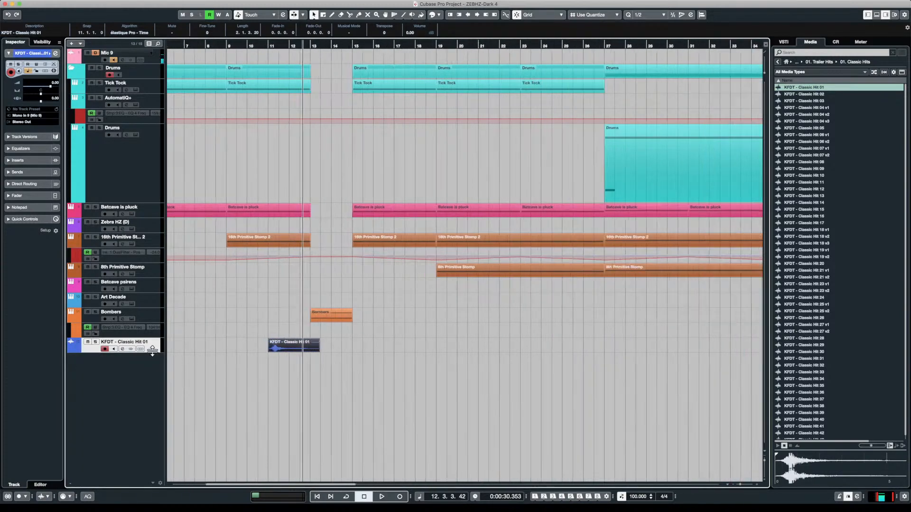
{"action": "left_click_drag", "start_coordinate": [150, 354], "coordinate": [147, 388]}
{"action": "scroll", "coordinate": [263, 348], "scroll_direction": "up", "scroll_amount": 3}
{"action": "scroll", "coordinate": [263, 344], "scroll_direction": "up", "scroll_amount": 1}
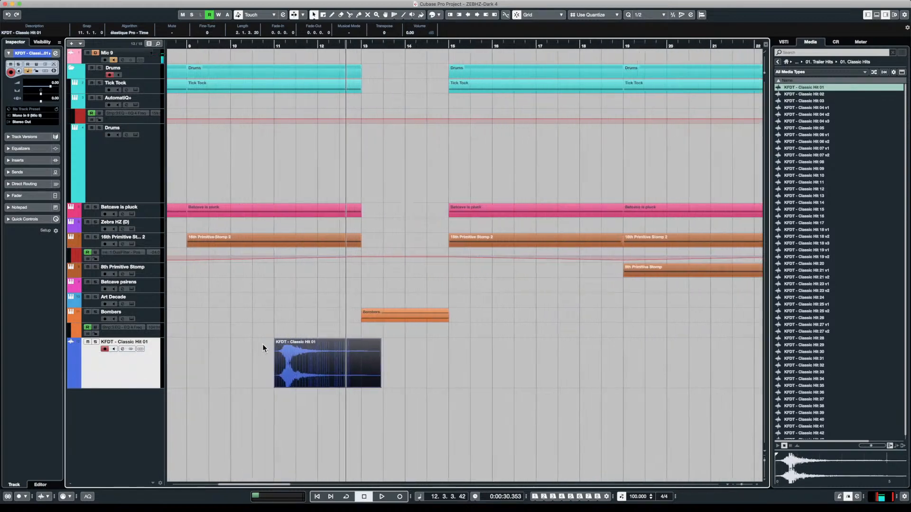
{"action": "left_click_drag", "start_coordinate": [309, 366], "coordinate": [377, 374]}
{"action": "left_click", "coordinate": [326, 350]}
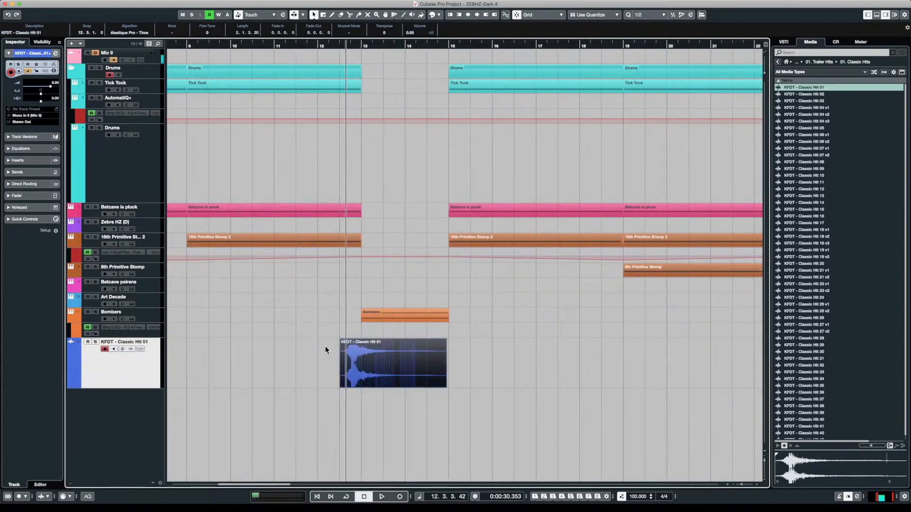
{"action": "scroll", "coordinate": [325, 350], "scroll_direction": "up", "scroll_amount": 2}
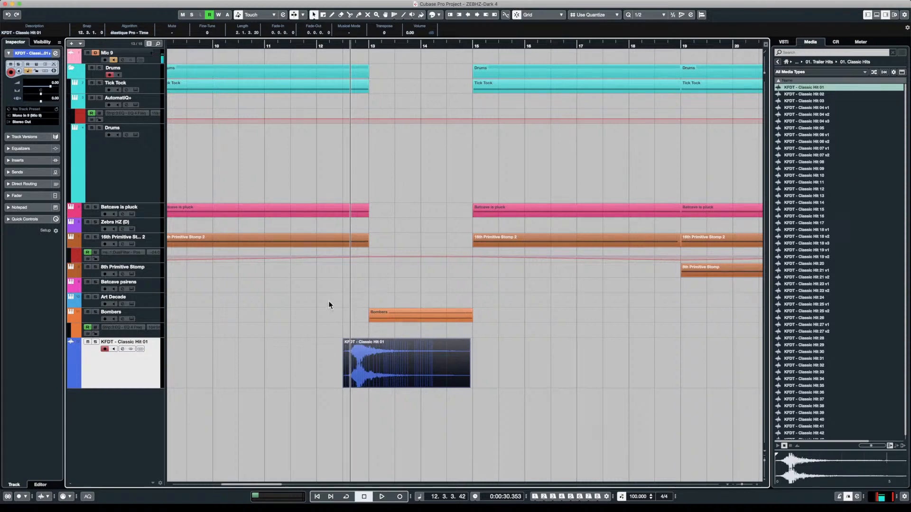
- Hide the media browser and move the KFDT - Classic Hit 01 event to start at bar 13, in line with the Bombers part
{"action": "key", "text": "super+alt+r"}
{"action": "left_click", "coordinate": [383, 362]}
{"action": "scroll", "coordinate": [384, 364], "scroll_direction": "up", "scroll_amount": 3}
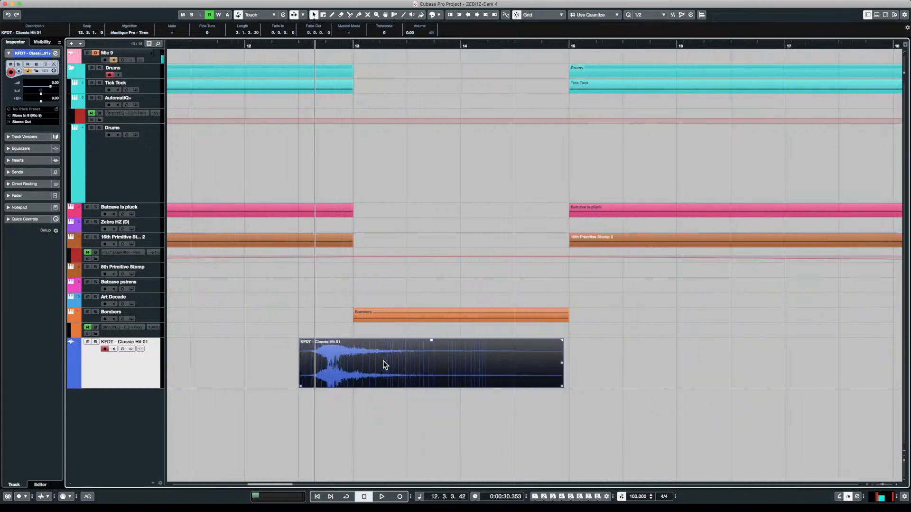
{"action": "left_click_drag", "start_coordinate": [385, 364], "coordinate": [396, 357]}
{"action": "left_click", "coordinate": [327, 344]}
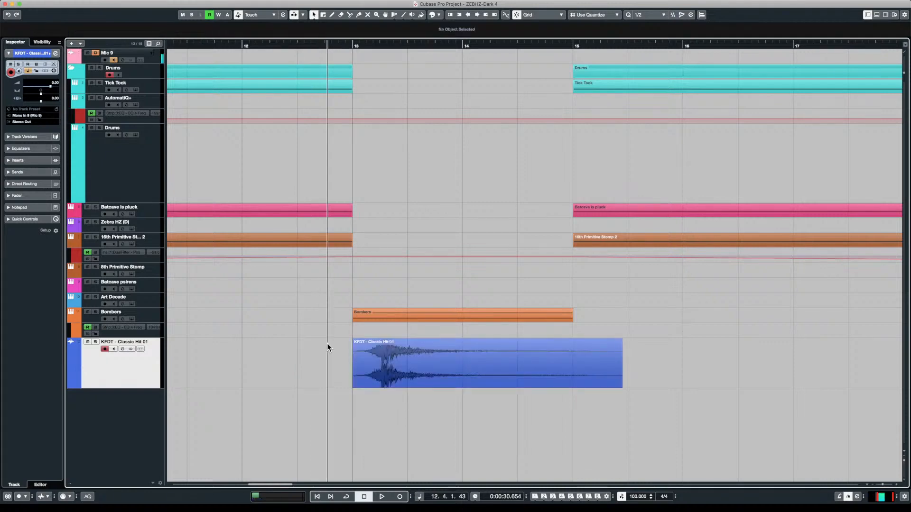
- Solo the Classic Hit 01 track, turn off snapping and move its event freely to start a little after bar 13
{"action": "left_click", "coordinate": [95, 342]}
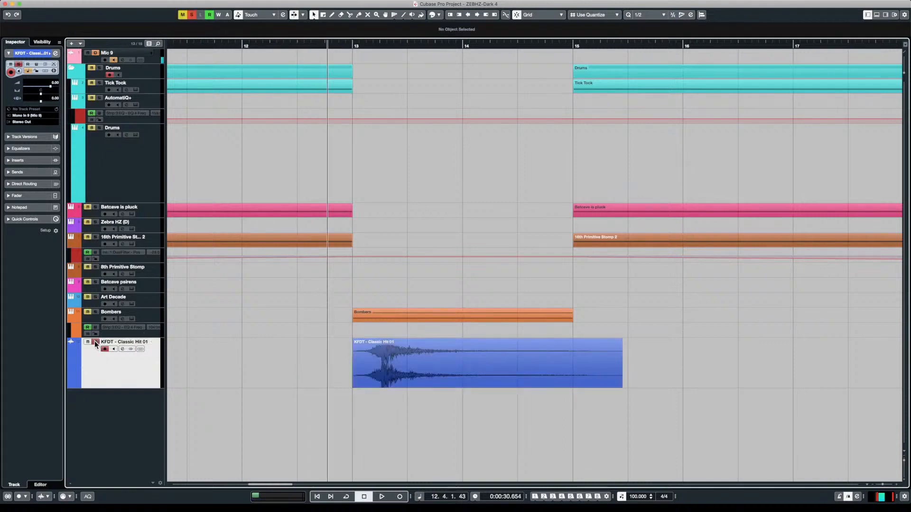
{"action": "left_click", "coordinate": [517, 14]}
{"action": "left_click_drag", "start_coordinate": [370, 354], "coordinate": [422, 357]}
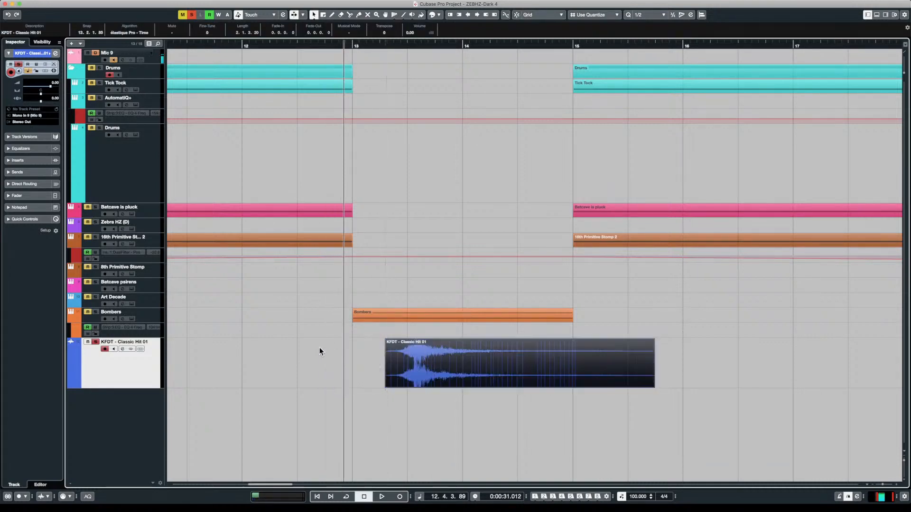
- Play the soloed passage from the second half of bar 12 into bar 13 to judge the hit's timing
{"action": "left_click", "coordinate": [319, 349]}
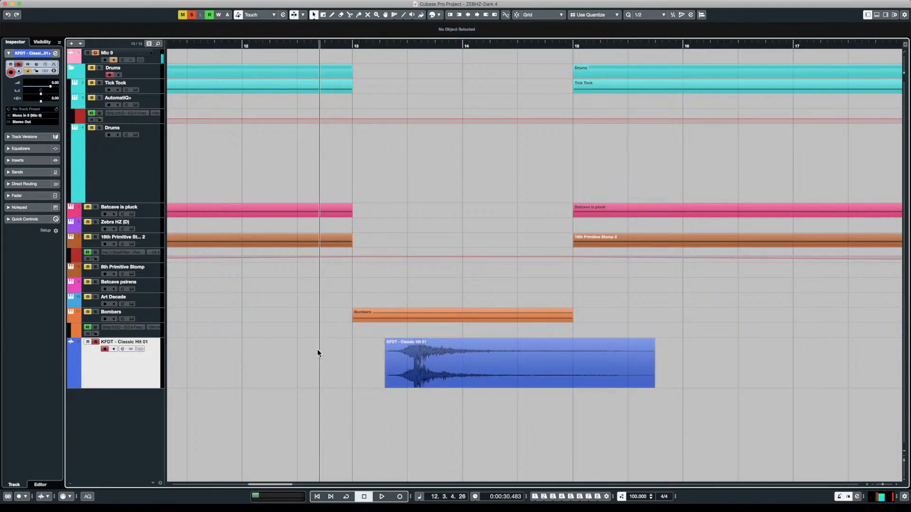
{"action": "key", "text": "space"}
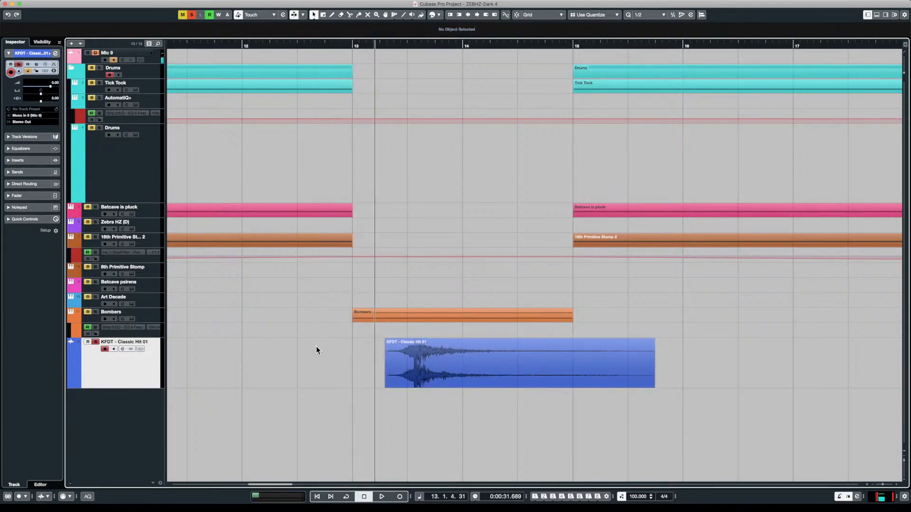
{"action": "key", "text": "space"}
{"action": "key", "text": "h"}
{"action": "key", "text": "space"}
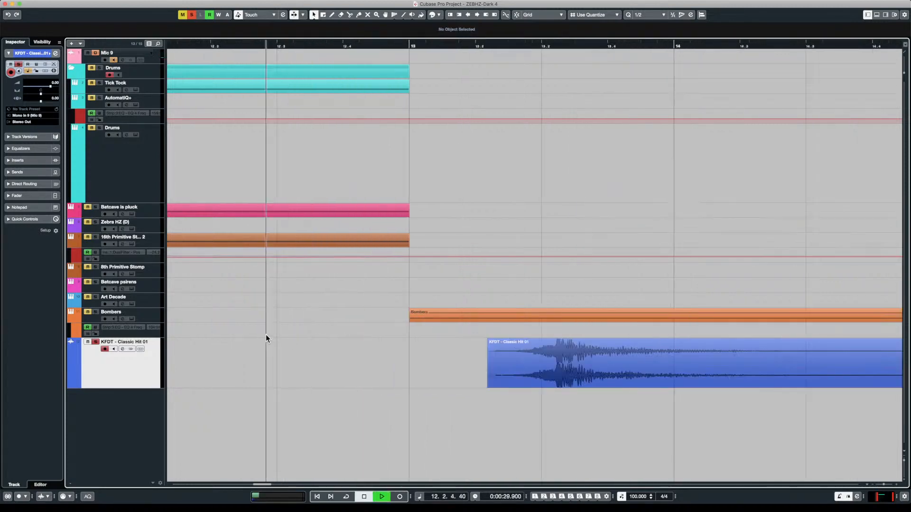
{"action": "key", "text": "space"}
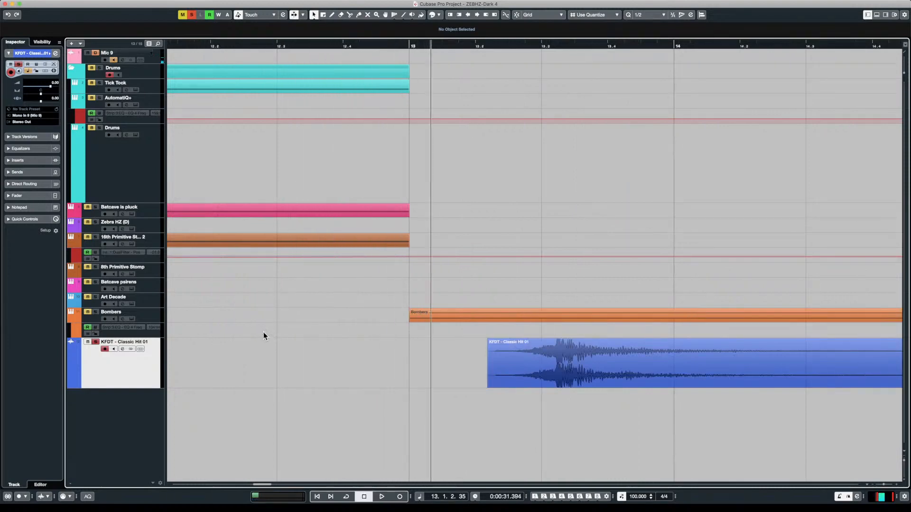
{"action": "left_click", "coordinate": [263, 332]}
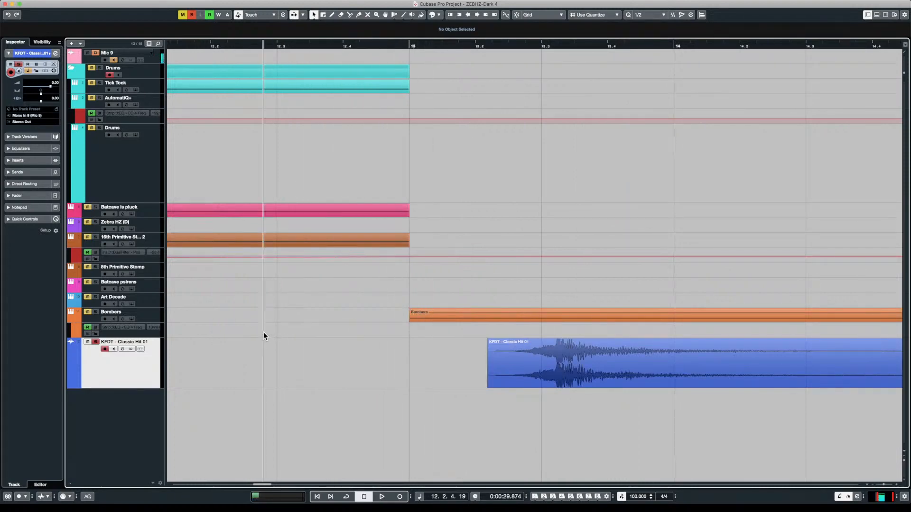
- Move the Classic Hit 01 event earlier so its peak lands on bar 13, and play back the transition
{"action": "left_click_drag", "start_coordinate": [570, 366], "coordinate": [431, 373]}
{"action": "left_click", "coordinate": [291, 344]}
{"action": "key", "text": "space"}
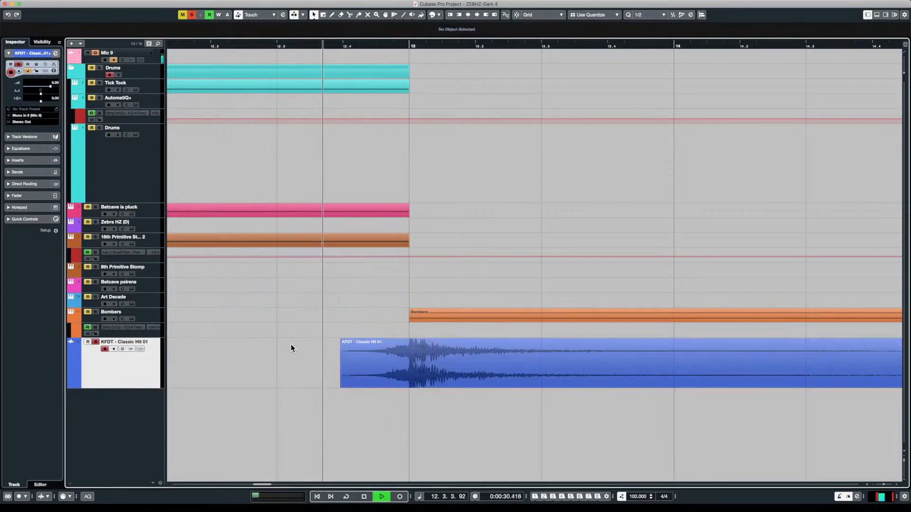
{"action": "key", "text": "space"}
- Lower the Classic Hit 01 track's volume to -20.7 and play the soloed hit across bar 13
{"action": "key", "text": "Right"}
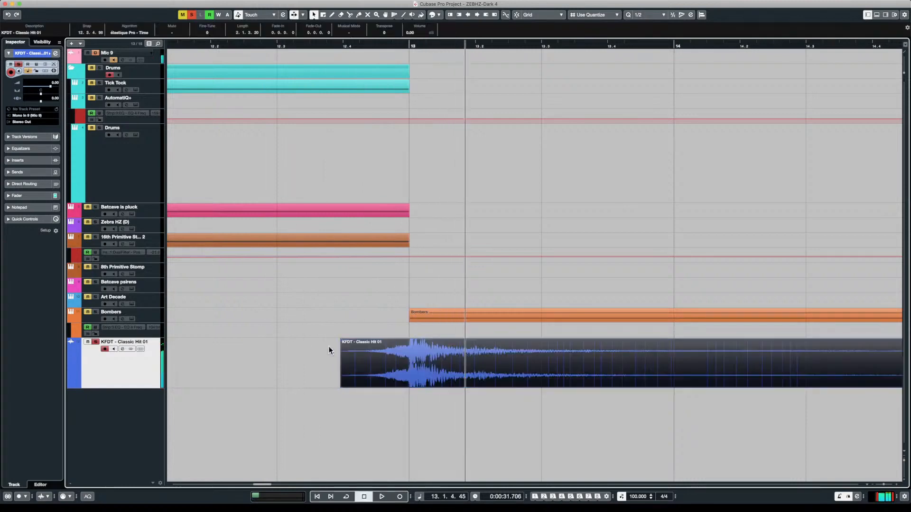
{"action": "left_click_drag", "start_coordinate": [30, 88], "coordinate": [31, 87]}
{"action": "left_click", "coordinate": [320, 354]}
{"action": "key", "text": "space"}
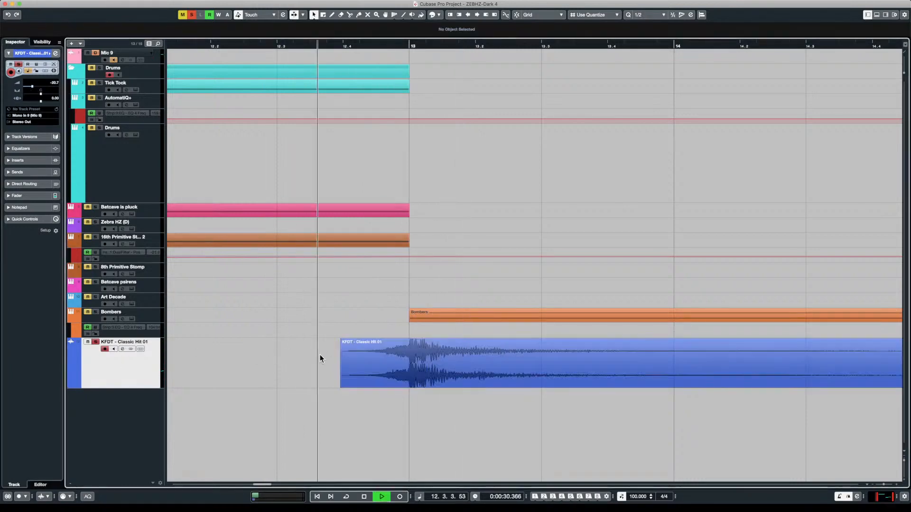
{"action": "key", "text": "space"}
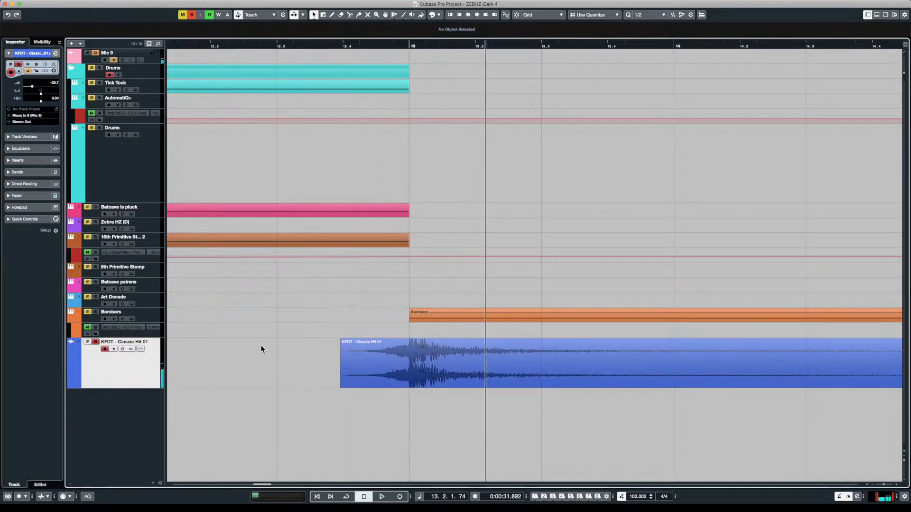
{"action": "left_click", "coordinate": [261, 345]}
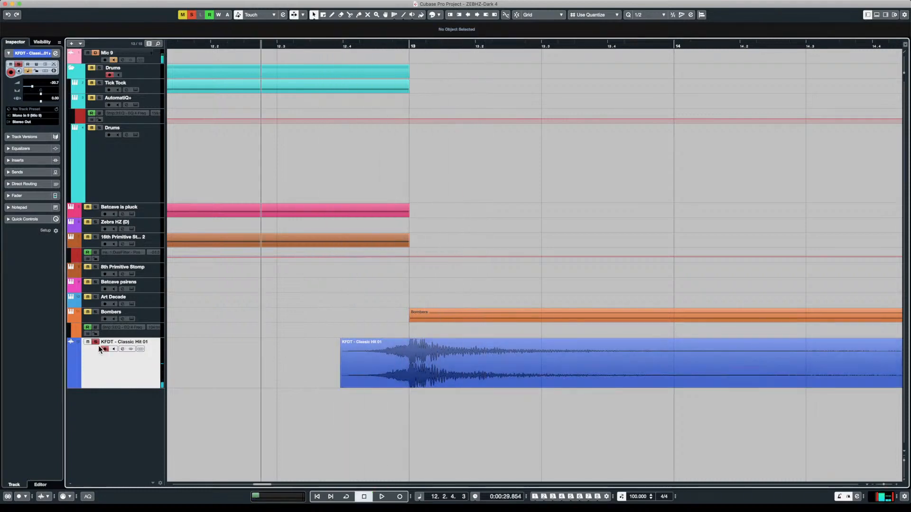
- Mute the Classic Hit 01 event and play the passage across bar 13
{"action": "left_click", "coordinate": [375, 374]}
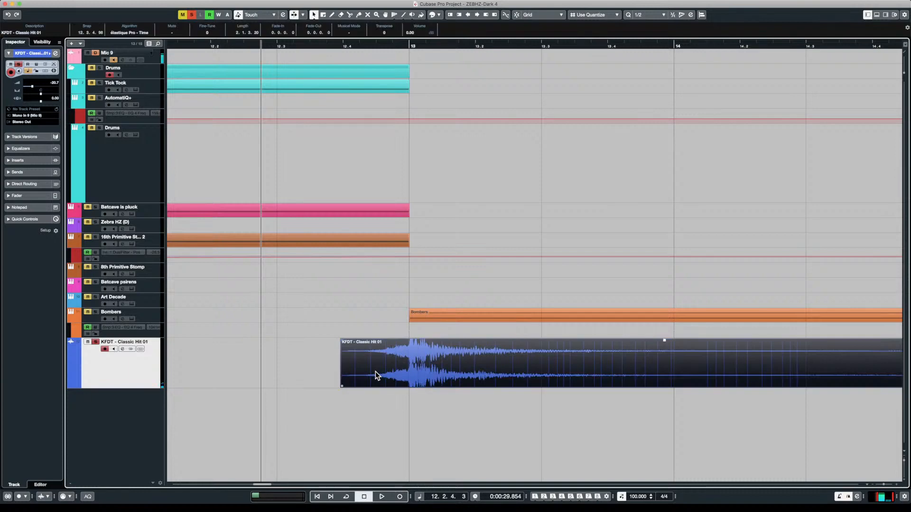
{"action": "left_click", "coordinate": [305, 320]}
{"action": "key", "text": "space"}
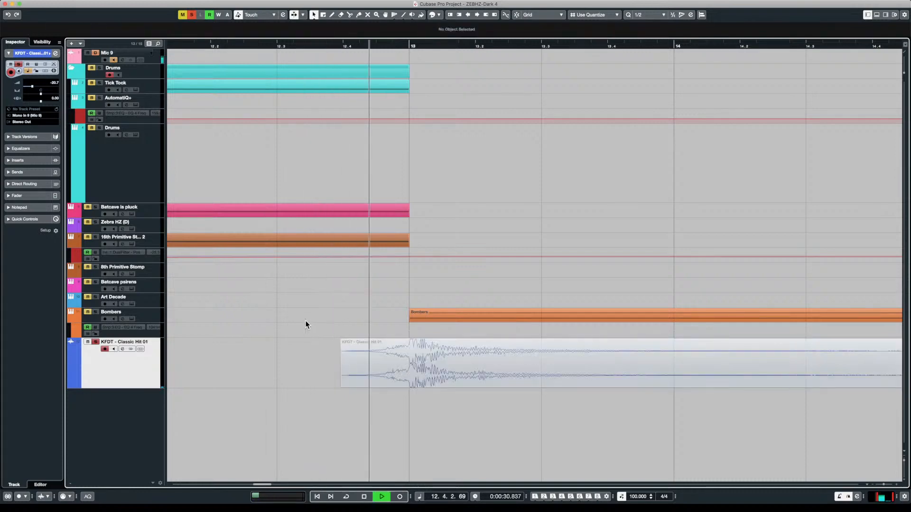
{"action": "key", "text": "space"}
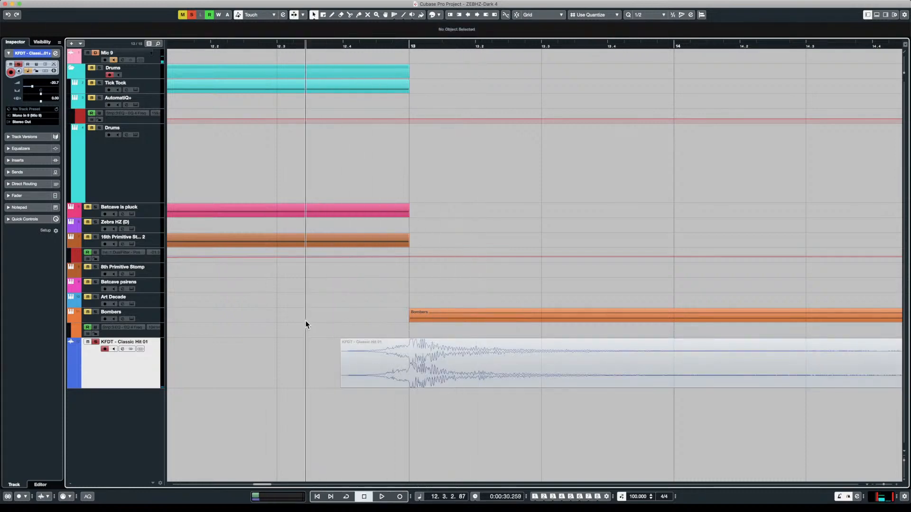
- Unsolo the Classic Hit 01 track, unmute its event and play the hit together with the other tracks
{"action": "left_click", "coordinate": [96, 342]}
{"action": "left_click", "coordinate": [411, 363]}
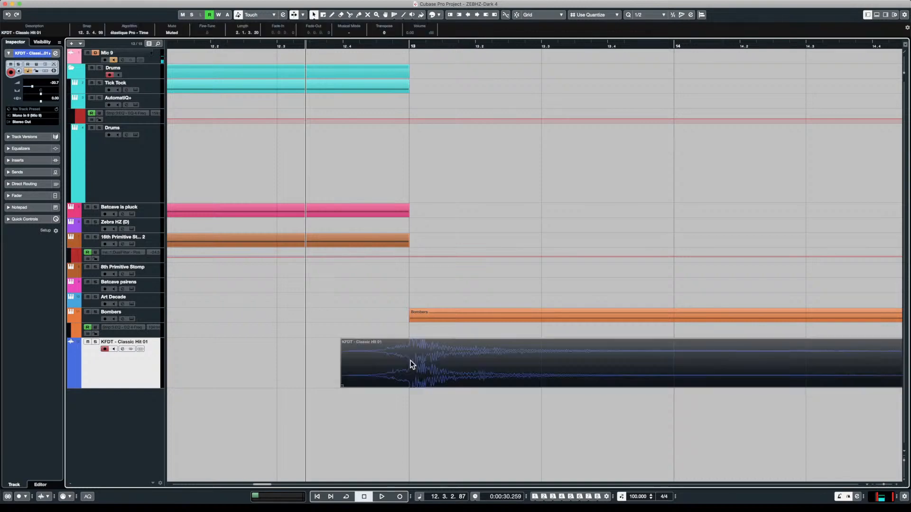
{"action": "key", "text": "shift+u"}
{"action": "key", "text": "space"}
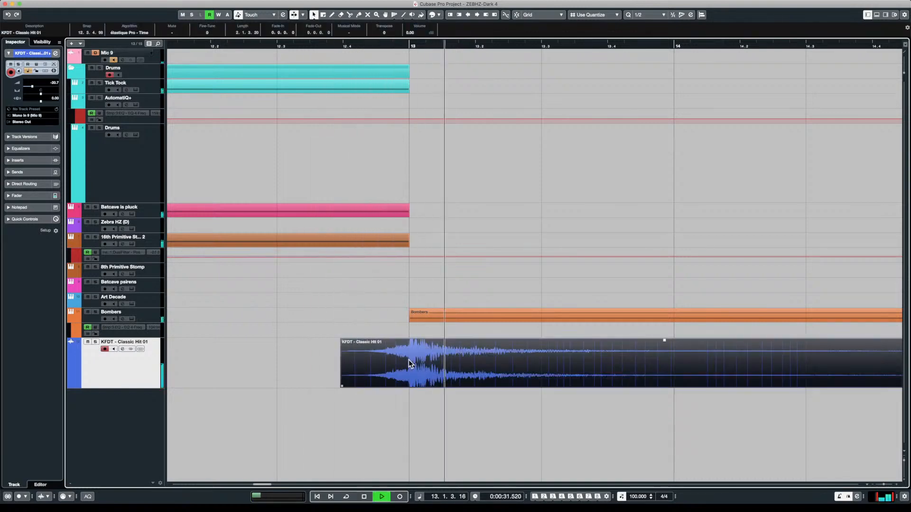
{"action": "key", "text": "space"}
- Fine-tune the Classic Hit 01 event's position to start at 12.3.4.100 so its peak aligns precisely with bar 13
{"action": "left_click", "coordinate": [337, 326]}
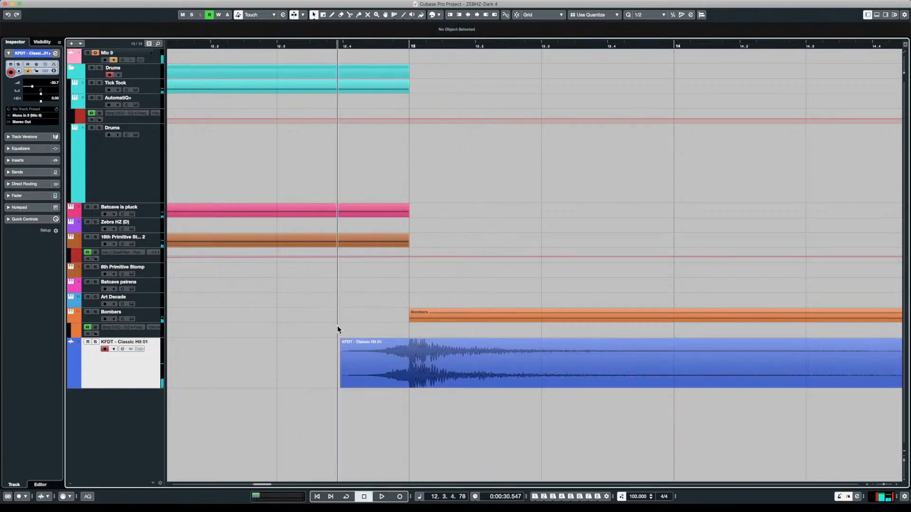
{"action": "key", "text": "h"}
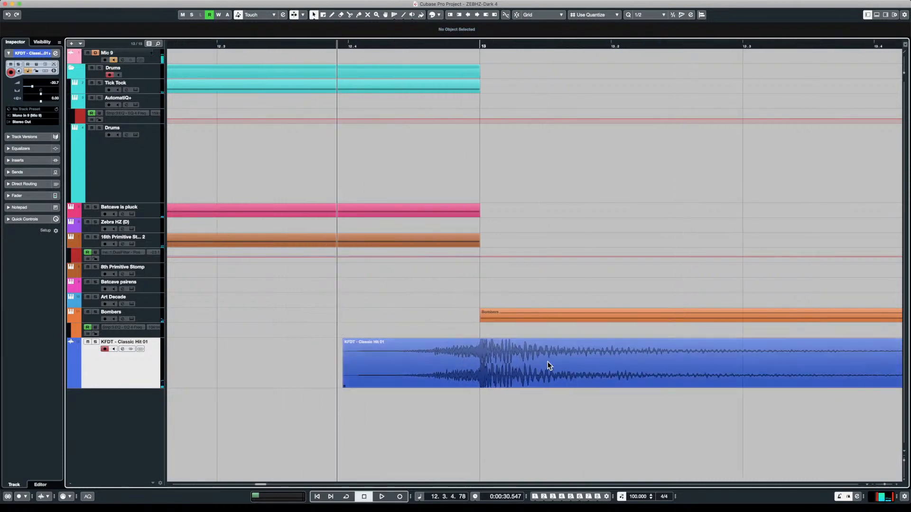
{"action": "key", "text": "h"}
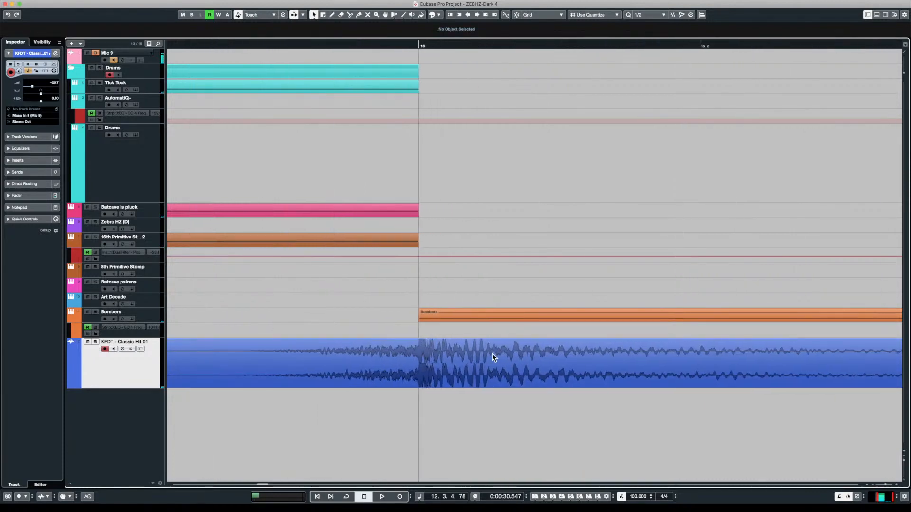
{"action": "mouse_move", "coordinate": [445, 359]}
{"action": "left_mouse_down"}
{"action": "mouse_move", "coordinate": [465, 360]}
{"action": "mouse_move", "coordinate": [448, 360]}
{"action": "left_mouse_up"}
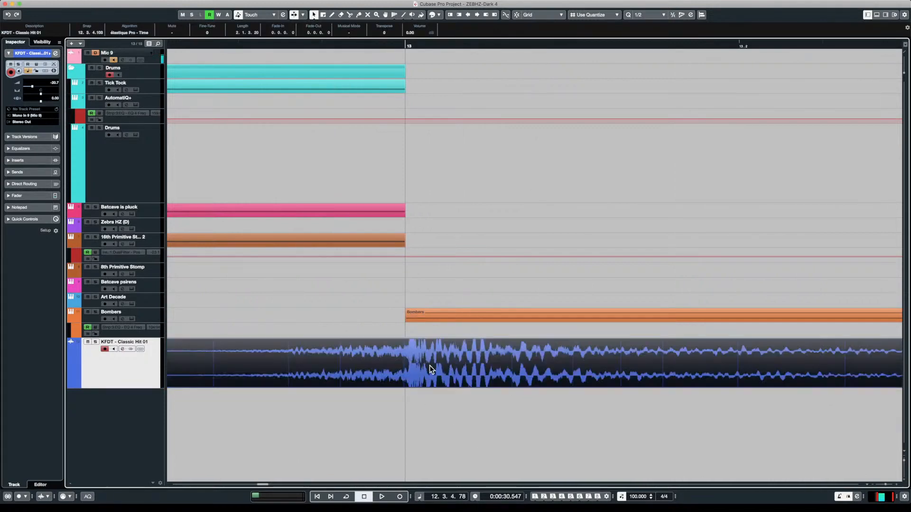
{"action": "mouse_move", "coordinate": [436, 362]}
{"action": "left_mouse_down"}
{"action": "mouse_move", "coordinate": [412, 356]}
{"action": "mouse_move", "coordinate": [433, 359]}
{"action": "left_mouse_up"}
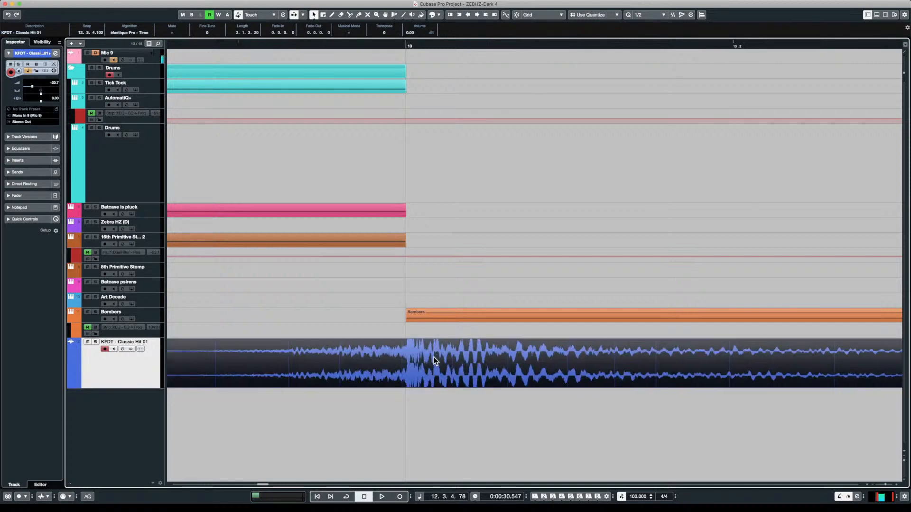
{"action": "scroll", "coordinate": [434, 360], "scroll_direction": "down", "scroll_amount": 4}
- Play the full arrangement repeatedly from late bar 12 into bar 13 to check the hit's timing and level
{"action": "left_click", "coordinate": [327, 344]}
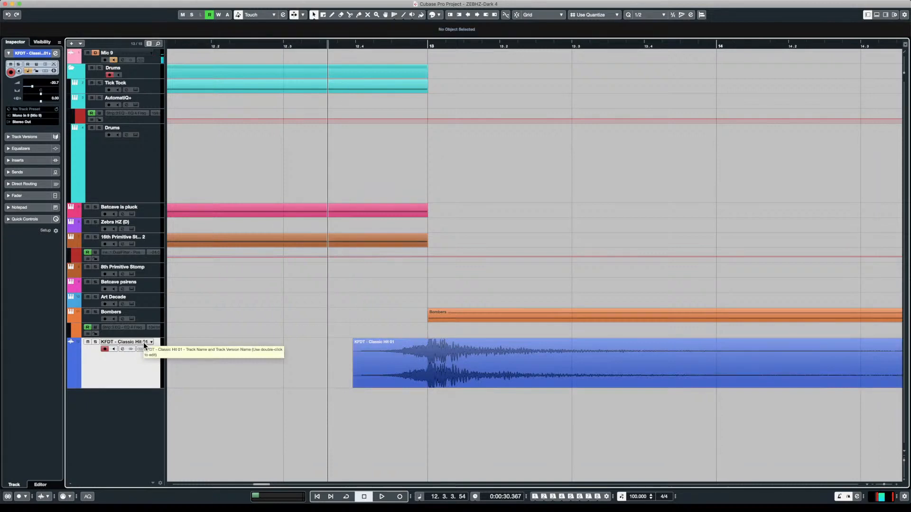
{"action": "key", "text": "space"}
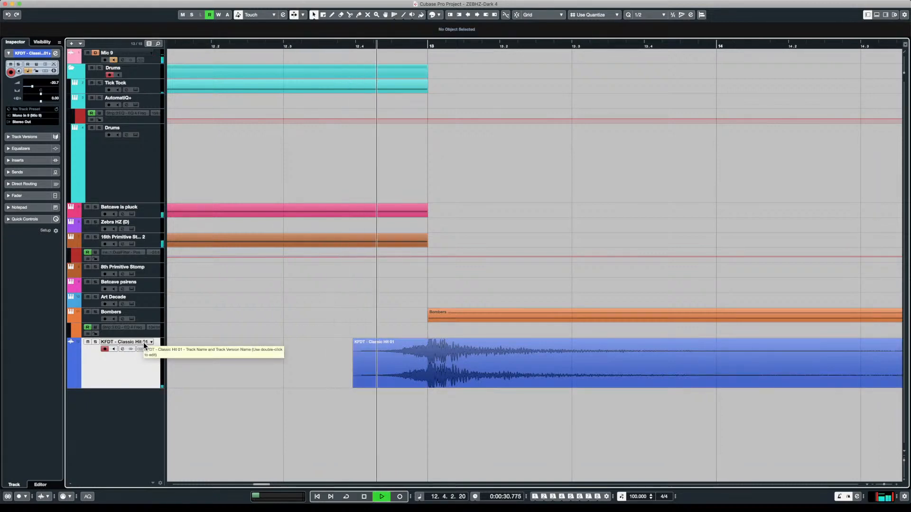
{"action": "key", "text": "space"}
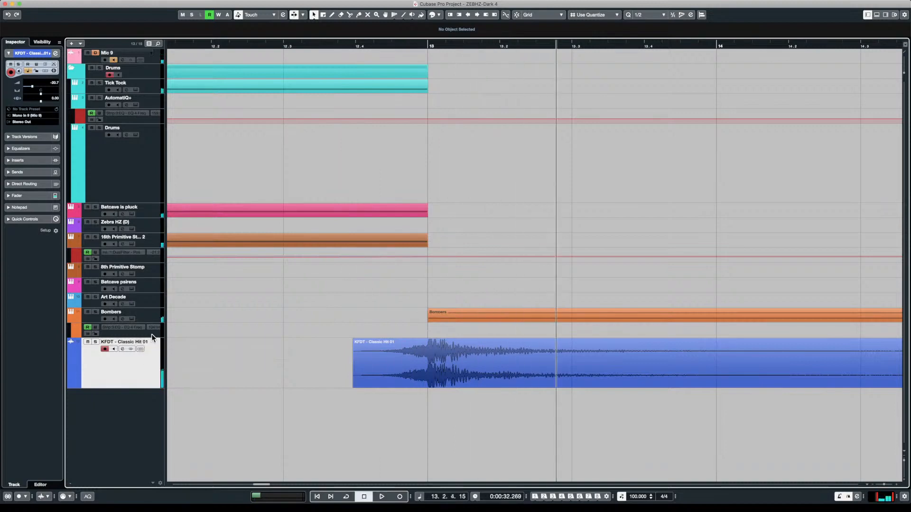
{"action": "left_click", "coordinate": [286, 339]}
{"action": "key", "text": "space"}
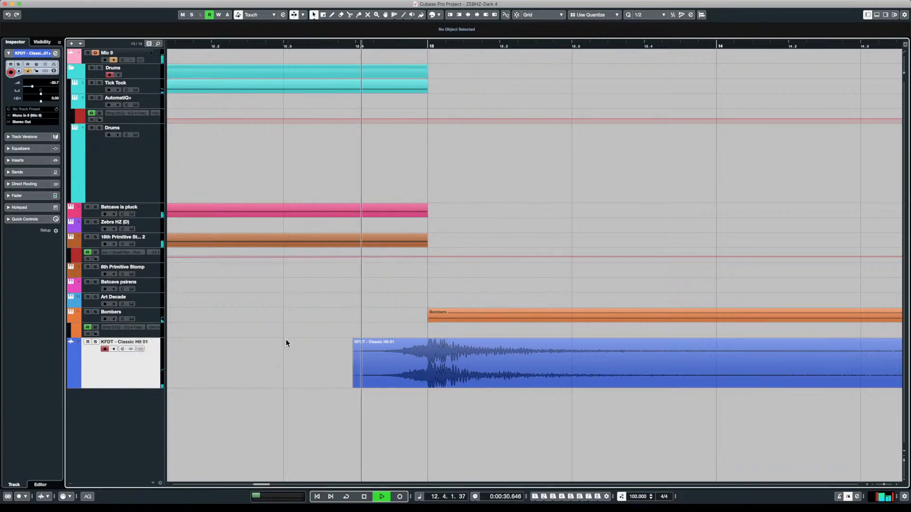
{"action": "scroll", "coordinate": [282, 341], "scroll_direction": "down", "scroll_amount": 4}
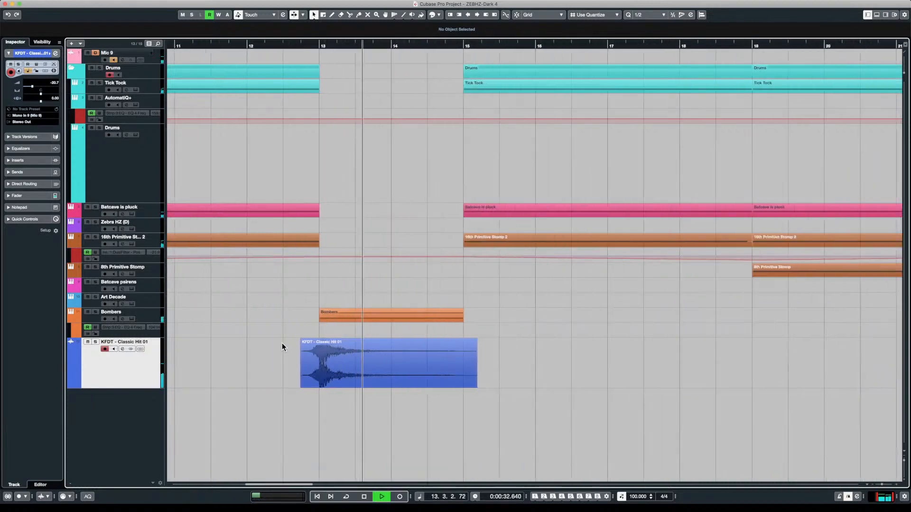
{"action": "left_click", "coordinate": [275, 328]}
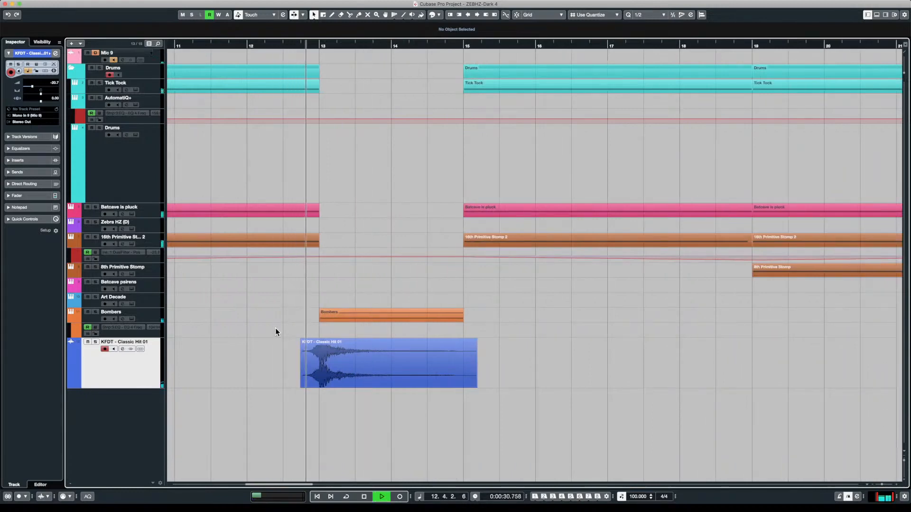
{"action": "key", "text": "space"}
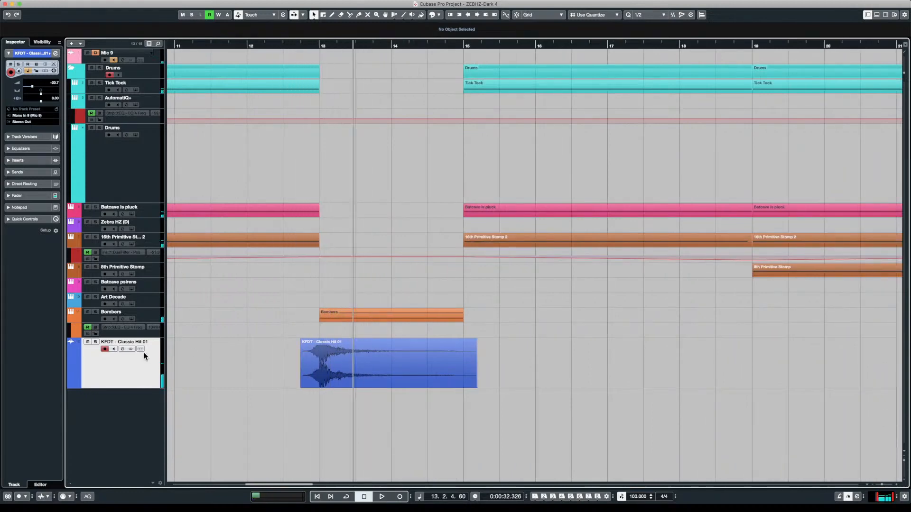
- Look at the Classic Hit 01 track's channel settings, close them and replay the transition from bar 12 into the Bombers part
{"action": "left_click", "coordinate": [122, 350]}
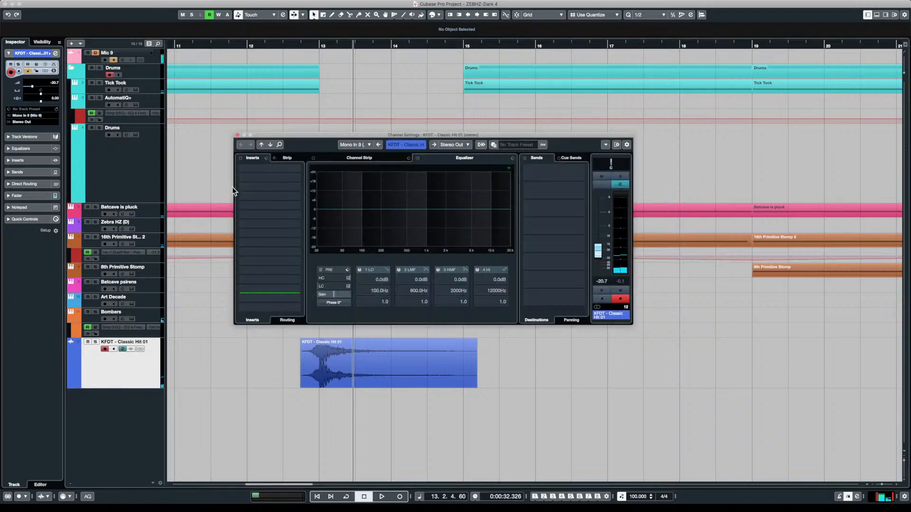
{"action": "left_click", "coordinate": [237, 135]}
{"action": "left_click", "coordinate": [296, 310]}
{"action": "key", "text": "space"}
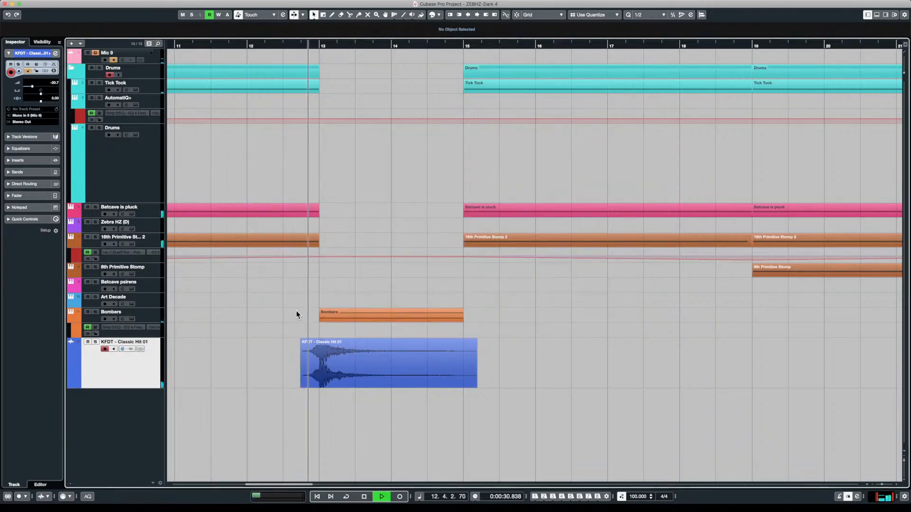
{"action": "key", "text": "space"}
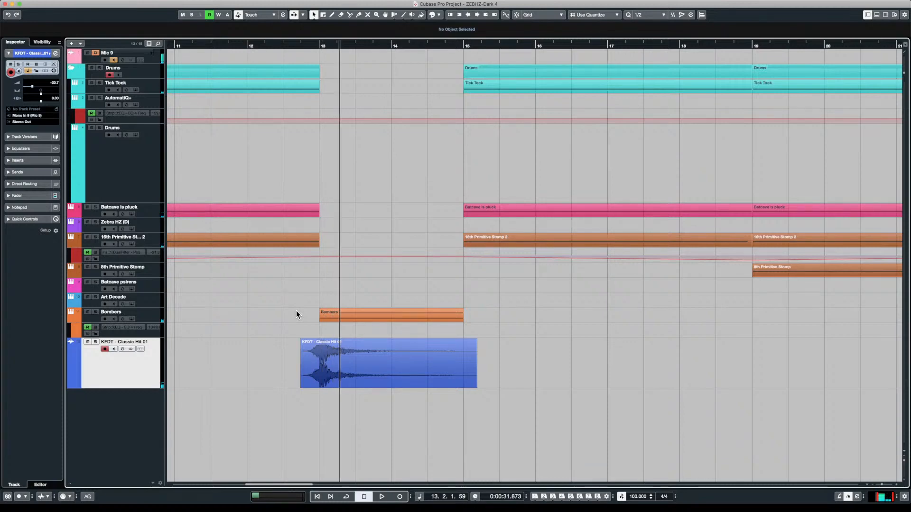
{"action": "left_click", "coordinate": [296, 314]}
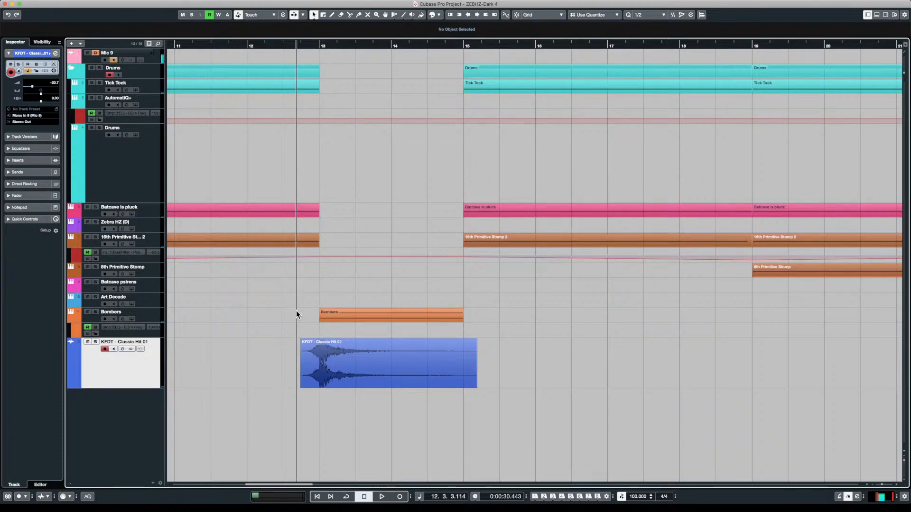
- Replay the transition into bar 13 and search the Keepforest - Evolution Devastator (WAV) media folder for "boom"
{"action": "key", "text": "space"}
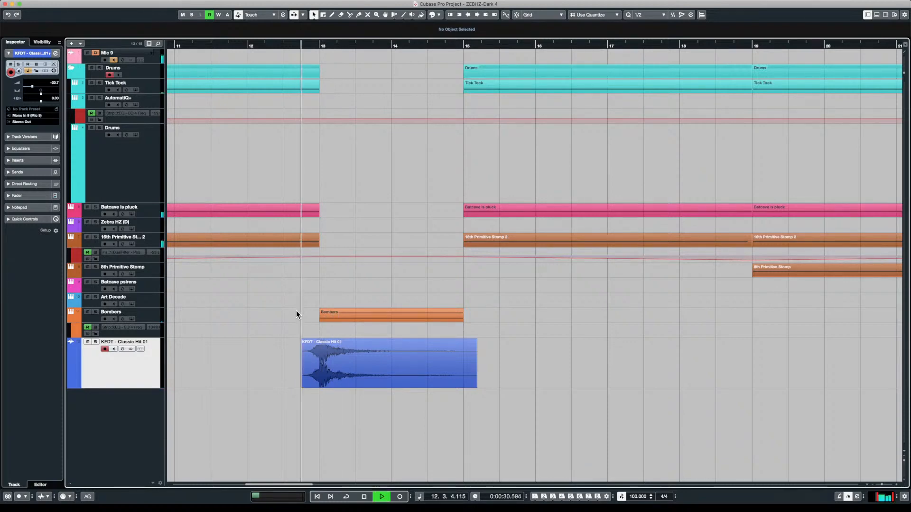
{"action": "key", "text": "space"}
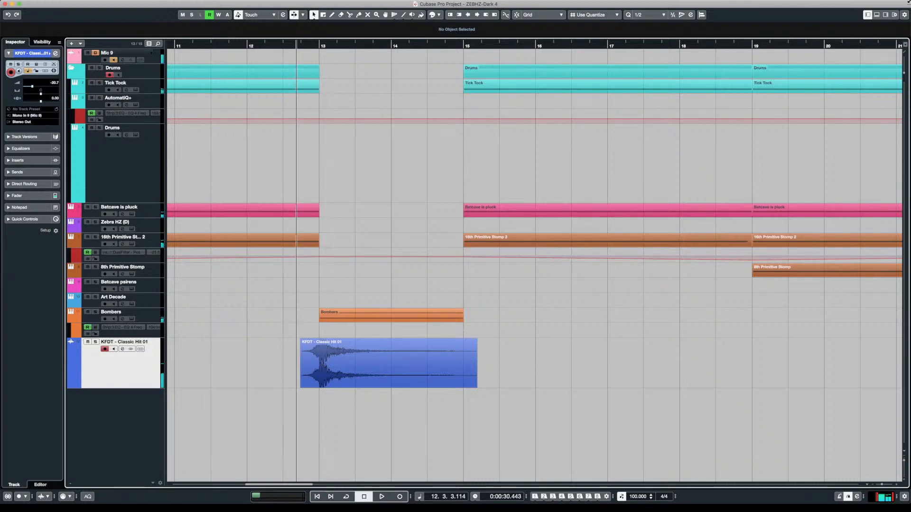
{"action": "left_click", "coordinate": [884, 14]}
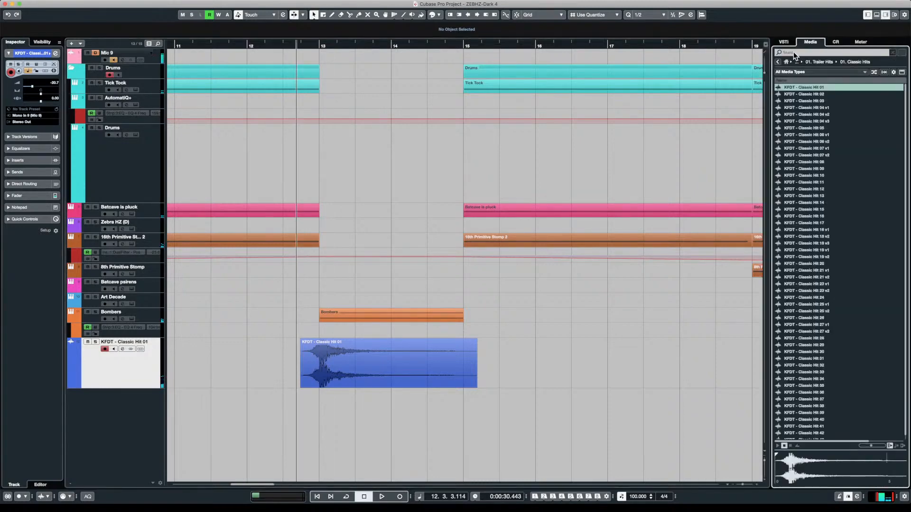
{"action": "left_click", "coordinate": [778, 62]}
{"action": "left_click", "coordinate": [778, 62]}
{"action": "left_click", "coordinate": [778, 62]}
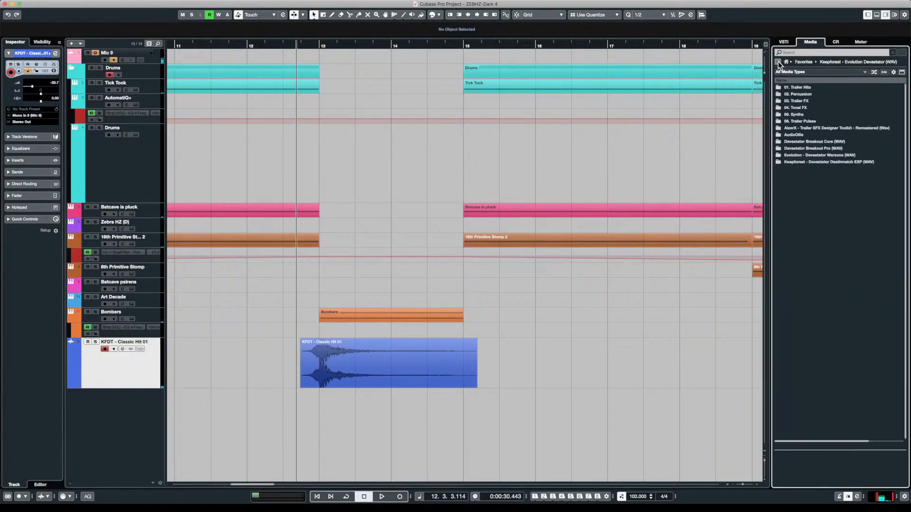
{"action": "left_click", "coordinate": [778, 62]}
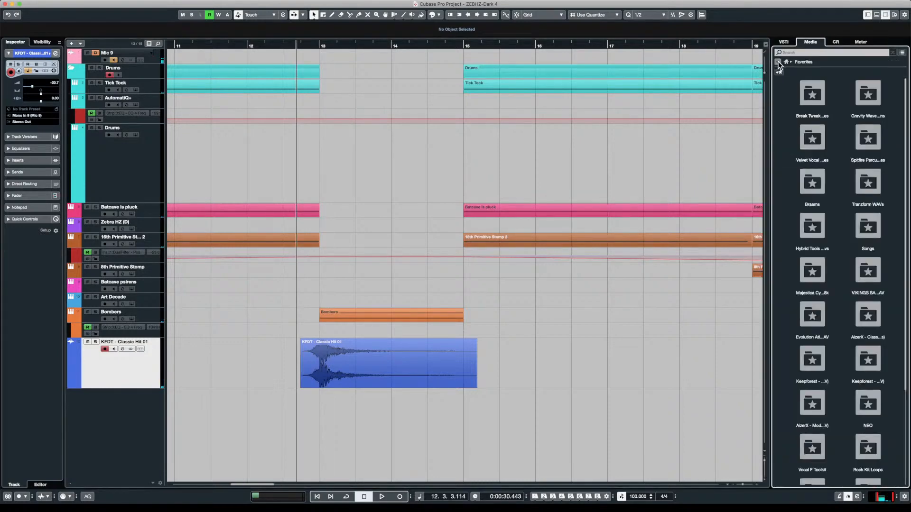
{"action": "left_click", "coordinate": [812, 359]}
{"action": "left_click", "coordinate": [805, 53]}
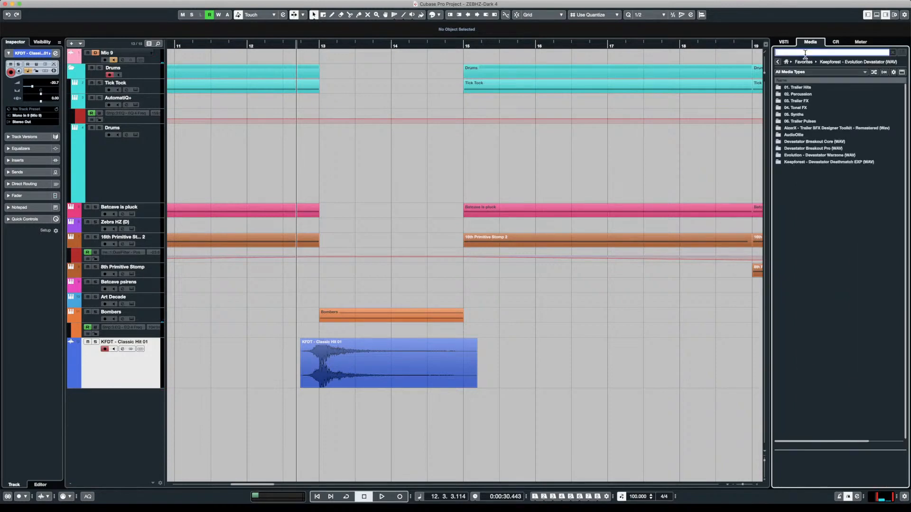
{"action": "type", "text": "boom"}
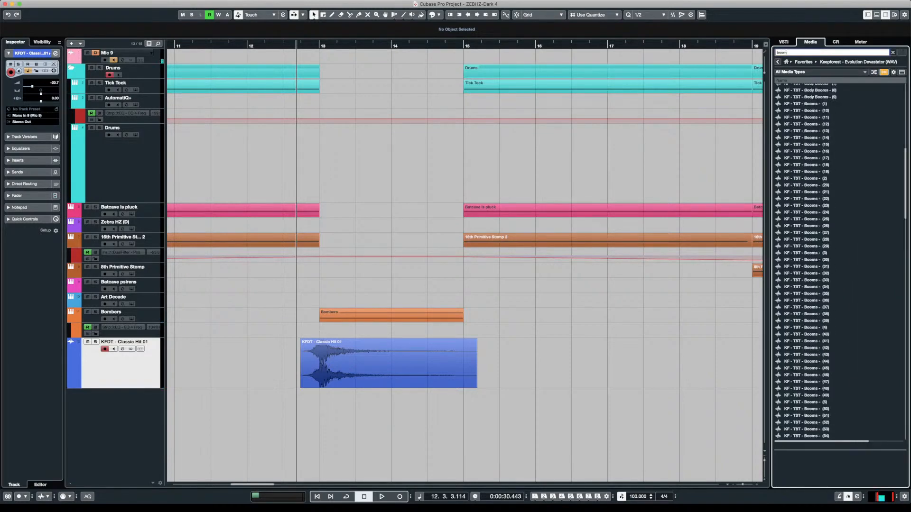
{"action": "key", "text": "Return"}
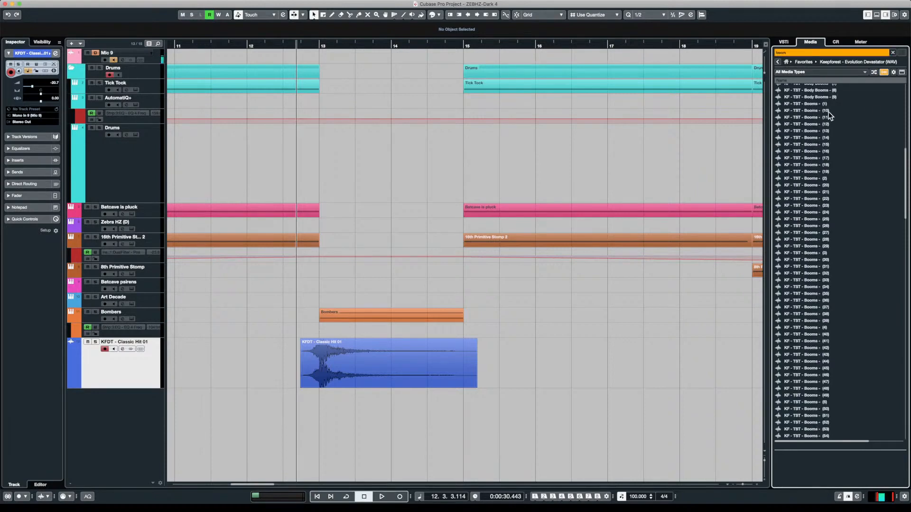
- Audition the sample KF - TST - Booms - (10) and add it on a new audio track below Classic Hit 01
{"action": "left_click", "coordinate": [804, 110]}
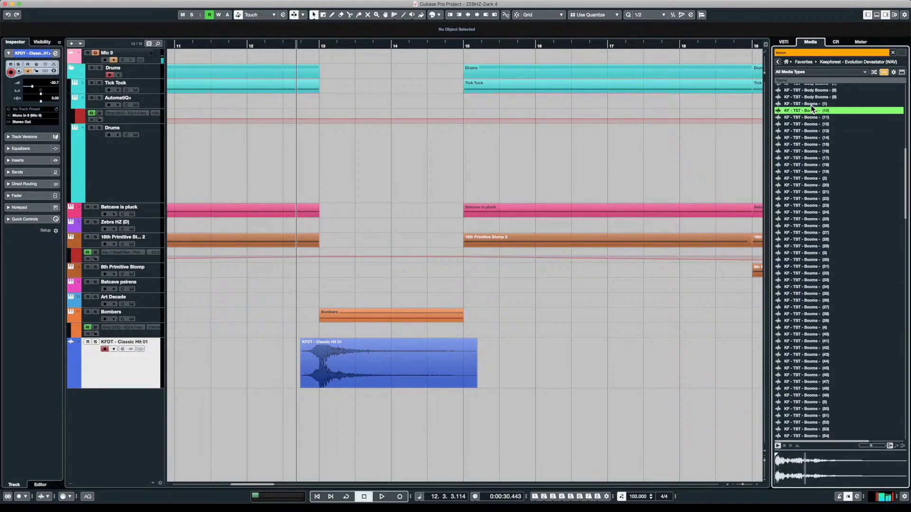
{"action": "left_click", "coordinate": [812, 110]}
{"action": "left_click_drag", "start_coordinate": [811, 111], "coordinate": [76, 408]}
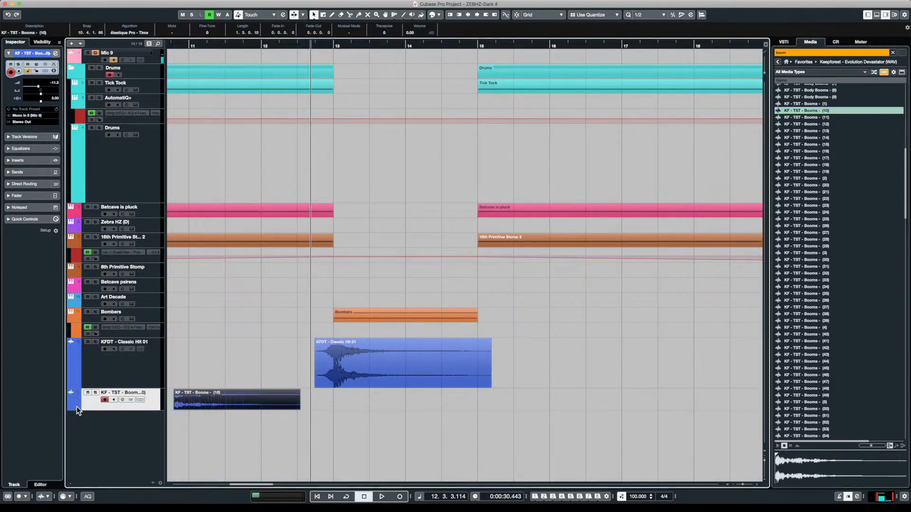
- Change the new Booms track's color to purple and close the color palette
{"action": "left_click", "coordinate": [73, 400]}
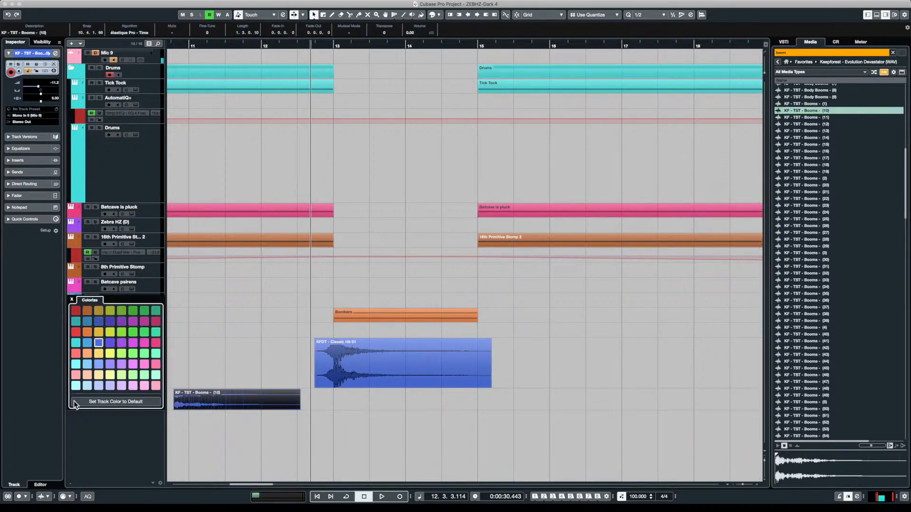
{"action": "left_click", "coordinate": [112, 343]}
{"action": "left_click", "coordinate": [122, 344]}
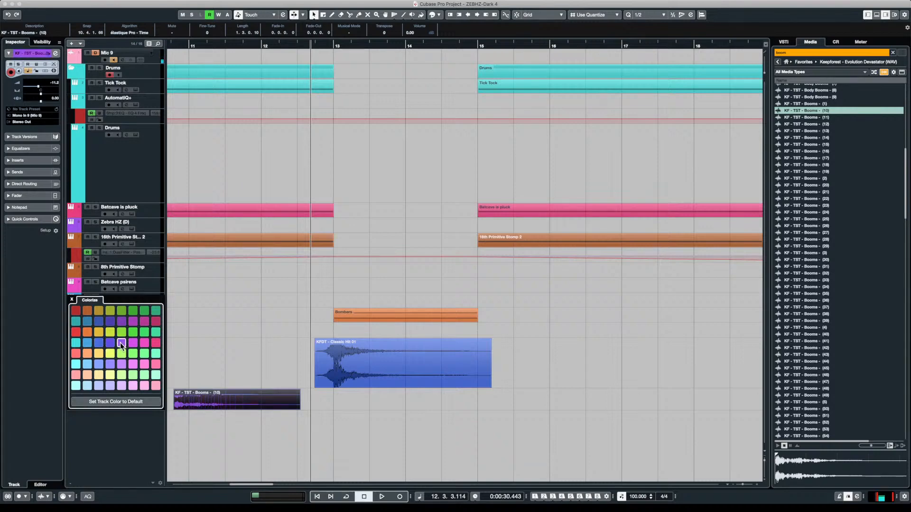
{"action": "left_click", "coordinate": [71, 300]}
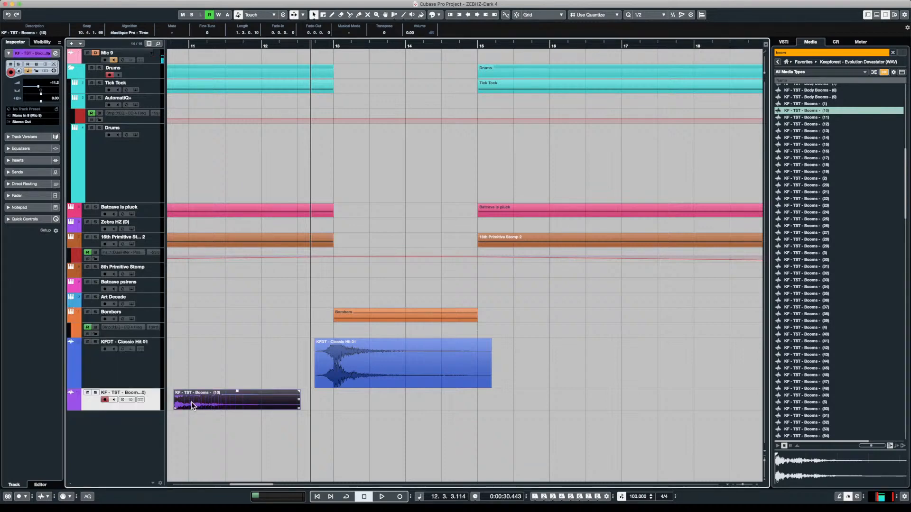
- Move the Booms (10) event to start exactly at bar 13, under the peak of Classic Hit 01
{"action": "left_click_drag", "start_coordinate": [192, 401], "coordinate": [352, 402]}
{"action": "left_click", "coordinate": [312, 397]}
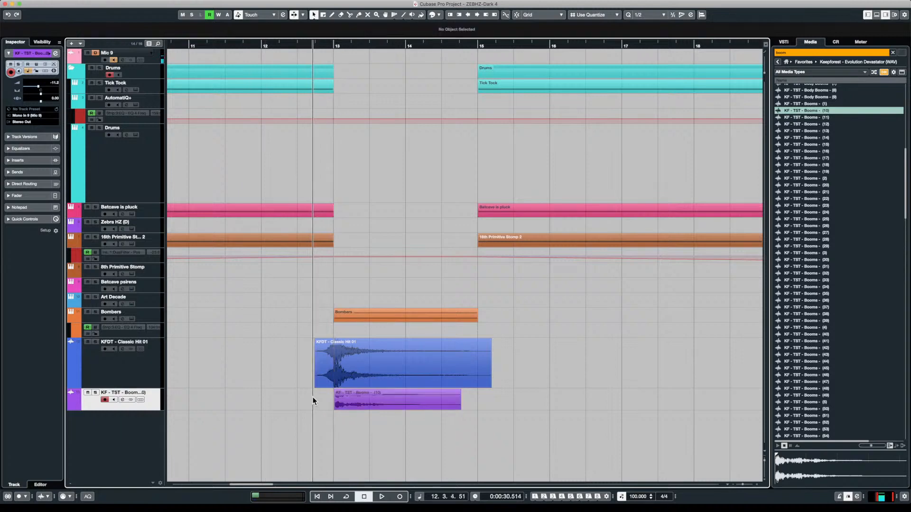
{"action": "key", "text": "h"}
{"action": "key", "text": "h"}
{"action": "left_click", "coordinate": [399, 403]}
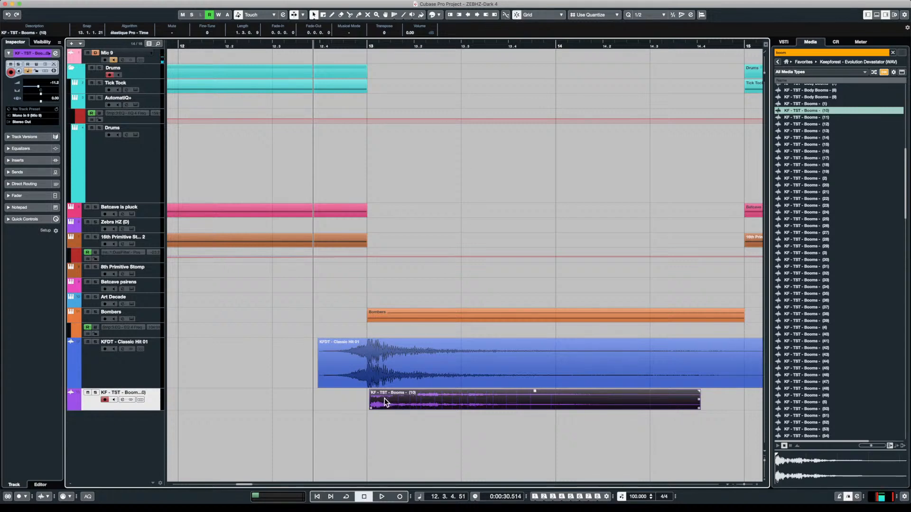
{"action": "scroll", "coordinate": [383, 400], "scroll_direction": "down", "scroll_amount": 2}
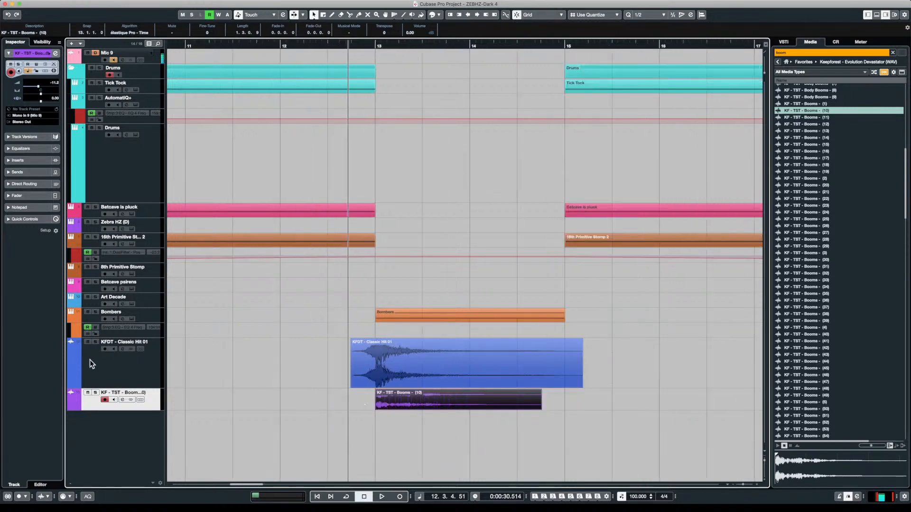
- Solo the Classic Hit 01 and Booms tracks and play them together into bar 13
{"action": "left_click", "coordinate": [95, 342]}
{"action": "left_click", "coordinate": [95, 393]}
{"action": "key", "text": "space"}
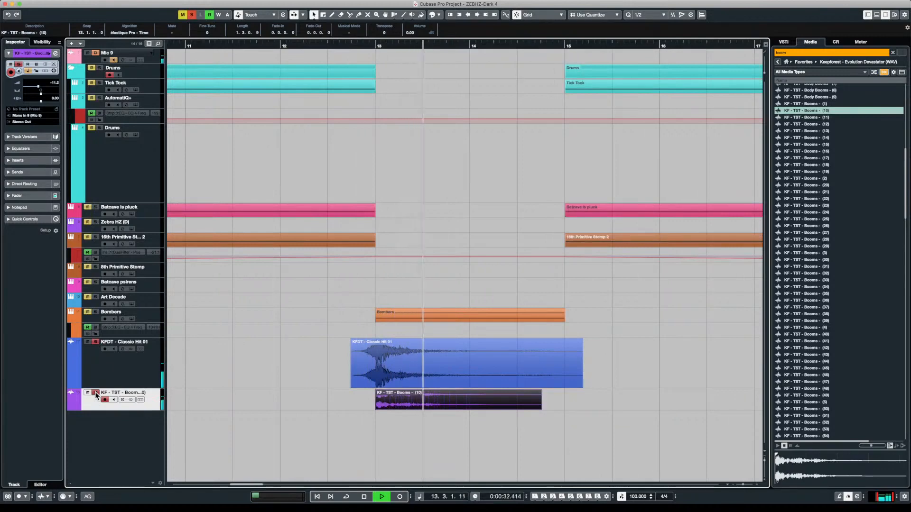
{"action": "key", "text": "space"}
- Unsolo the Booms track, play Classic Hit 01 alone from late bar 12 for comparison, and solo the Booms track again
{"action": "left_click", "coordinate": [334, 338]}
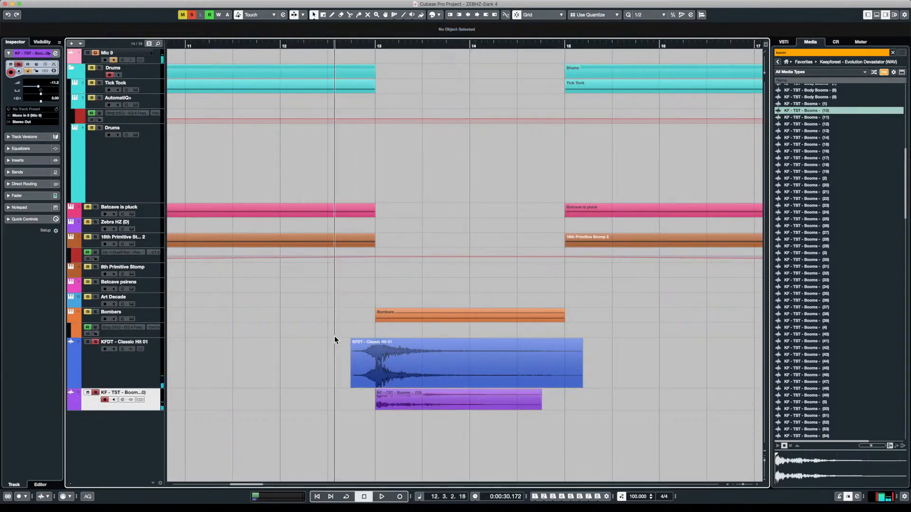
{"action": "left_click", "coordinate": [96, 394]}
{"action": "key", "text": "space"}
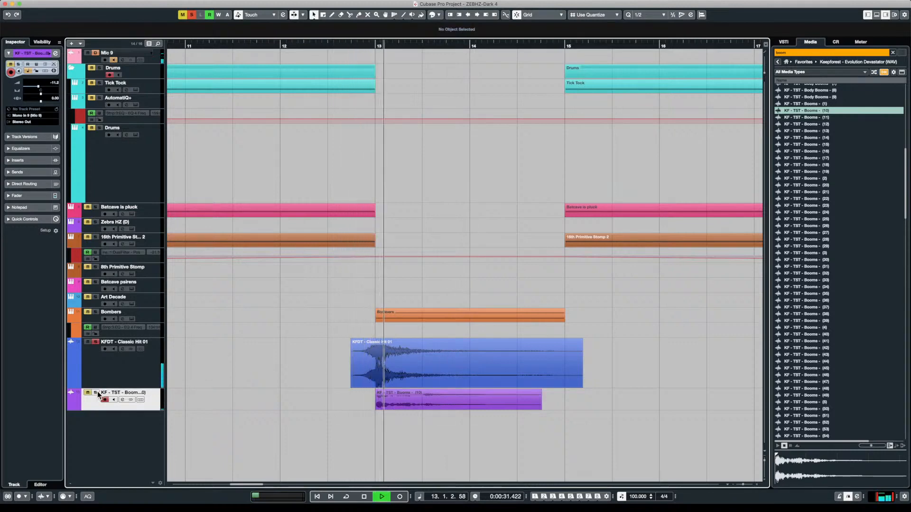
{"action": "left_click", "coordinate": [96, 392]}
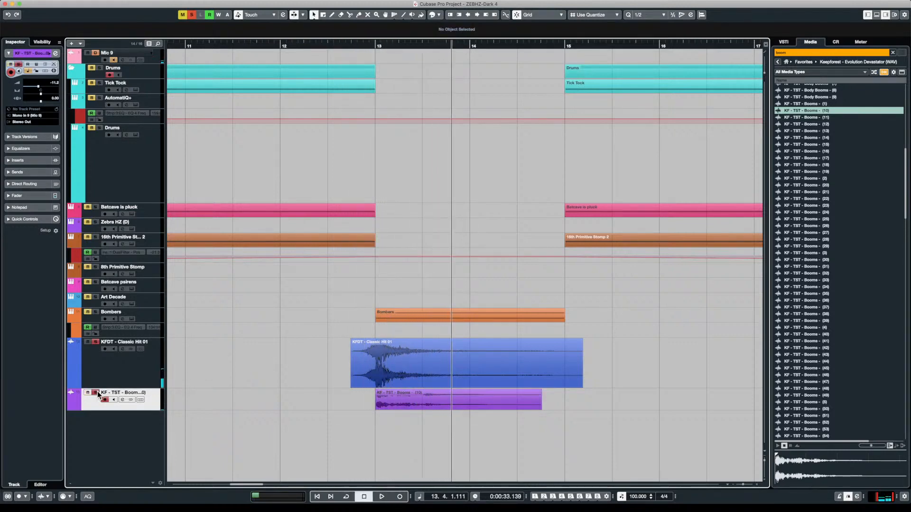
- Play the soloed hit and boom repeatedly from late bar 12 to judge how the two layers combine
{"action": "left_click", "coordinate": [346, 362]}
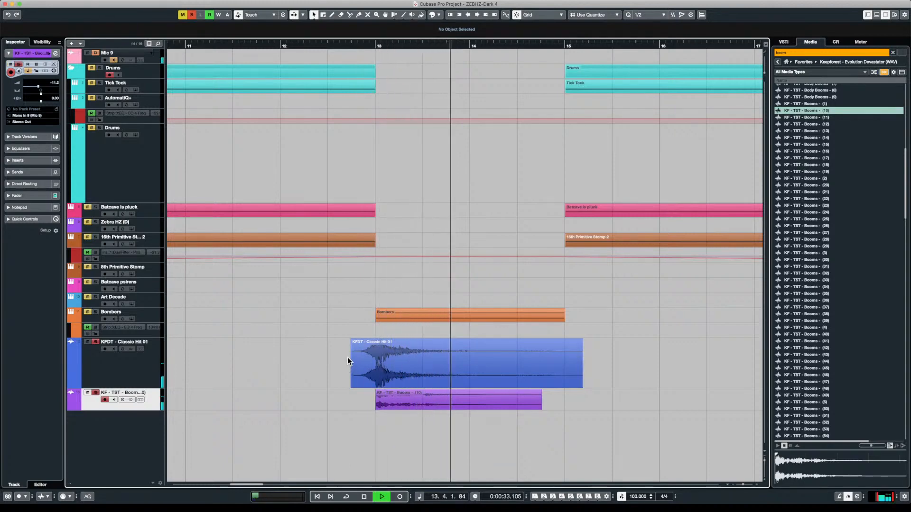
{"action": "left_click", "coordinate": [342, 356]}
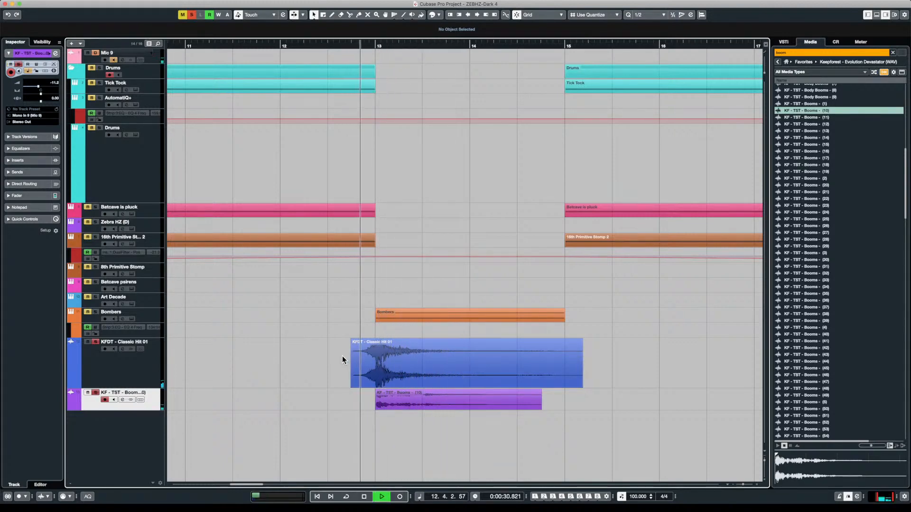
{"action": "left_click", "coordinate": [420, 396]}
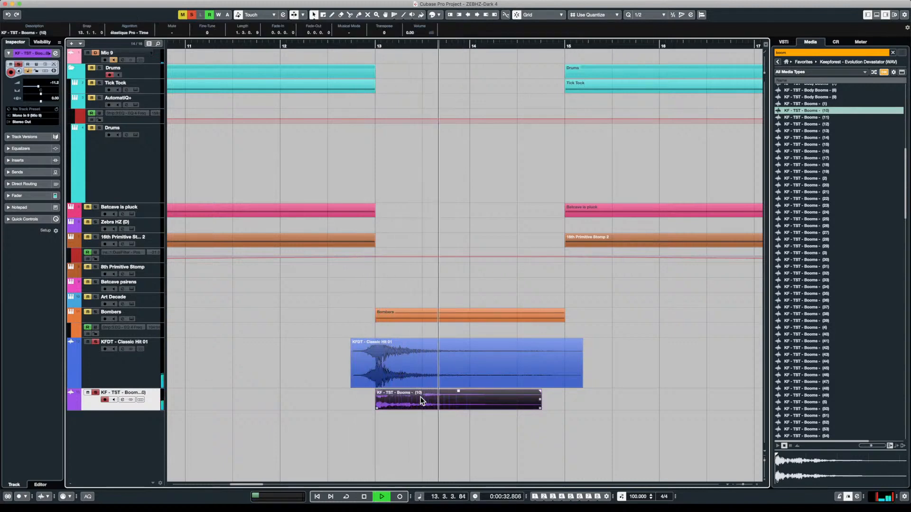
{"action": "key", "text": "space"}
{"action": "left_click", "coordinate": [357, 394]}
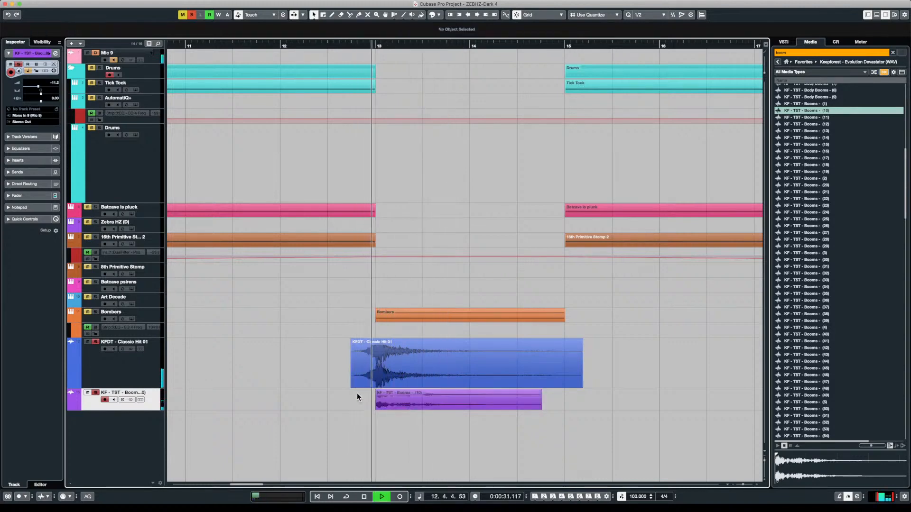
{"action": "left_click", "coordinate": [393, 400]}
{"action": "key", "text": "space"}
- Raise the Booms track's volume to -7.84 dB and play the layered hit again from late bar 12
{"action": "left_click", "coordinate": [397, 400]}
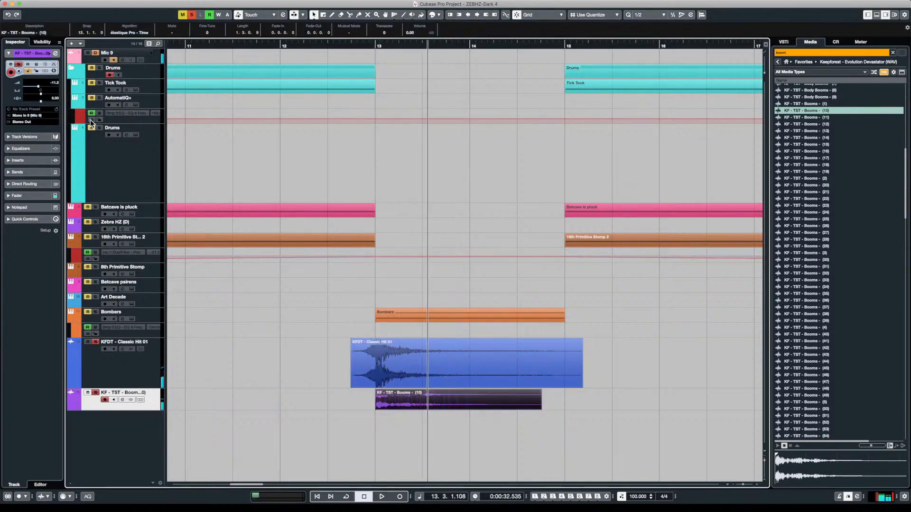
{"action": "left_click_drag", "start_coordinate": [35, 87], "coordinate": [40, 87]}
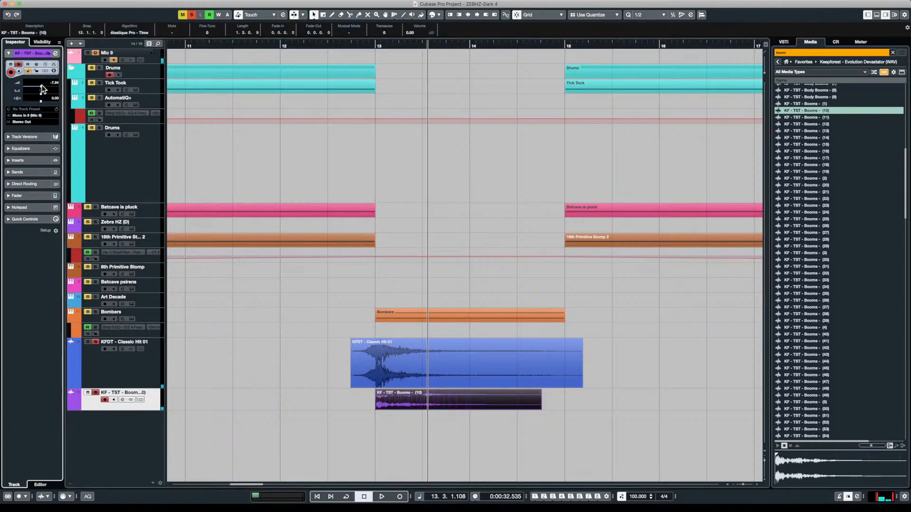
{"action": "left_click", "coordinate": [365, 396]}
{"action": "key", "text": "space"}
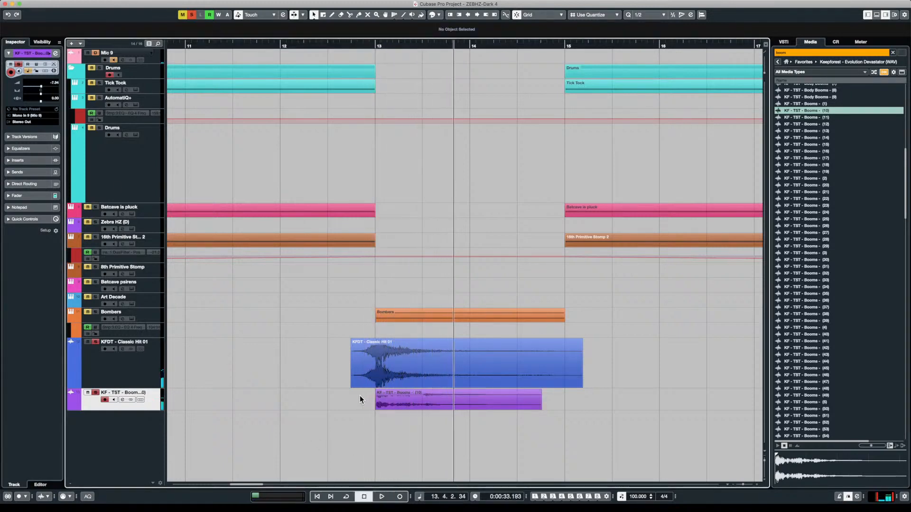
{"action": "left_click", "coordinate": [359, 394]}
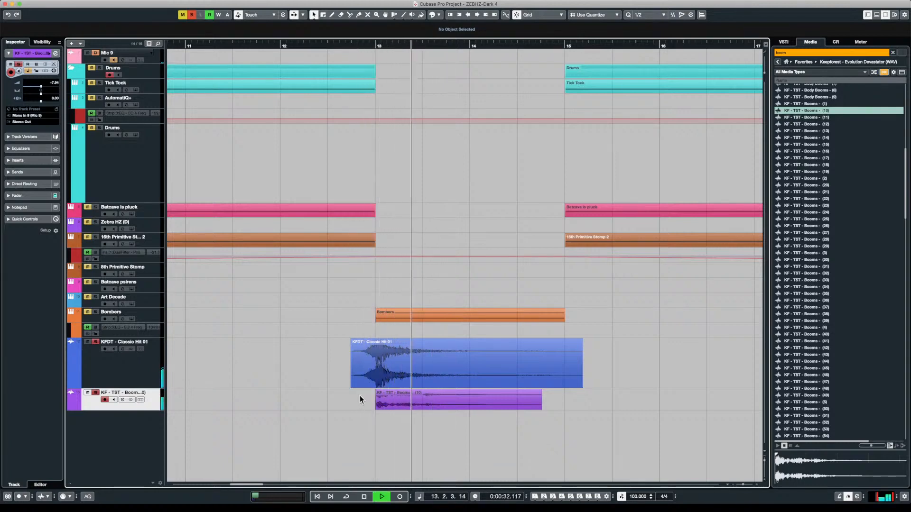
{"action": "key", "text": "space"}
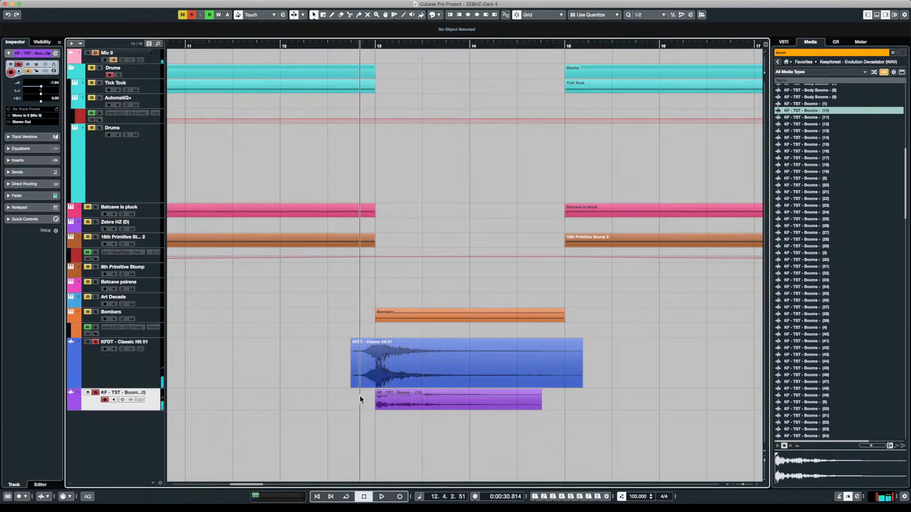
- Hide the media browser, place the cursor in late bar 12 and search the track archives to import for "transient"
{"action": "left_click", "coordinate": [885, 15]}
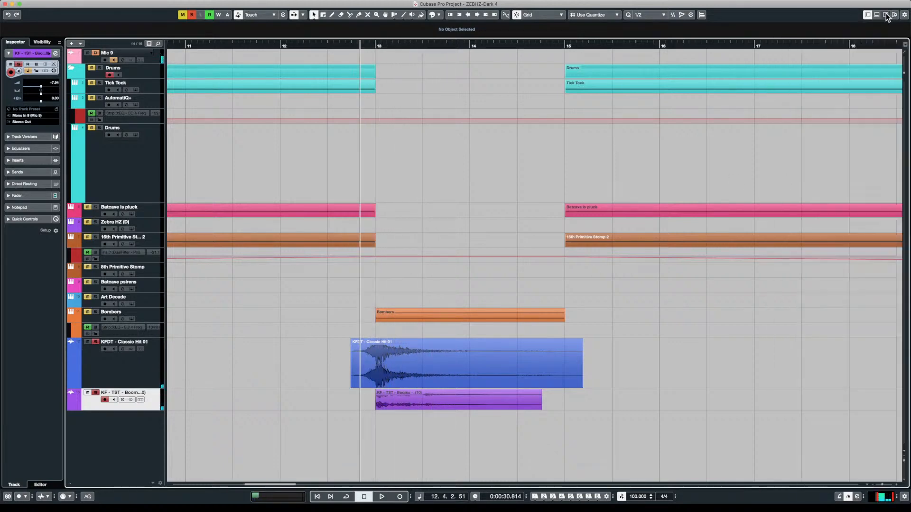
{"action": "left_click", "coordinate": [349, 401]}
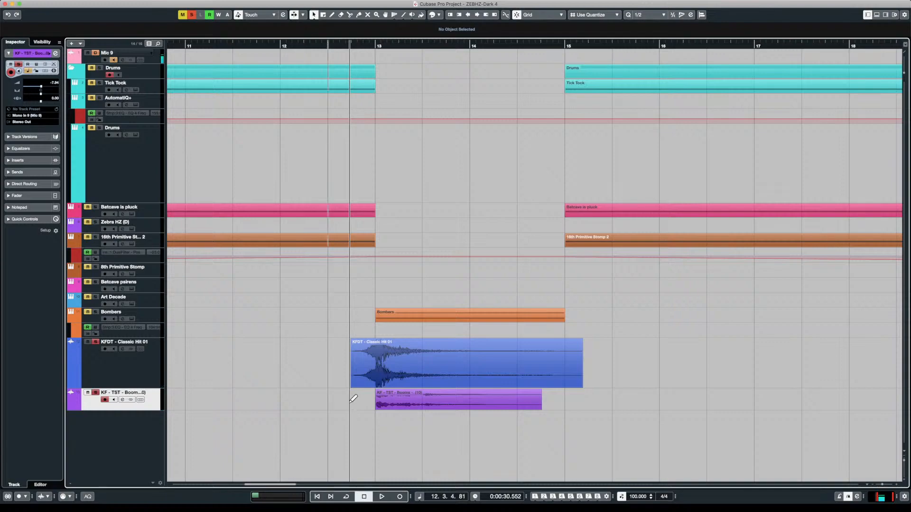
{"action": "key", "text": "ctrl+i"}
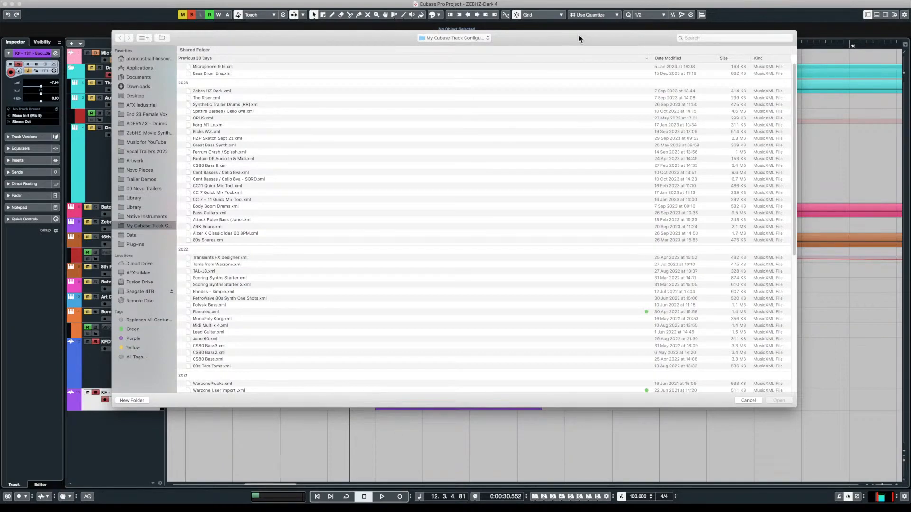
{"action": "left_click", "coordinate": [699, 38]}
{"action": "type", "text": "transient"}
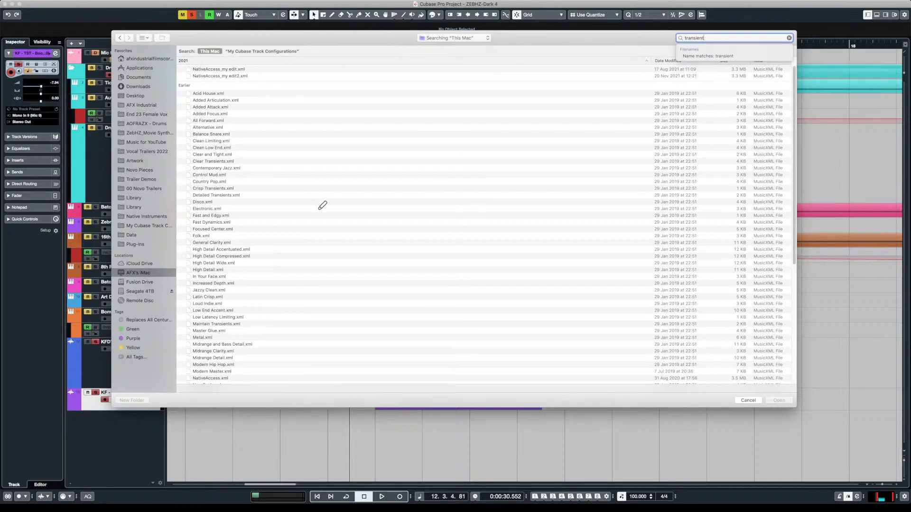
- Limit the search to the My Cubase Track Configurations folder and import Punch Transients Ferrum.xml as a new track
{"action": "scroll", "coordinate": [317, 209], "scroll_direction": "down", "scroll_amount": 10}
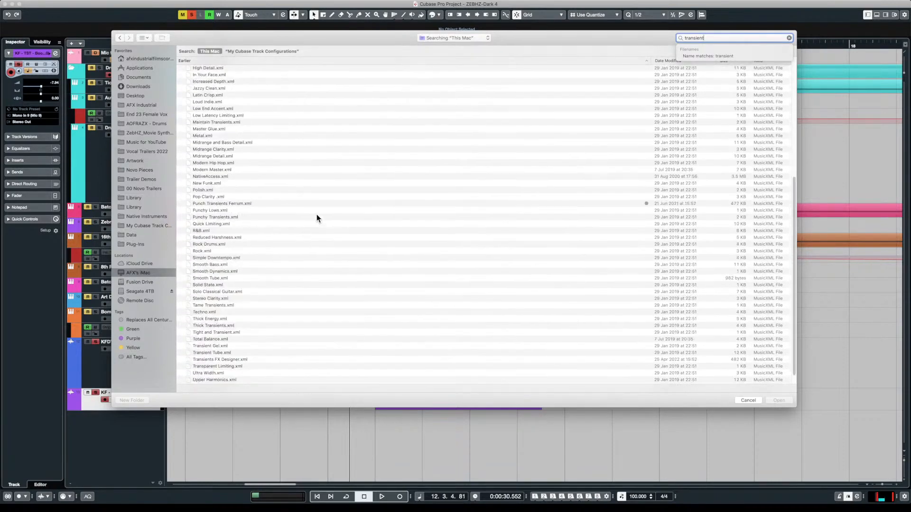
{"action": "scroll", "coordinate": [317, 214], "scroll_direction": "up", "scroll_amount": 6}
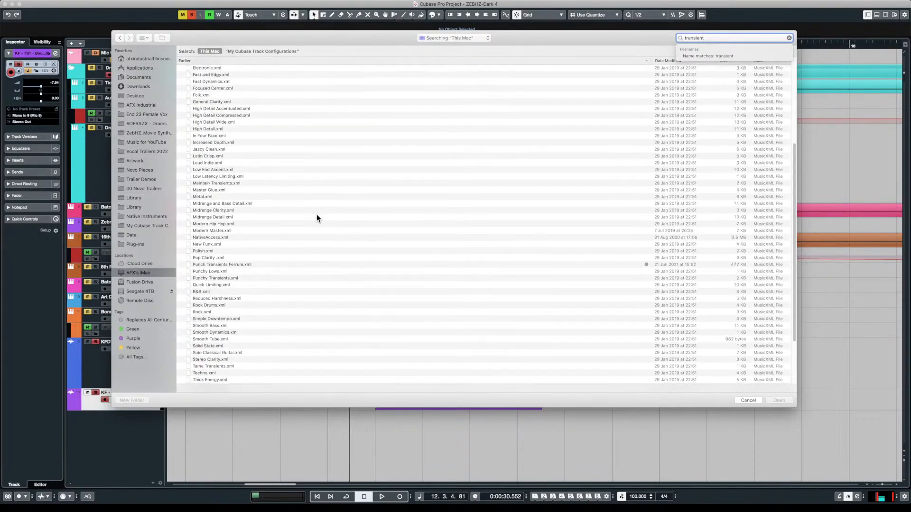
{"action": "scroll", "coordinate": [316, 214], "scroll_direction": "up", "scroll_amount": 4}
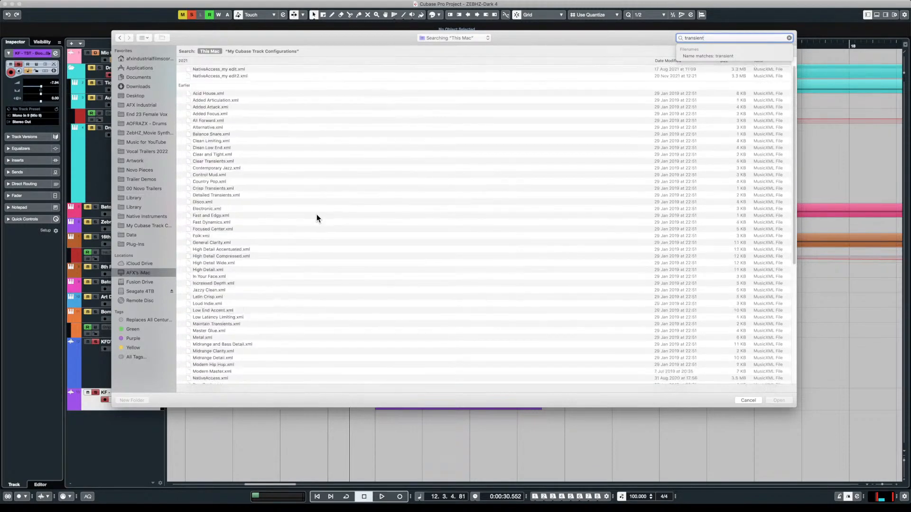
{"action": "scroll", "coordinate": [316, 218], "scroll_direction": "down", "scroll_amount": 3}
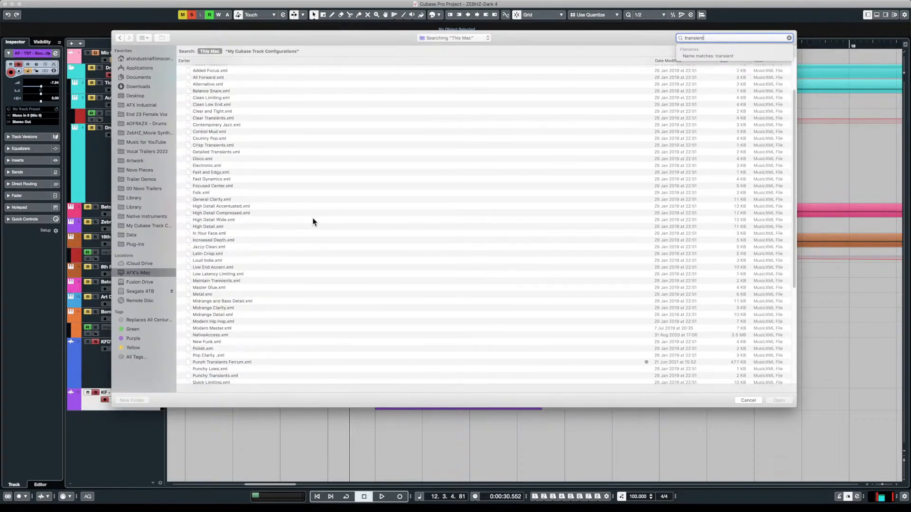
{"action": "scroll", "coordinate": [313, 220], "scroll_direction": "up", "scroll_amount": 3}
{"action": "left_click", "coordinate": [270, 52]}
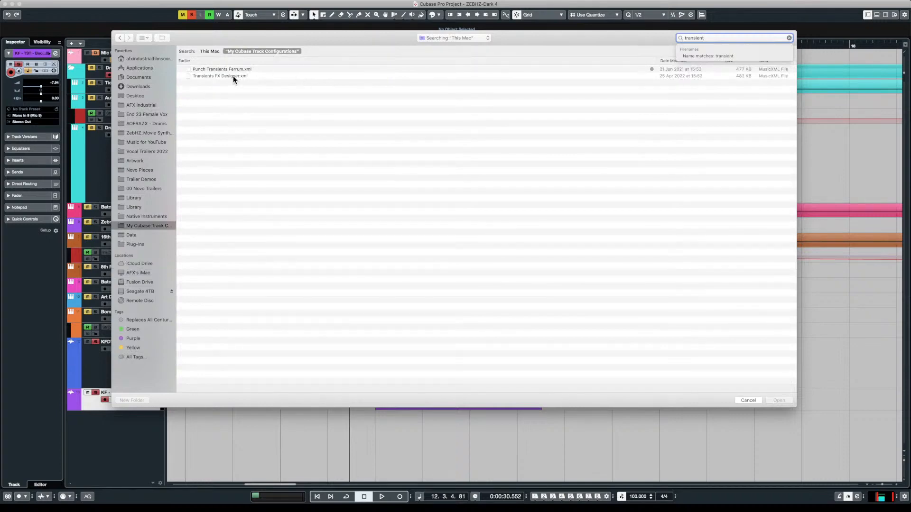
{"action": "double_click", "coordinate": [239, 69]}
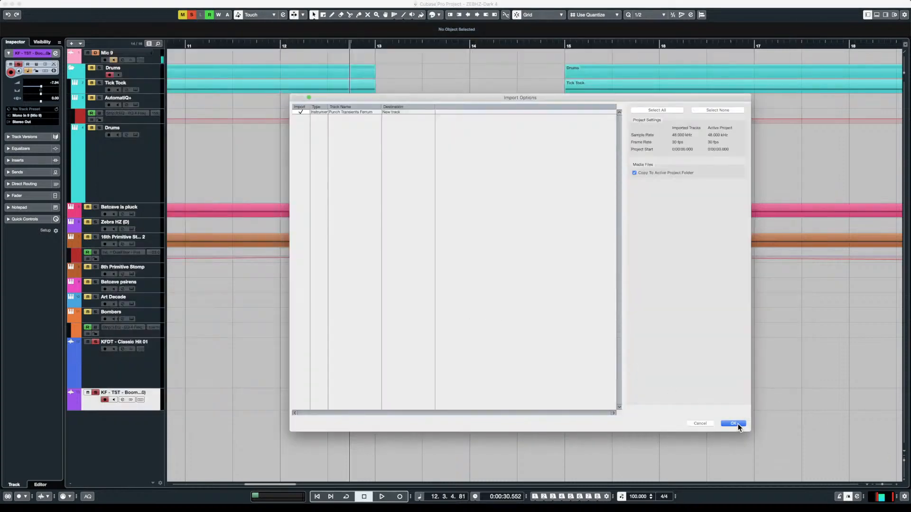
{"action": "left_click", "coordinate": [735, 423]}
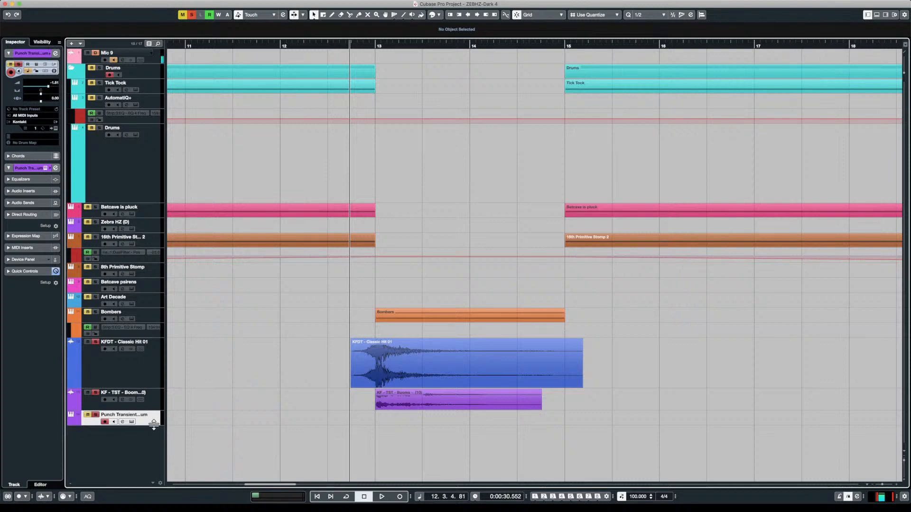
- Colour the imported Punch Transients Ferrum track cyan
{"action": "left_click", "coordinate": [75, 420]}
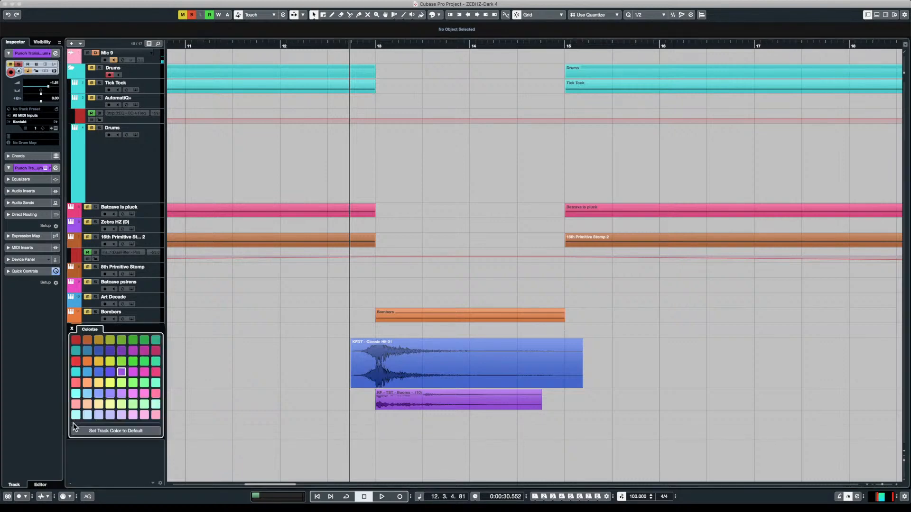
{"action": "left_click", "coordinate": [76, 371]}
{"action": "left_click", "coordinate": [72, 329]}
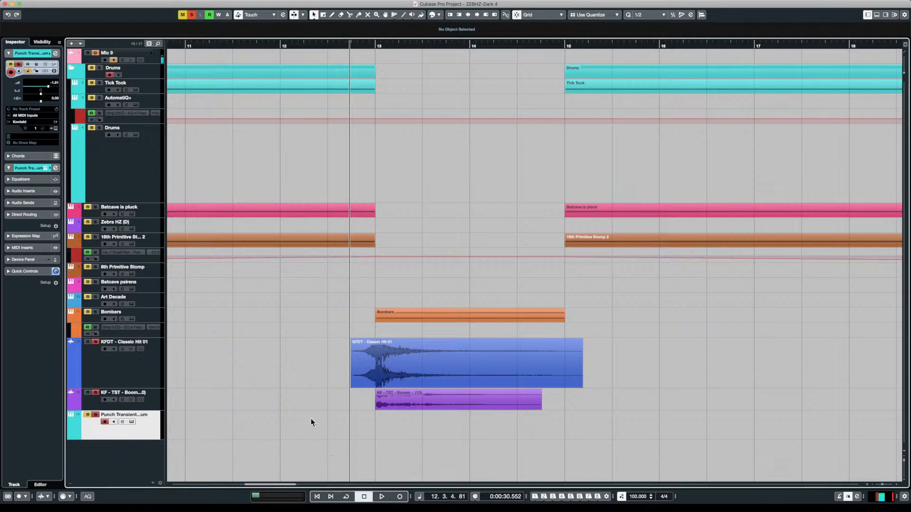
- Move the Punch Transients Ferrum part to start at bar 13, beneath the boom event
{"action": "key", "text": "g"}
{"action": "left_click_drag", "start_coordinate": [295, 486], "coordinate": [254, 475]}
{"action": "left_click_drag", "start_coordinate": [294, 414], "coordinate": [792, 423]}
{"action": "key", "text": "g"}
{"action": "key", "text": "g"}
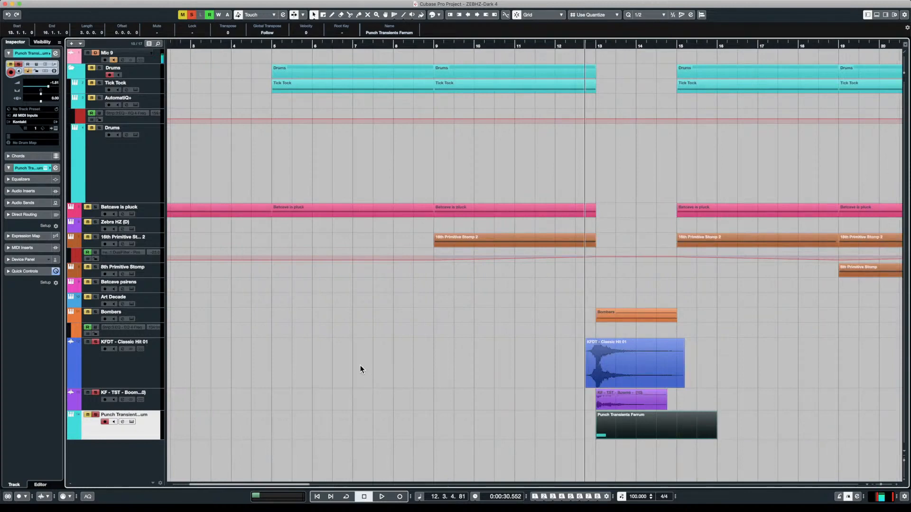
{"action": "key", "text": "alt+i"}
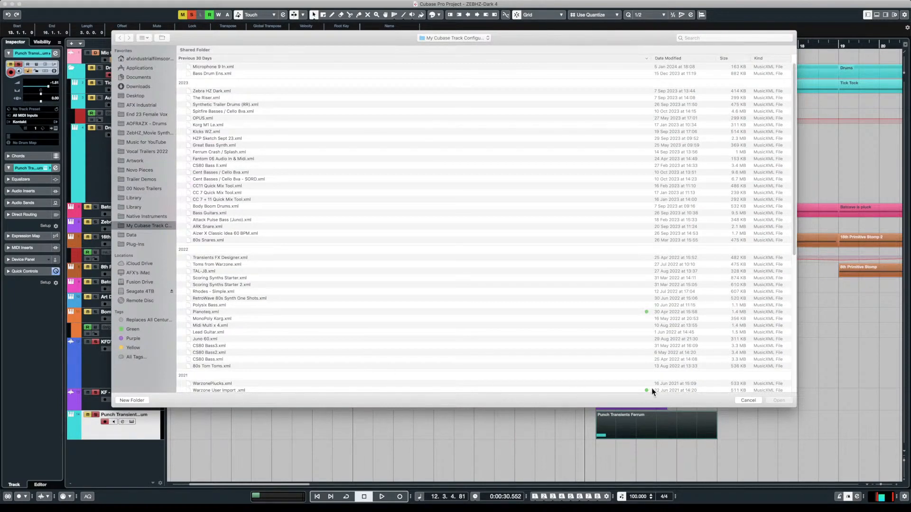
{"action": "left_click", "coordinate": [752, 400]}
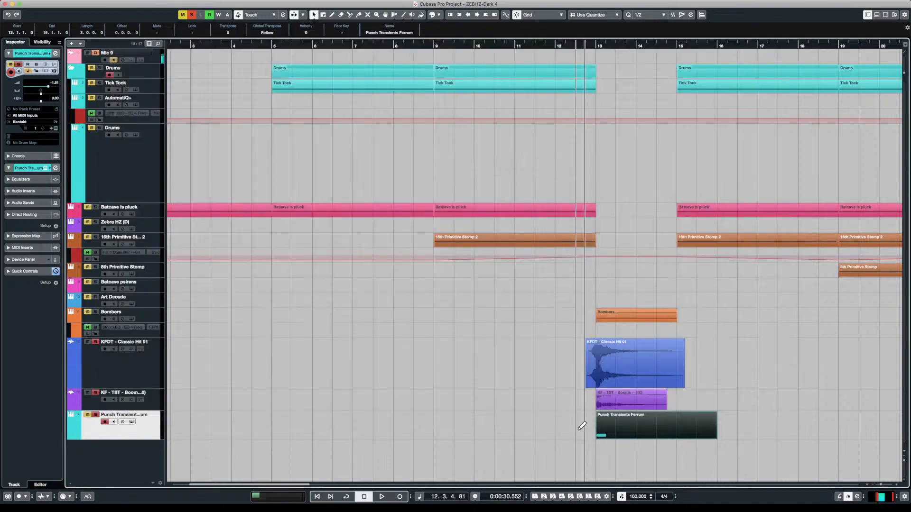
- Play the soloed layers from late bar 12 and unmute the Punch Transients Ferrum track
{"action": "left_click", "coordinate": [581, 421]}
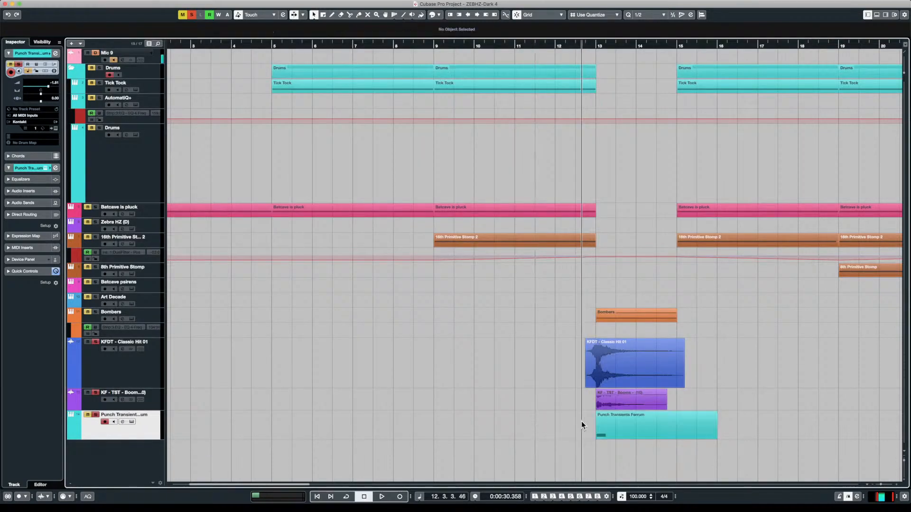
{"action": "key", "text": "space"}
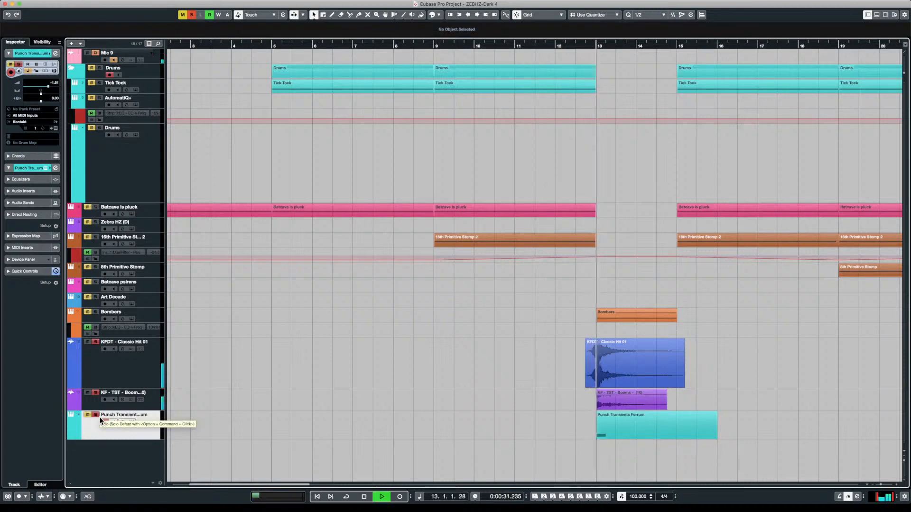
{"action": "key", "text": "space"}
{"action": "left_click", "coordinate": [87, 415]}
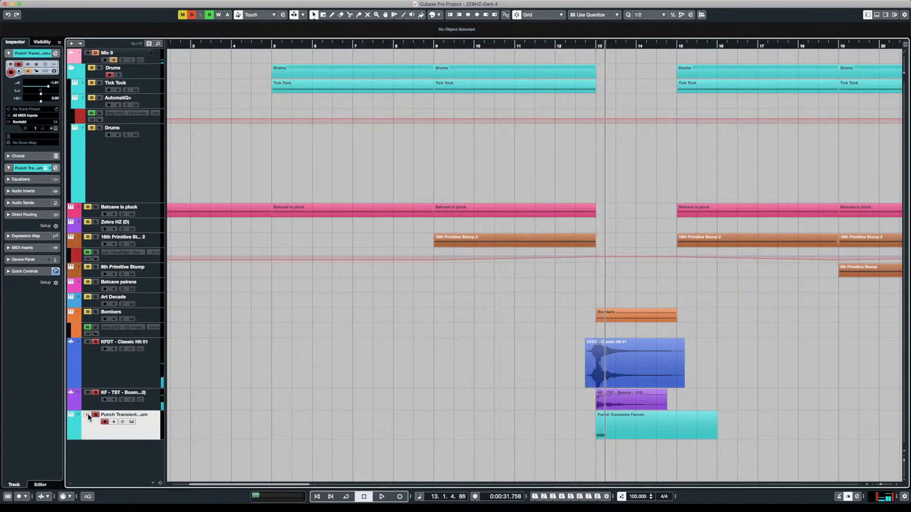
- Solo only the Punch Transients Ferrum track and play it alone into bar 13
{"action": "left_click", "coordinate": [182, 15]}
{"action": "left_click", "coordinate": [95, 414]}
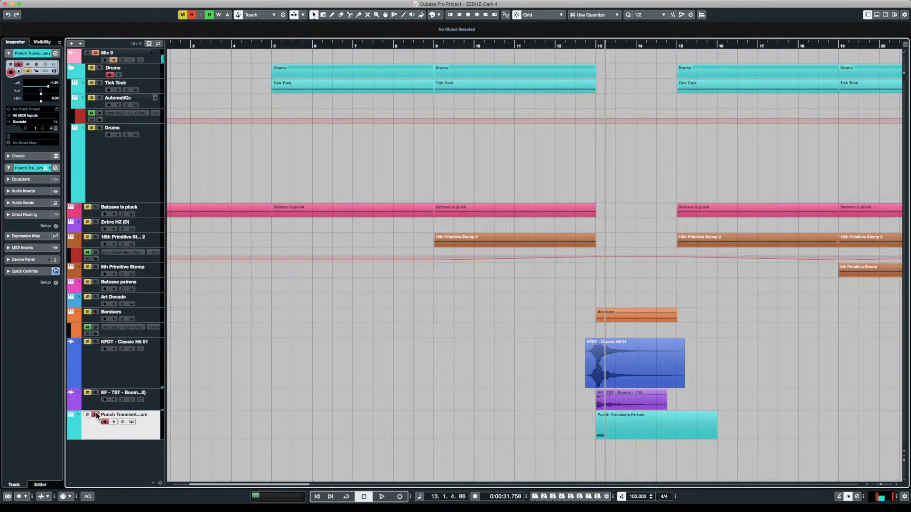
{"action": "key", "text": "space"}
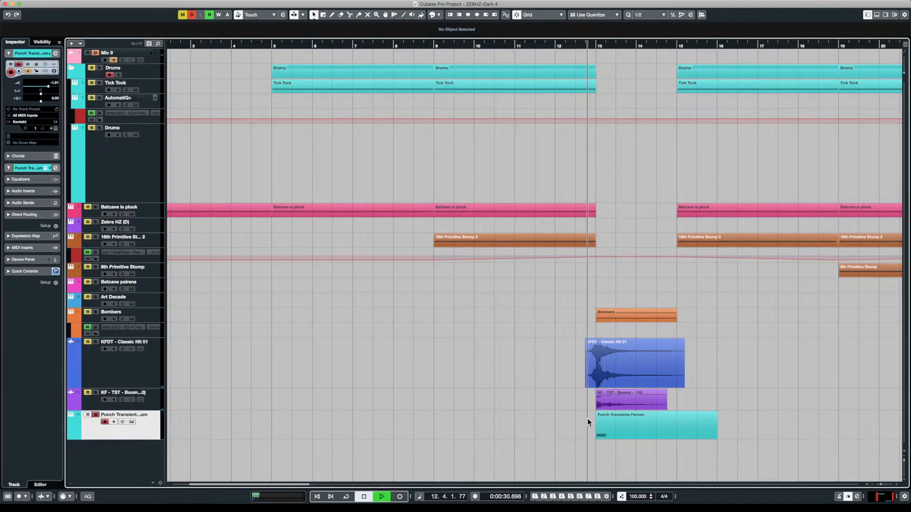
{"action": "key", "text": "space"}
- Open the Punch Transients Ferrum track's Kontakt instrument and audition several of its imported samples on the light-blue keys
{"action": "left_click", "coordinate": [608, 420]}
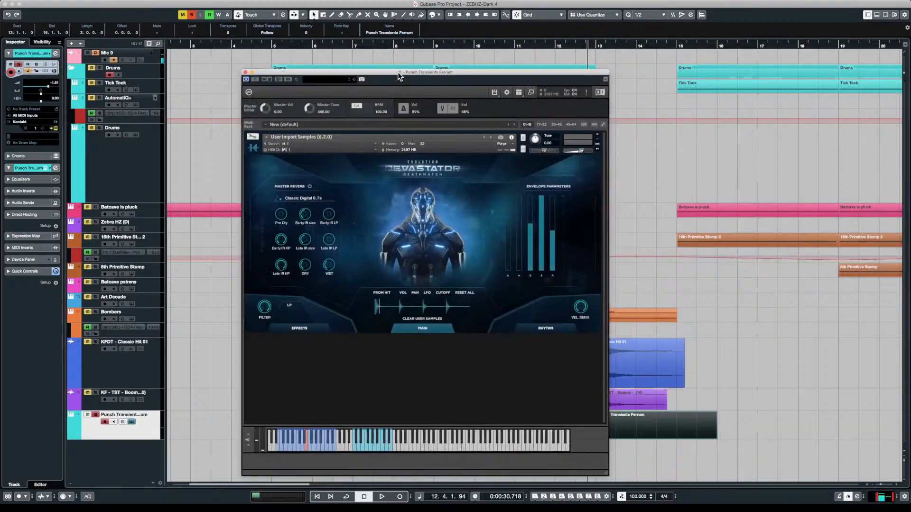
{"action": "left_click_drag", "start_coordinate": [397, 68], "coordinate": [407, 45]}
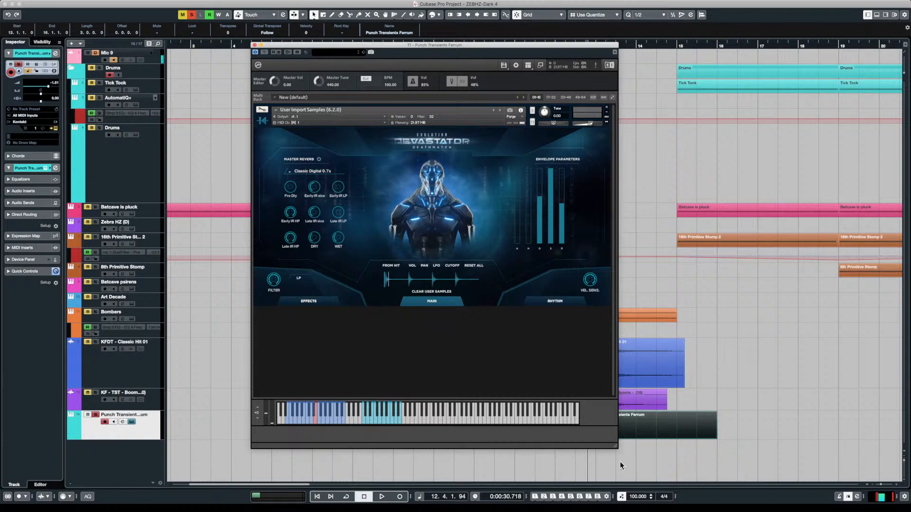
{"action": "left_click", "coordinate": [368, 412]}
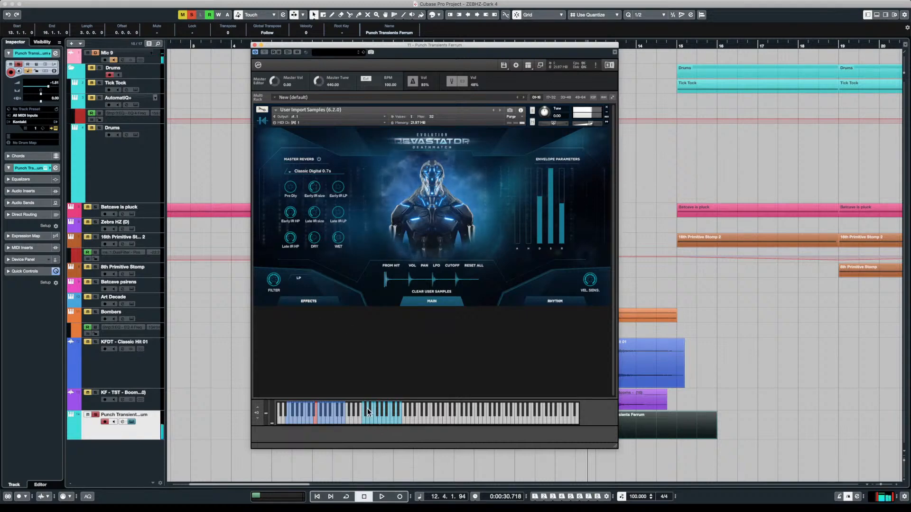
{"action": "left_click", "coordinate": [383, 411]}
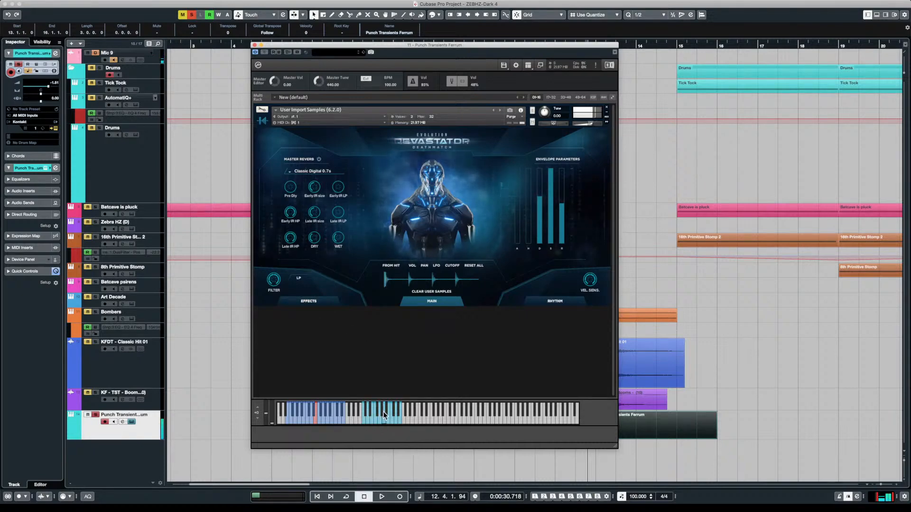
{"action": "left_click", "coordinate": [376, 416]}
{"action": "left_click", "coordinate": [384, 403]}
{"action": "left_click", "coordinate": [365, 414]}
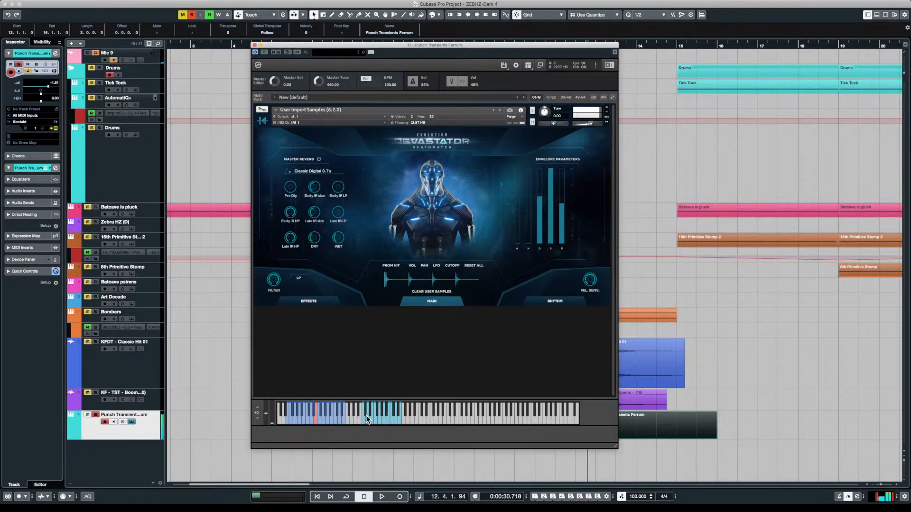
{"action": "left_click", "coordinate": [254, 45]}
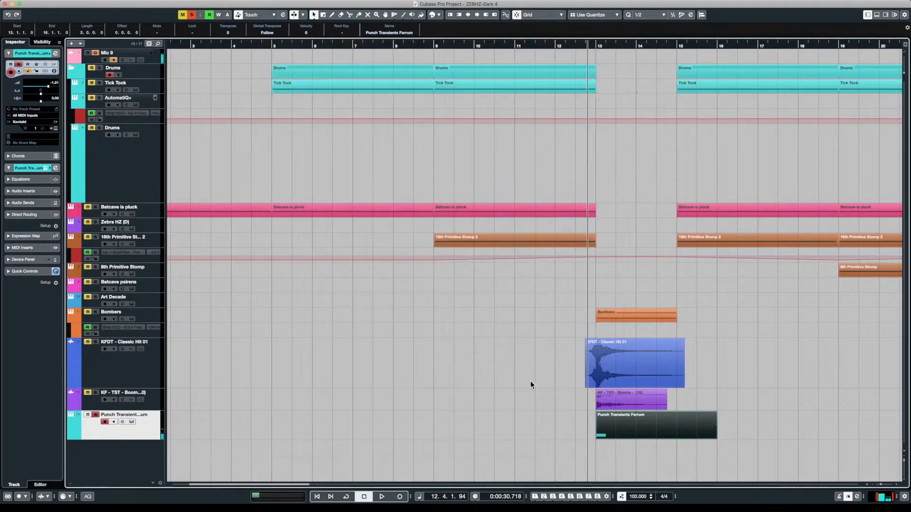
- Lower the Punch Transients Ferrum track's volume to -10.7 dB
{"action": "scroll", "coordinate": [588, 386], "scroll_direction": "up", "scroll_amount": 2}
{"action": "left_click_drag", "start_coordinate": [275, 484], "coordinate": [292, 483]}
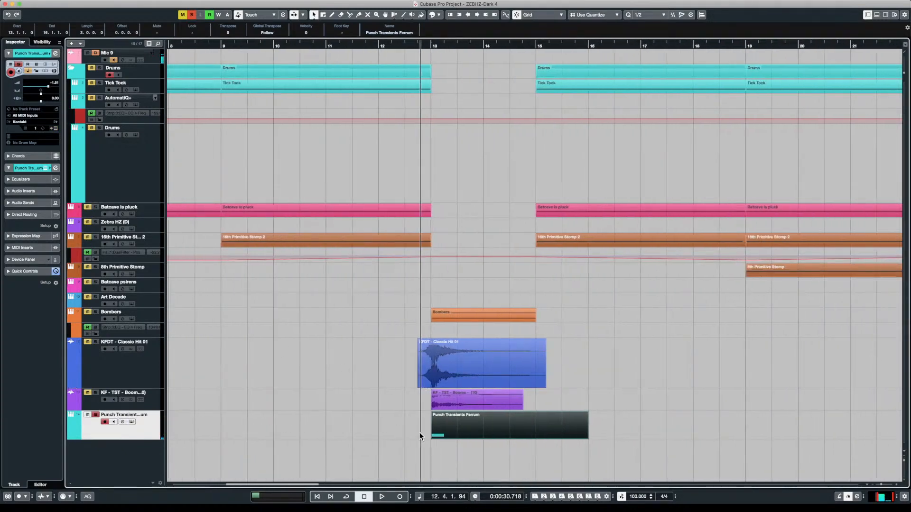
{"action": "left_click", "coordinate": [411, 397]}
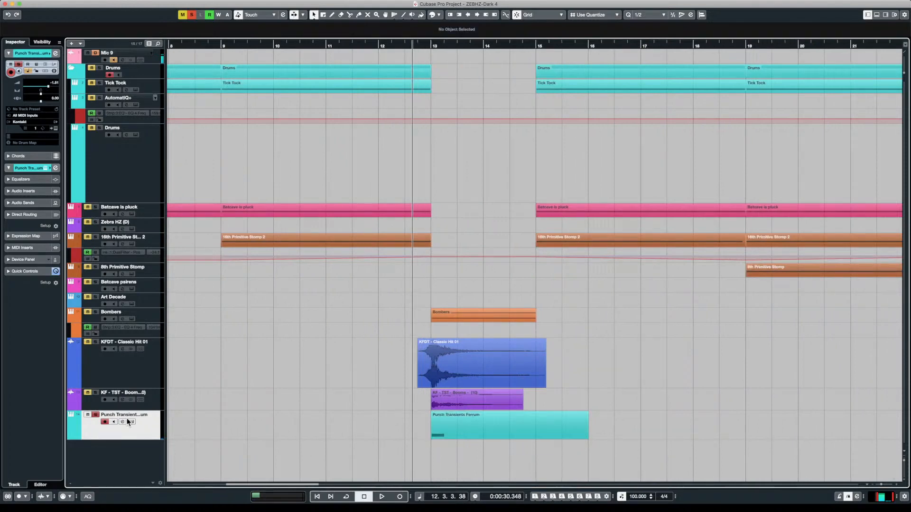
{"action": "left_click", "coordinate": [38, 85]}
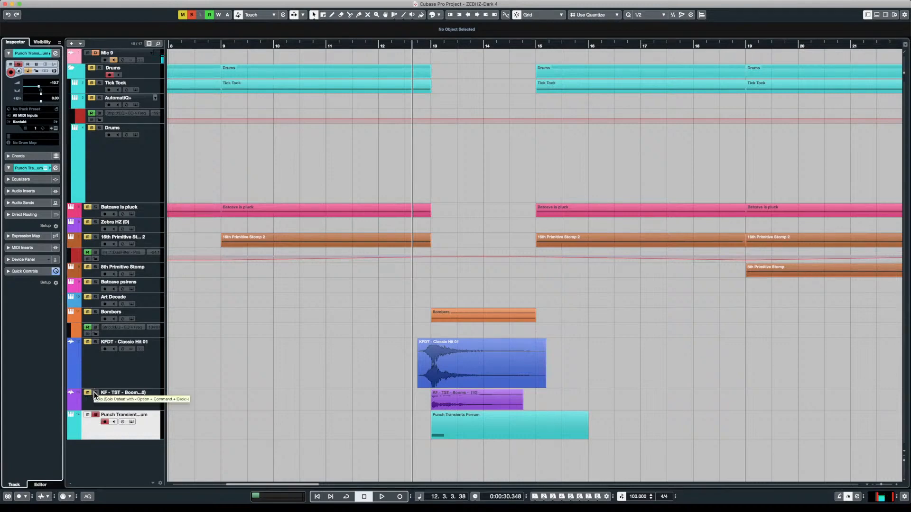
- Solo Classic Hit 01 without the Punch Transients Ferrum track and play the hit alone from late bar 12
{"action": "left_click", "coordinate": [97, 416]}
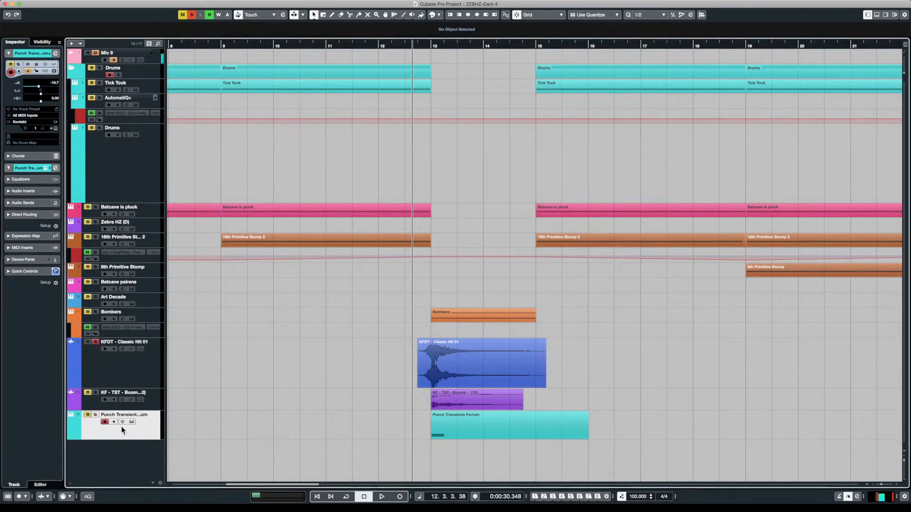
{"action": "left_click", "coordinate": [440, 365]}
{"action": "key", "text": "space"}
{"action": "left_click", "coordinate": [426, 407]}
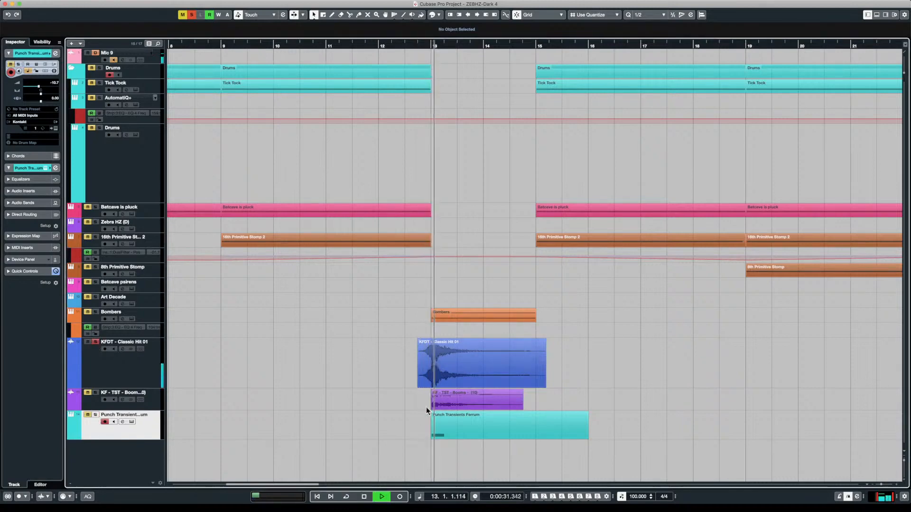
{"action": "key", "text": "space"}
- Solo the Punch Transients Ferrum track together with Classic Hit 01 and play both layers into bar 13
{"action": "left_click", "coordinate": [97, 416]}
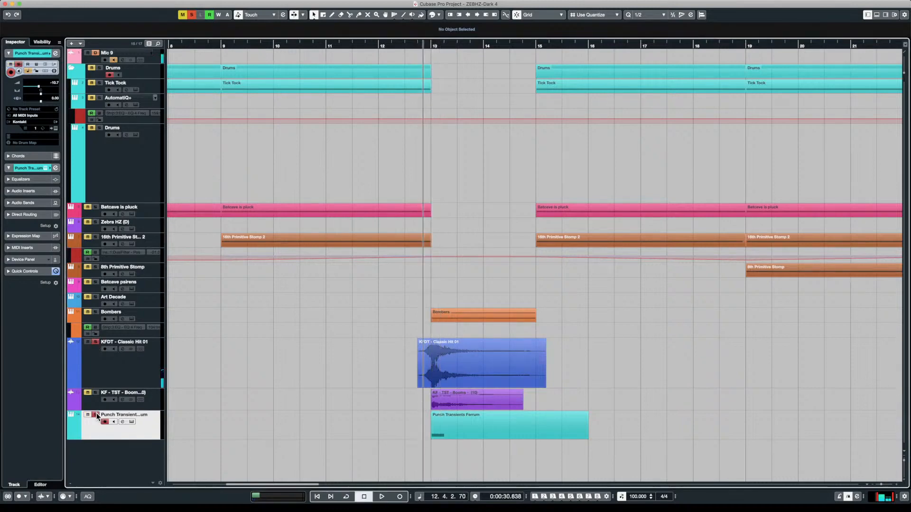
{"action": "key", "text": "space"}
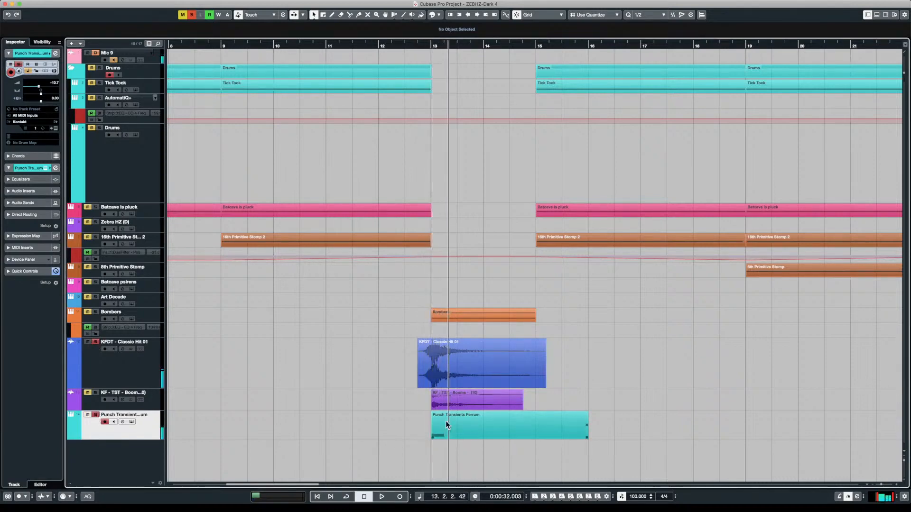
{"action": "key", "text": "space"}
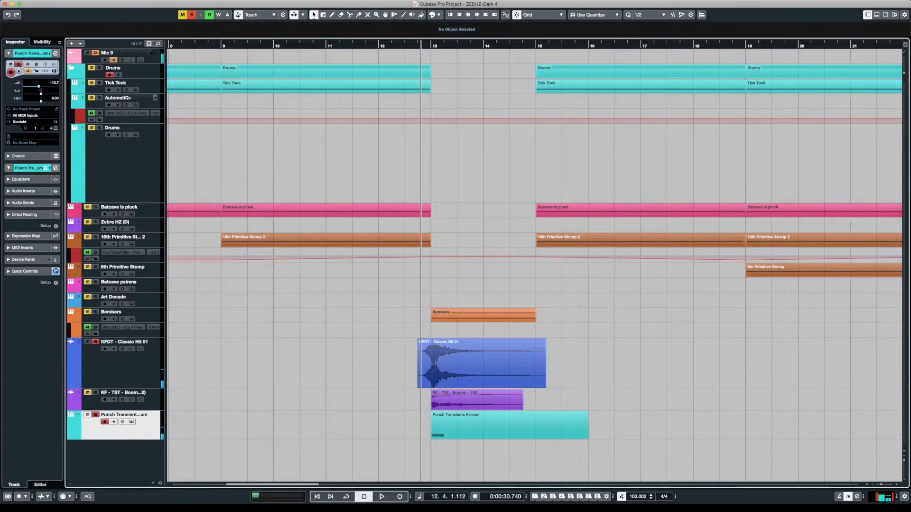
- Clear all solos and play the full mix from late bar 12 into the bar 13 hit
{"action": "left_click", "coordinate": [192, 14]}
{"action": "key", "text": "space"}
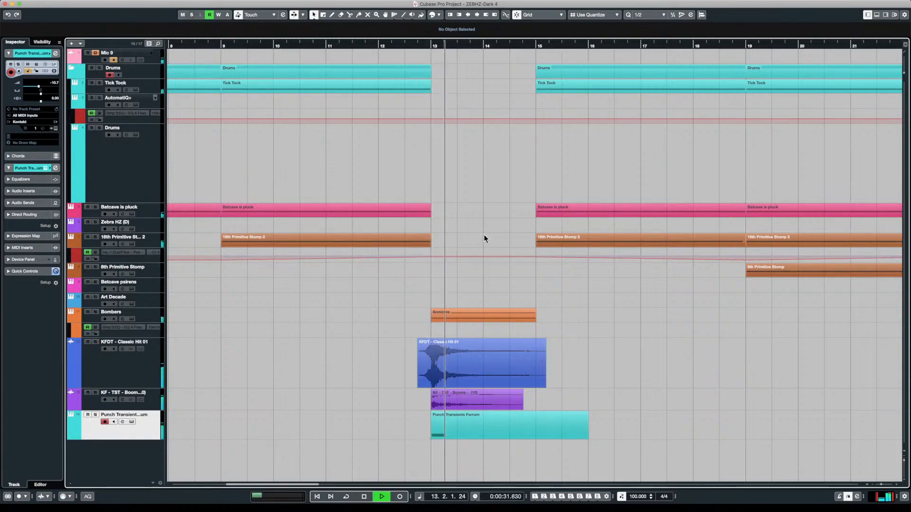
{"action": "key", "text": "space"}
{"action": "left_click", "coordinate": [484, 424]}
{"action": "left_click", "coordinate": [426, 406]}
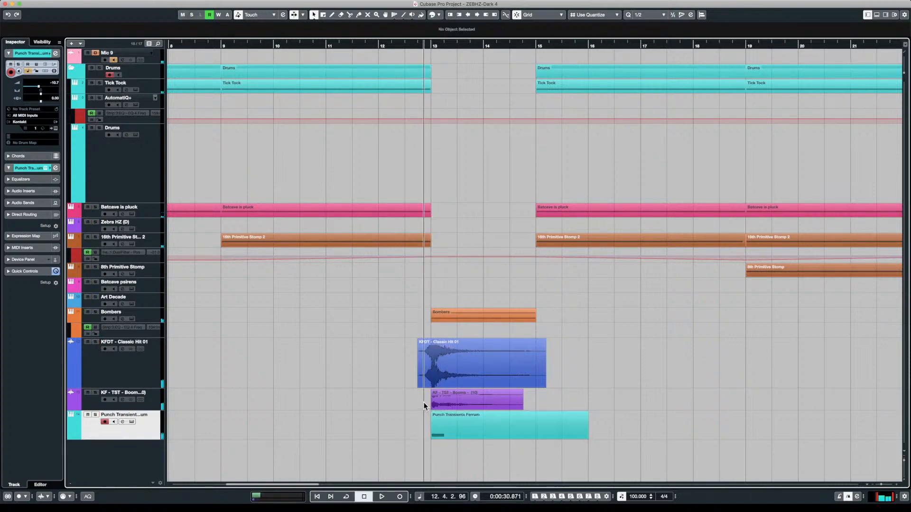
- Solo the Punch Transients Ferrum track and play it alone from late bar 12 into bar 13
{"action": "left_click", "coordinate": [96, 415]}
{"action": "key", "text": "space"}
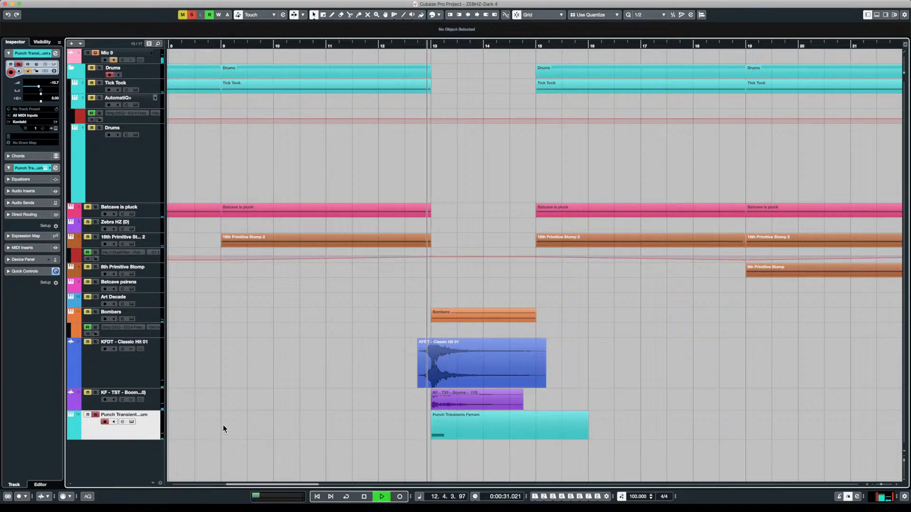
{"action": "key", "text": "space"}
- Open the Punch Transients Ferrum part for in-place editing, audition other pitches for its bar 13 note and settle on F1
{"action": "left_click", "coordinate": [446, 424]}
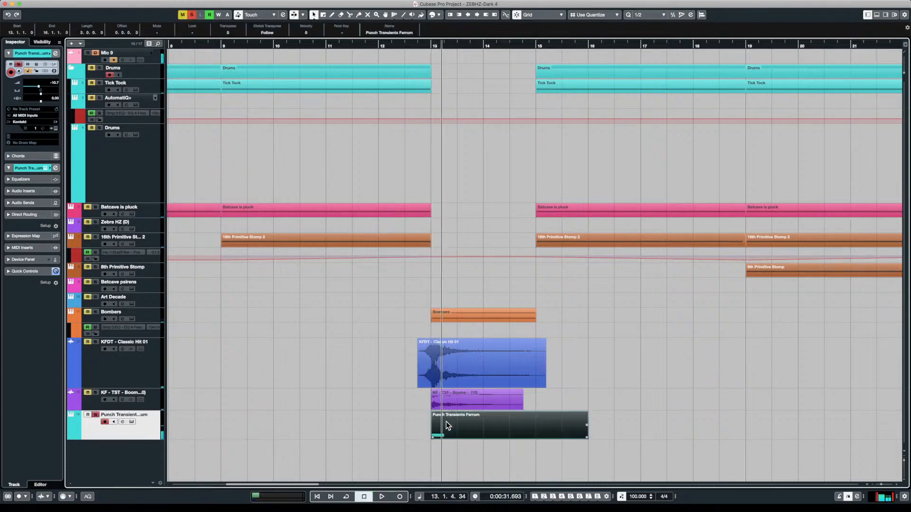
{"action": "double_click", "coordinate": [446, 421]}
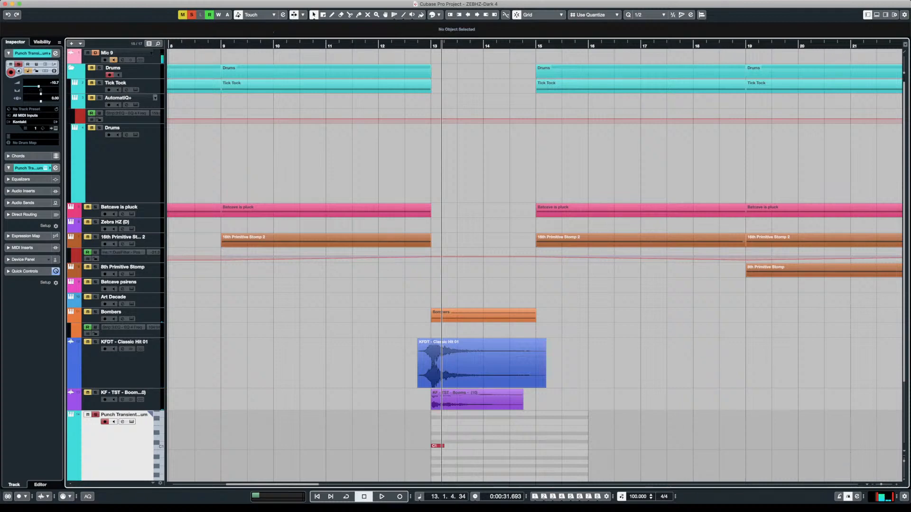
{"action": "scroll", "coordinate": [902, 362], "scroll_direction": "down", "scroll_amount": 3}
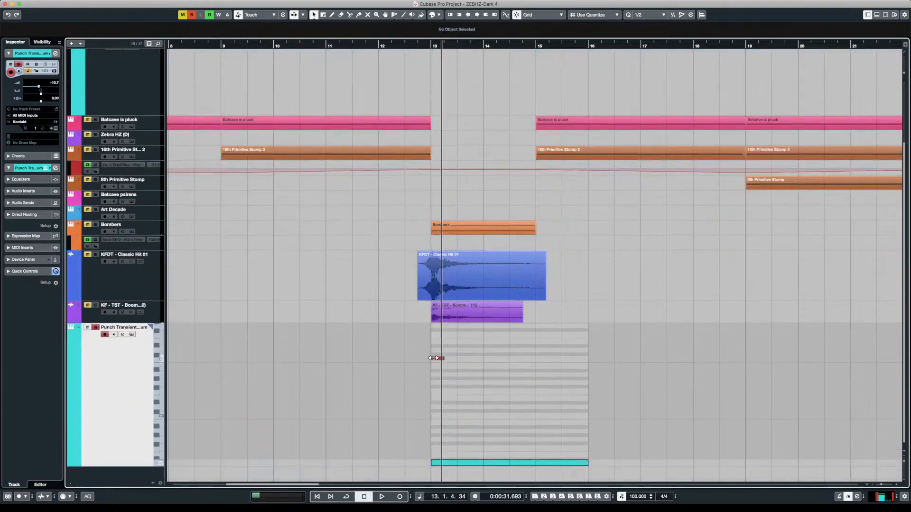
{"action": "left_click", "coordinate": [436, 359]}
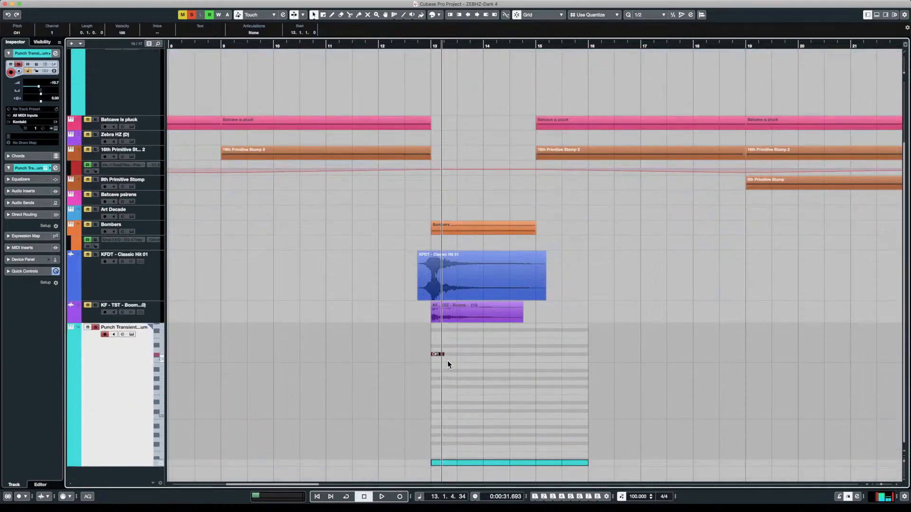
{"action": "key", "text": "Up"}
{"action": "key", "text": "Up"}
{"action": "key", "text": "Up"}
{"action": "key", "text": "Up"}
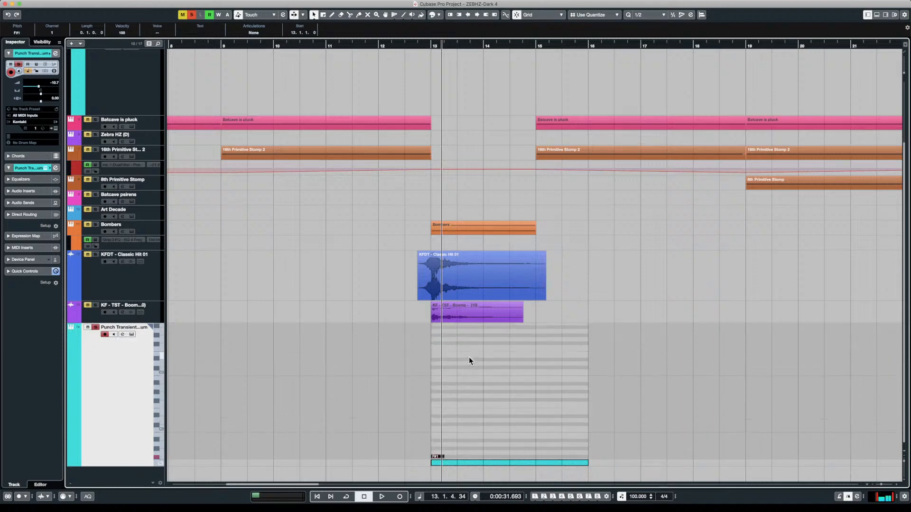
{"action": "key", "text": "Down"}
{"action": "key", "text": "Down"}
{"action": "key", "text": "Down"}
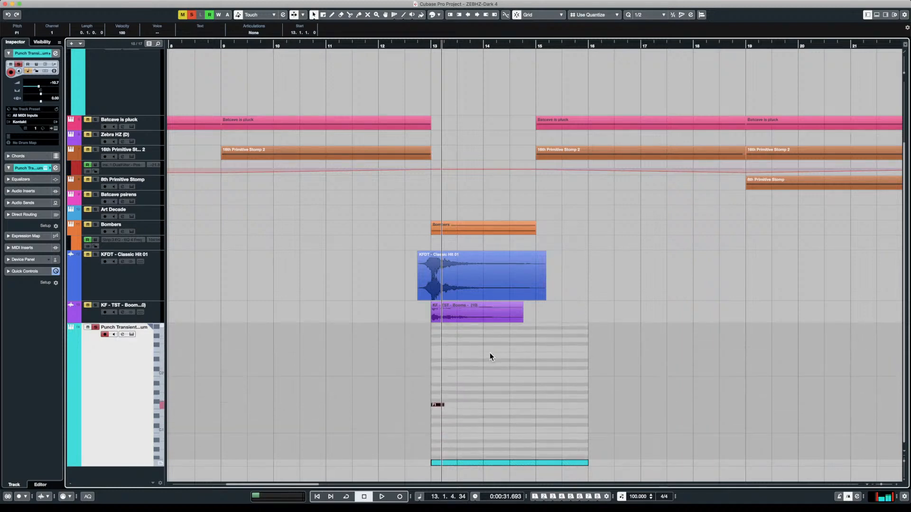
{"action": "key", "text": "Up"}
{"action": "key", "text": "Up"}
{"action": "key", "text": "Up"}
{"action": "key", "text": "Down"}
{"action": "key", "text": "Down"}
{"action": "left_click", "coordinate": [421, 363]}
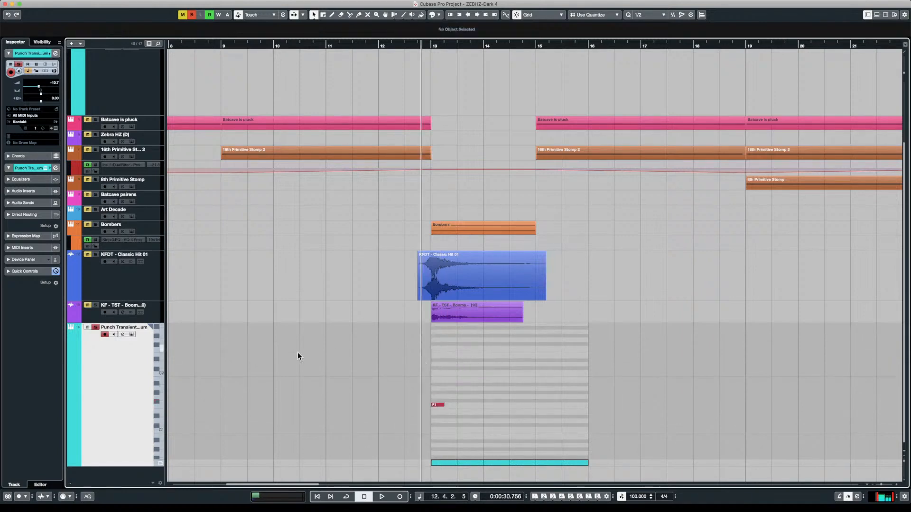
- Enable the low EQ band on the Punch Transients Ferrum channel as a High Pass II filter at 200 Hz
{"action": "left_click", "coordinate": [122, 334]}
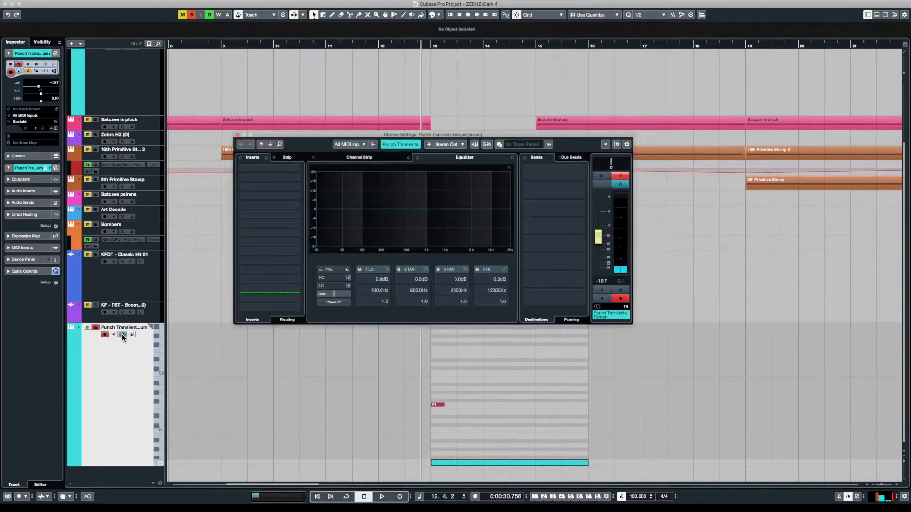
{"action": "left_click", "coordinate": [512, 159]}
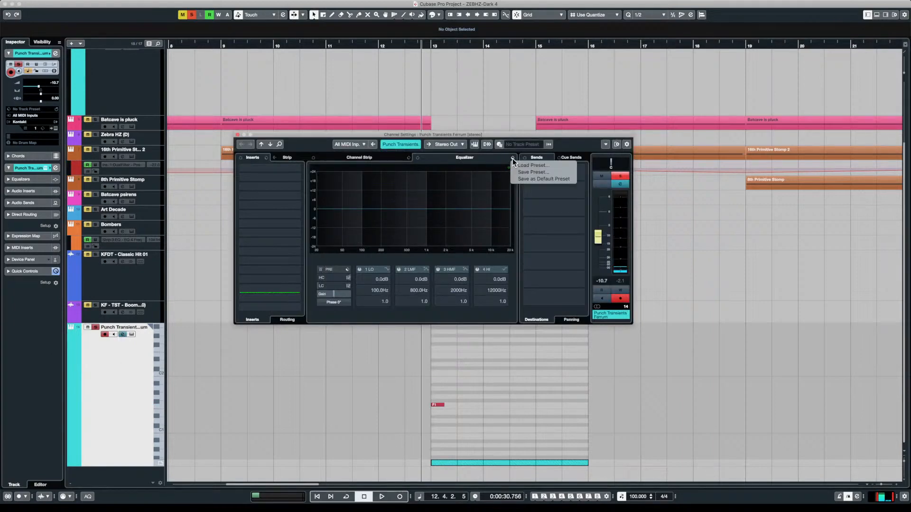
{"action": "left_click", "coordinate": [580, 147]}
{"action": "left_click", "coordinate": [386, 270]}
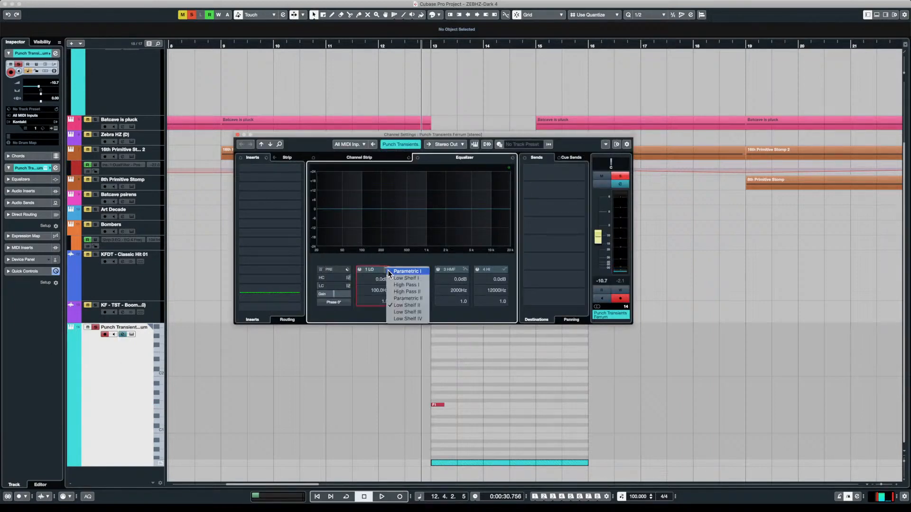
{"action": "left_click", "coordinate": [411, 292]}
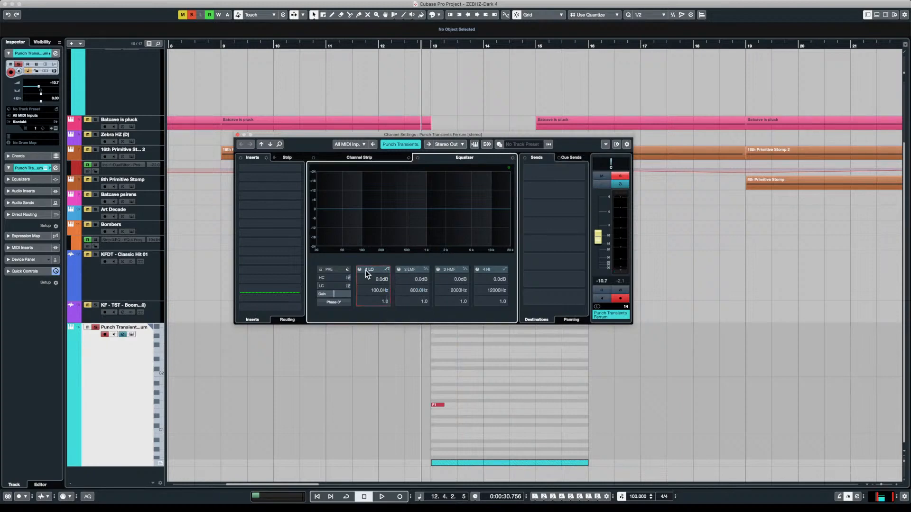
{"action": "left_click", "coordinate": [360, 269]}
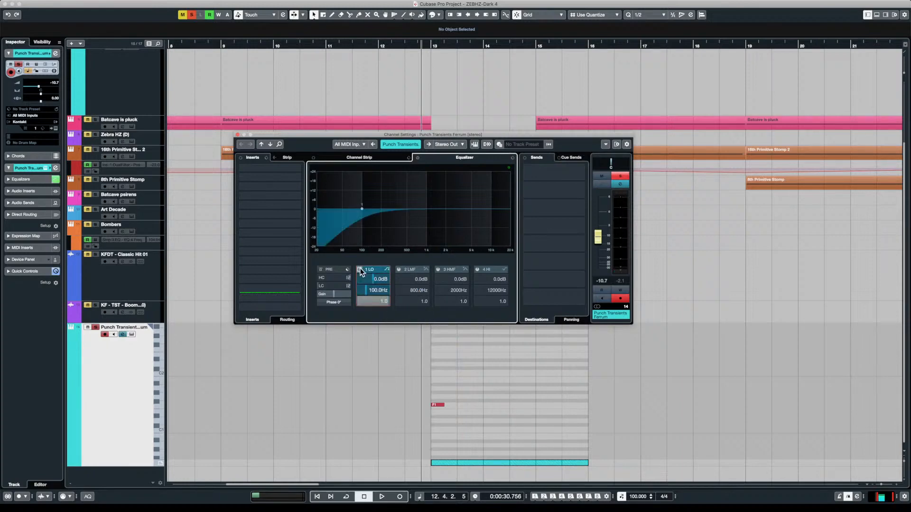
{"action": "double_click", "coordinate": [372, 290]}
{"action": "type", "text": "200"}
{"action": "key", "text": "Return"}
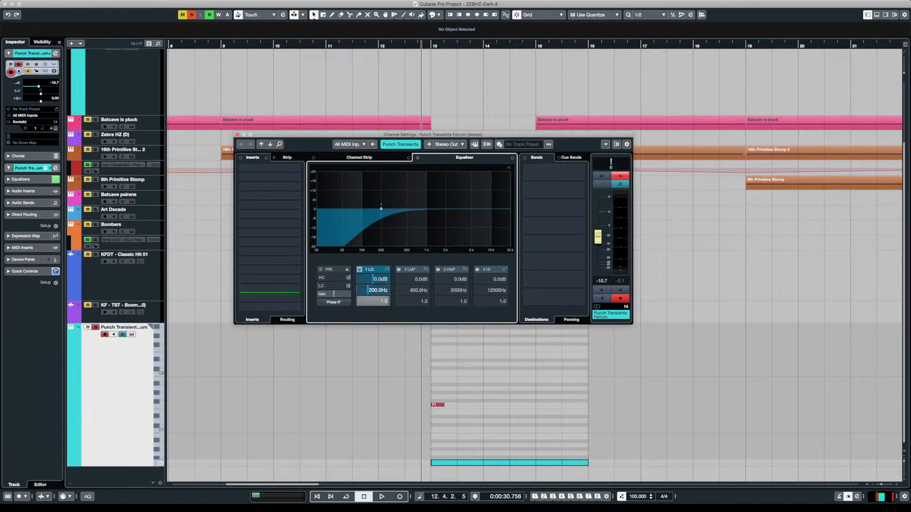
- Play the soloed, high-passed transient twice from late bar 12, then close its channel settings
{"action": "left_click", "coordinate": [423, 368]}
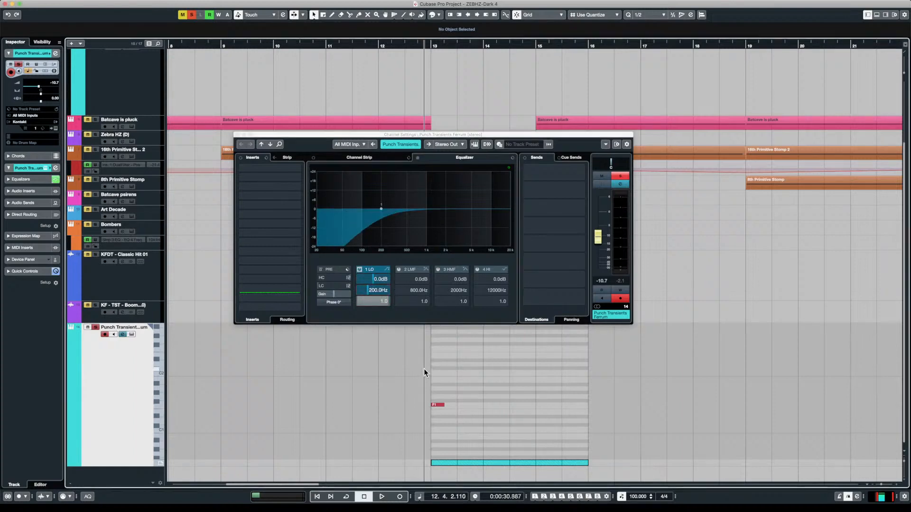
{"action": "key", "text": "space"}
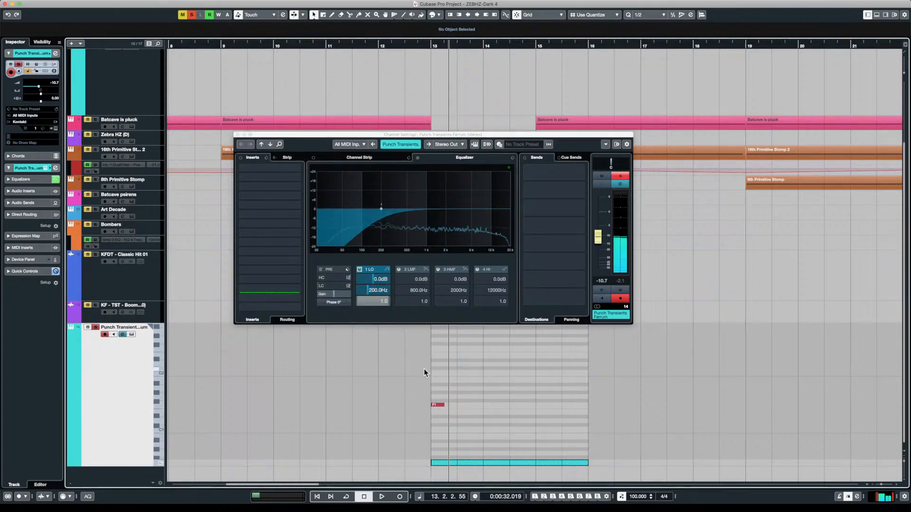
{"action": "key", "text": "space"}
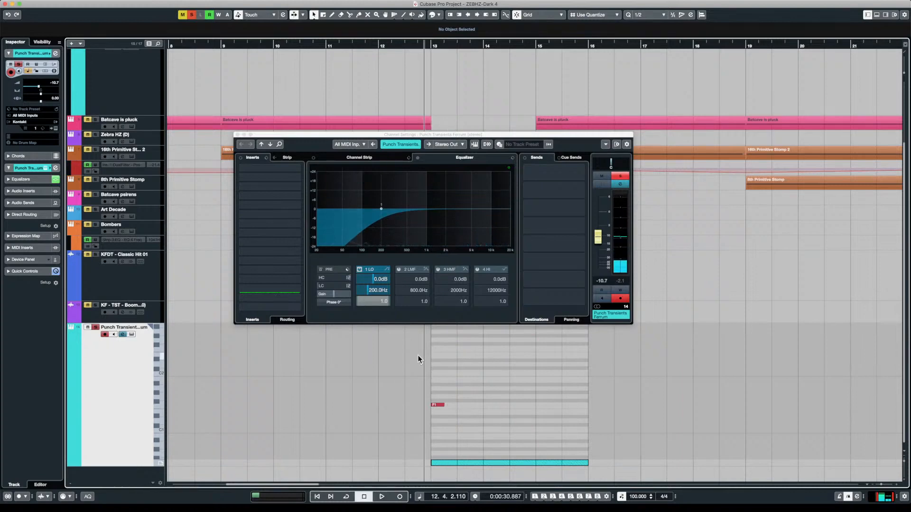
{"action": "key", "text": "space"}
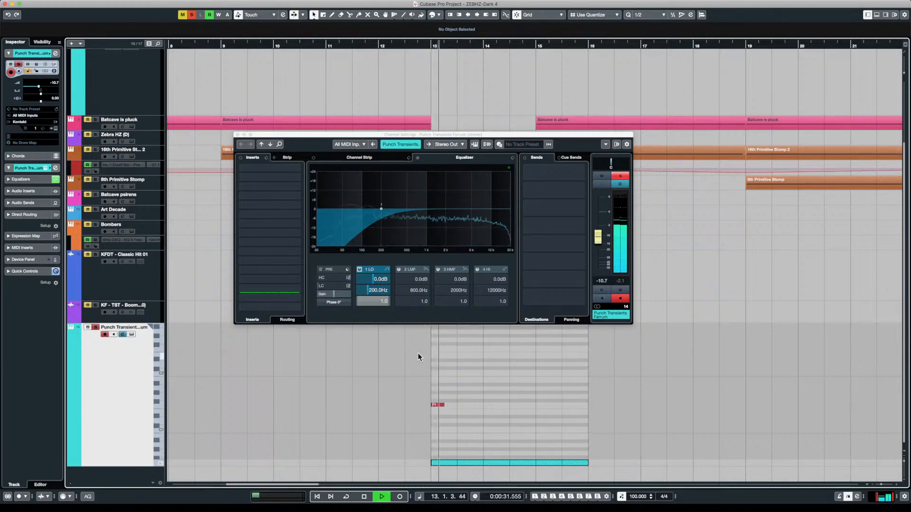
{"action": "key", "text": "space"}
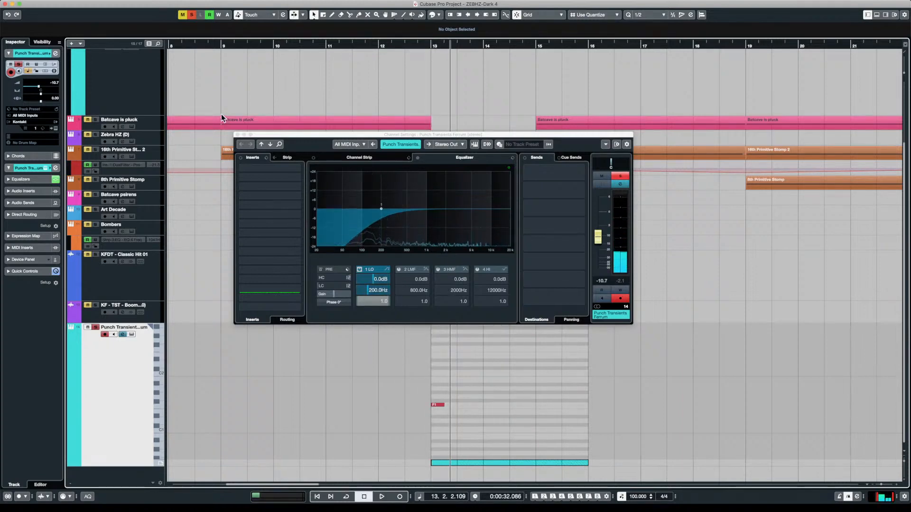
{"action": "left_click", "coordinate": [238, 134]}
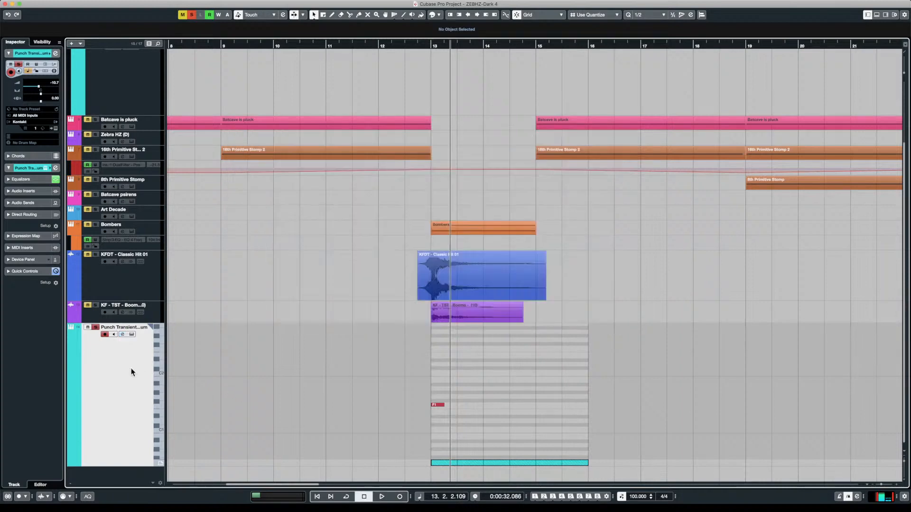
- Close the in-place note editing, unsolo Punch Transients Ferrum and play the full mix from late bar 12 through bar 13
{"action": "key", "text": "ctrl+shift+e"}
{"action": "left_click", "coordinate": [419, 412]}
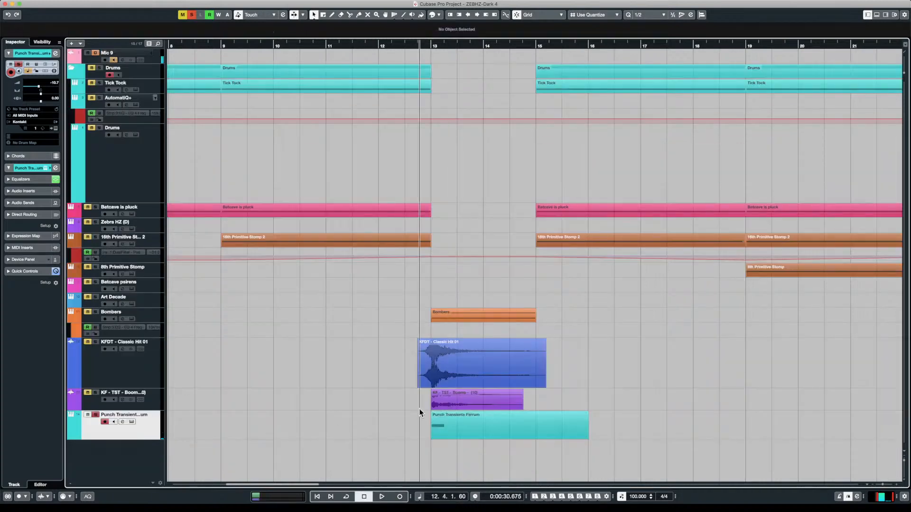
{"action": "left_click", "coordinate": [96, 415]}
{"action": "key", "text": "space"}
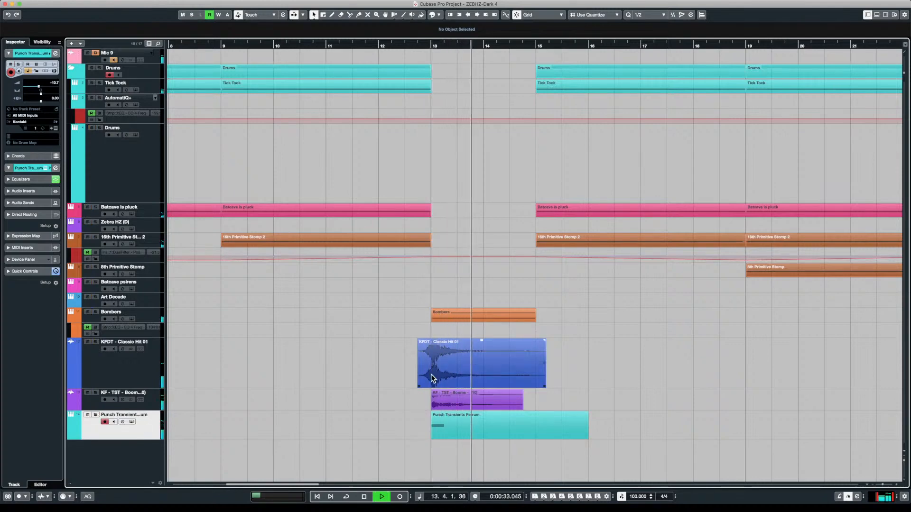
{"action": "key", "text": "space"}
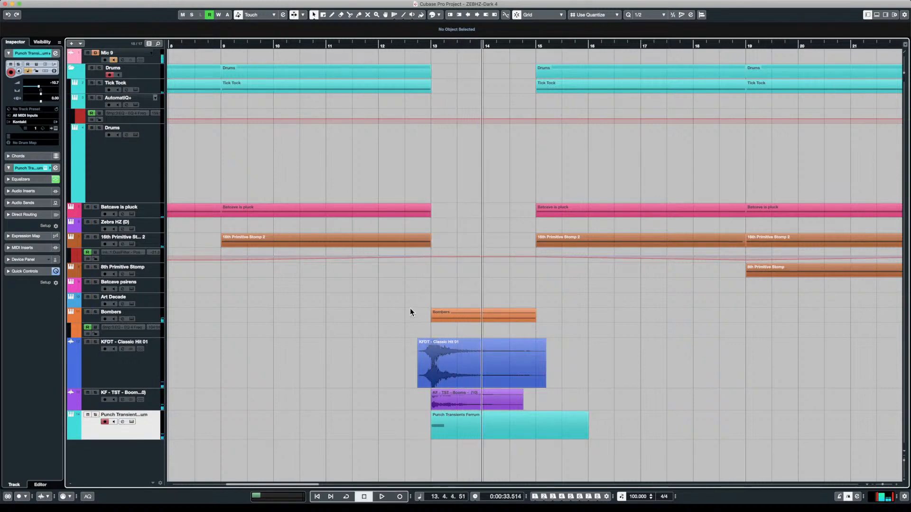